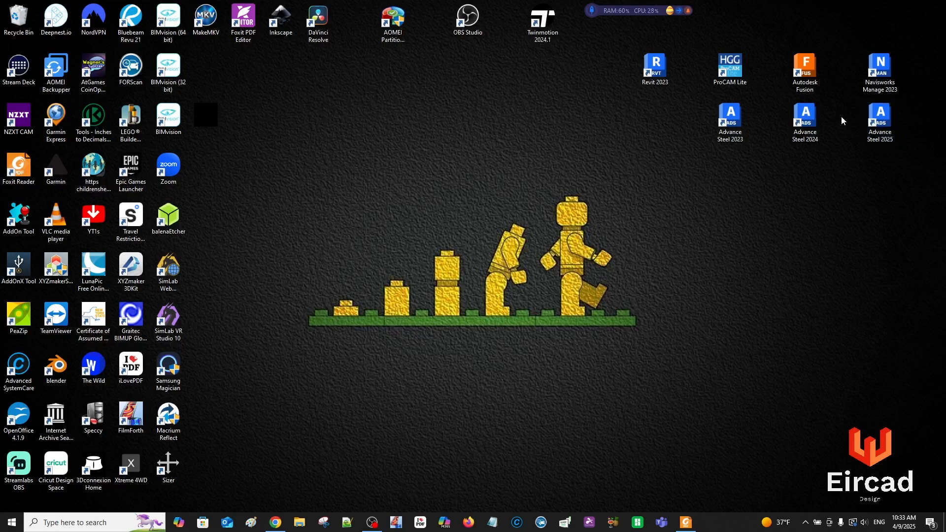
# Start Advance Steel 2025 with the United States content and create a new drawing from ASTemplate.dwt
pyautogui.doubleClick(889, 126)
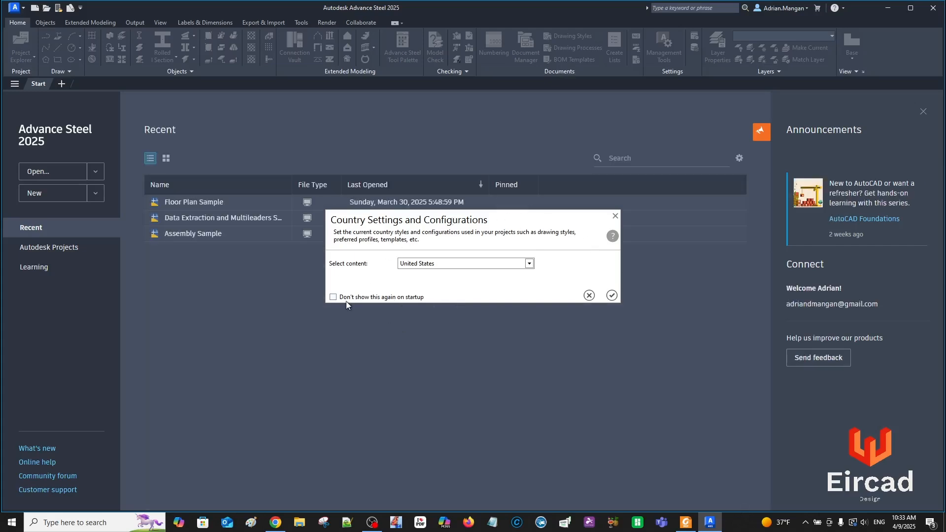
pyautogui.click(611, 296)
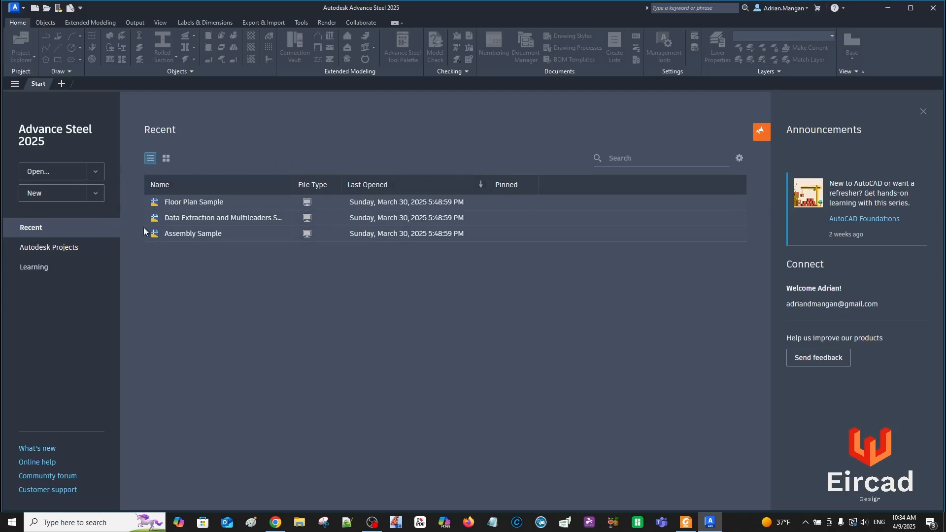
pyautogui.click(97, 194)
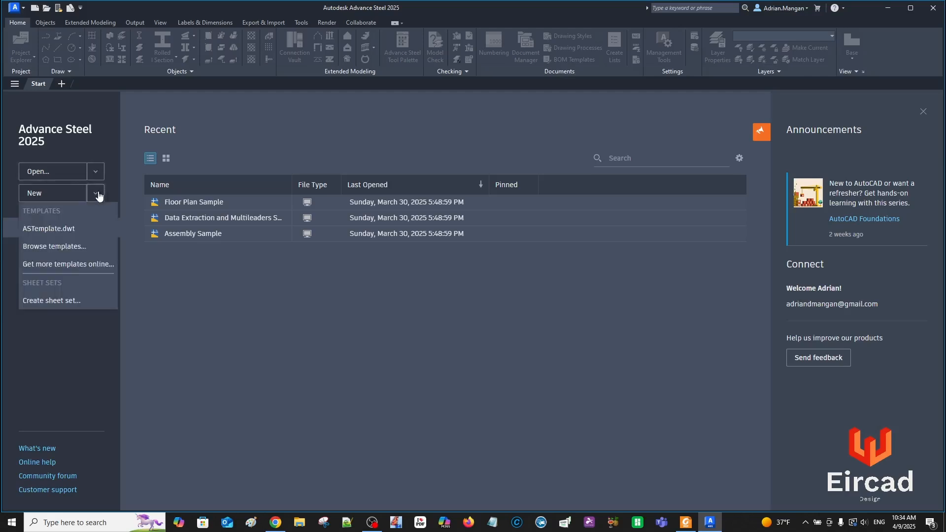
pyautogui.click(71, 231)
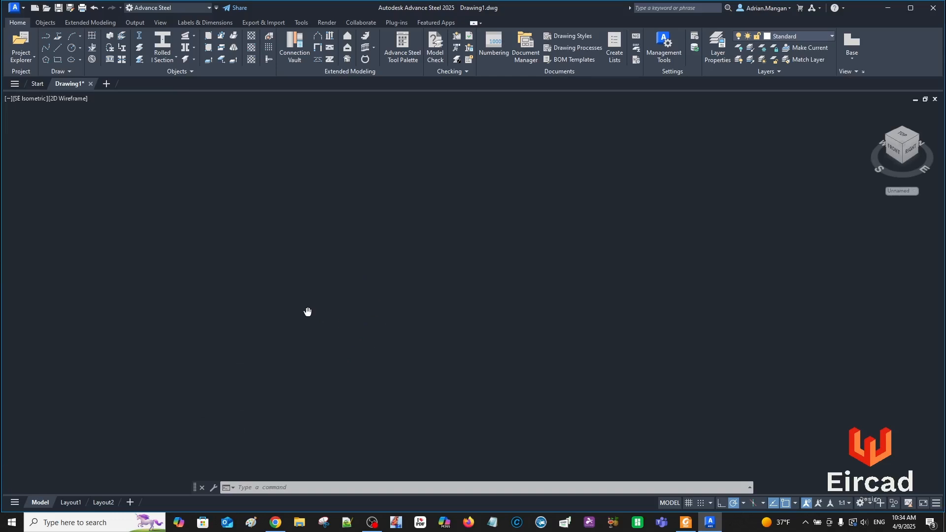
# Draw a circle with a 5' radius centred at the origin 0,0,0
pyautogui.moveTo(326, 304); pyautogui.dragTo(441, 279, button='middle')
pyautogui.write('c')
pyautogui.press('Return')
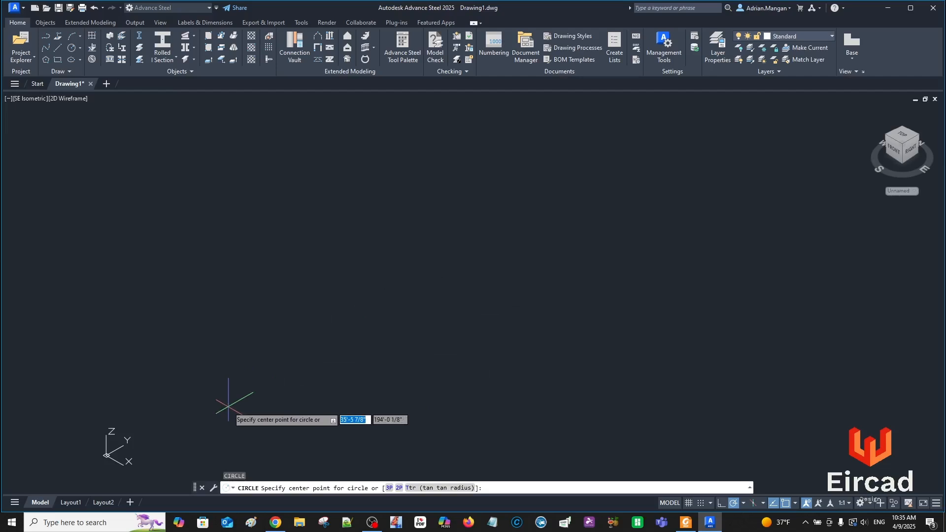
pyautogui.write('0,0,0')
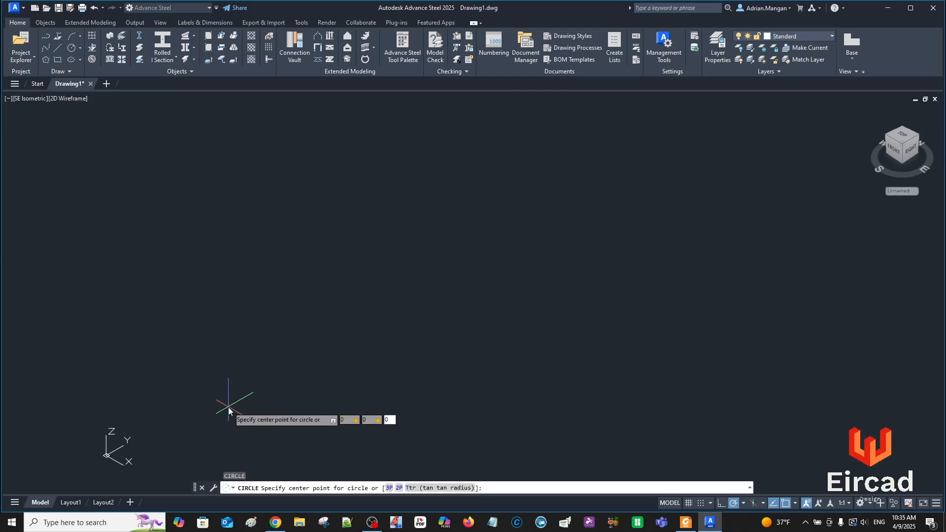
pyautogui.press('Return')
pyautogui.moveTo(228, 406); pyautogui.dragTo(389, 275, button='middle')
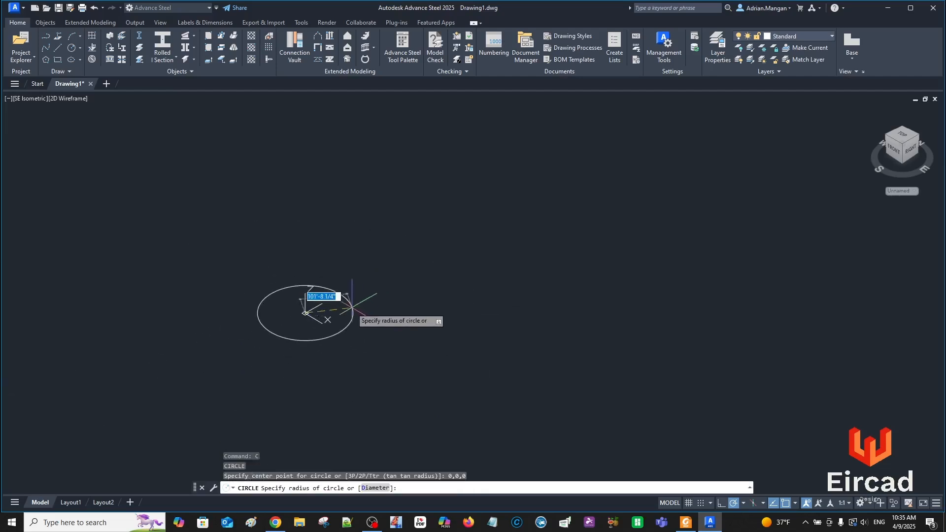
pyautogui.write("5'")
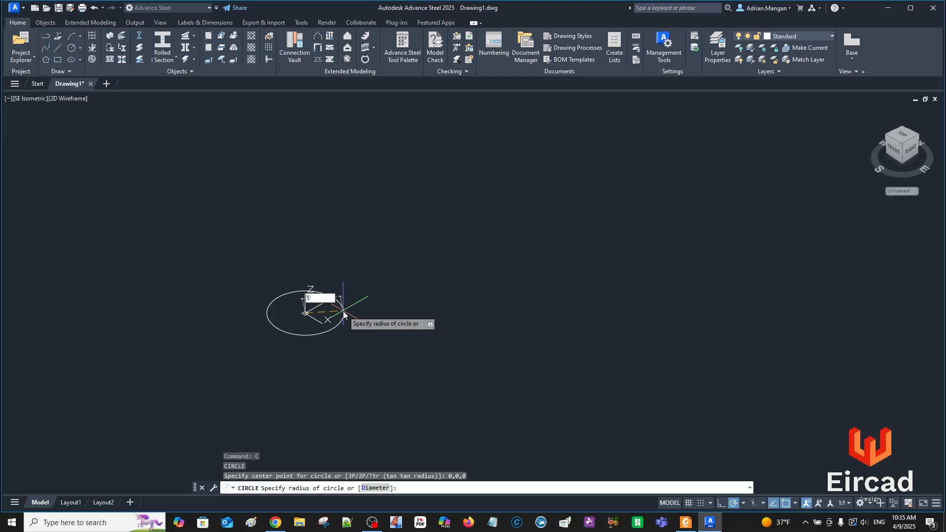
pyautogui.press('Return')
# Draw a 10' vertical line from the circle's centre up along the Z axis
pyautogui.scroll(10, 345, 309)
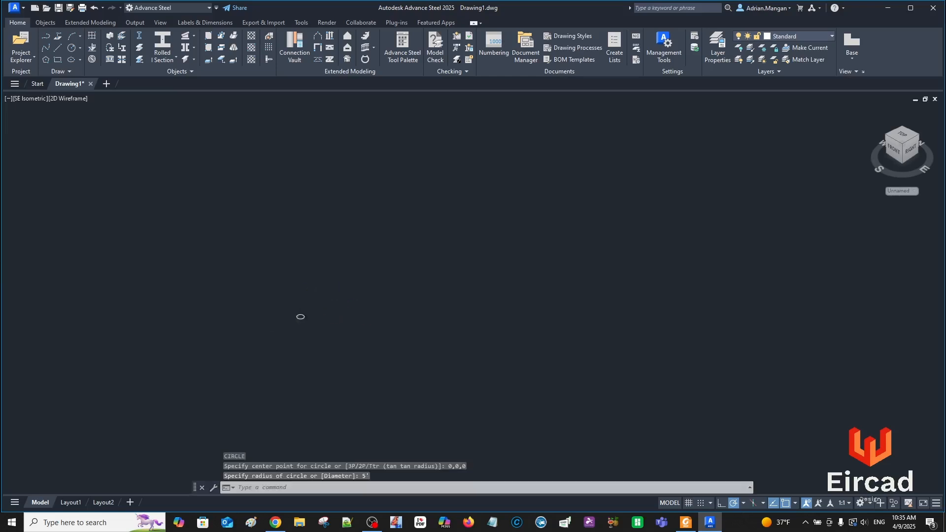
pyautogui.scroll(-6, 252, 335)
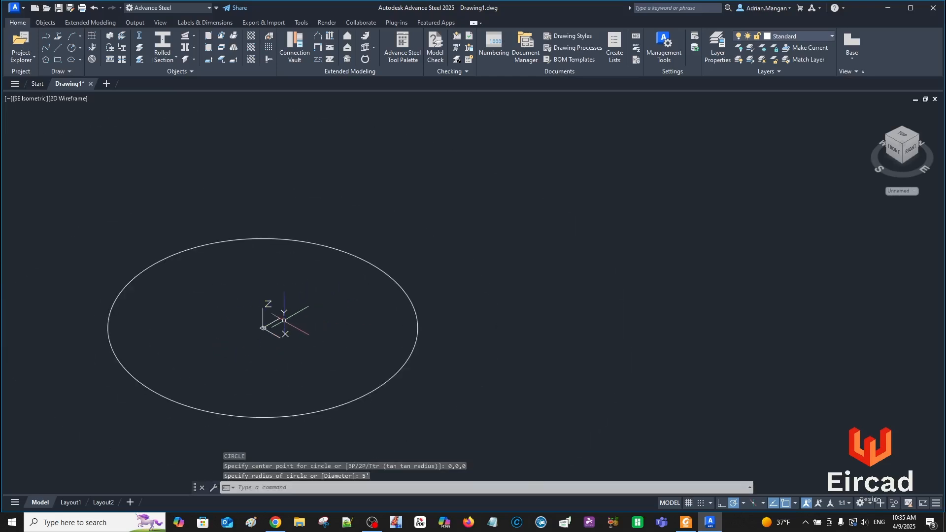
pyautogui.write('l')
pyautogui.press('Return')
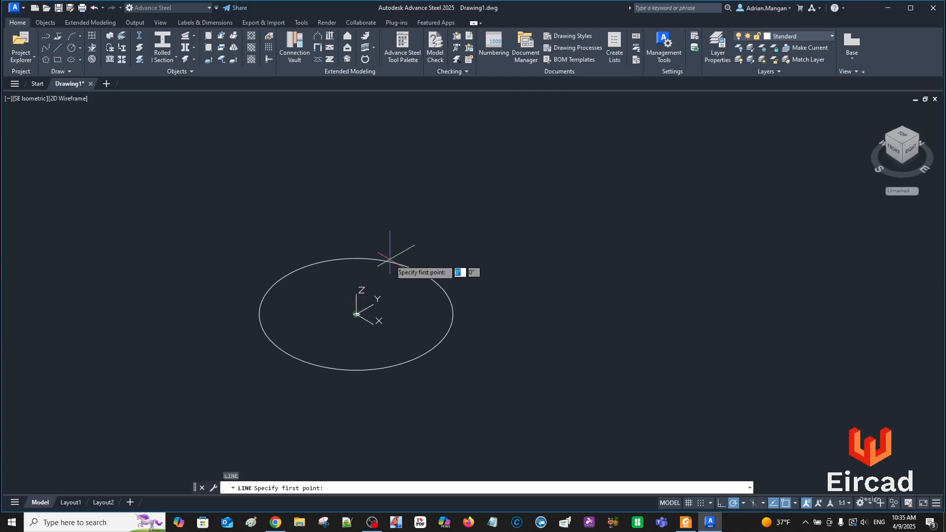
pyautogui.click(356, 314)
pyautogui.write('10')
pyautogui.press('Return')
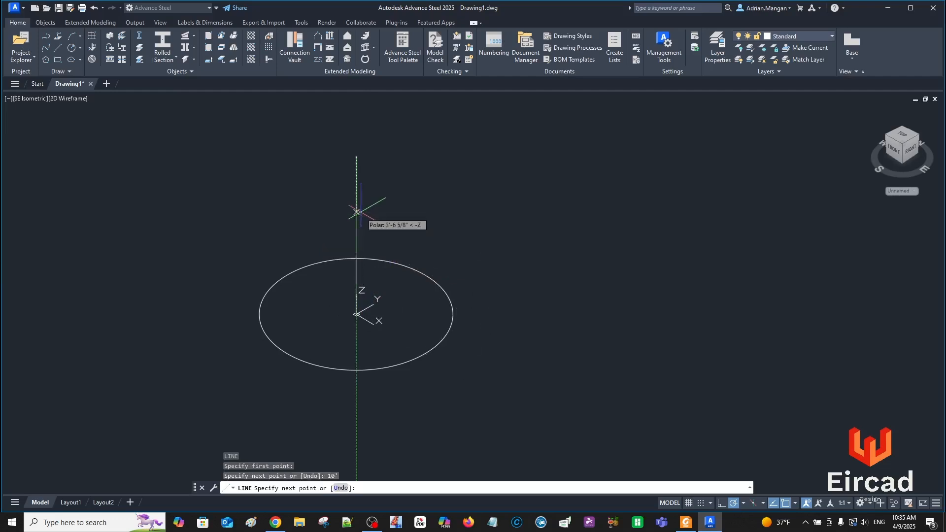
pyautogui.press('Escape')
# Draw a 10' line from the circle's centre along the positive Y axis
pyautogui.write('l')
pyautogui.press('Return')
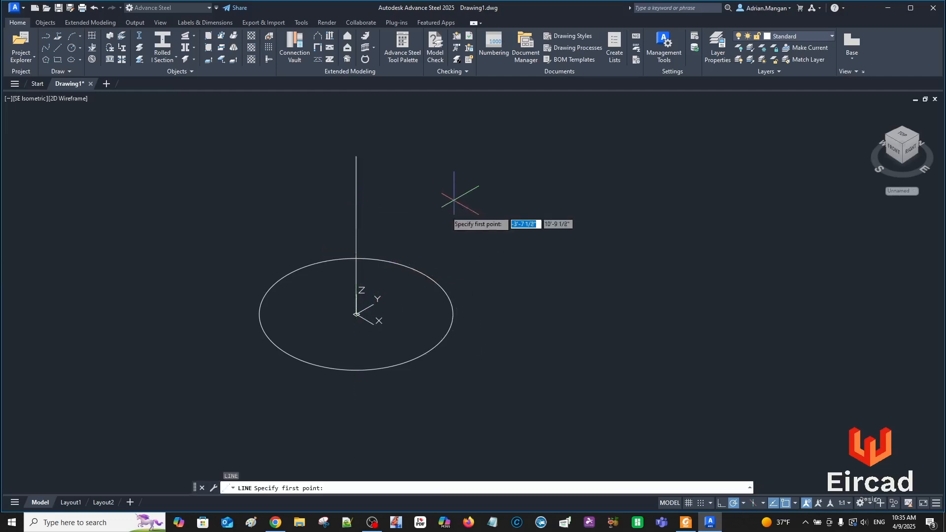
pyautogui.click(357, 314)
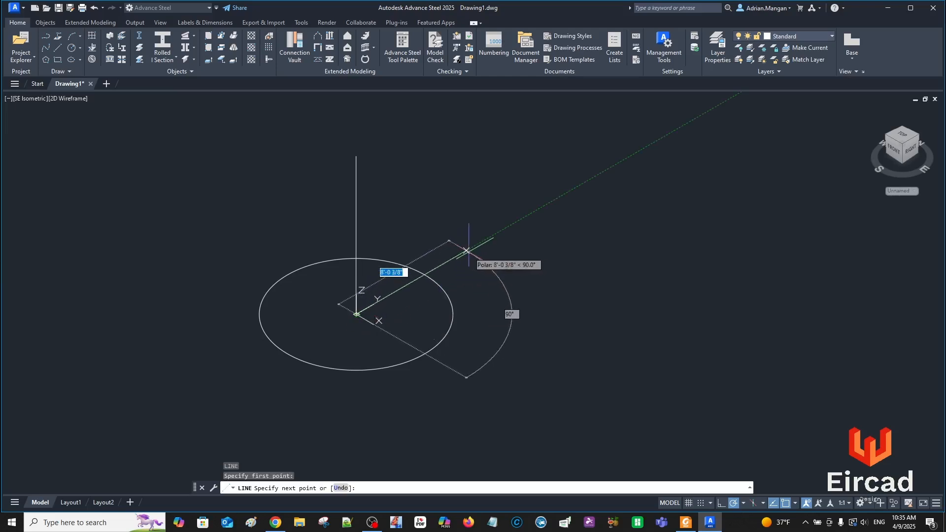
pyautogui.write('10')
pyautogui.press('Return')
pyautogui.press('Escape')
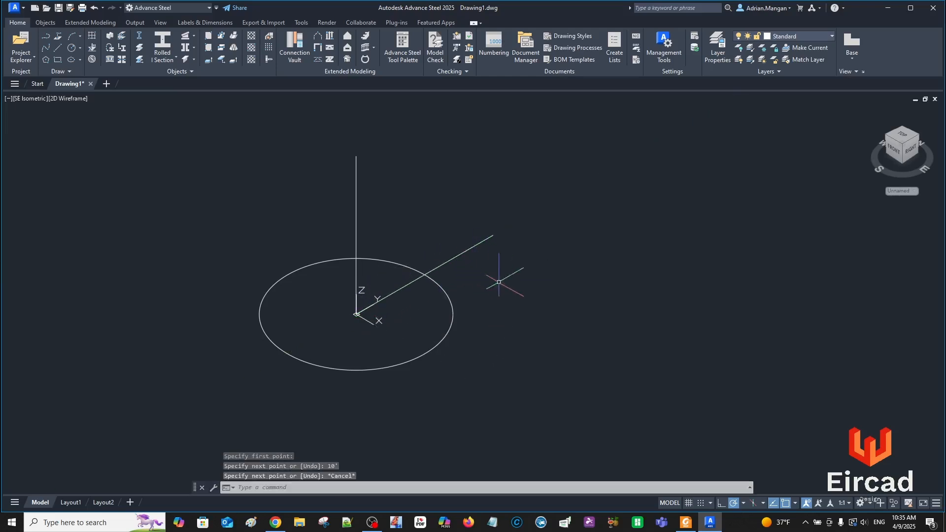
# Draw a 10' line from the circle's centre along the positive X axis
pyautogui.press('Return')
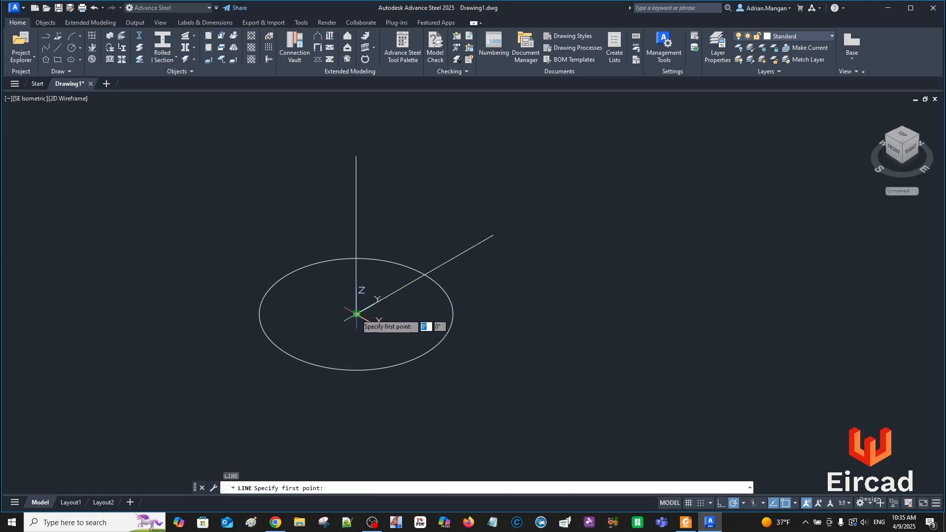
pyautogui.click(356, 314)
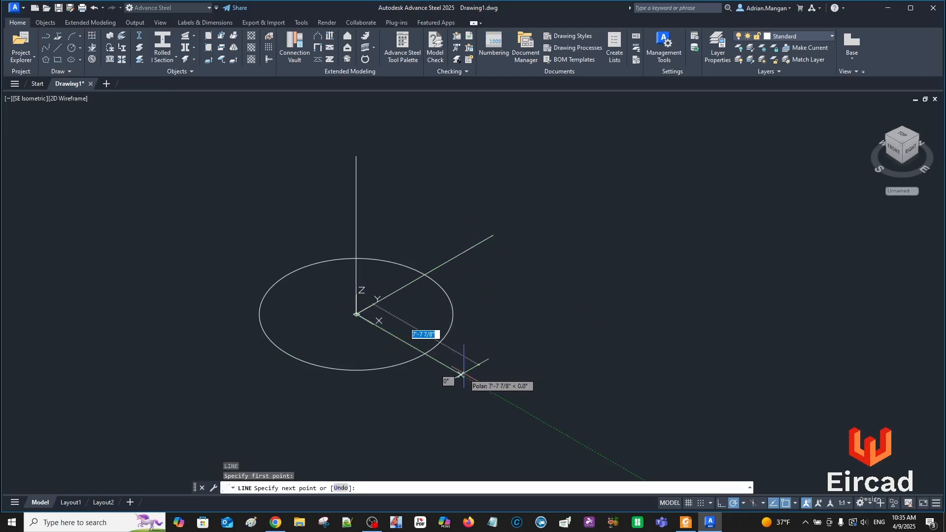
pyautogui.write('10')
pyautogui.press('Return')
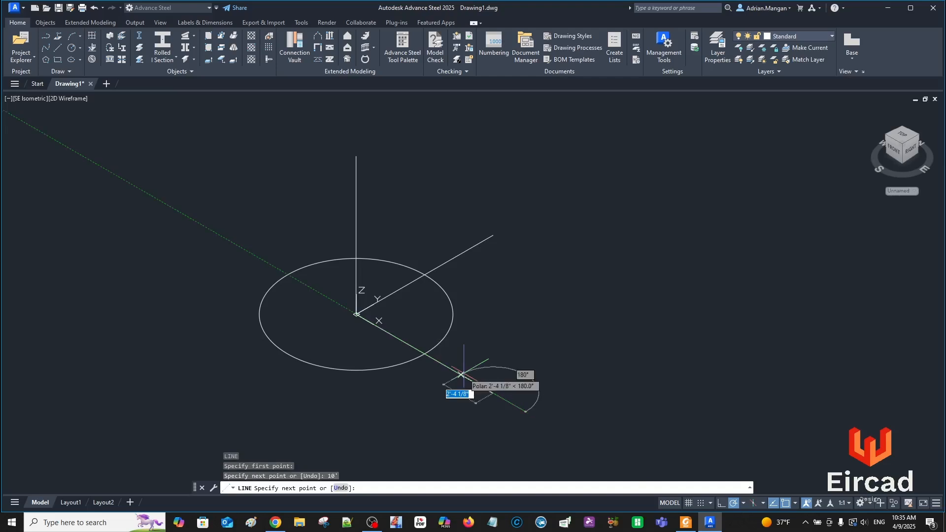
pyautogui.press('Escape')
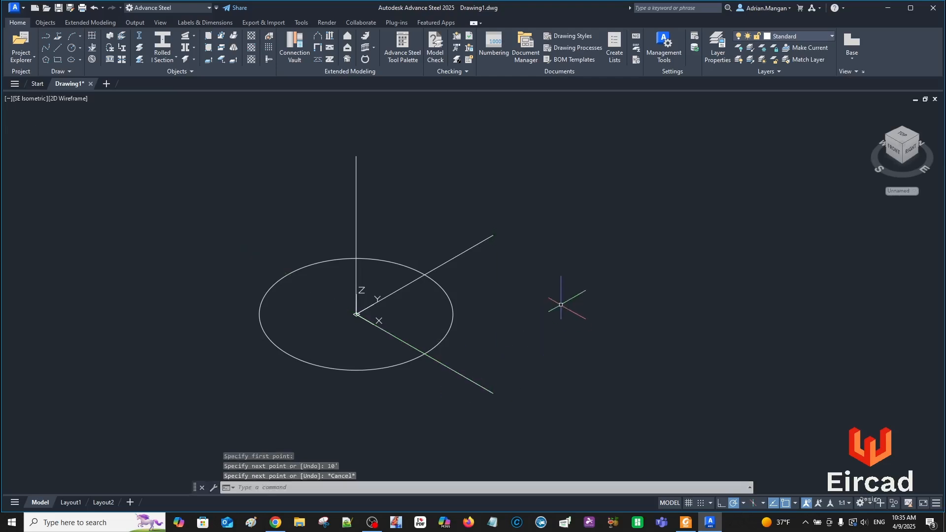
# Insert an orientation compass at the outer endpoint of the line along the Y axis
pyautogui.click(48, 23)
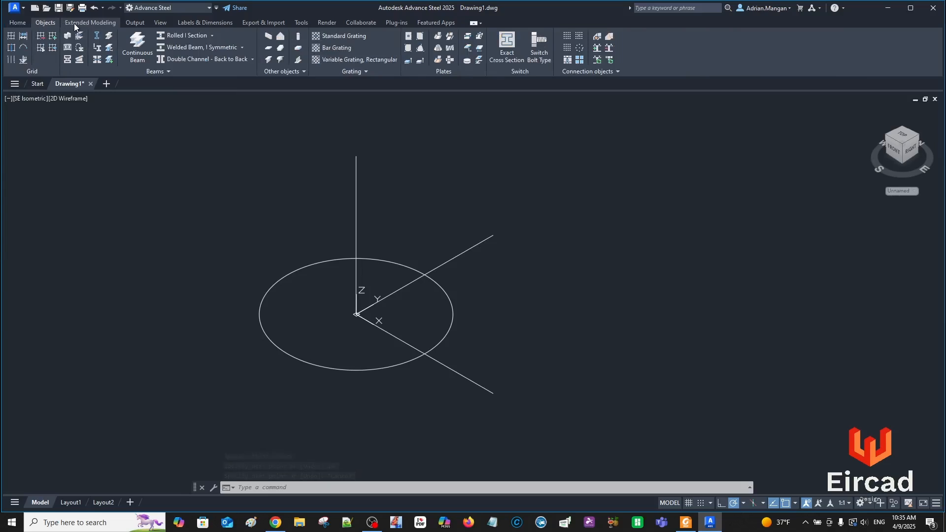
pyautogui.click(24, 23)
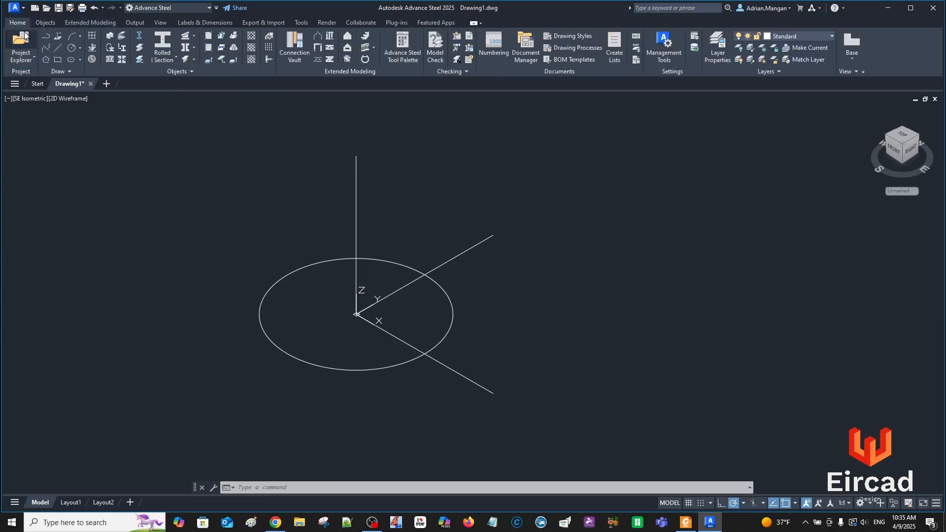
pyautogui.click(92, 59)
pyautogui.click(493, 220)
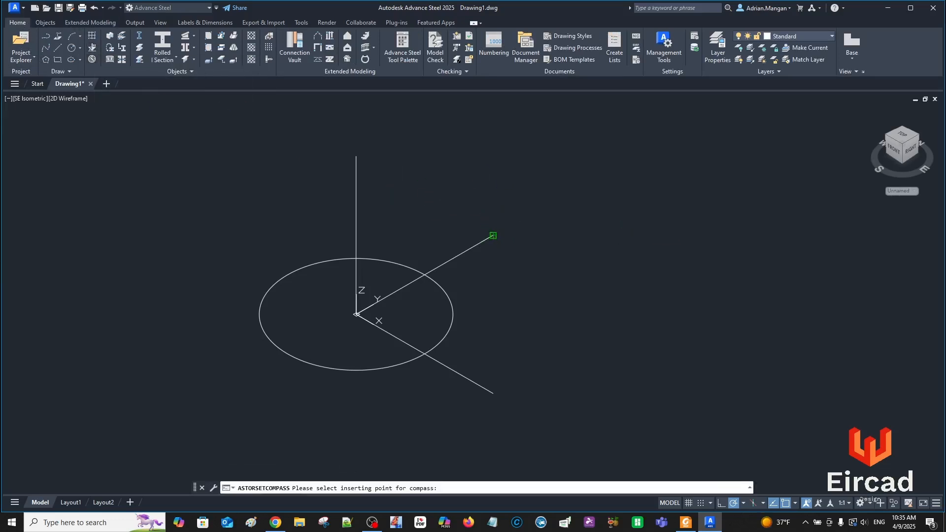
pyautogui.click(574, 164)
pyautogui.scroll(-4, 493, 128)
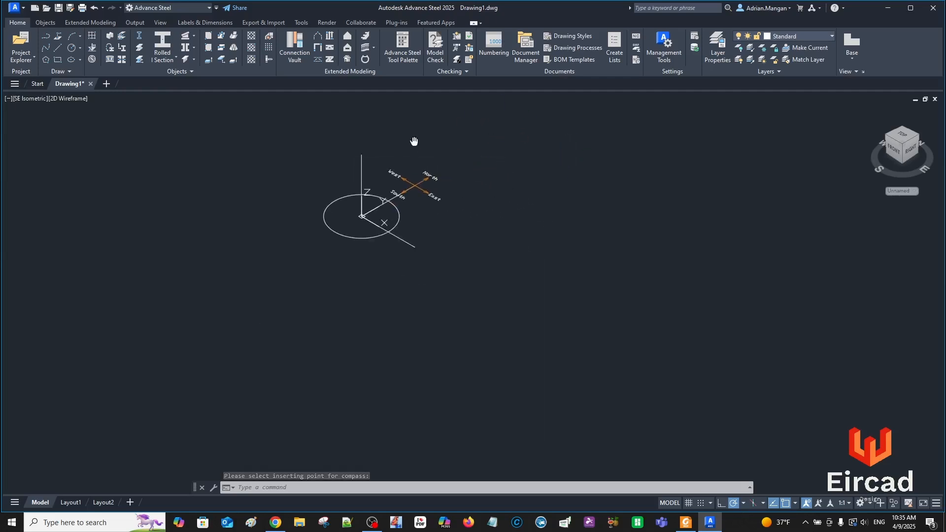
pyautogui.click(82, 8)
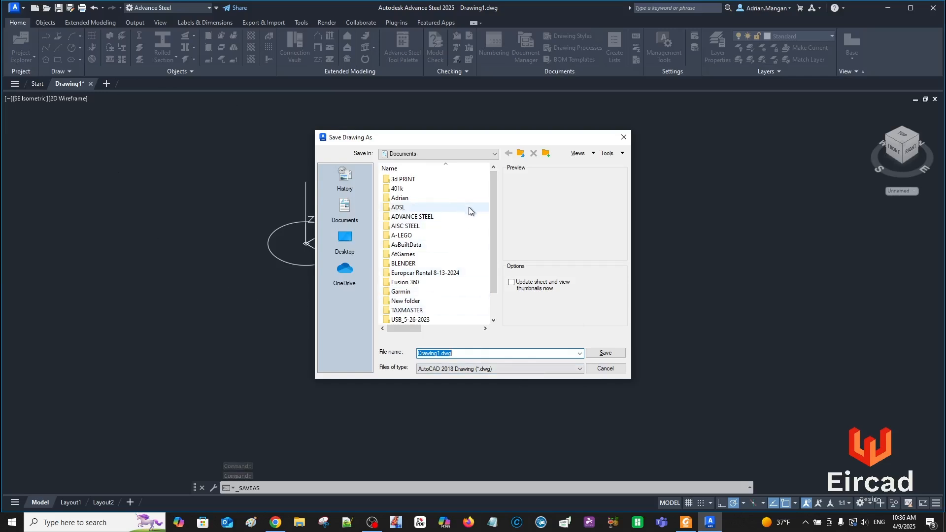
pyautogui.click(606, 368)
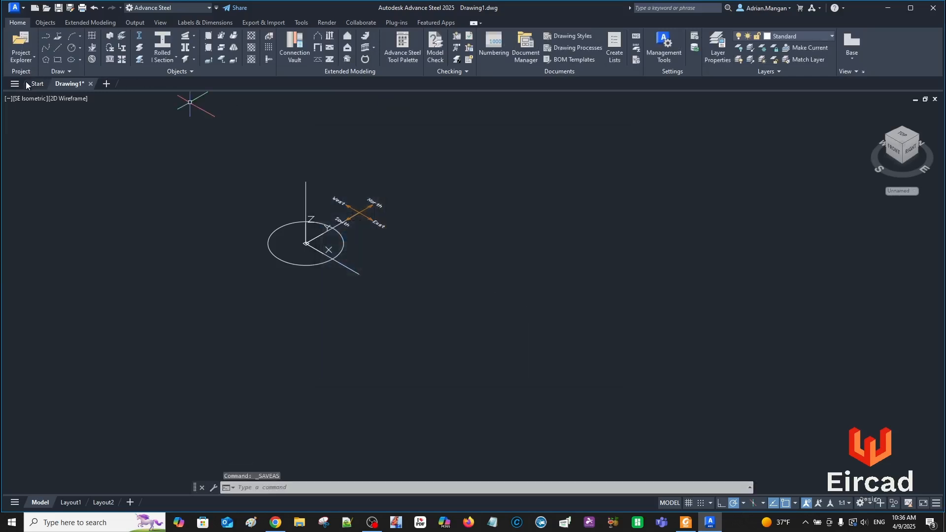
pyautogui.click(37, 83)
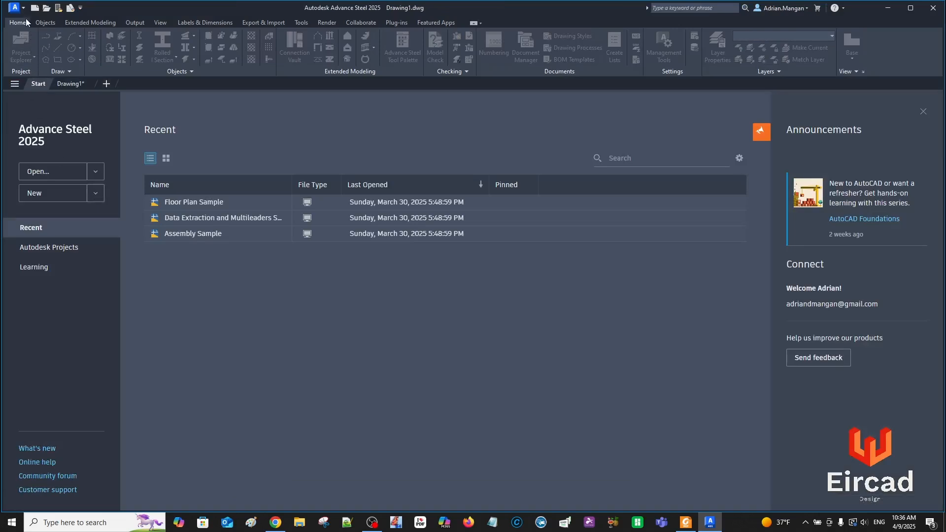
pyautogui.click(15, 7)
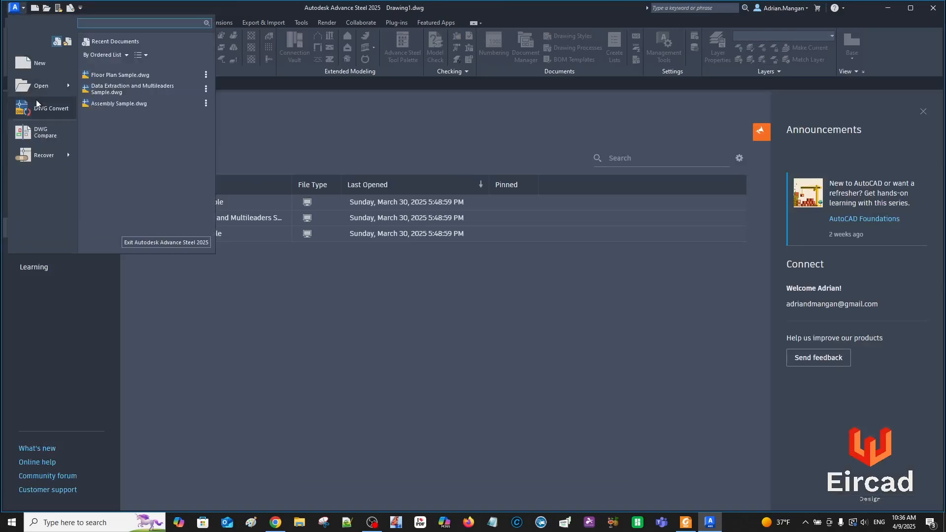
pyautogui.moveTo(41, 86)
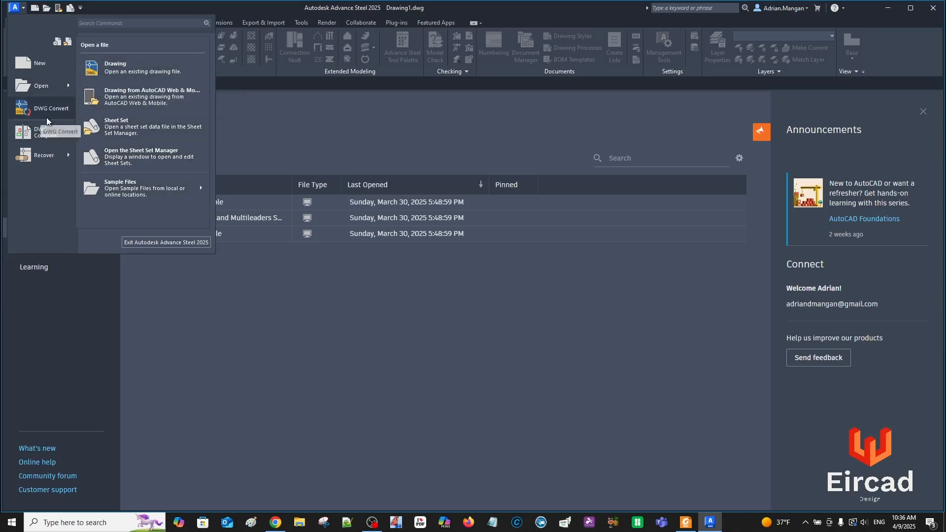
pyautogui.moveTo(54, 162)
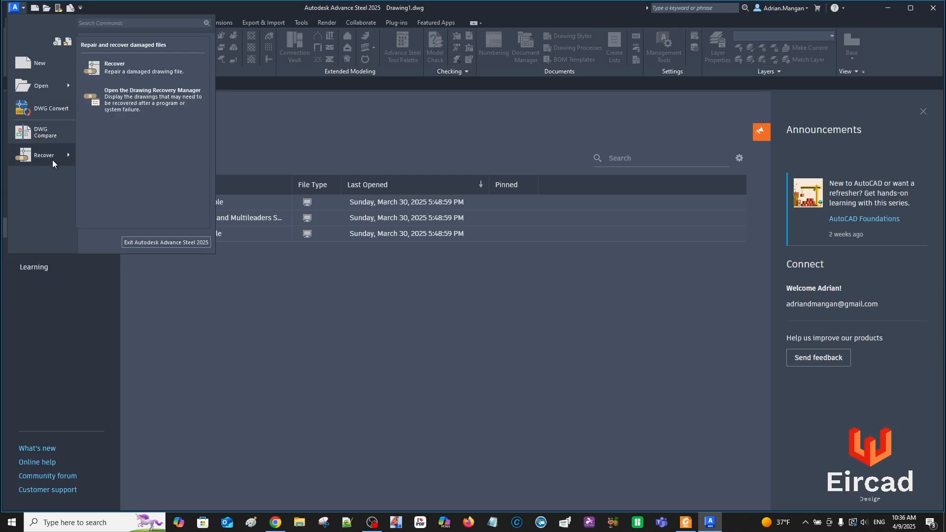
pyautogui.click(360, 253)
pyautogui.click(67, 84)
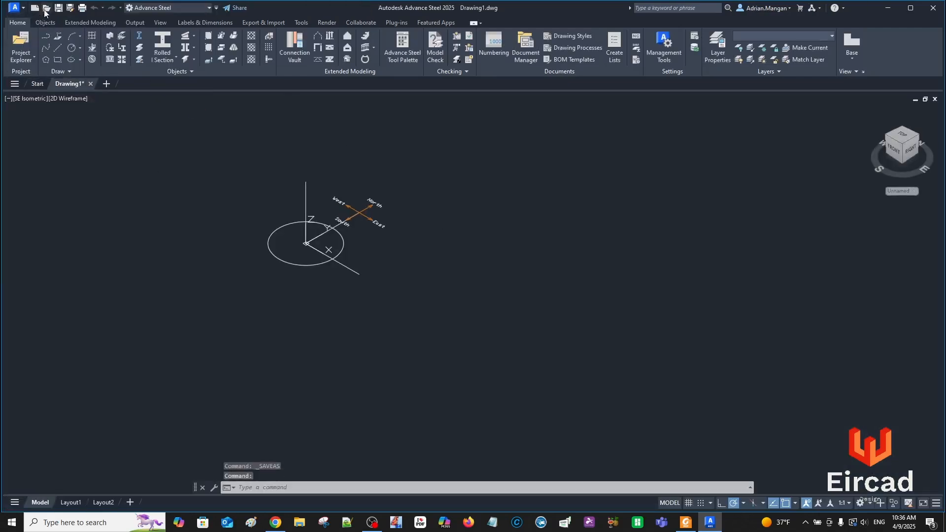
# Start saving the drawing under a new name and browse to the Windows (C:) drive
pyautogui.click(70, 8)
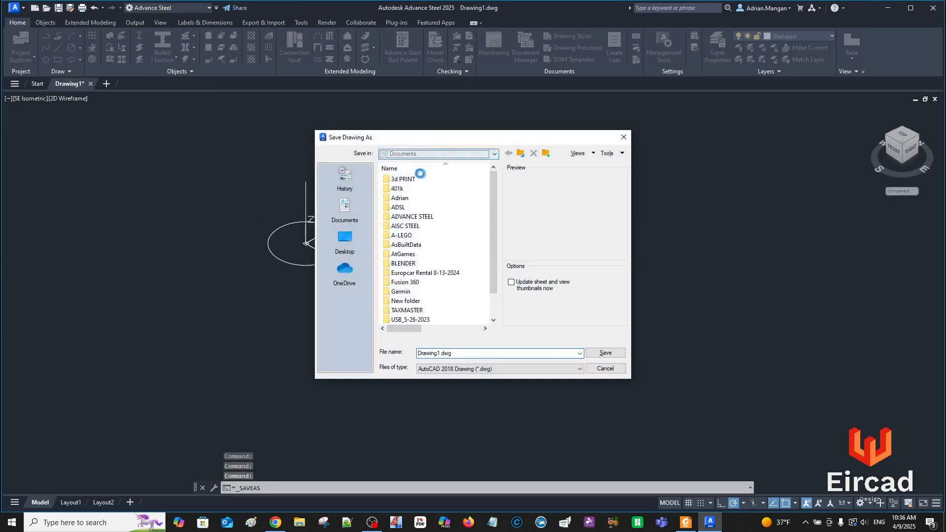
pyautogui.click(428, 153)
pyautogui.click(436, 180)
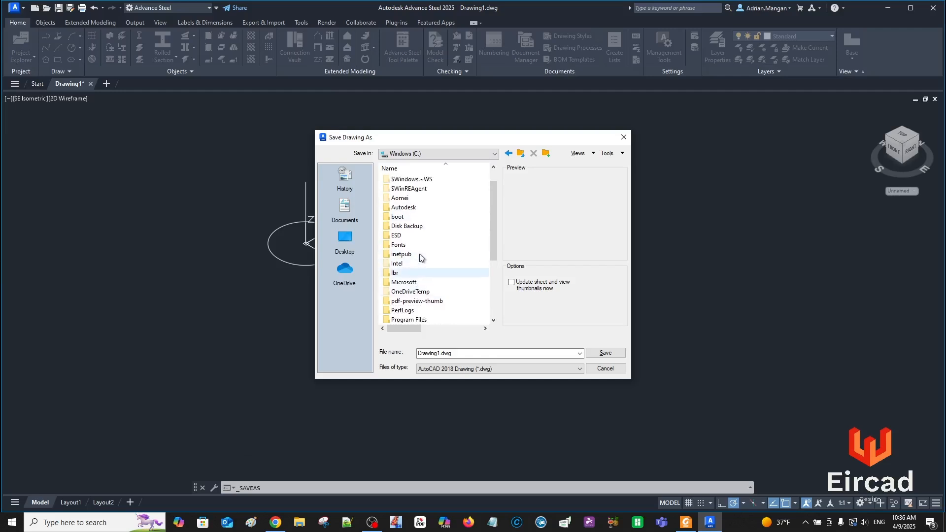
pyautogui.doubleClick(412, 188)
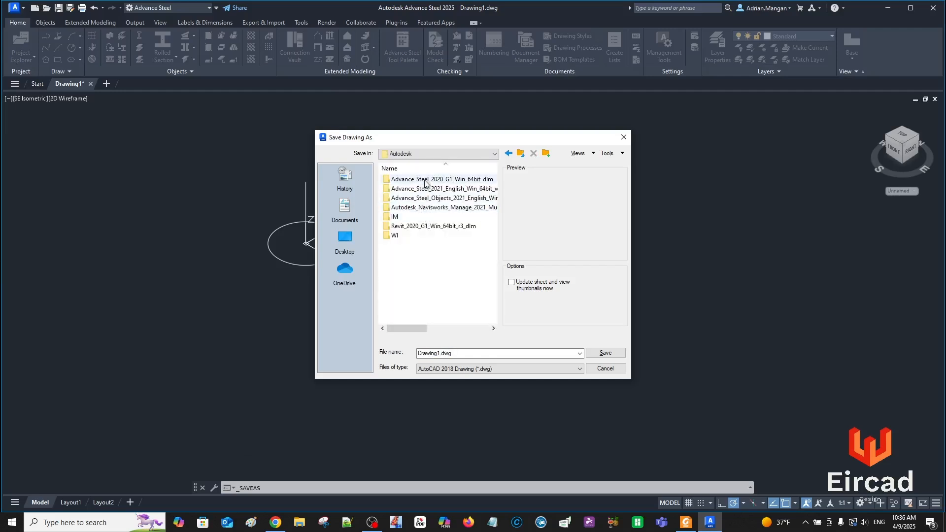
pyautogui.click(428, 154)
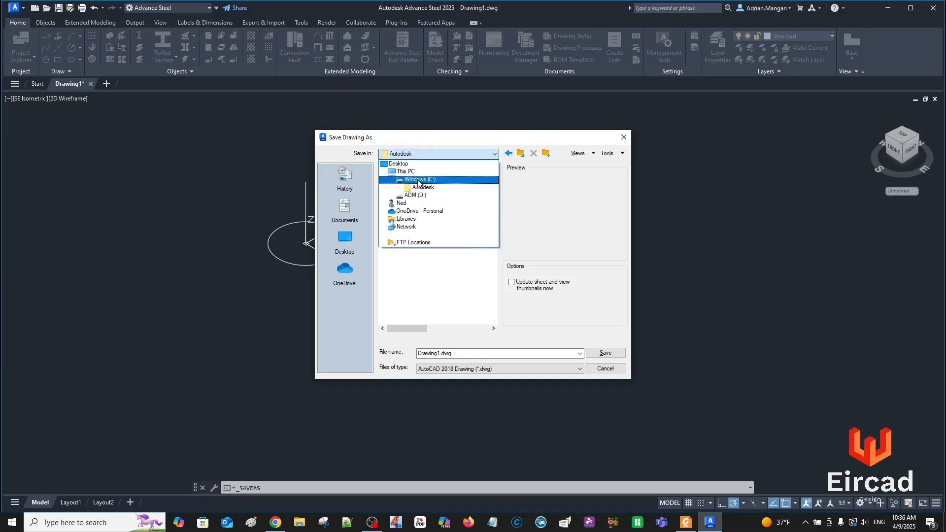
pyautogui.click(419, 179)
# Browse to the ProgramData\Autodesk\Advance Steel 2025\USA\Shared\Support\Templates folder as the save location
pyautogui.scroll(-3, 407, 256)
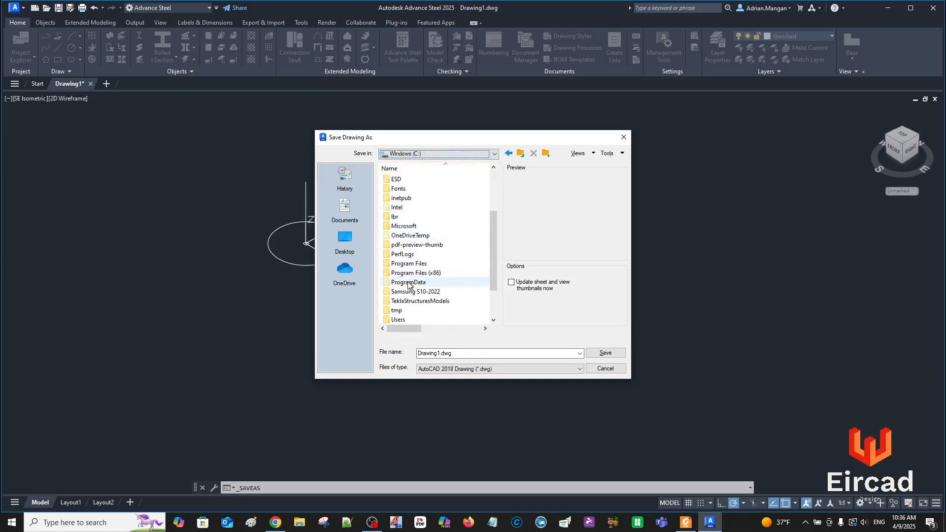
pyautogui.doubleClick(408, 281)
pyautogui.doubleClick(405, 245)
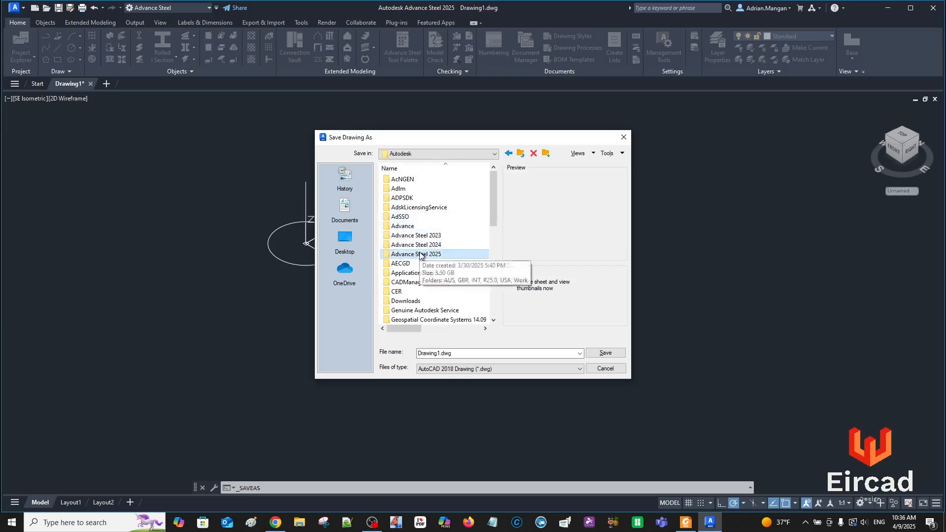
pyautogui.doubleClick(420, 254)
pyautogui.doubleClick(407, 216)
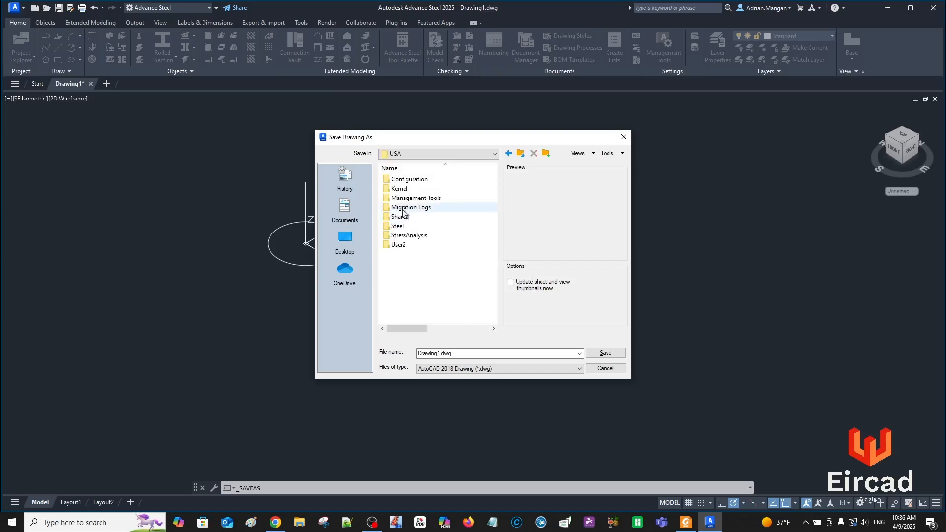
pyautogui.doubleClick(411, 217)
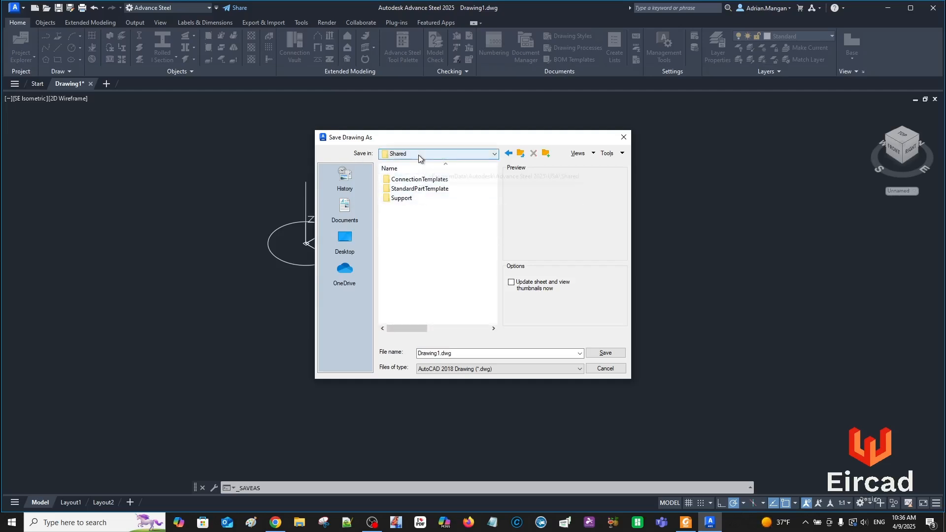
pyautogui.doubleClick(416, 198)
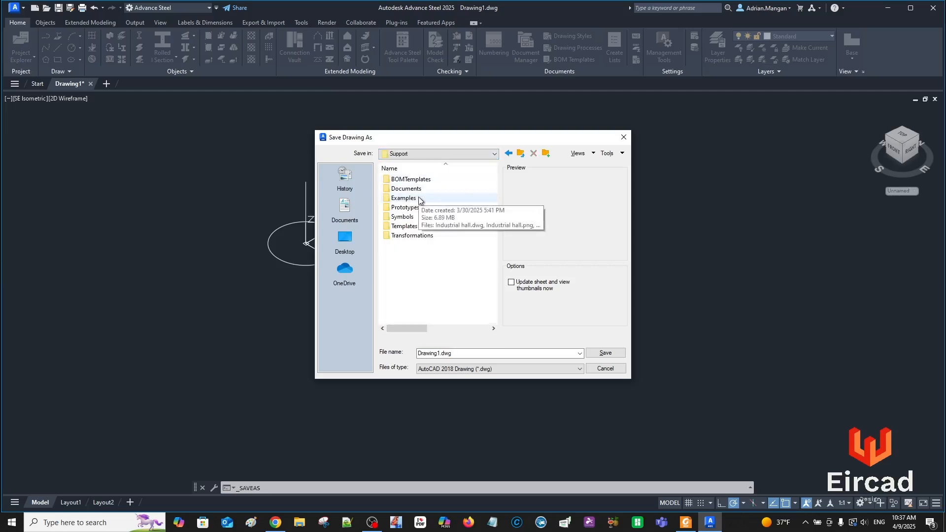
pyautogui.doubleClick(413, 226)
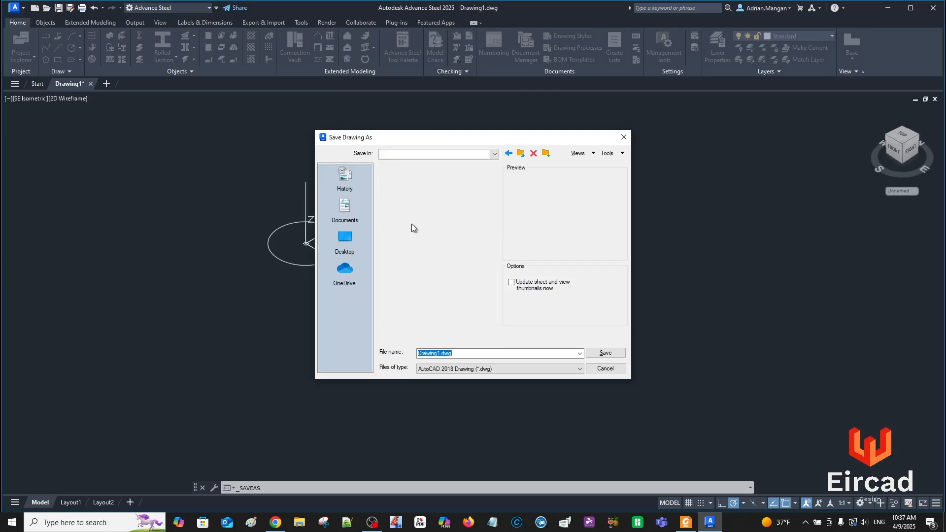
# Save the drawing as an AutoCAD Drawing Template (*.dwt) named AS2015_Template.dwt, basing the name on ASTemplate.dwt
pyautogui.click(483, 369)
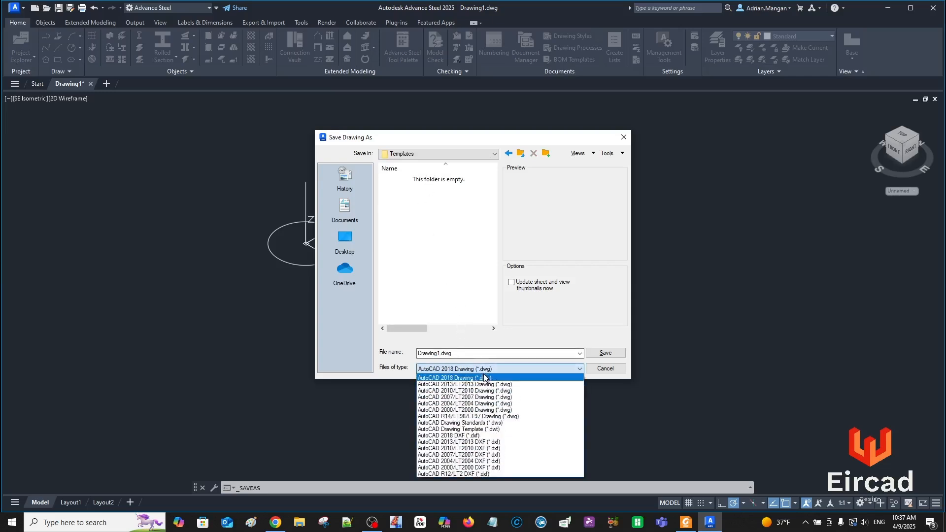
pyautogui.click(522, 430)
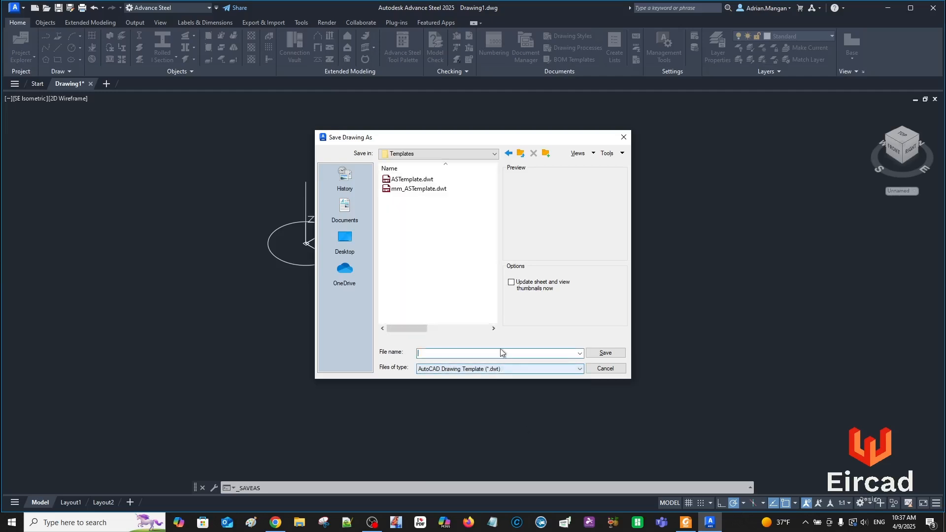
pyautogui.click(419, 180)
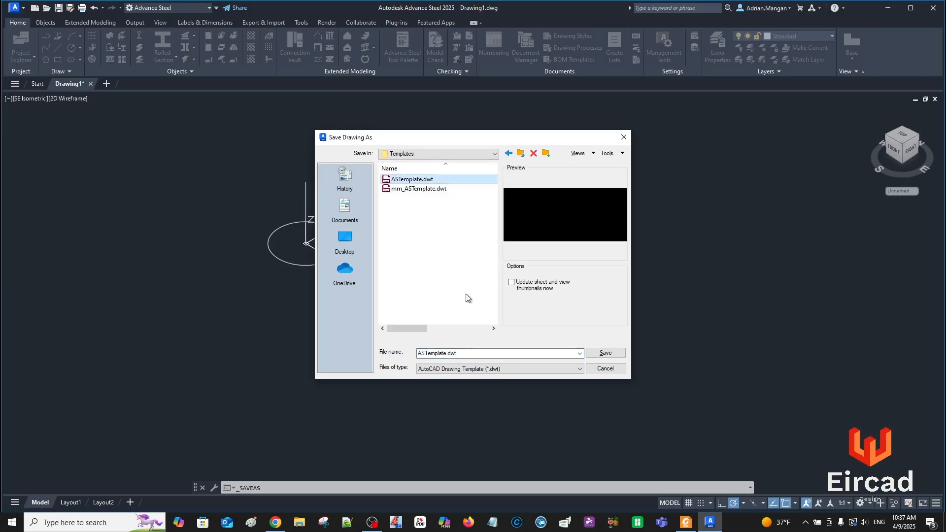
pyautogui.doubleClick(426, 352)
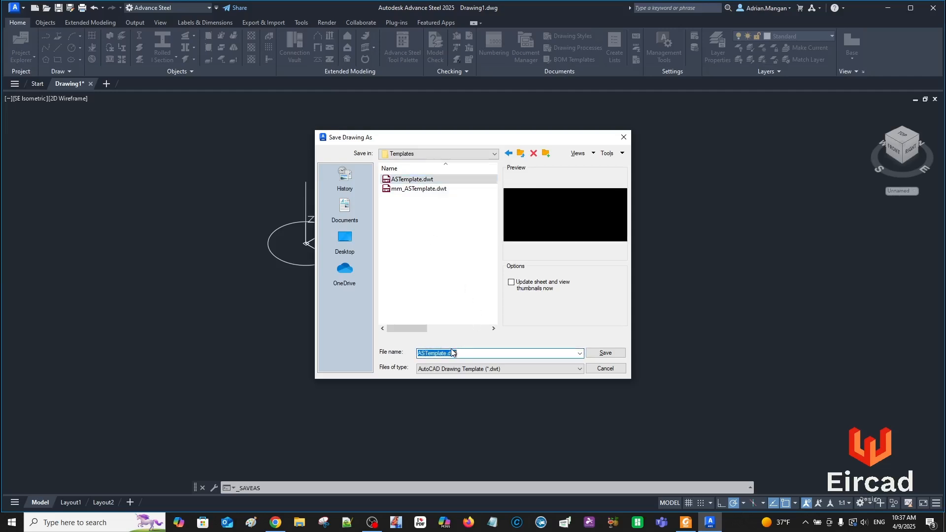
pyautogui.click(426, 353)
pyautogui.write('2015_')
pyautogui.click(619, 352)
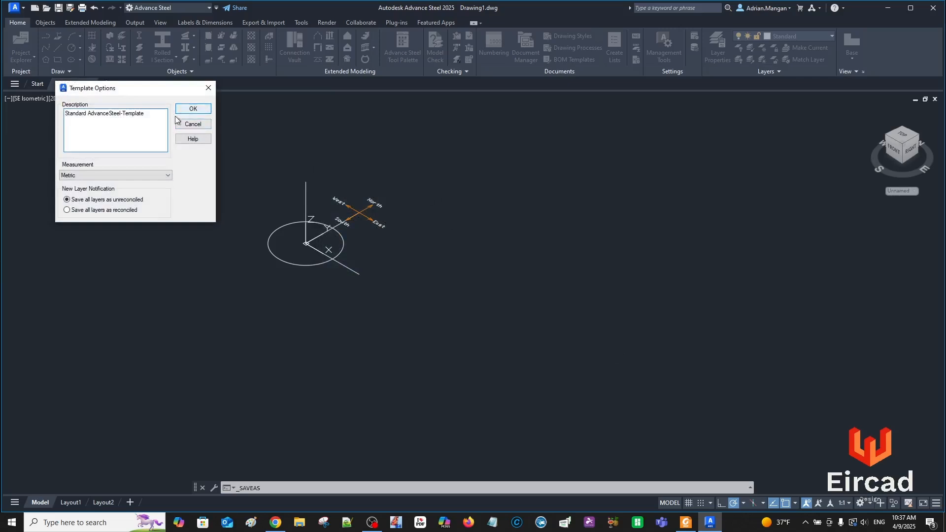
# Set the template's measurement to English and accept the template options
pyautogui.click(105, 173)
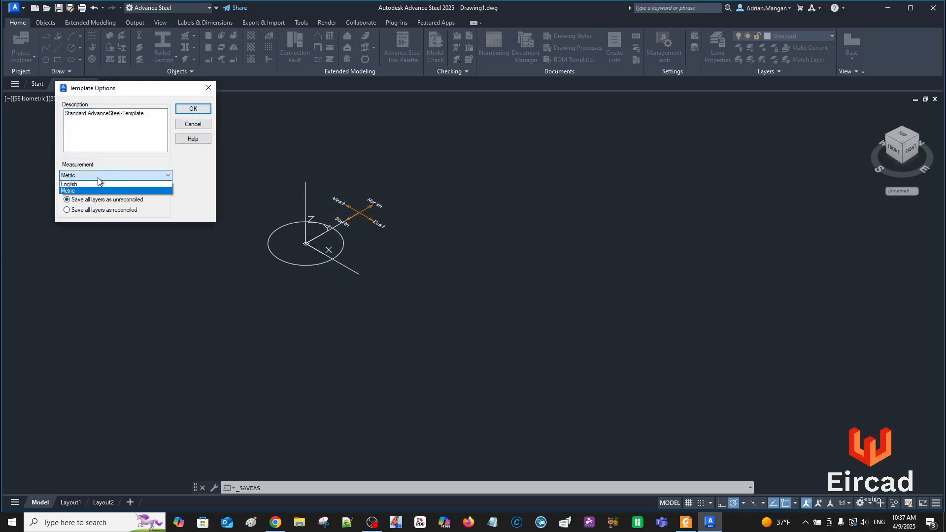
pyautogui.click(91, 186)
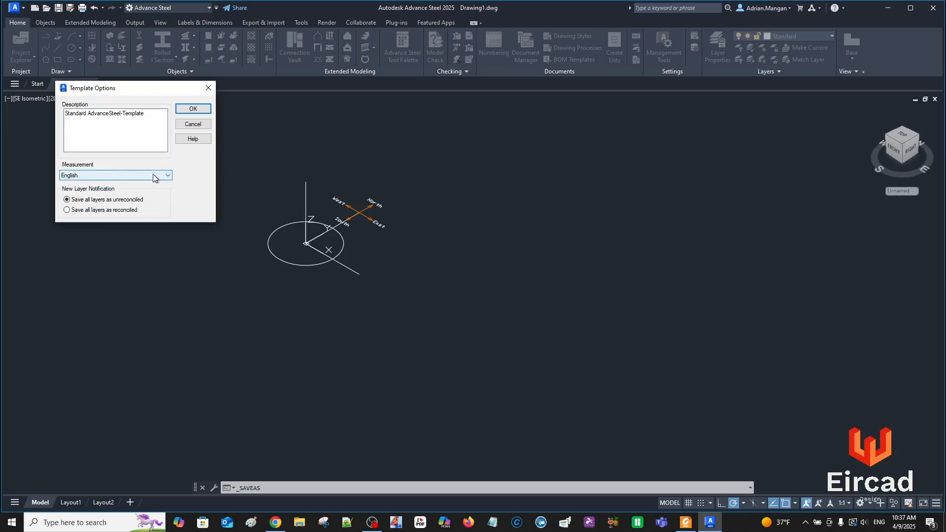
pyautogui.click(153, 177)
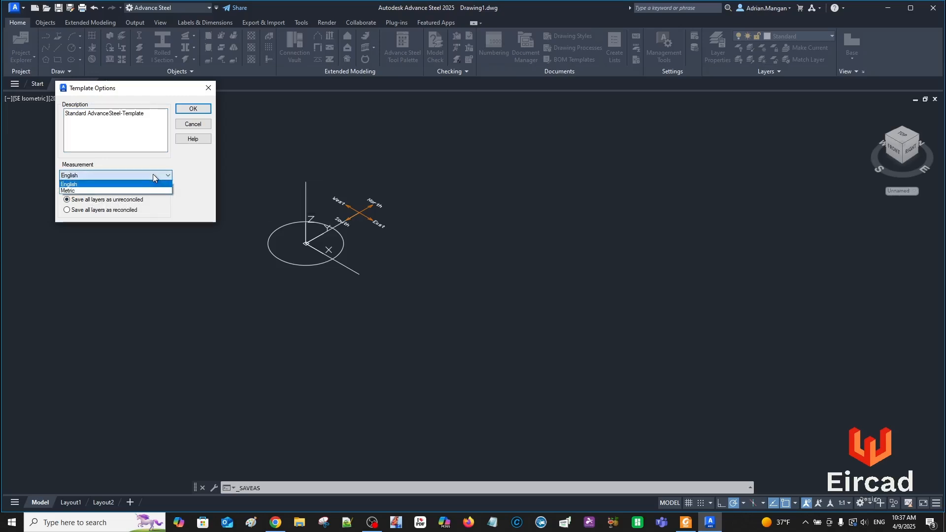
pyautogui.click(153, 176)
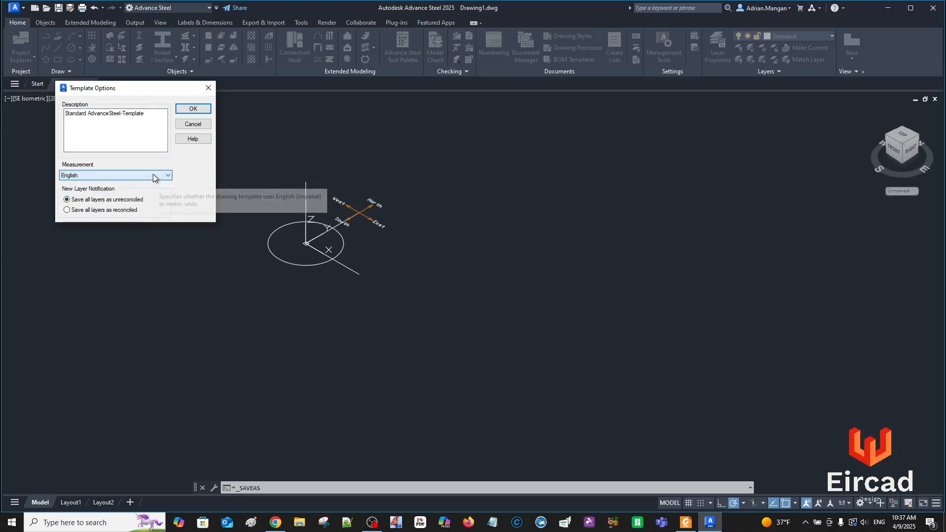
pyautogui.click(193, 108)
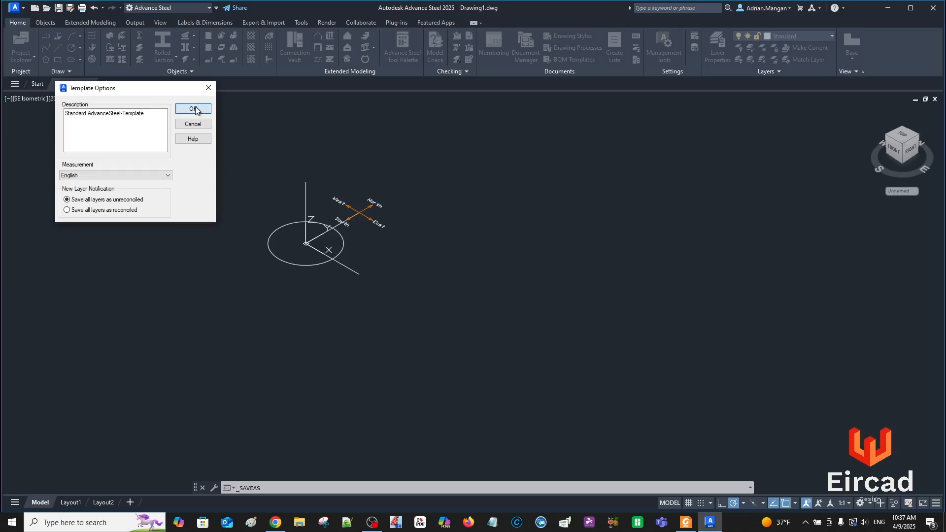
# Set the angle precision in the drawing units to 0.0000, keeping decimal degrees
pyautogui.moveTo(487, 204); pyautogui.dragTo(404, 231, button='middle')
pyautogui.write('un')
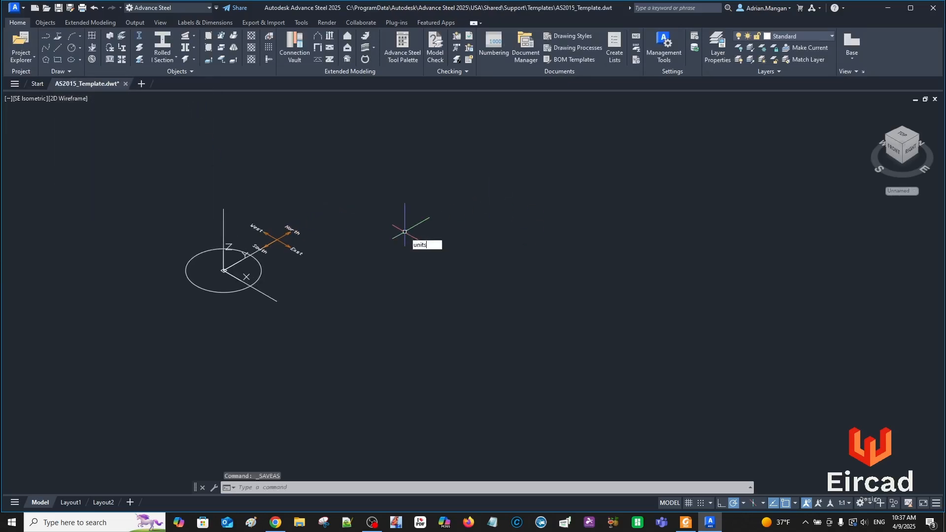
pyautogui.write('its')
pyautogui.press('Return')
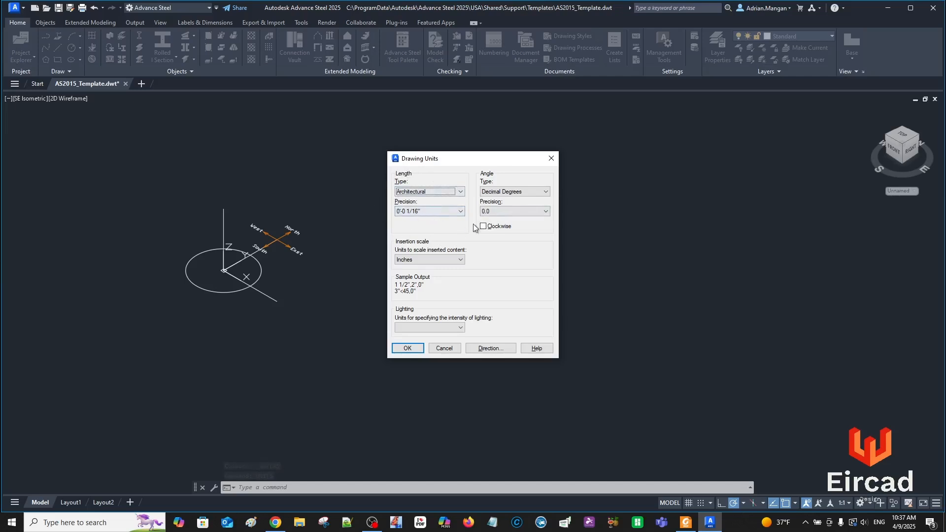
pyautogui.click(539, 211)
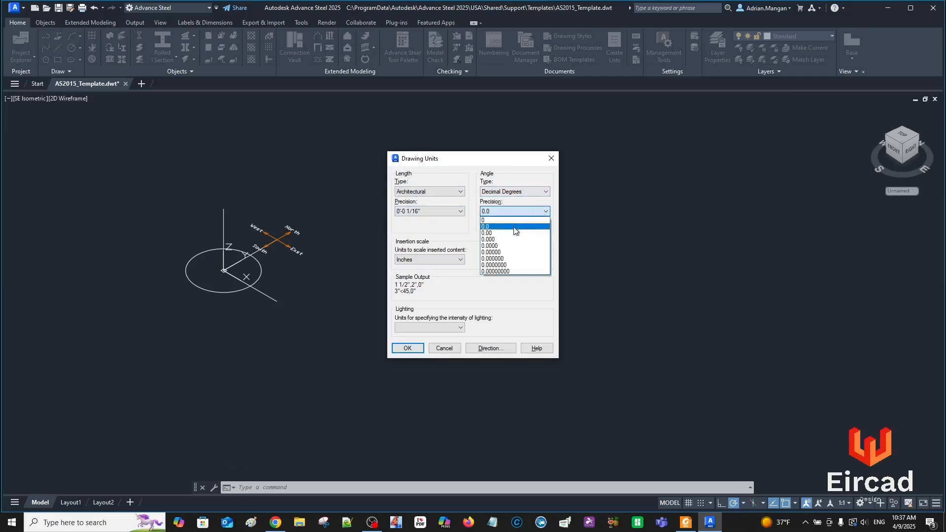
pyautogui.click(502, 240)
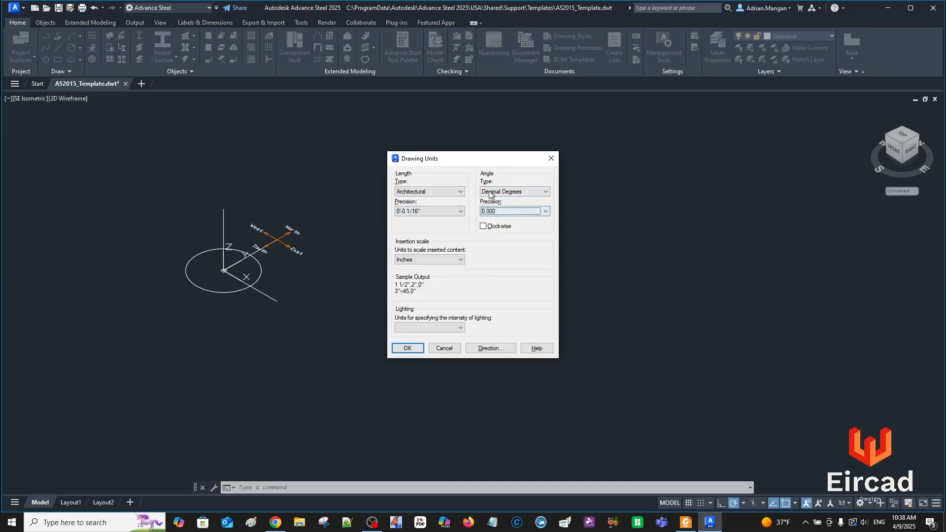
pyautogui.click(546, 211)
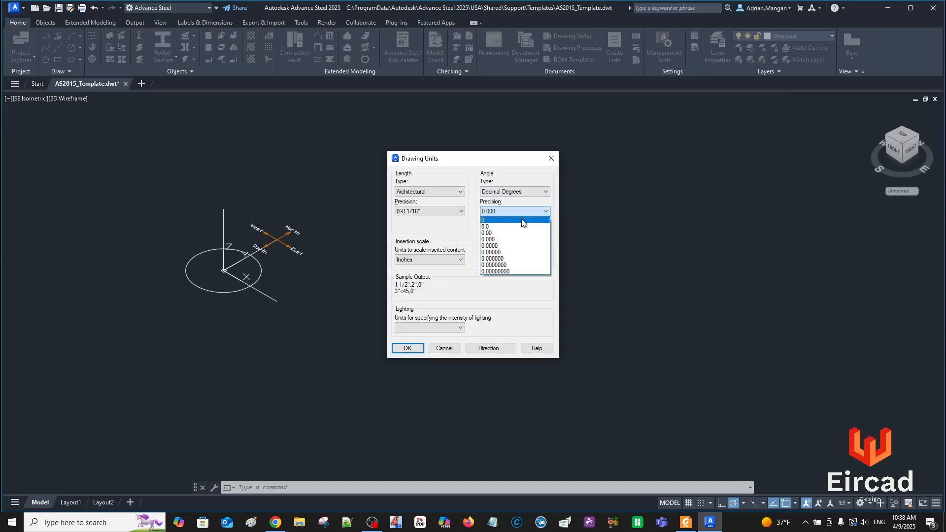
pyautogui.click(496, 247)
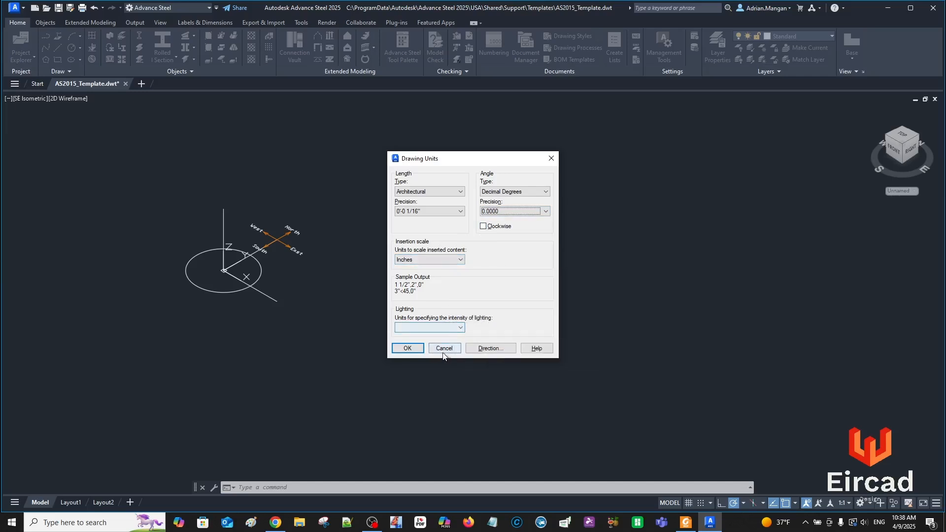
pyautogui.click(407, 348)
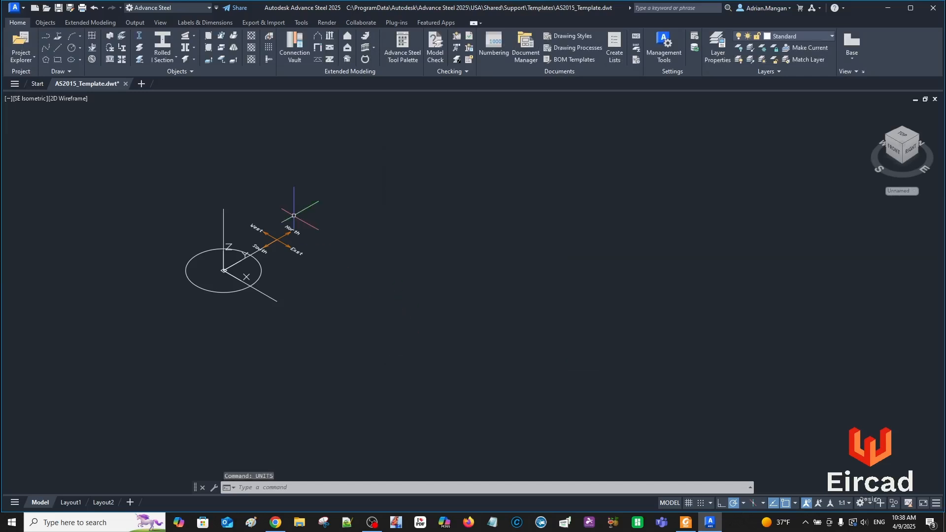
# Save the template again as AS2015_Template.dwt, replacing the existing file and accepting the English template options
pyautogui.moveTo(278, 161); pyautogui.dragTo(275, 158, button='middle')
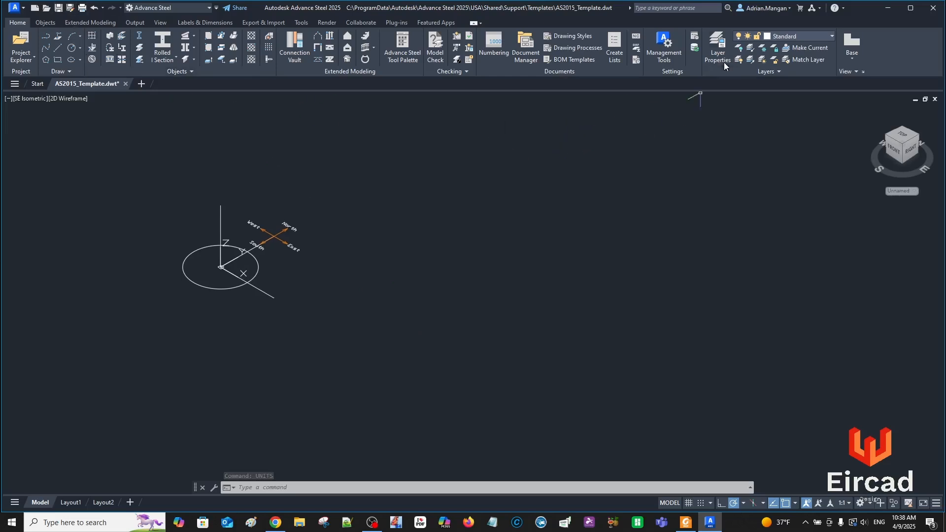
pyautogui.click(70, 7)
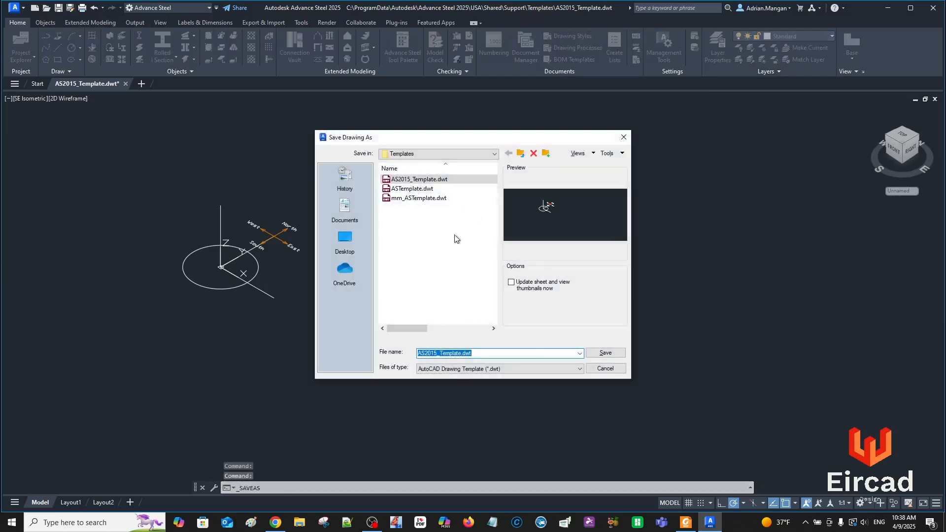
pyautogui.click(616, 354)
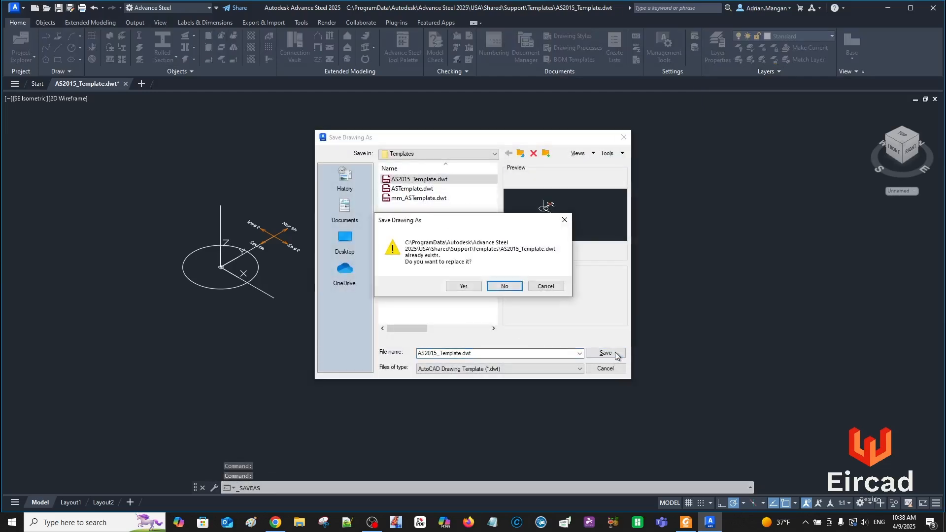
pyautogui.click(463, 286)
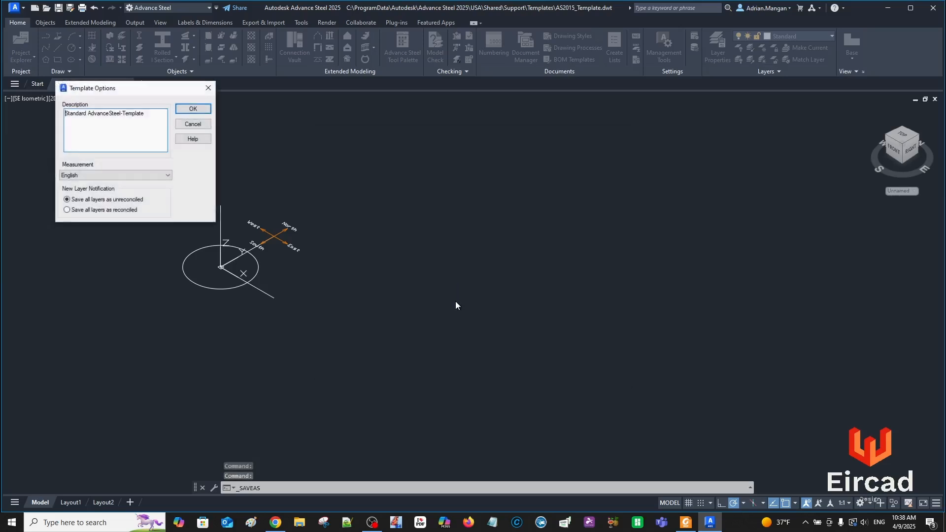
pyautogui.click(193, 108)
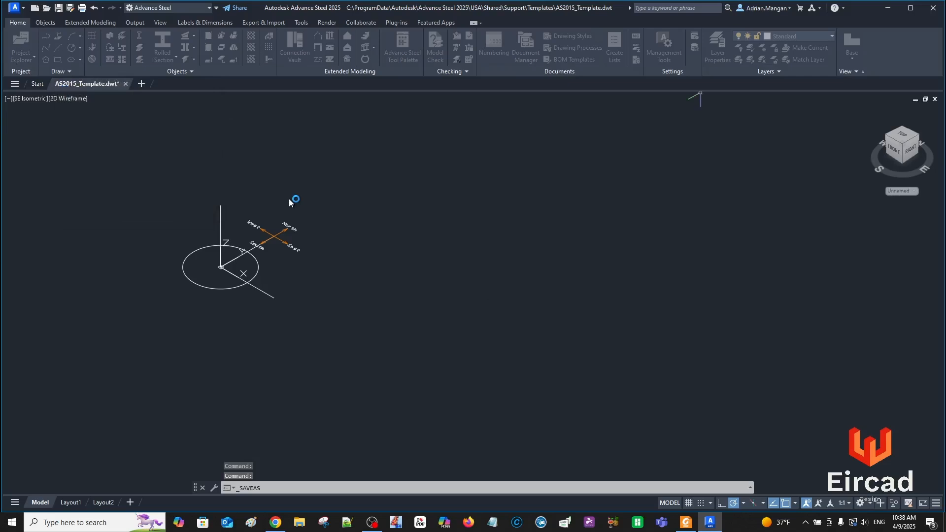
pyautogui.moveTo(296, 204); pyautogui.dragTo(324, 215, button='middle')
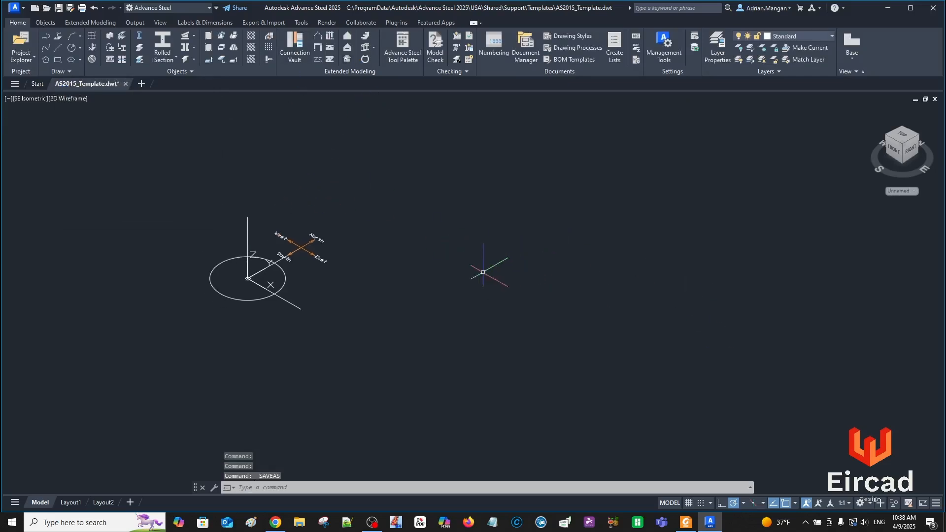
pyautogui.moveTo(484, 264); pyautogui.dragTo(450, 246, button='middle')
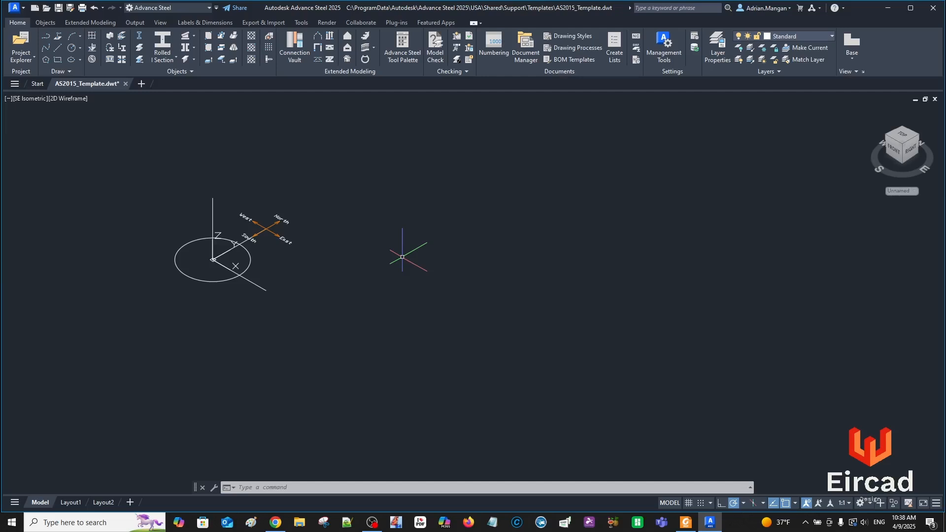
pyautogui.write('u')
pyautogui.press('Return')
pyautogui.scroll(2, 432, 266)
pyautogui.scroll(-2, 433, 267)
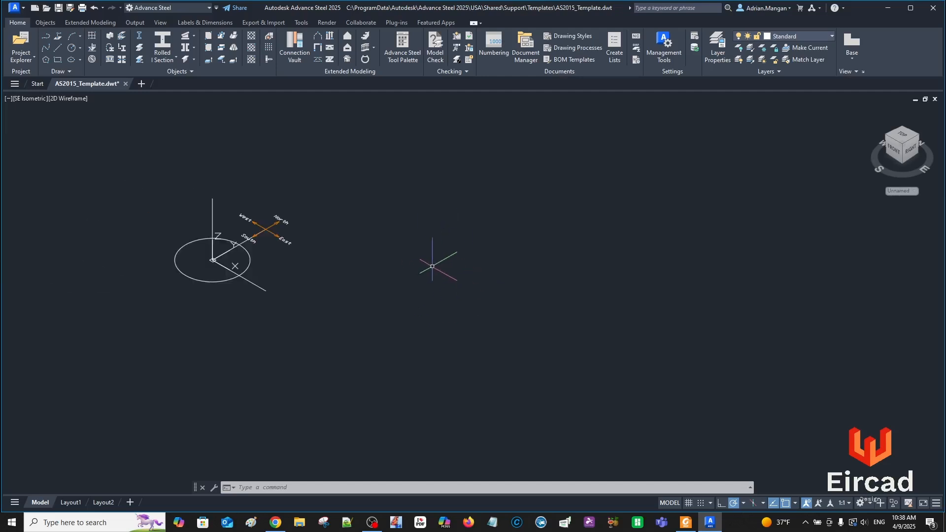
# In the Options, set the uniform background color of 2D model space to Black and apply it
pyautogui.moveTo(433, 267); pyautogui.dragTo(434, 276, button='middle')
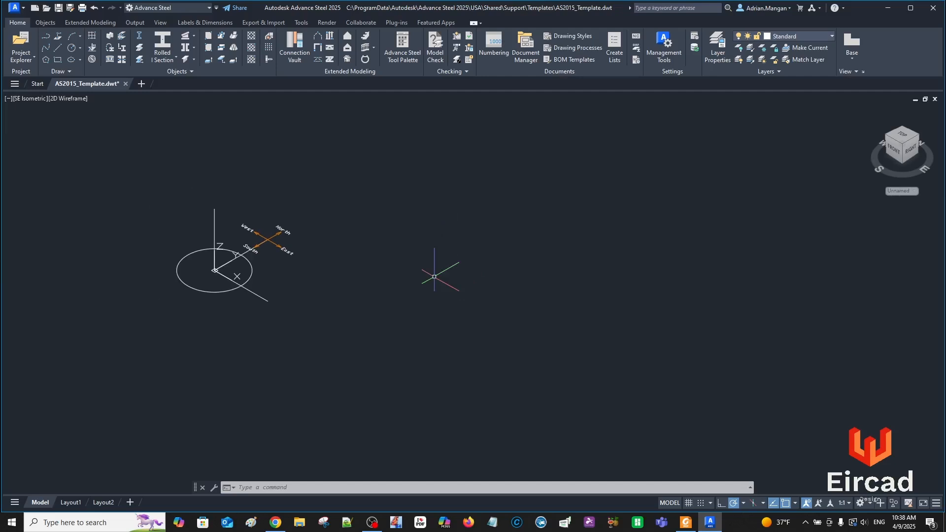
pyautogui.write('OP')
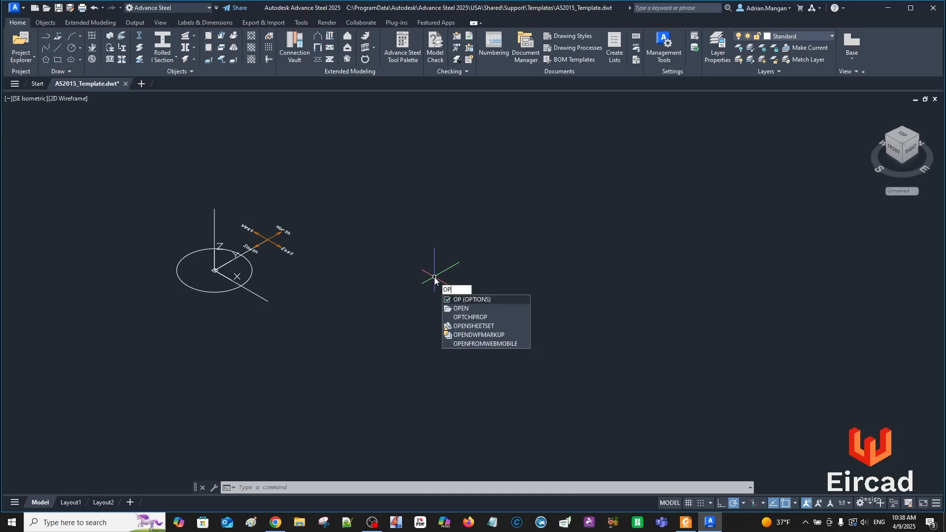
pyautogui.click(498, 309)
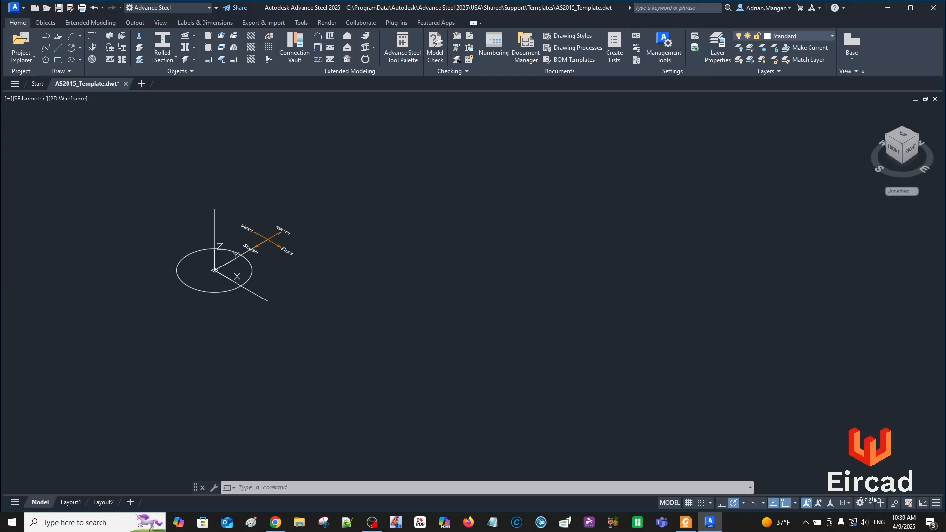
pyautogui.click(330, 147)
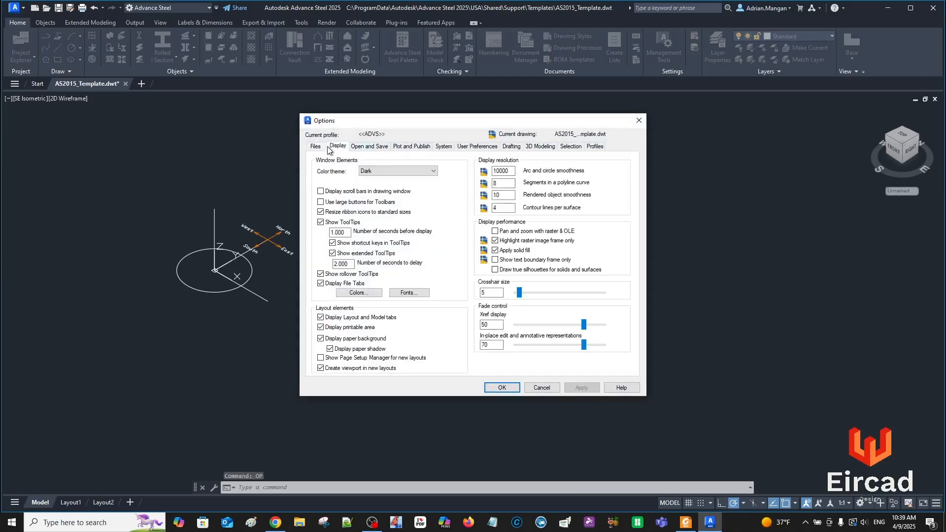
pyautogui.moveTo(359, 123); pyautogui.dragTo(527, 118)
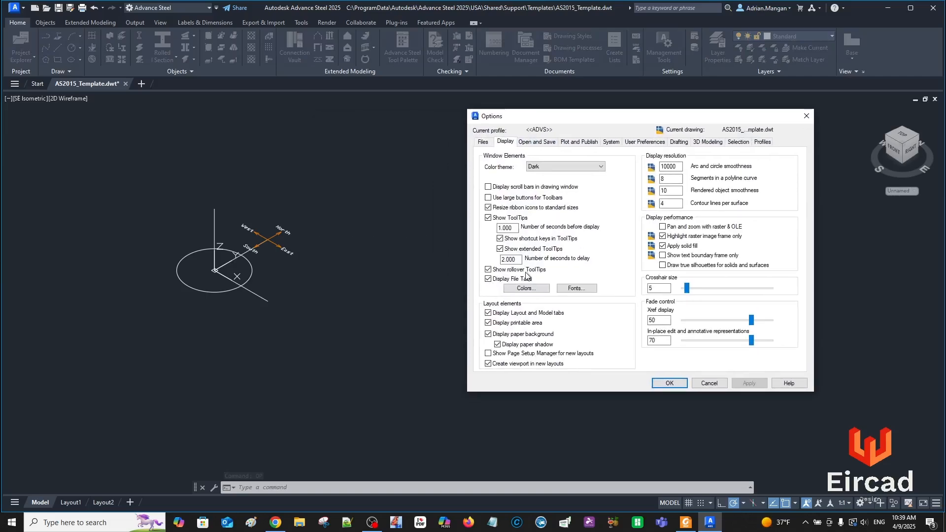
pyautogui.click(526, 289)
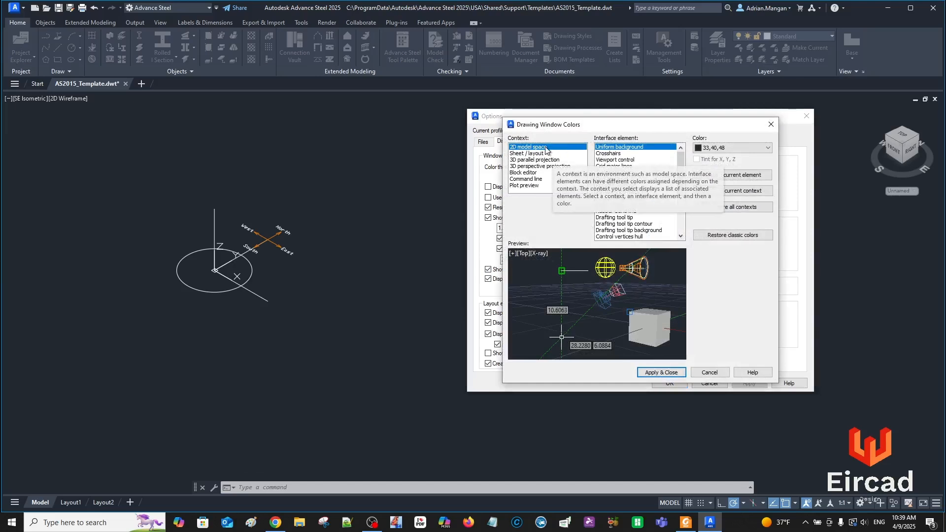
pyautogui.click(728, 147)
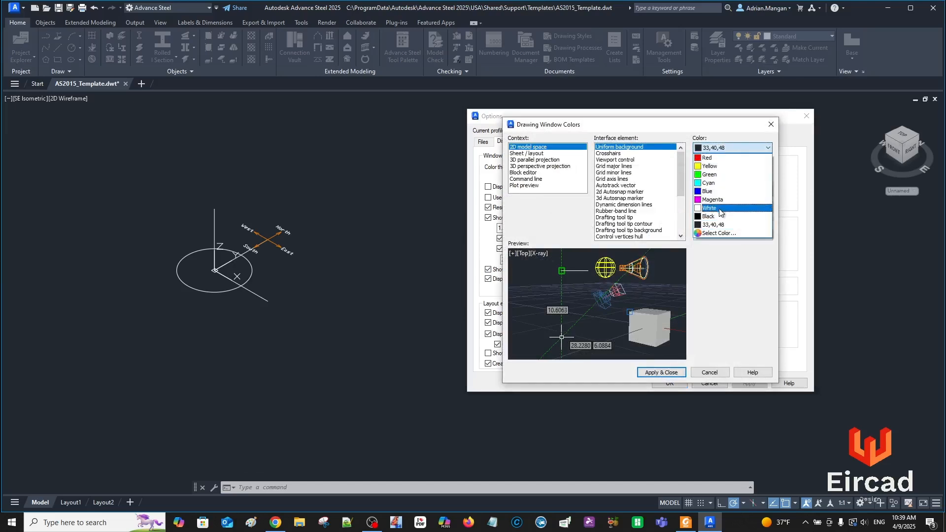
pyautogui.click(714, 215)
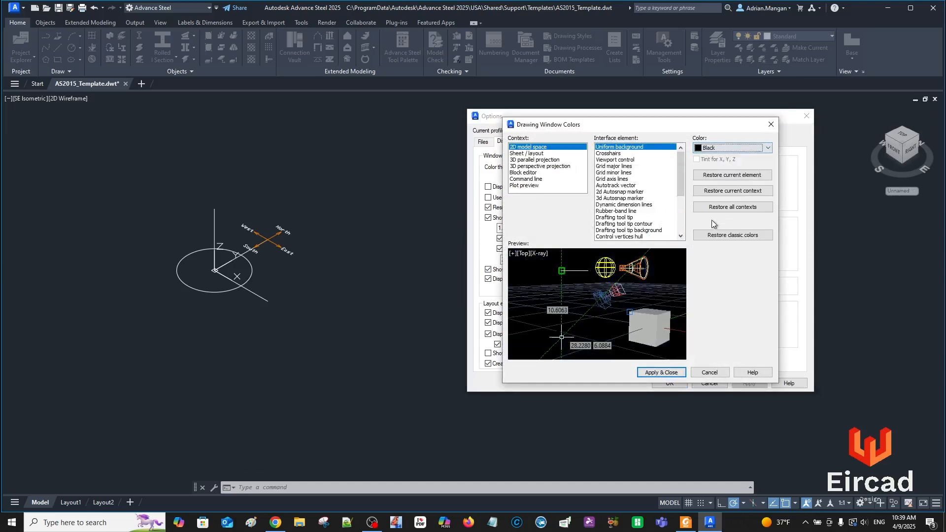
pyautogui.click(682, 372)
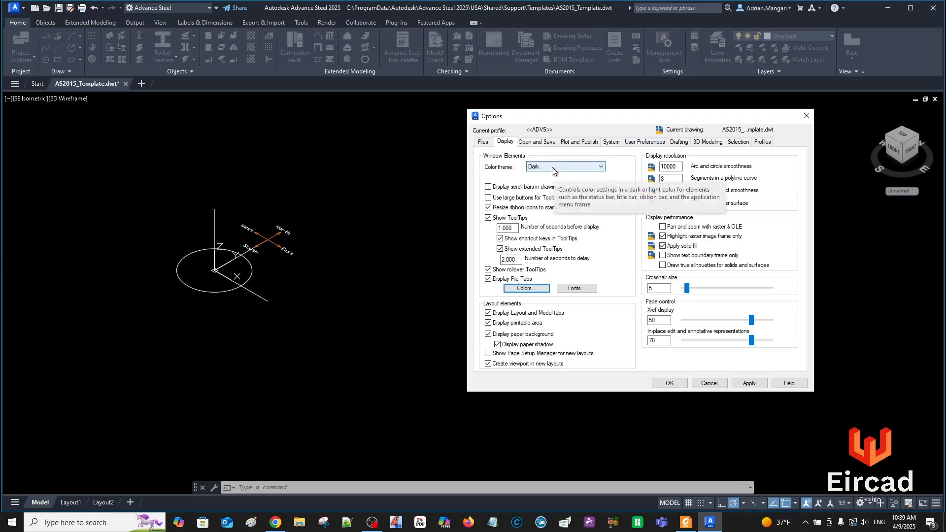
# Set the uniform background color of the sheet/layout context to Black and apply it
pyautogui.click(523, 287)
pyautogui.click(540, 154)
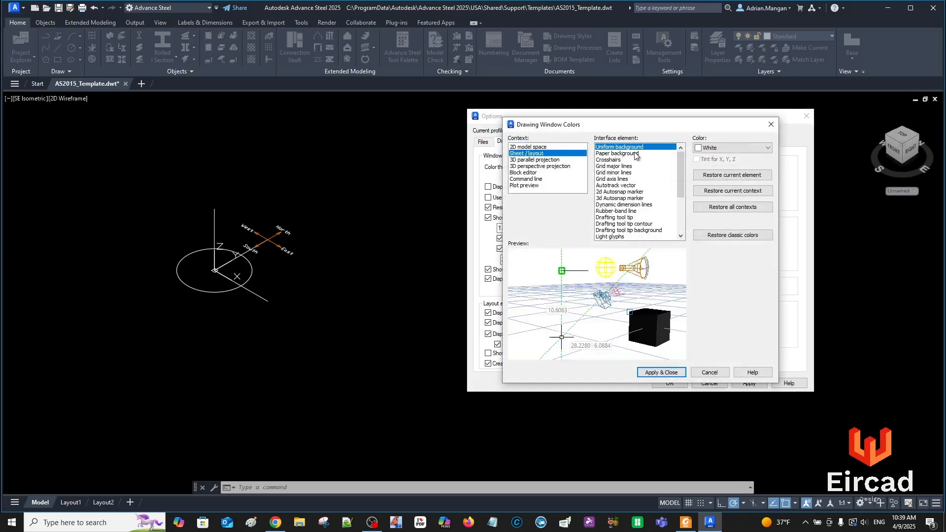
pyautogui.click(732, 148)
pyautogui.click(716, 216)
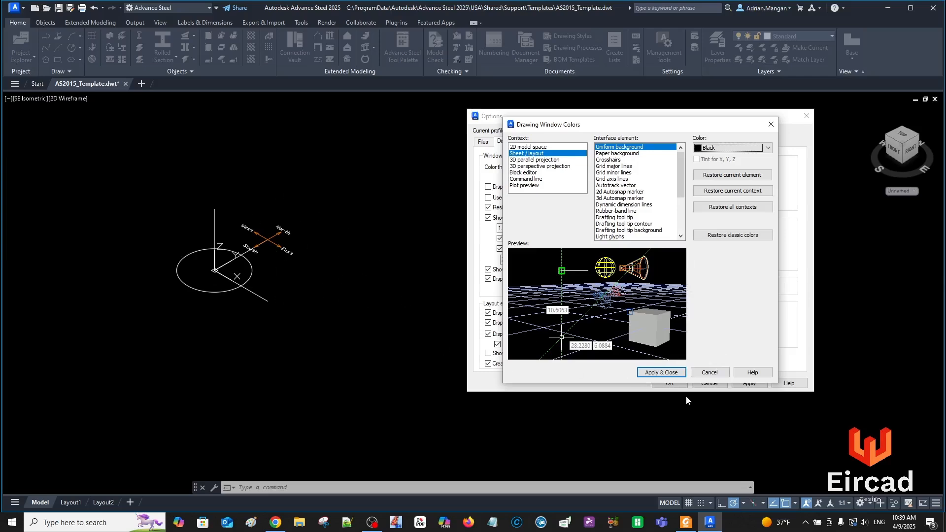
pyautogui.click(677, 372)
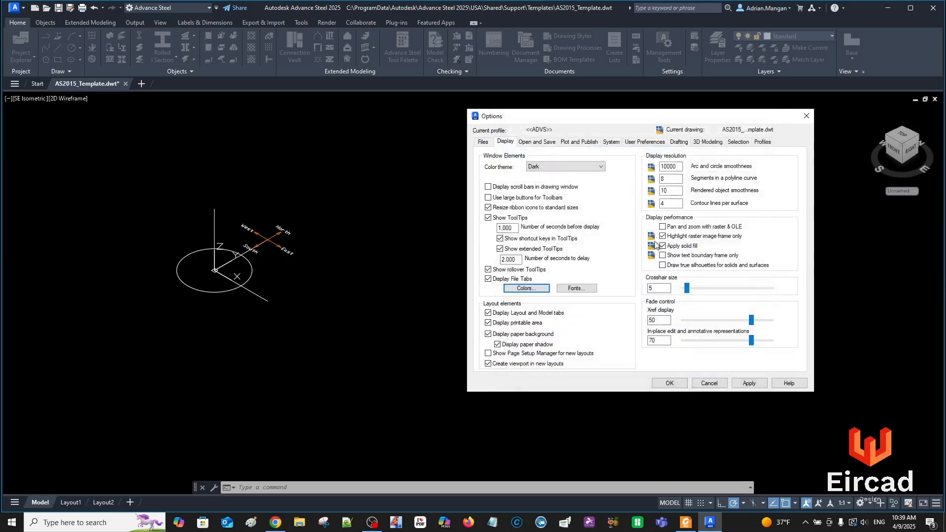
# Set the automatic save interval to 5 minutes and apply the change
pyautogui.click(543, 144)
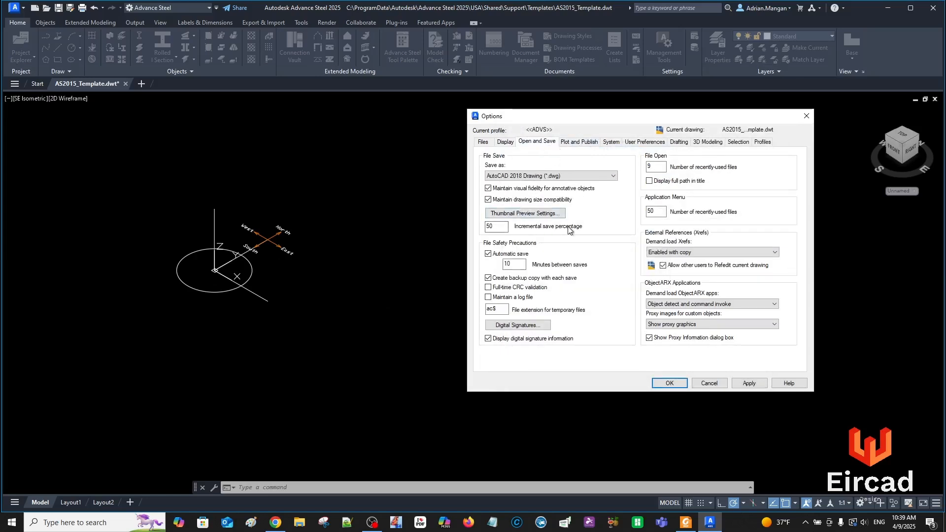
pyautogui.click(494, 226)
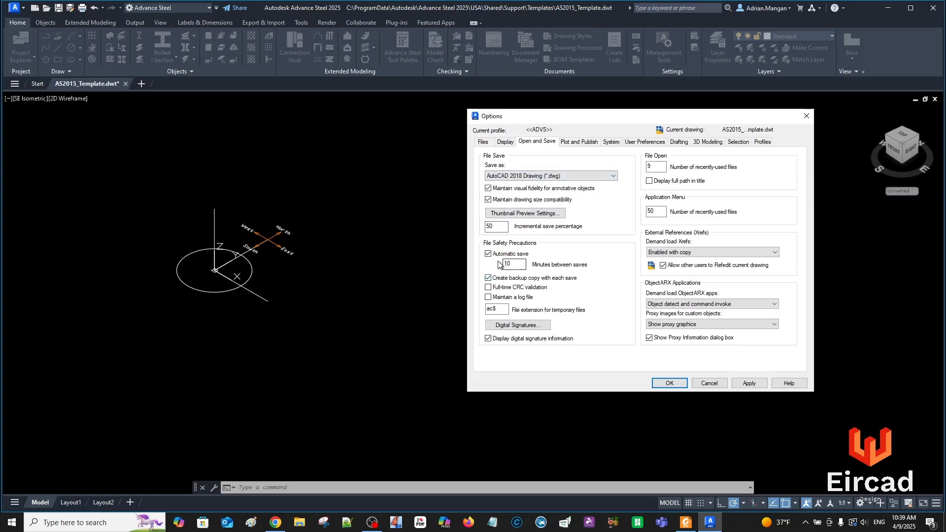
pyautogui.doubleClick(512, 264)
pyautogui.write('5')
pyautogui.click(757, 383)
# Examine the plot and publish, system, graphics performance, user preference and drafting settings
pyautogui.click(578, 144)
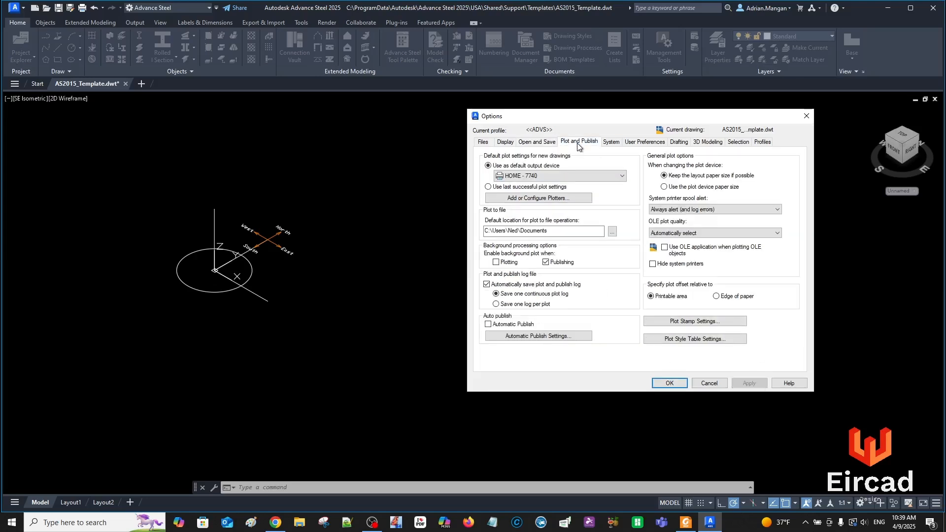
pyautogui.click(612, 143)
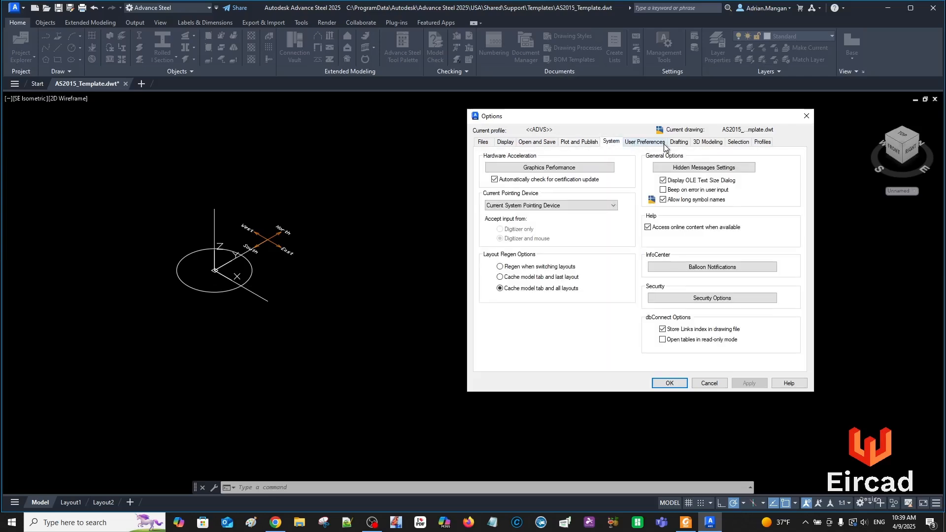
pyautogui.click(584, 169)
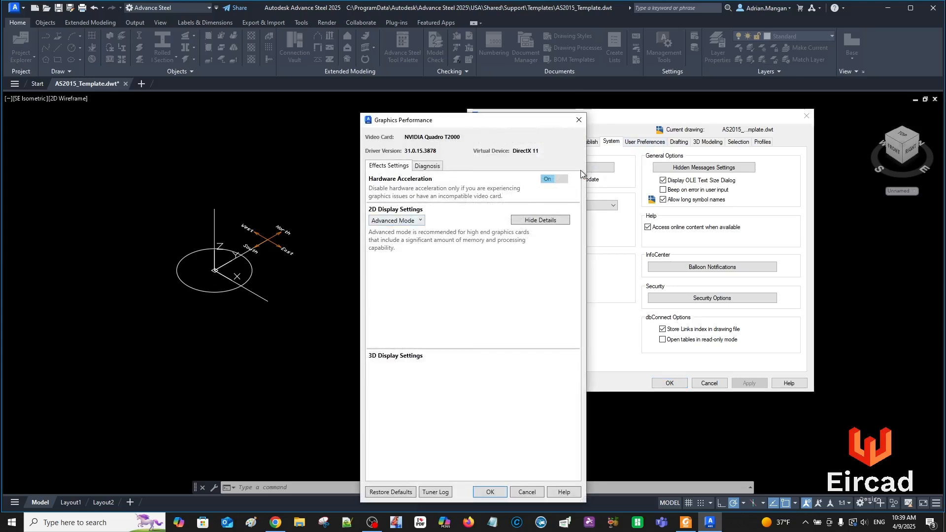
pyautogui.click(577, 122)
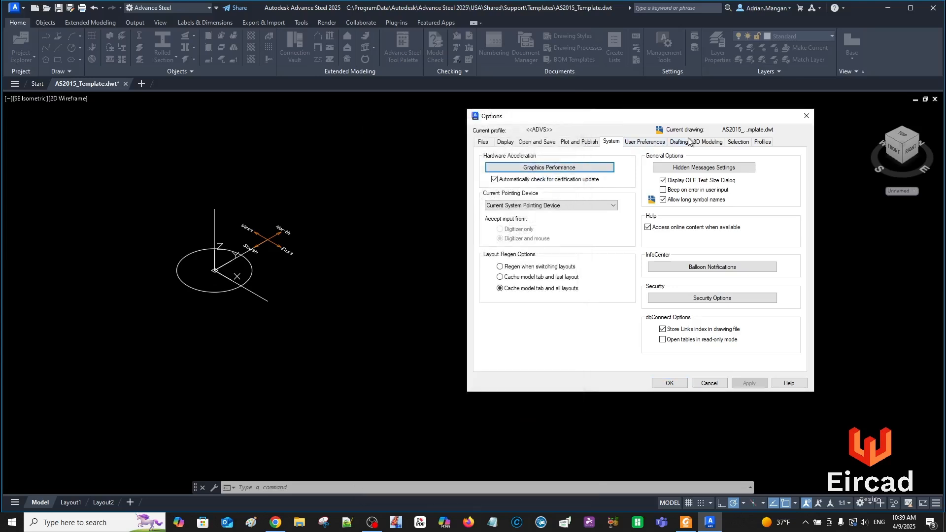
pyautogui.click(643, 142)
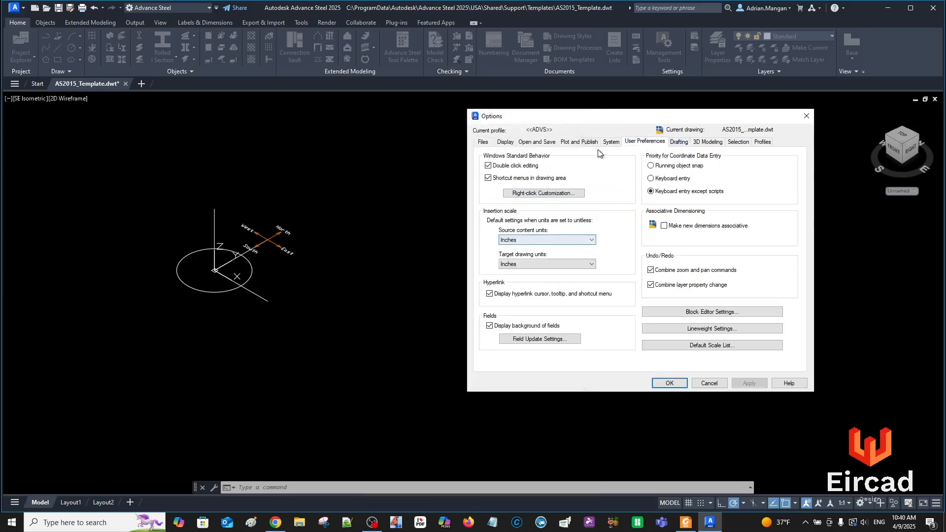
pyautogui.click(680, 143)
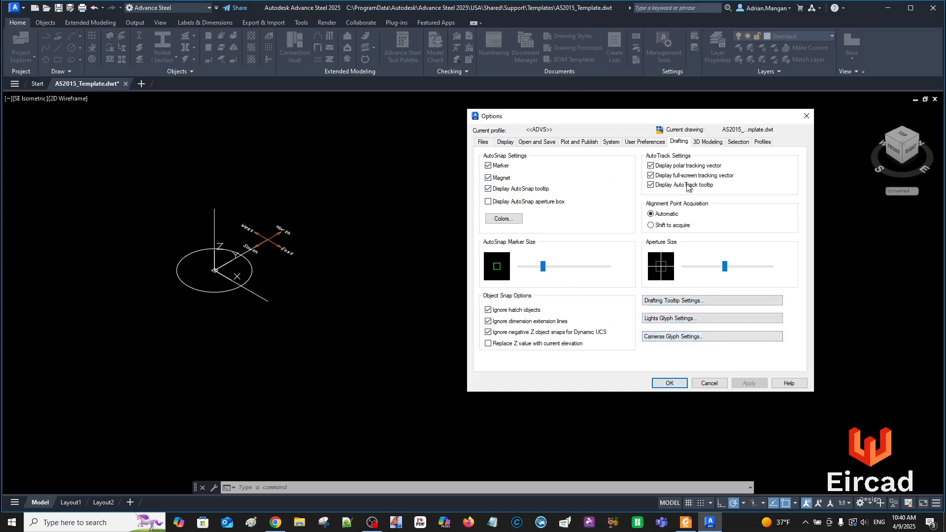
# Enable axis labels in the standard crosshairs and labels for the dynamic UCS, and apply the changes
pyautogui.click(696, 143)
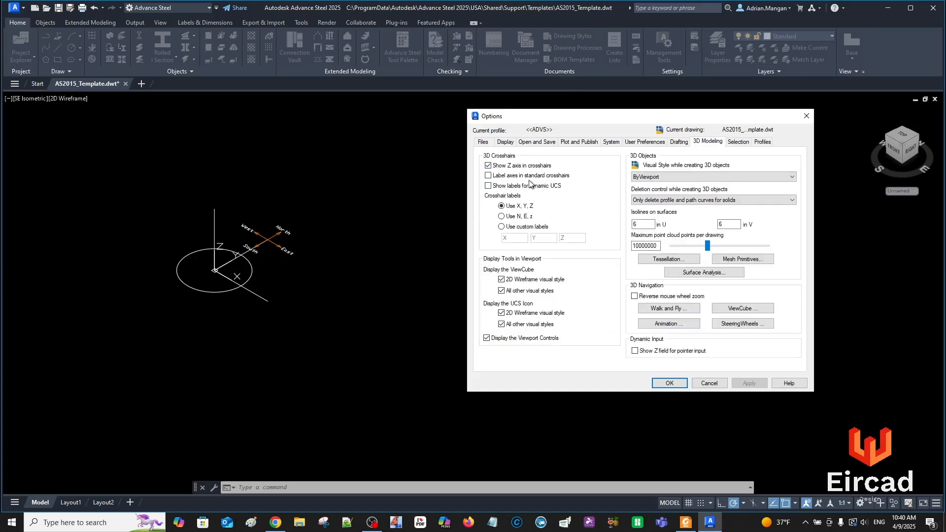
pyautogui.click(487, 176)
pyautogui.click(740, 384)
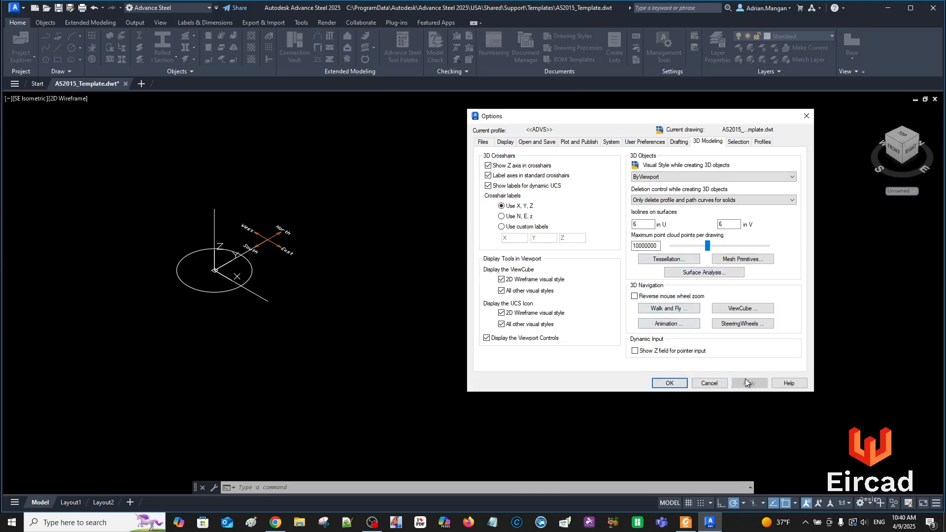
# Make the selection pickbox slightly larger and accept the options
pyautogui.click(738, 142)
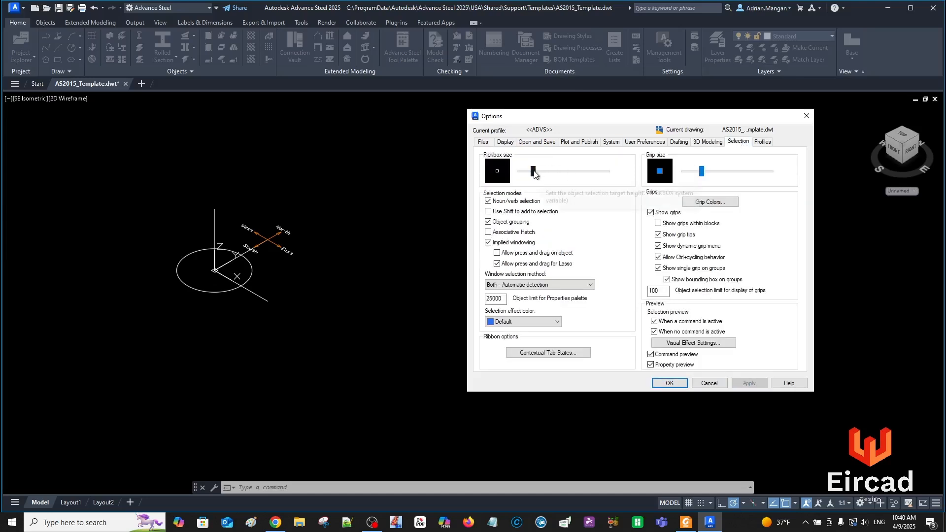
pyautogui.moveTo(534, 170); pyautogui.dragTo(537, 170)
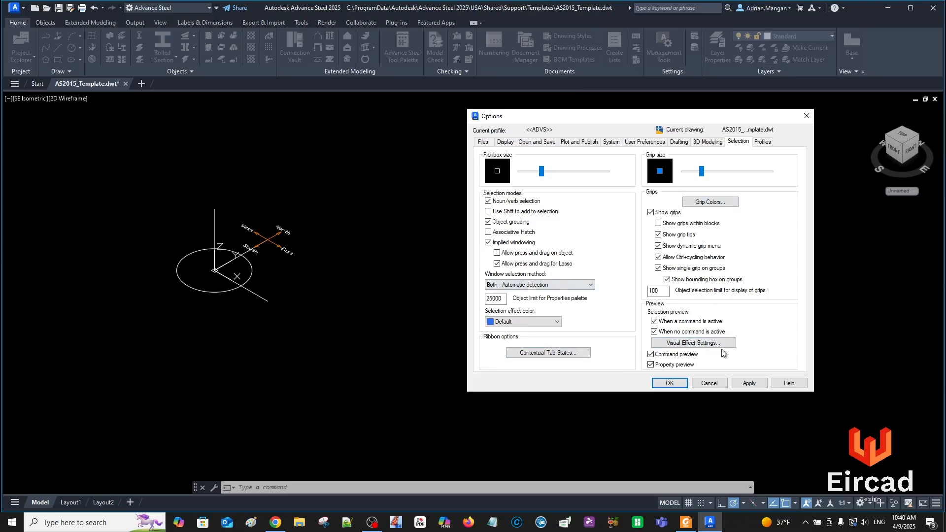
pyautogui.click(669, 382)
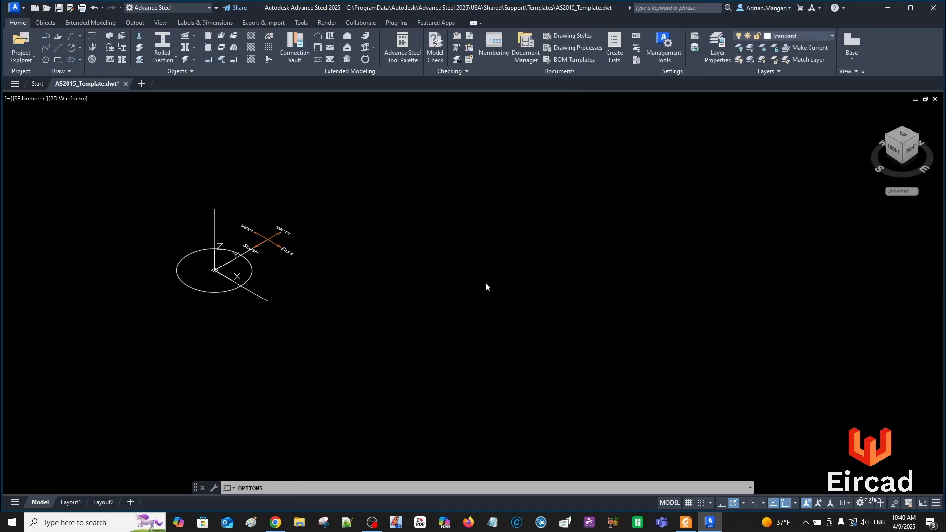
pyautogui.scroll(4, 399, 248)
pyautogui.scroll(-5, 397, 248)
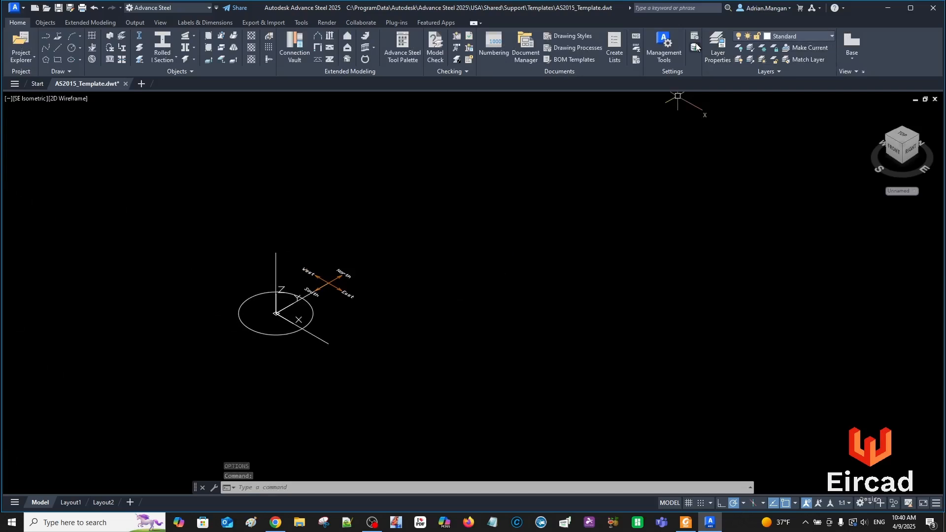
# Reopen the options and review the profile, selection, 3D modeling, drafting, user preference, system, plotting and file-saving settings
pyautogui.write('options')
pyautogui.press('Return')
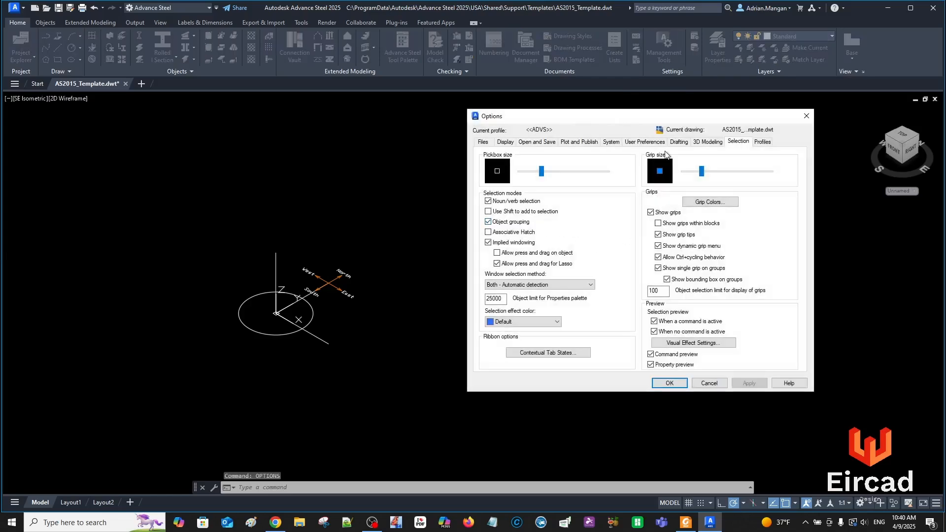
pyautogui.click(762, 142)
pyautogui.click(738, 141)
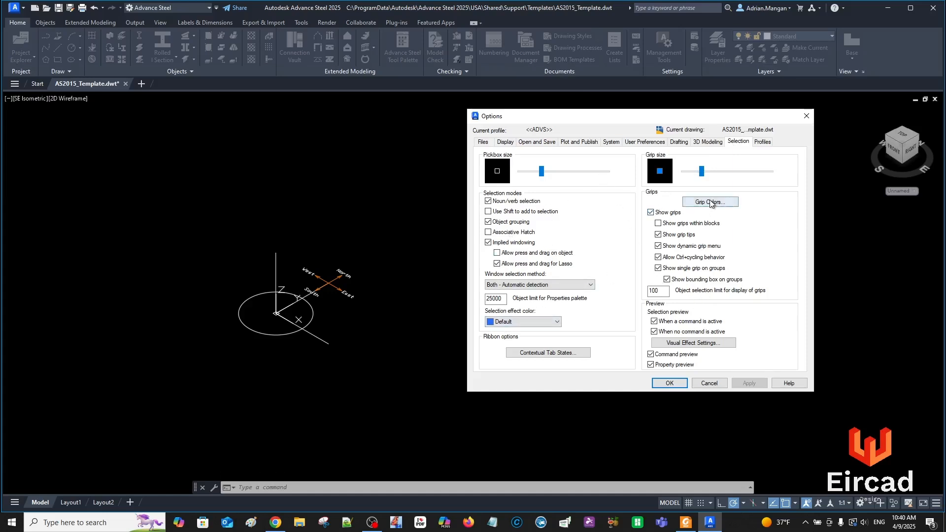
pyautogui.click(708, 142)
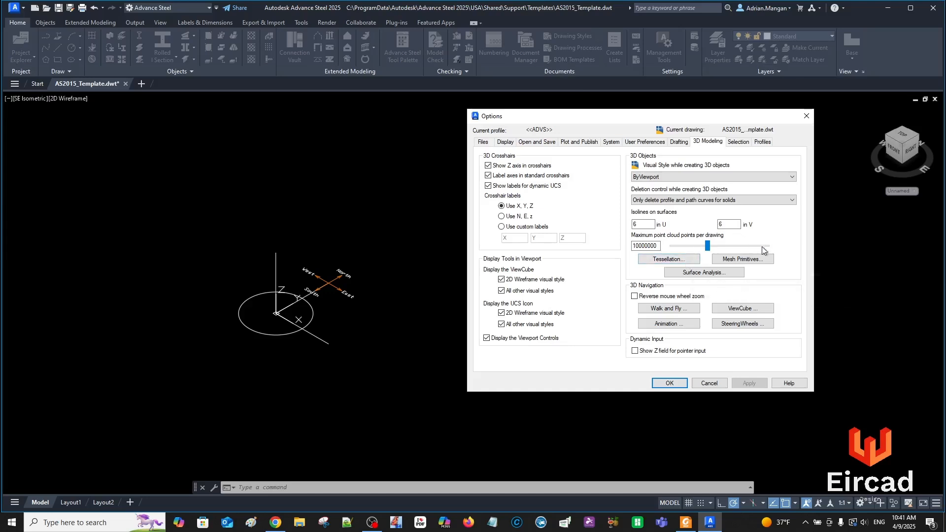
pyautogui.click(680, 143)
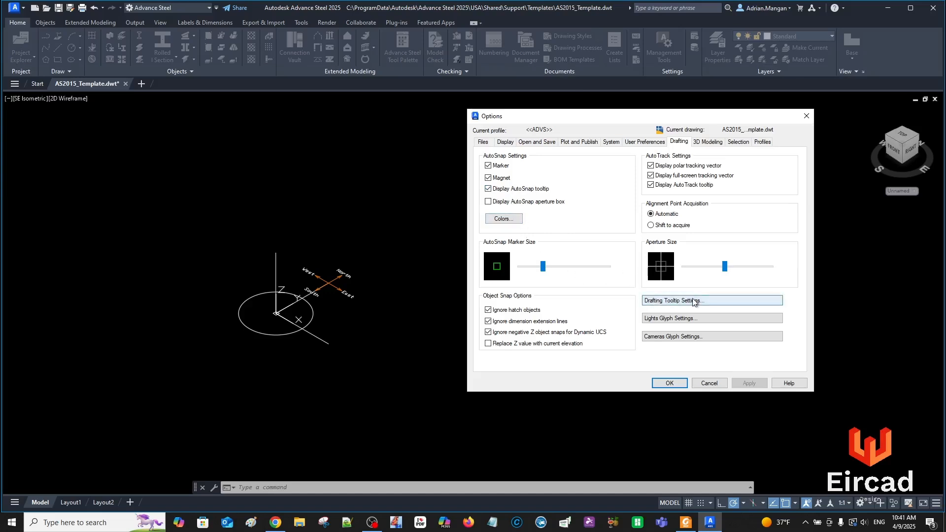
pyautogui.click(655, 143)
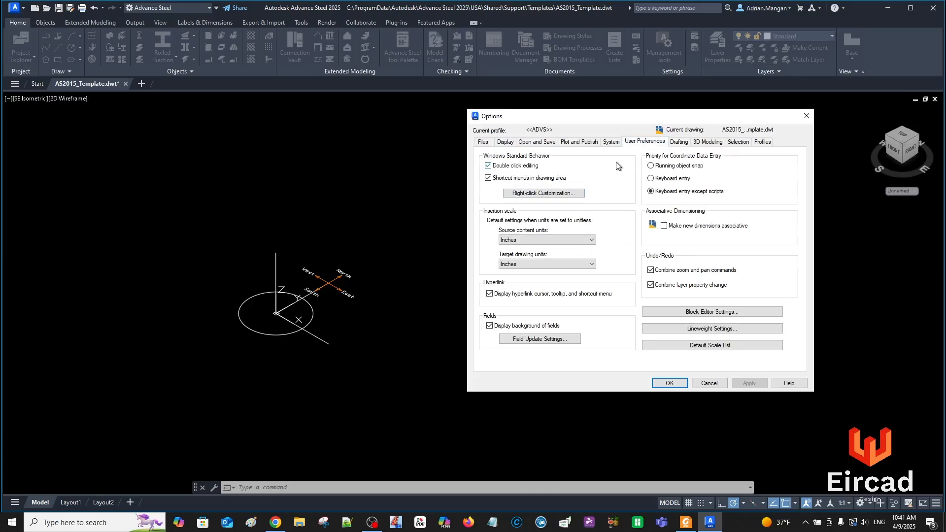
pyautogui.click(610, 145)
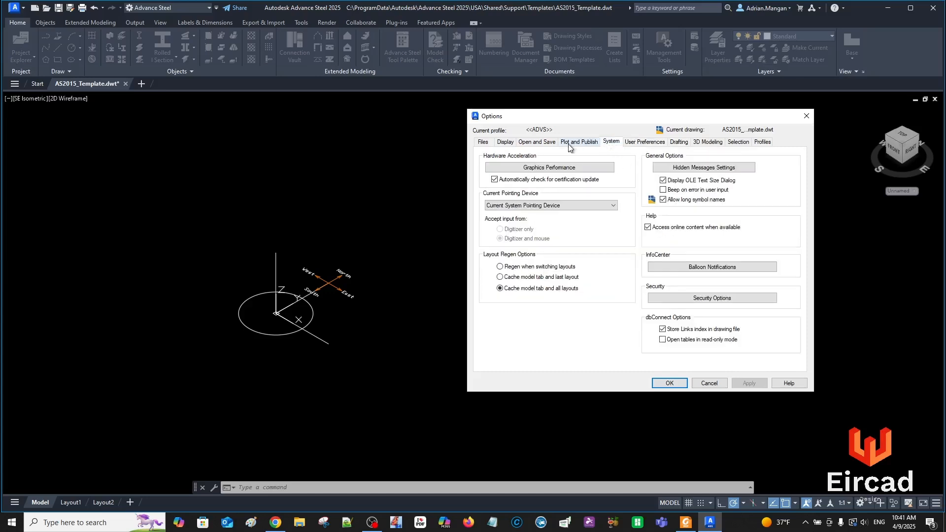
pyautogui.click(565, 145)
pyautogui.click(536, 144)
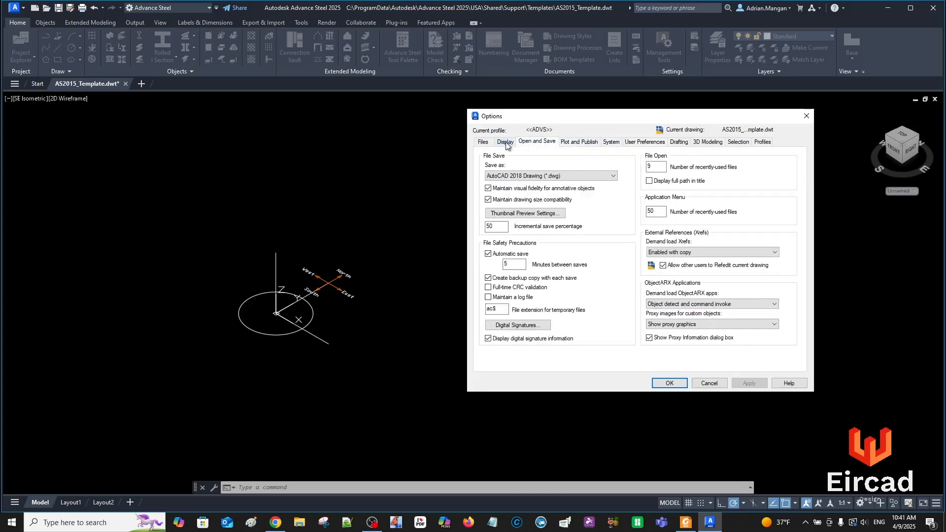
# Set the crosshair size to 20 in the display options and accept the change
pyautogui.click(500, 142)
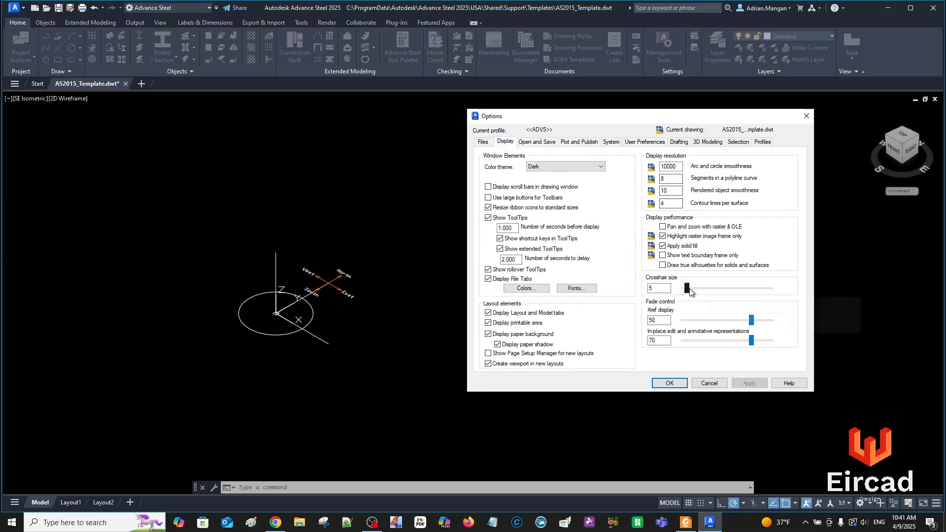
pyautogui.moveTo(686, 288); pyautogui.dragTo(642, 294)
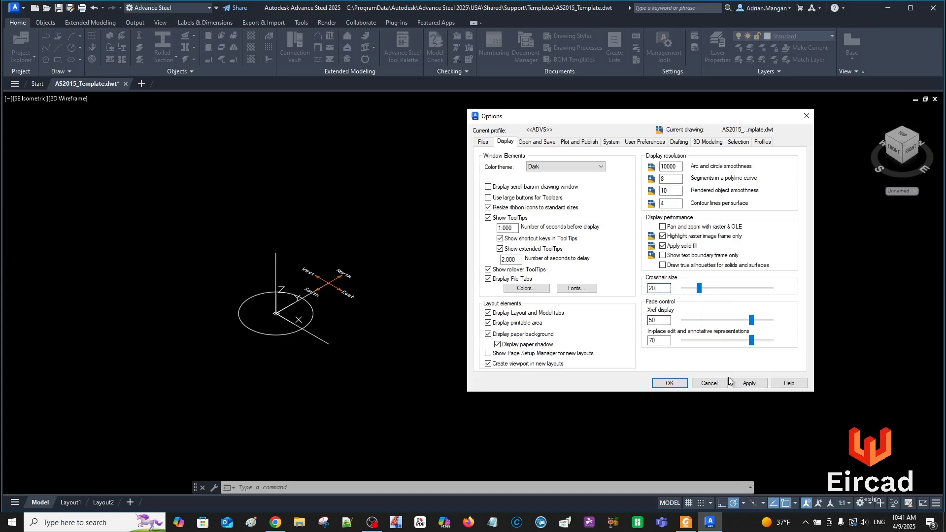
pyautogui.click(669, 382)
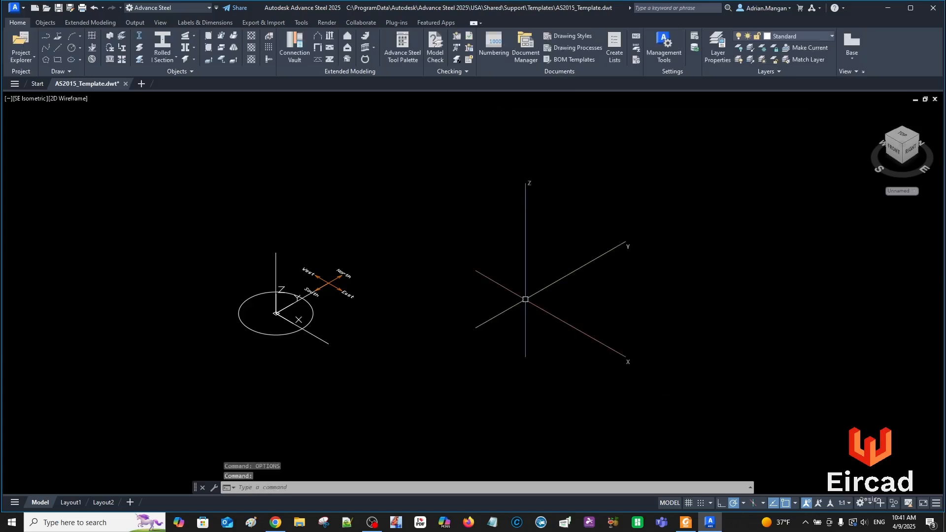
pyautogui.scroll(-1, 475, 283)
pyautogui.scroll(3, 442, 286)
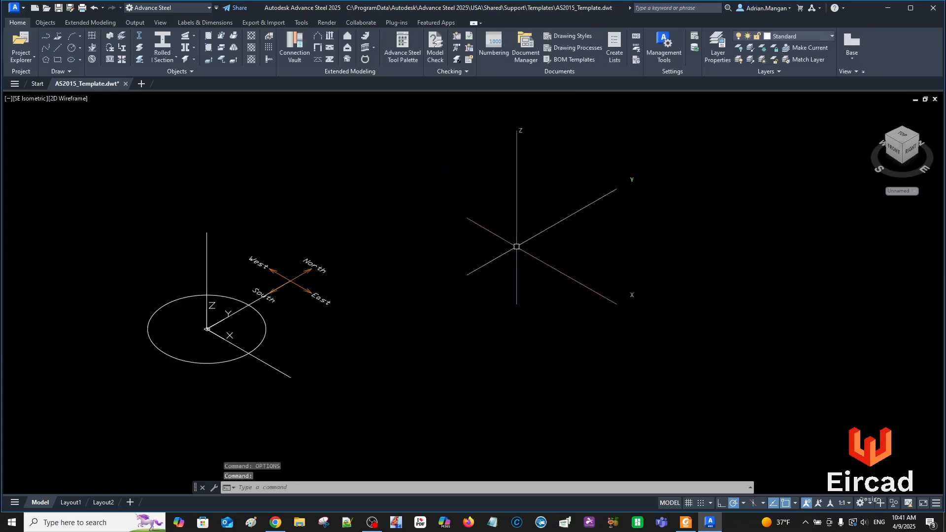
# Reopen the options, set the crosshair size to 15 and accept the change
pyautogui.write('options')
pyautogui.press('Return')
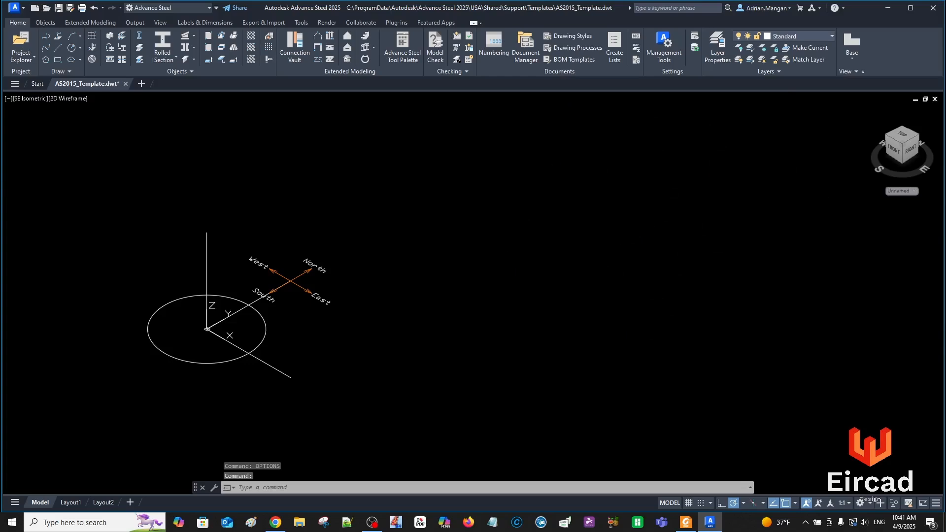
pyautogui.doubleClick(650, 287)
pyautogui.write('15')
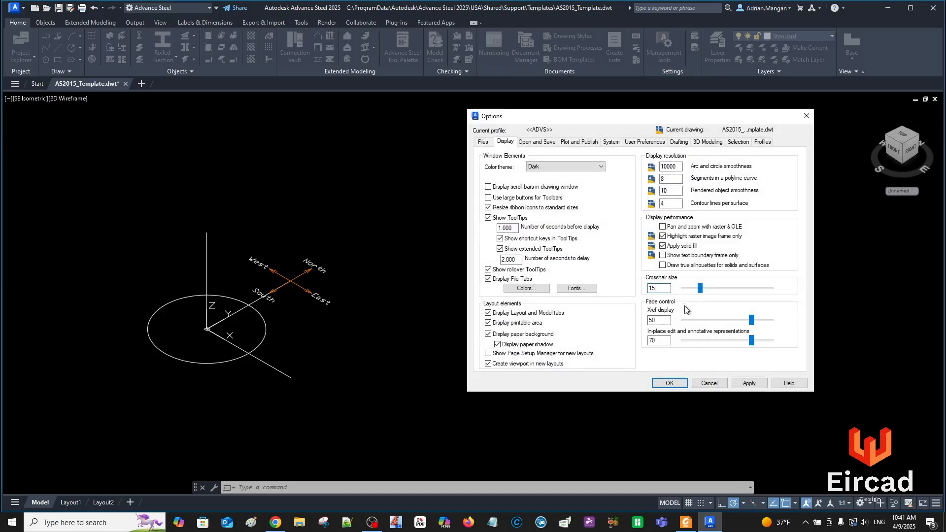
pyautogui.click(669, 384)
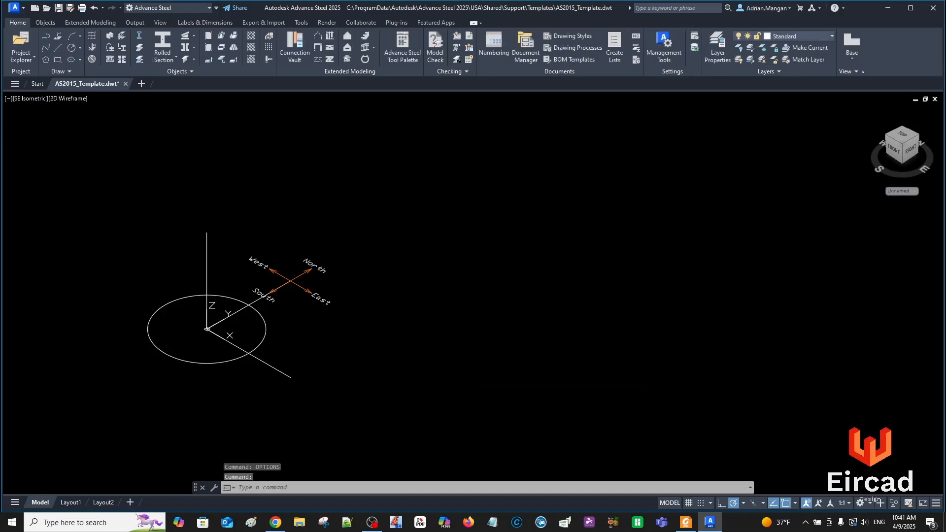
pyautogui.scroll(4, 343, 281)
pyautogui.scroll(-8, 343, 281)
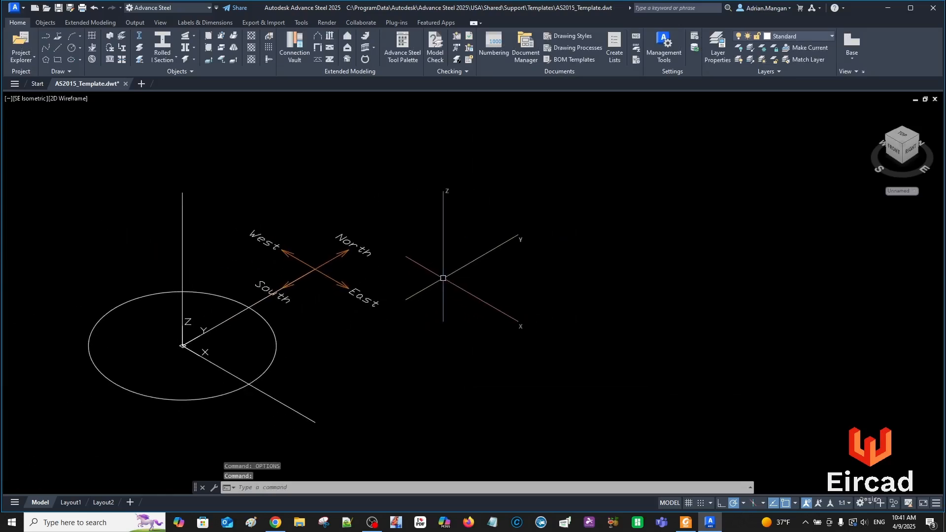
pyautogui.moveTo(516, 284)
pyautogui.keyDown('shift'); pyautogui.mouseDown(button='middle')
pyautogui.moveTo(527, 284)
pyautogui.moveTo(484, 250)
pyautogui.mouseUp(button='middle'); pyautogui.keyUp('shift')
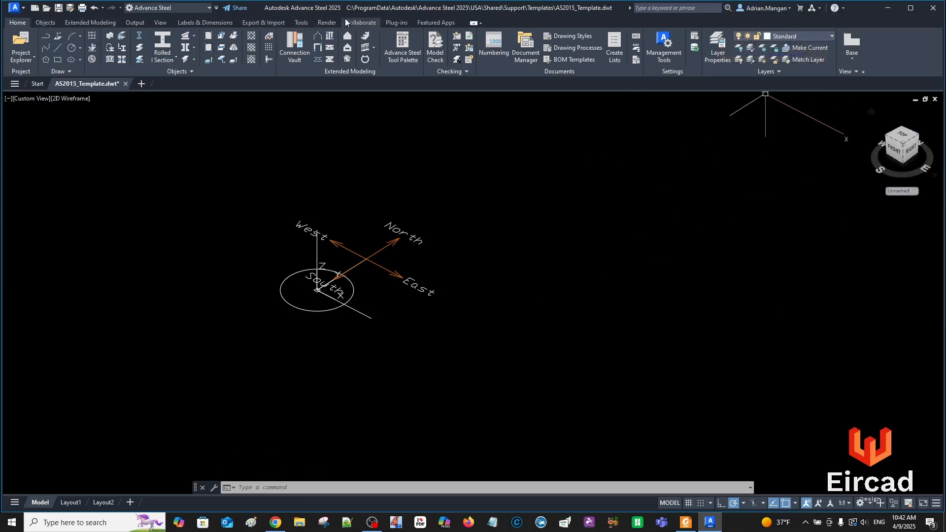
# Open the Connection Vault and the Advance Steel Tool Palette
pyautogui.click(203, 23)
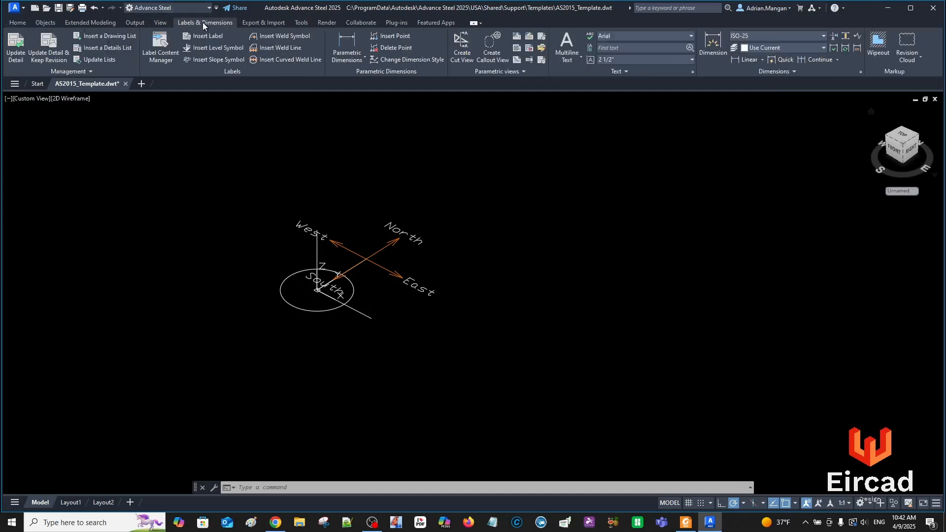
pyautogui.click(15, 23)
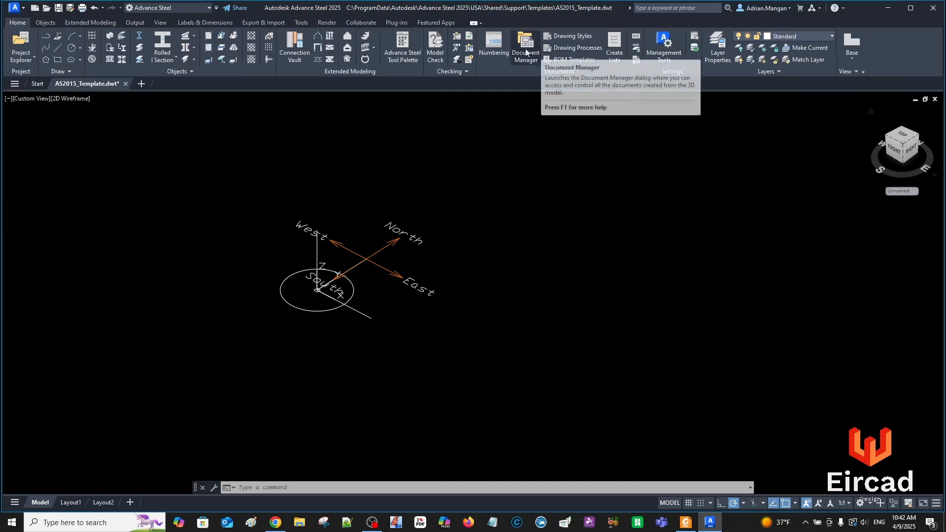
pyautogui.click(300, 49)
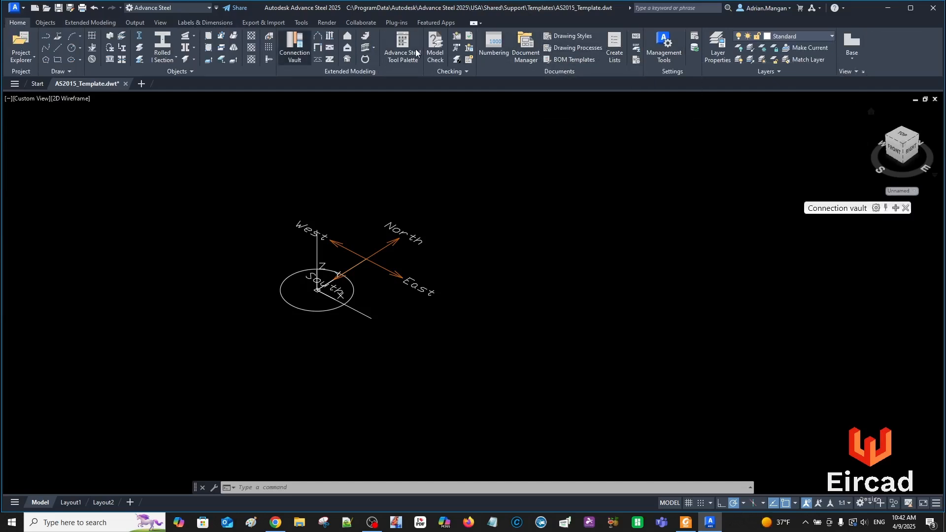
pyautogui.click(417, 52)
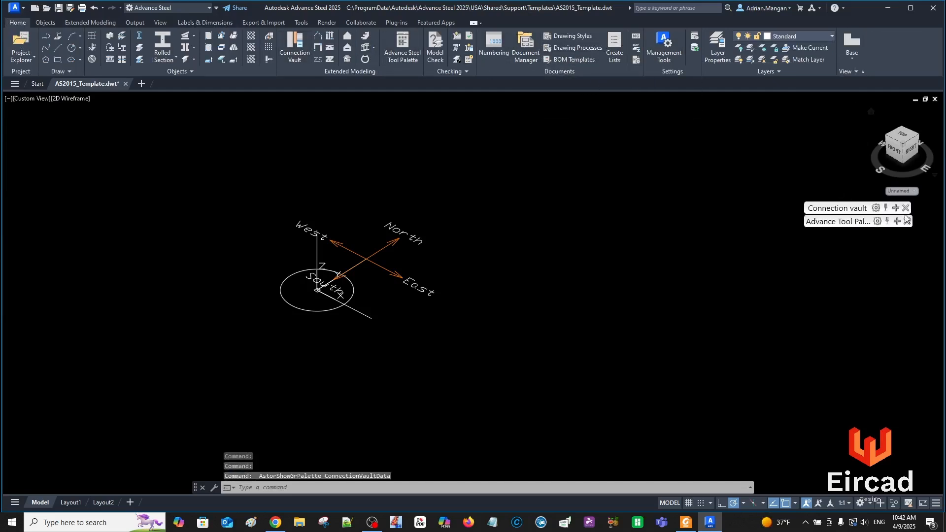
# Collapse both floating palettes, attach the Advance Tool Palette directly beneath the Connection Vault and expand the vault
pyautogui.moveTo(897, 222)
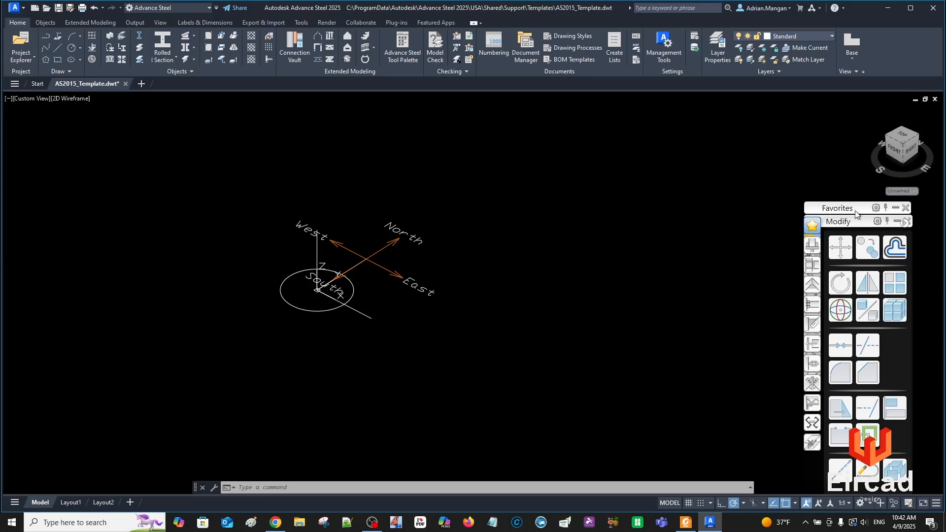
pyautogui.click(896, 209)
pyautogui.click(897, 223)
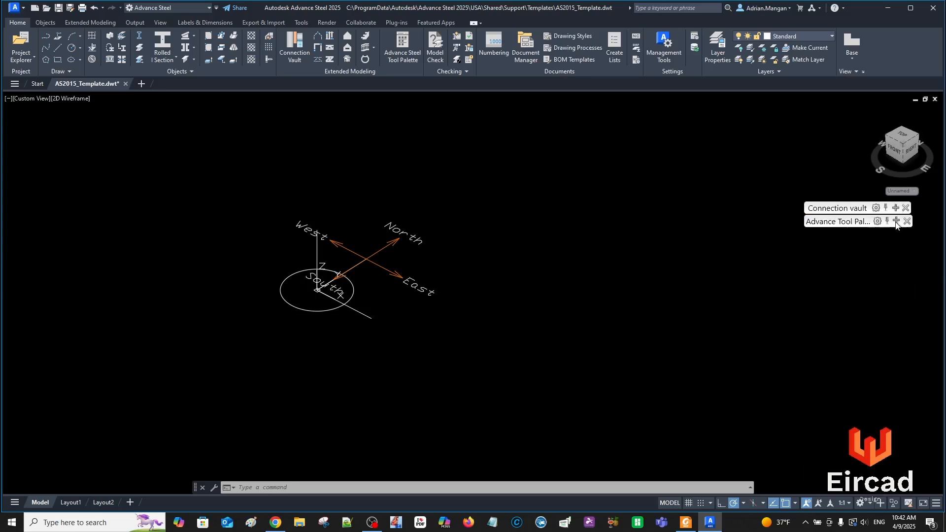
pyautogui.moveTo(840, 224)
pyautogui.mouseDown()
pyautogui.moveTo(784, 262)
pyautogui.moveTo(826, 248)
pyautogui.moveTo(850, 219)
pyautogui.moveTo(837, 222)
pyautogui.mouseUp()
pyautogui.click(895, 208)
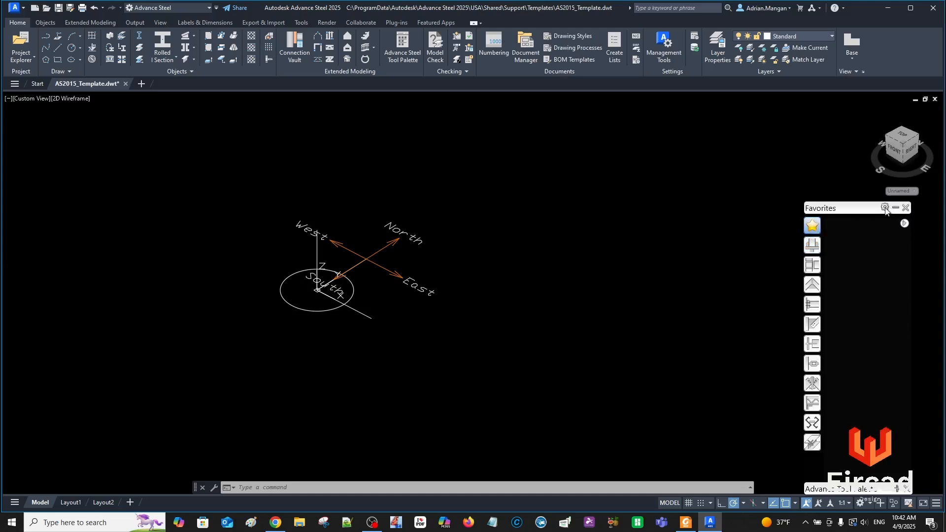
# Add the clip angle, double side clip angle and shear plate connections from the Platform beams category to the favorites
pyautogui.click(813, 245)
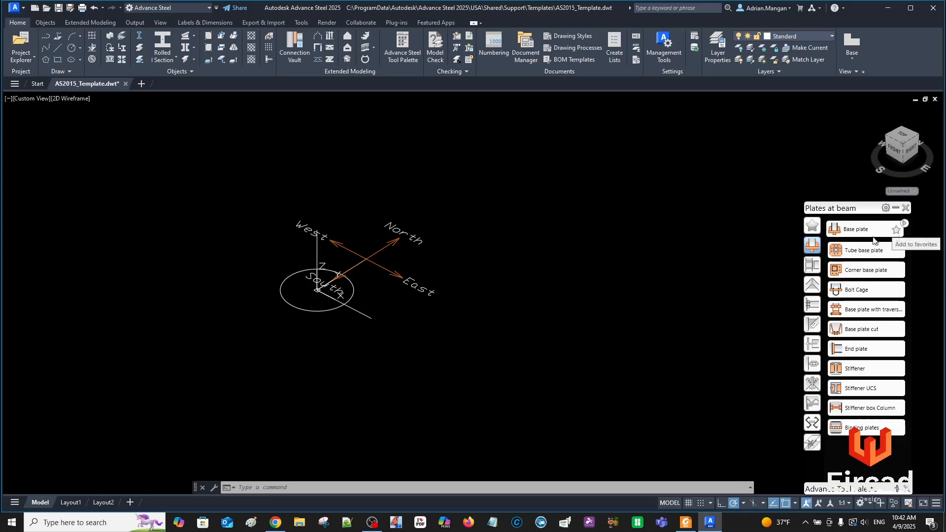
pyautogui.click(812, 304)
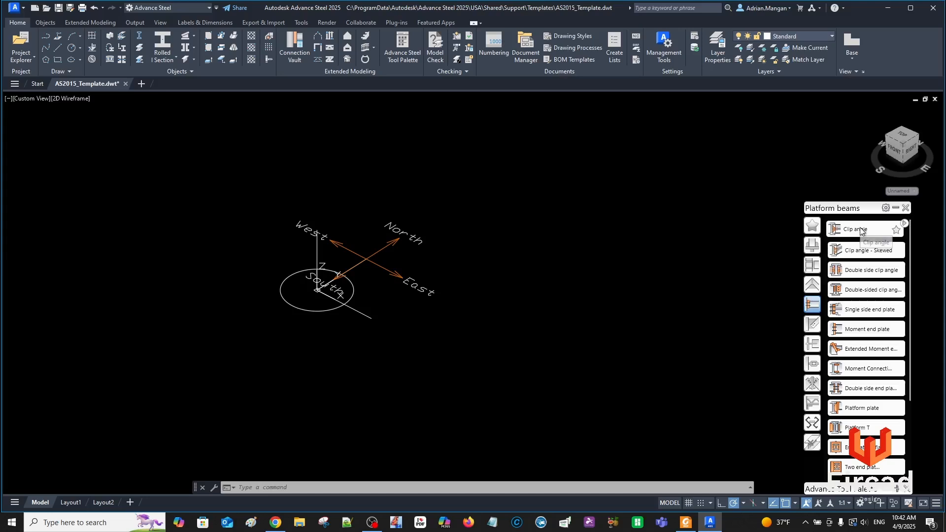
pyautogui.click(895, 232)
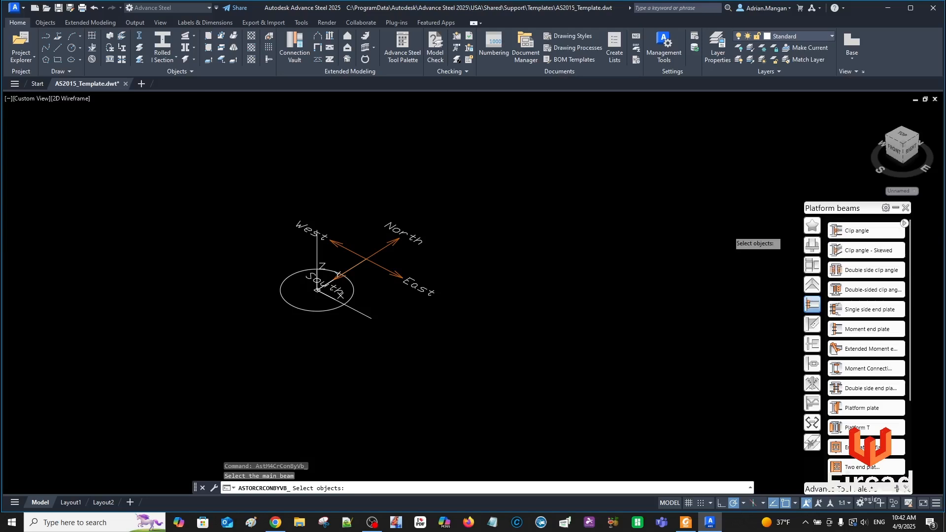
pyautogui.press('Escape')
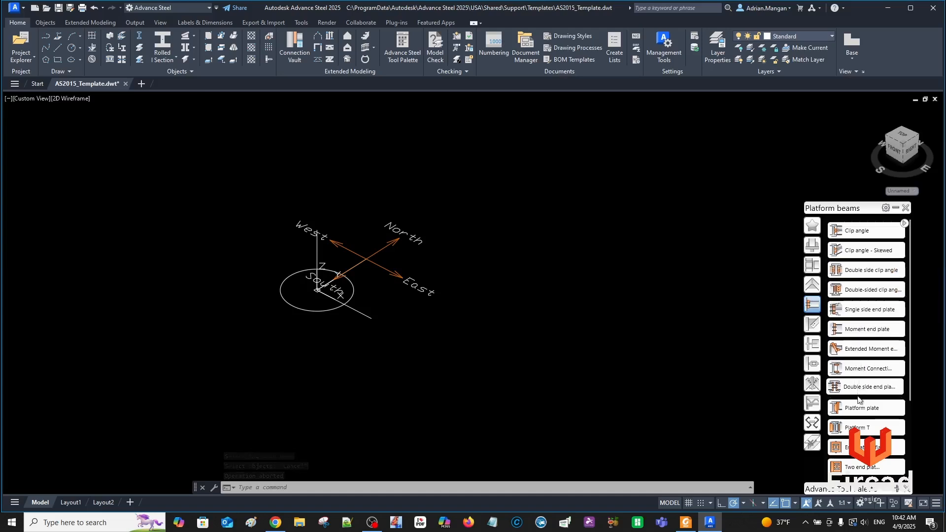
pyautogui.scroll(-3, 867, 390)
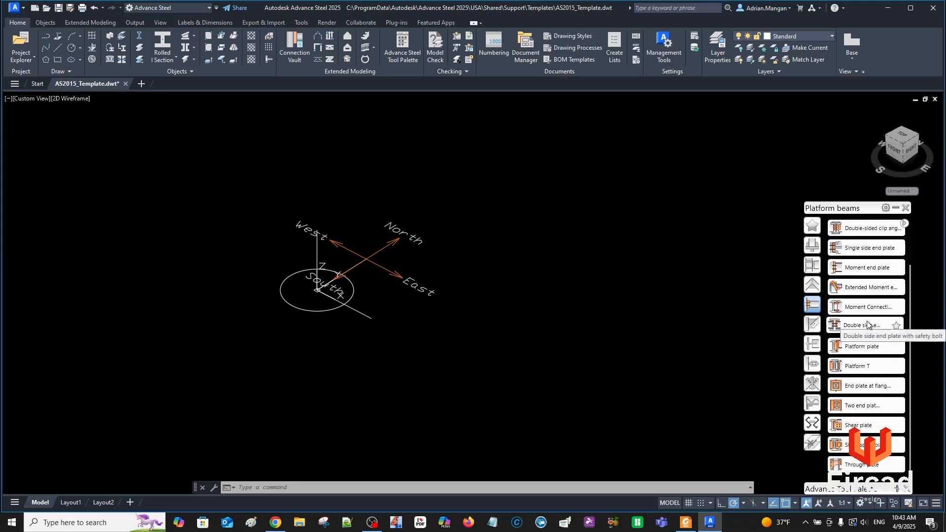
pyautogui.scroll(3, 866, 333)
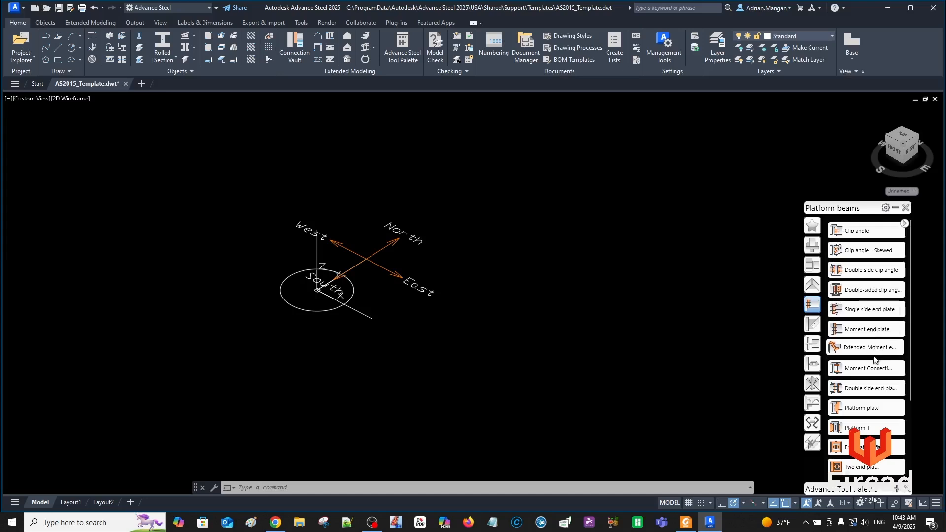
pyautogui.scroll(-3, 874, 404)
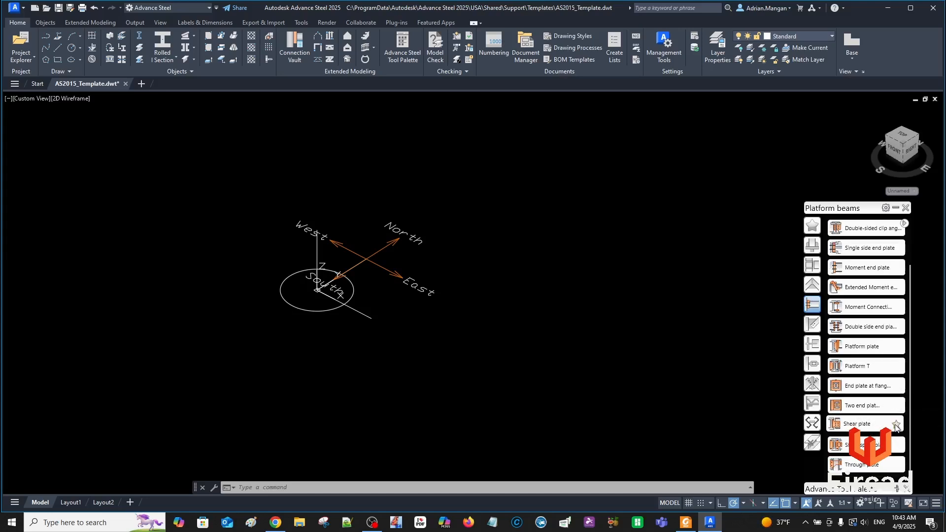
# Add the base plate from the Plates at beam category to the favorites, check the favorites list and collapse the Connection Vault
pyautogui.click(816, 249)
pyautogui.click(897, 230)
pyautogui.click(811, 228)
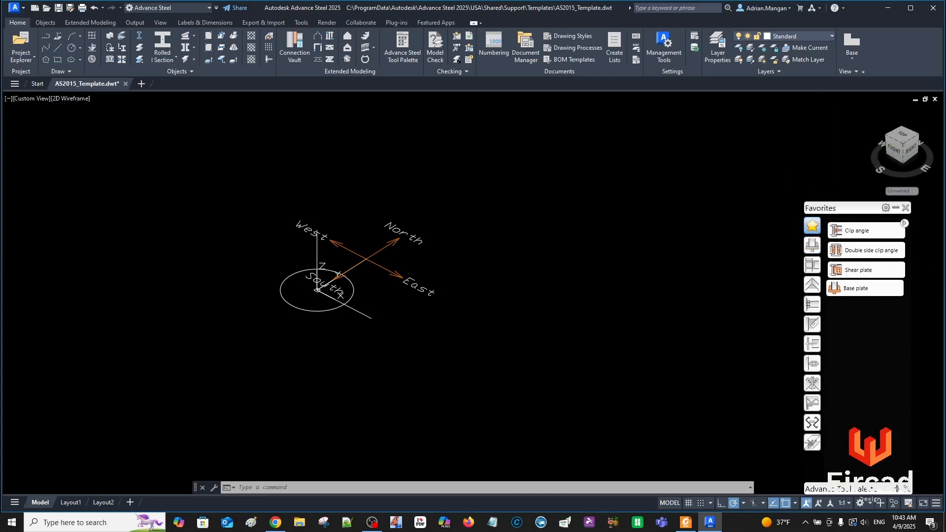
pyautogui.click(896, 208)
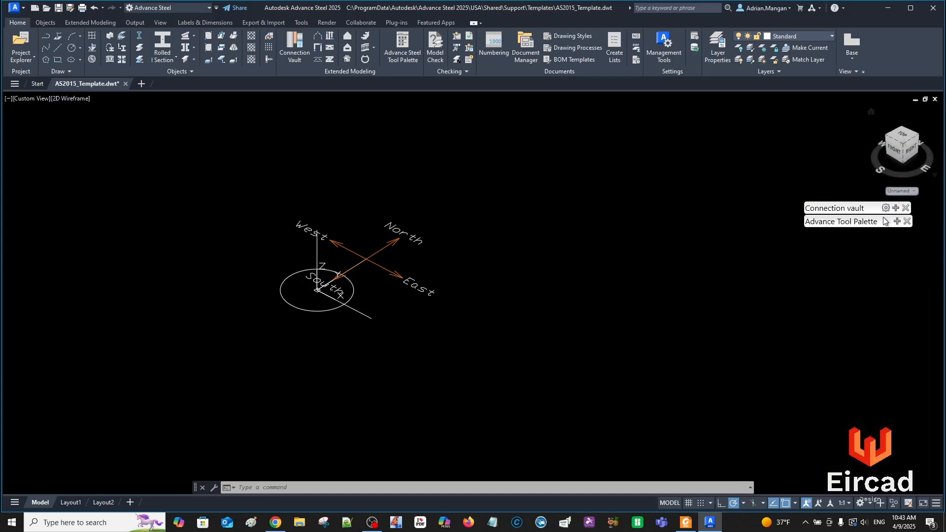
# Place a UCS camera on the northwest edge of the origin circle using the Advance Tool Palette's Tools category
pyautogui.click(897, 221)
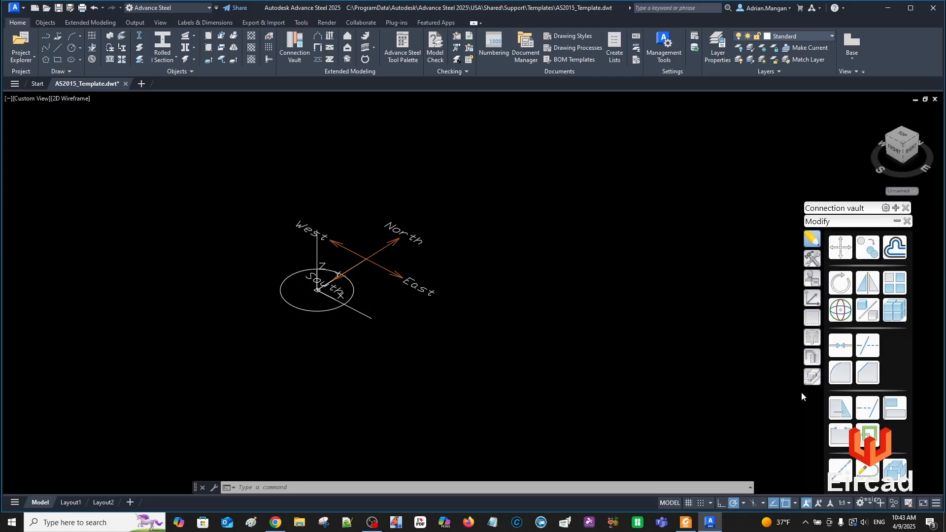
pyautogui.click(895, 222)
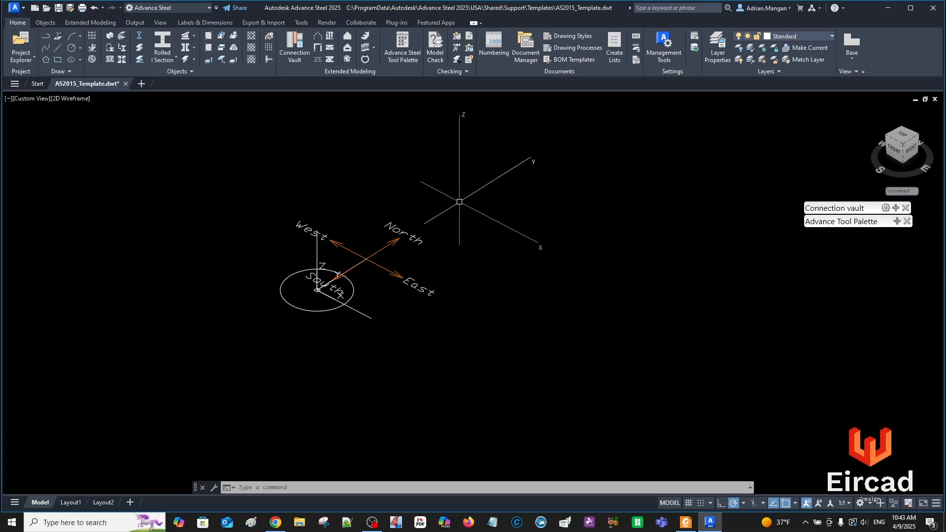
pyautogui.moveTo(906, 226)
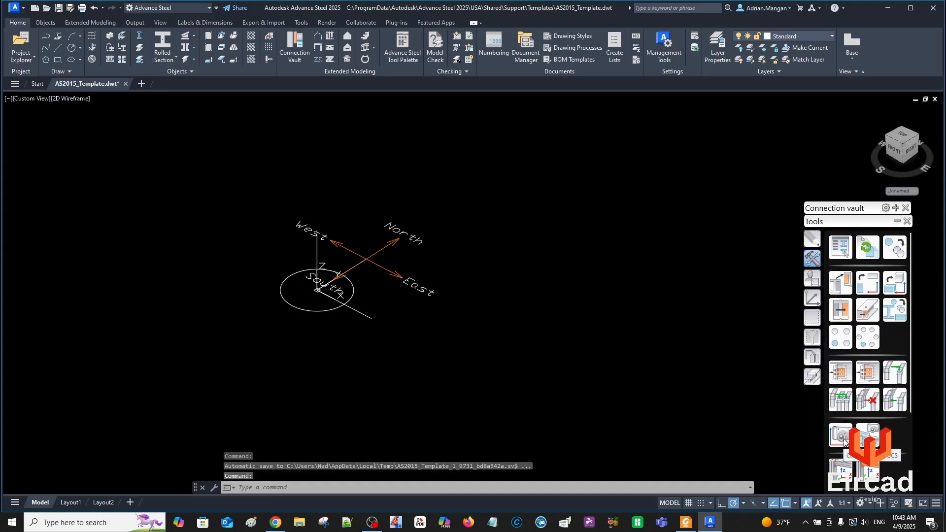
pyautogui.click(845, 441)
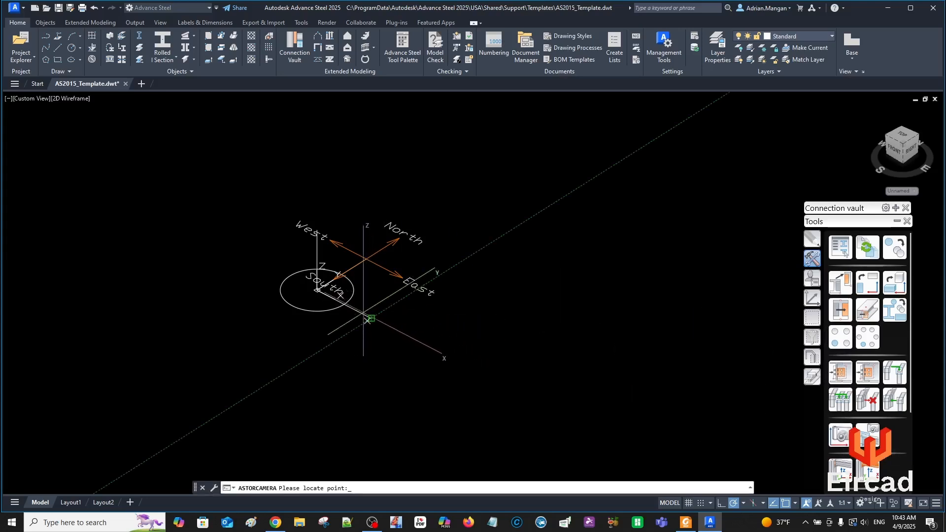
pyautogui.click(291, 274)
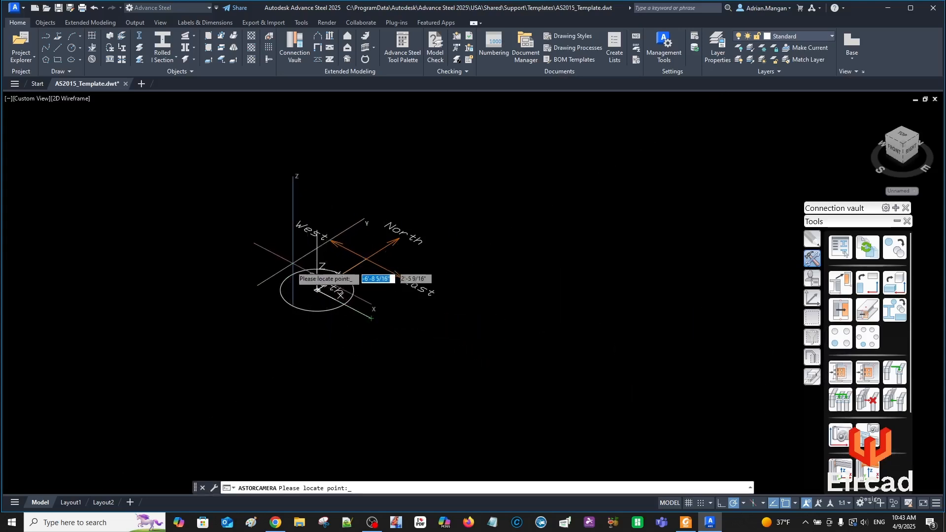
pyautogui.click(371, 318)
# Set the camera type to Node and enter DETAIL as its description
pyautogui.click(555, 186)
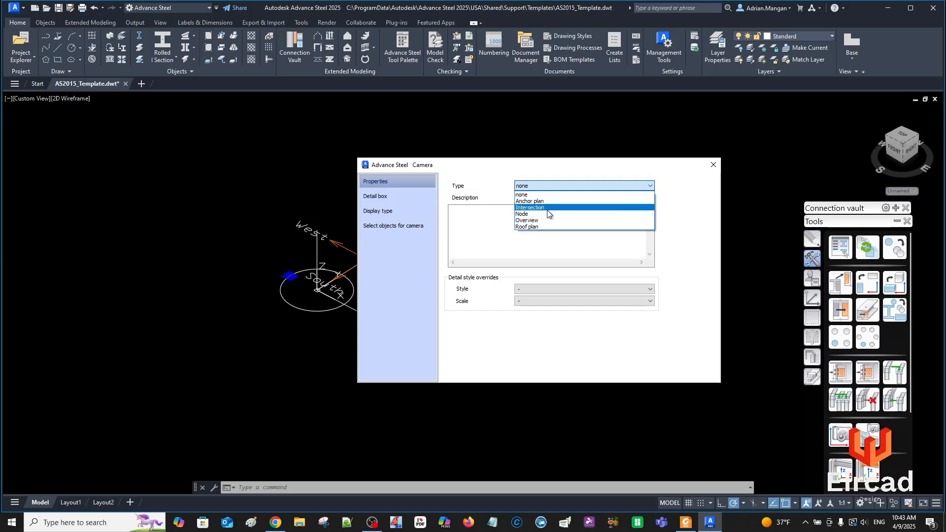
pyautogui.click(545, 214)
pyautogui.click(488, 210)
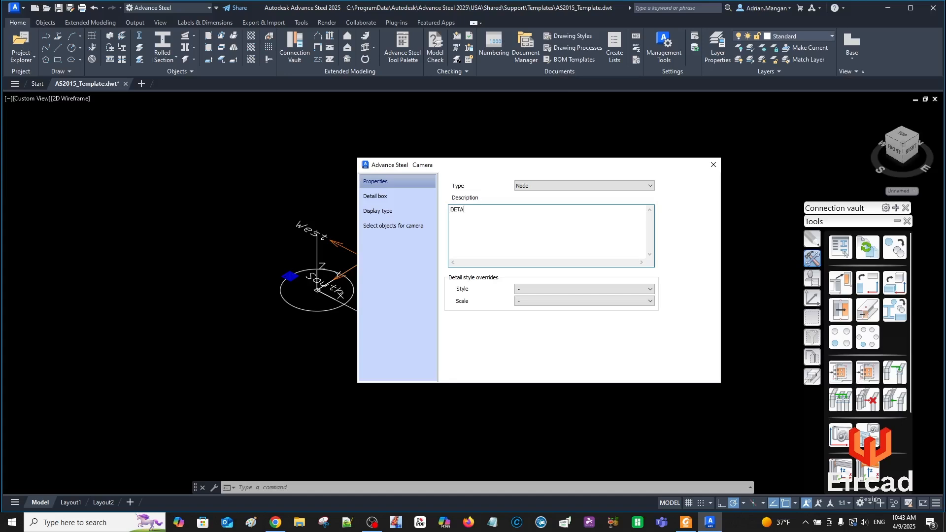
# Override the camera's detail style with the User category's 2 - Detail View and set its scale to 1"=1'-0"
pyautogui.click(539, 288)
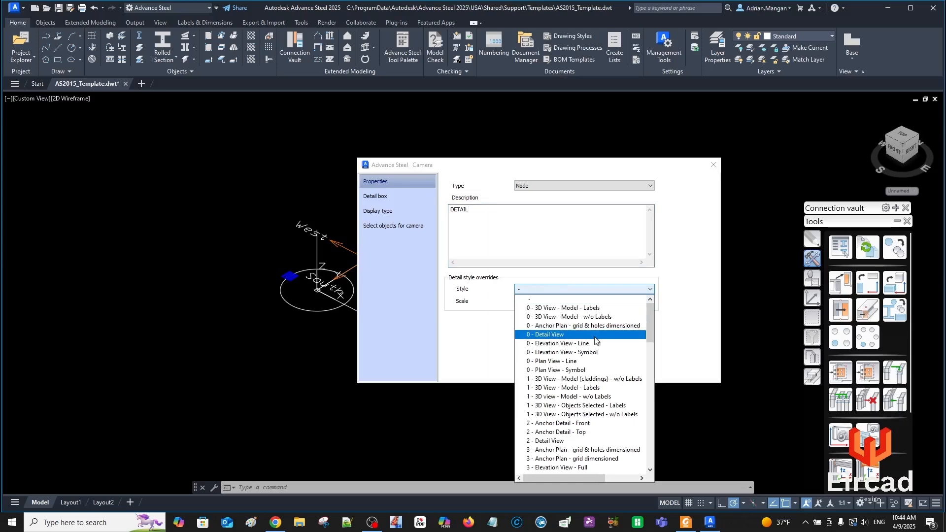
pyautogui.moveTo(650, 320); pyautogui.dragTo(656, 447)
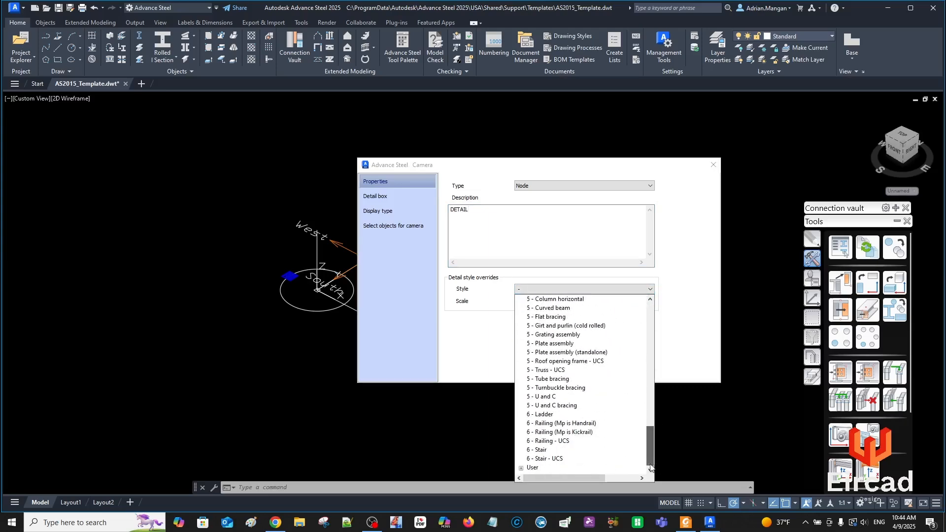
pyautogui.click(555, 466)
pyautogui.moveTo(654, 394)
pyautogui.mouseDown()
pyautogui.moveTo(651, 411)
pyautogui.moveTo(652, 398)
pyautogui.mouseUp()
pyautogui.scroll(-4, 591, 390)
pyautogui.scroll(6, 591, 390)
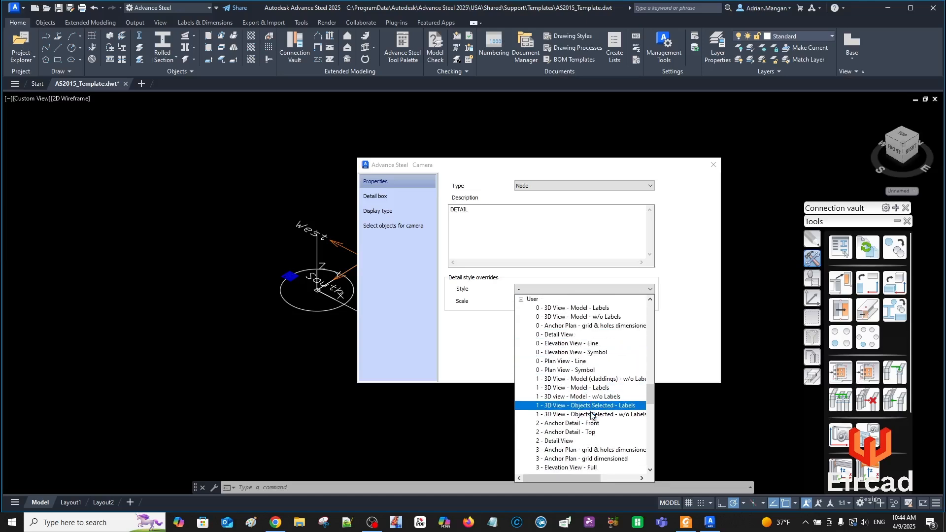
pyautogui.scroll(-1, 591, 416)
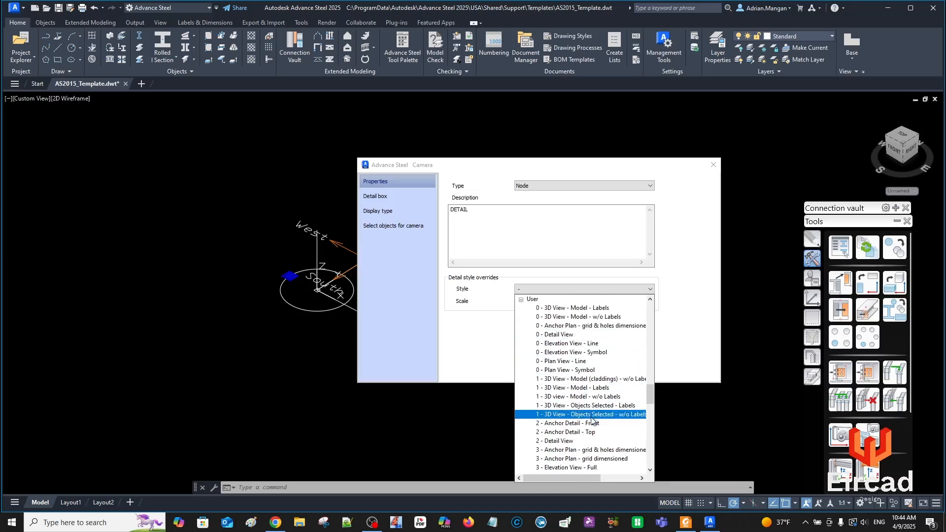
pyautogui.click(578, 441)
pyautogui.click(577, 301)
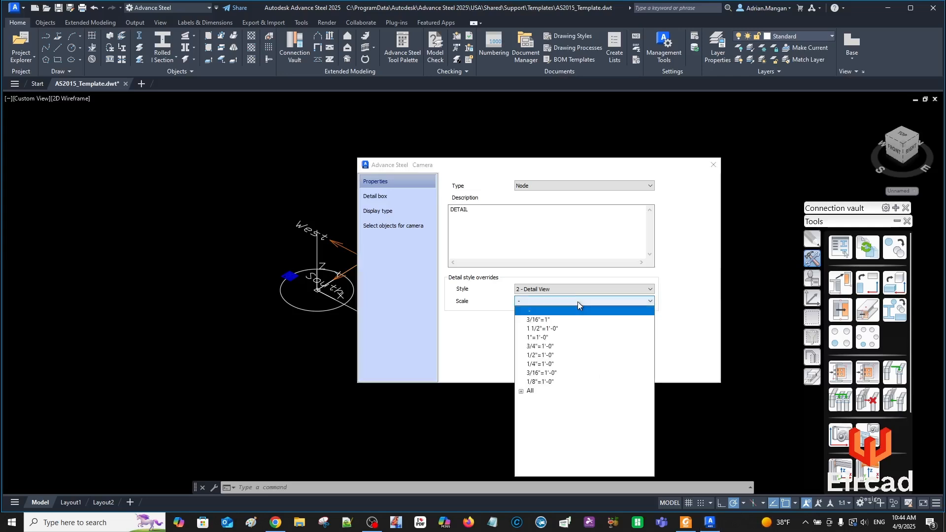
pyautogui.click(567, 337)
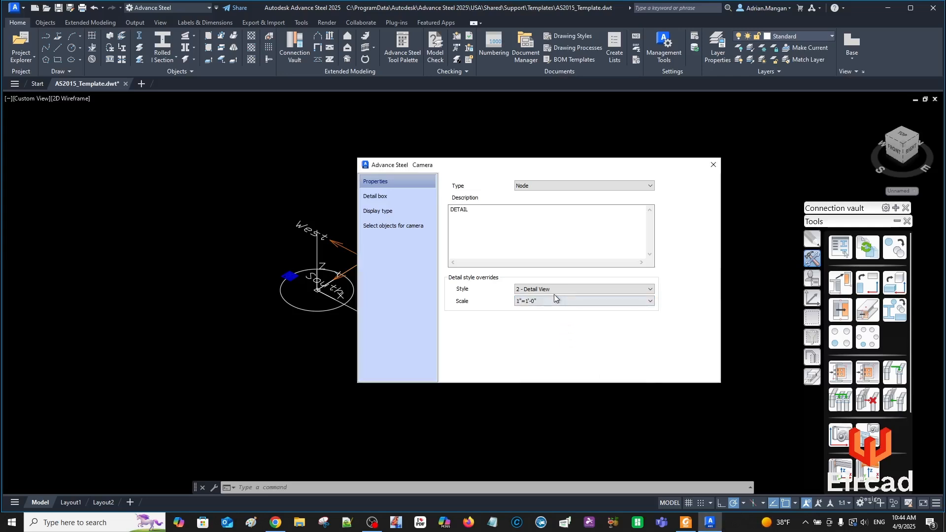
# Enable the front and rear limits of the camera's detail box and set both z-viewport depths to 6"
pyautogui.click(396, 198)
pyautogui.click(453, 191)
pyautogui.click(453, 203)
pyautogui.click(575, 191)
pyautogui.moveTo(576, 192); pyautogui.dragTo(405, 183)
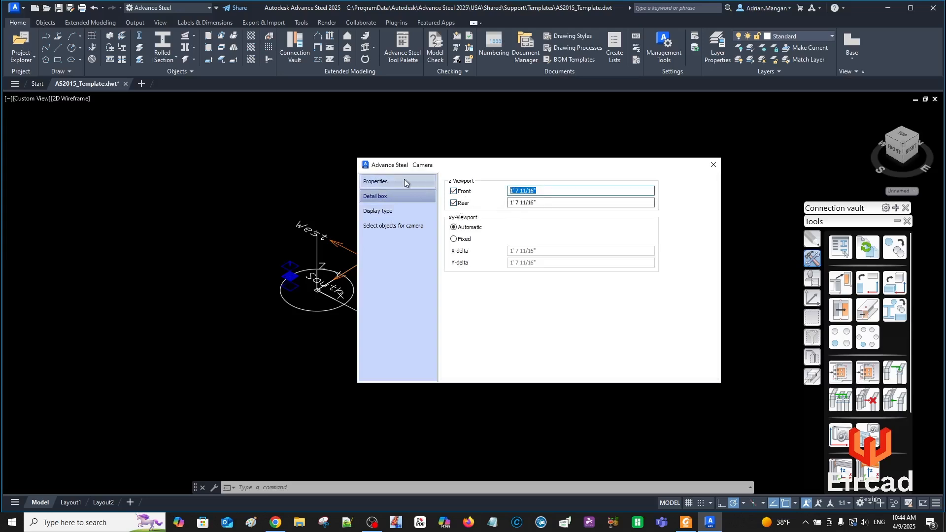
pyautogui.write('6')
pyautogui.moveTo(554, 202); pyautogui.dragTo(457, 198)
pyautogui.write('6')
pyautogui.click(537, 192)
# Make the detail box's xy-viewport fixed with an X-delta of 36 inches, enter the Y-delta and close the camera properties
pyautogui.click(463, 240)
pyautogui.press('Tab')
pyautogui.write('3')
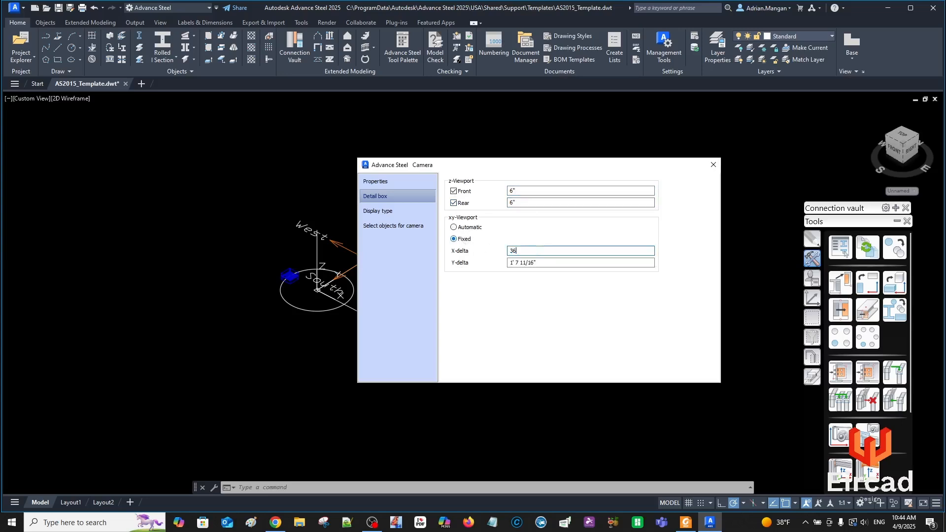
pyautogui.press('Tab')
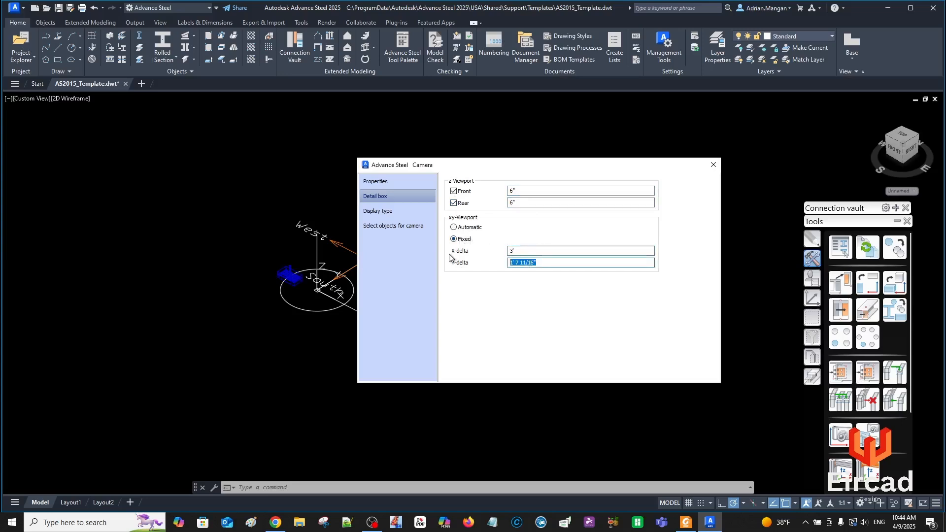
pyautogui.write('3')
pyautogui.click(713, 166)
pyautogui.scroll(4, 445, 219)
pyautogui.keyDown('shift'); pyautogui.moveTo(484, 220); pyautogui.dragTo(515, 214, button='middle'); pyautogui.keyUp('shift')
pyautogui.moveTo(578, 218); pyautogui.dragTo(399, 253, button='middle')
pyautogui.scroll(3, 495, 231)
pyautogui.scroll(-3, 541, 230)
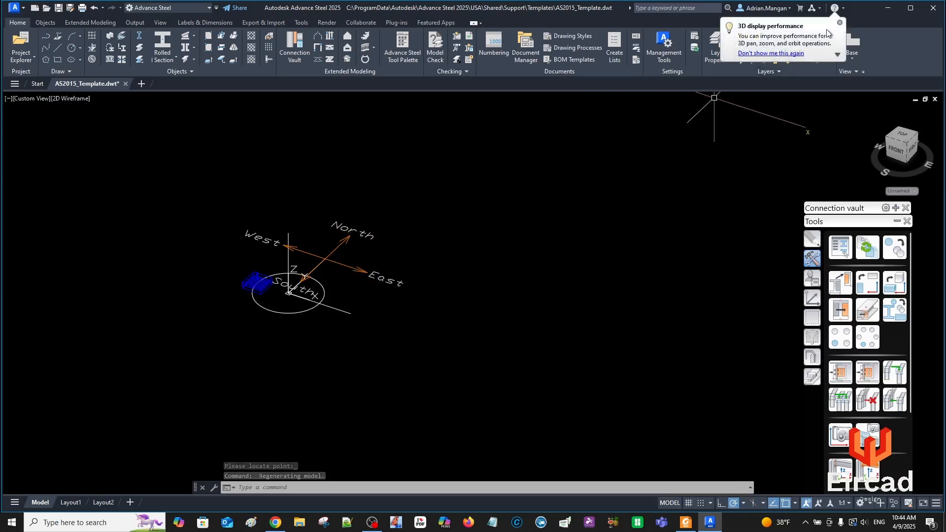
pyautogui.click(839, 23)
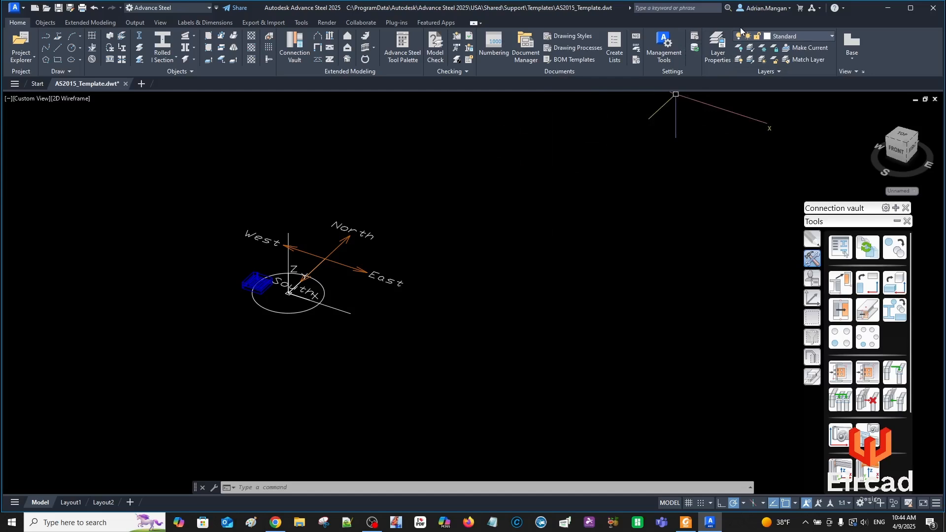
# Review the project info and length unit settings in the project data, and set the angle unit precision to 0.0000
pyautogui.click(693, 36)
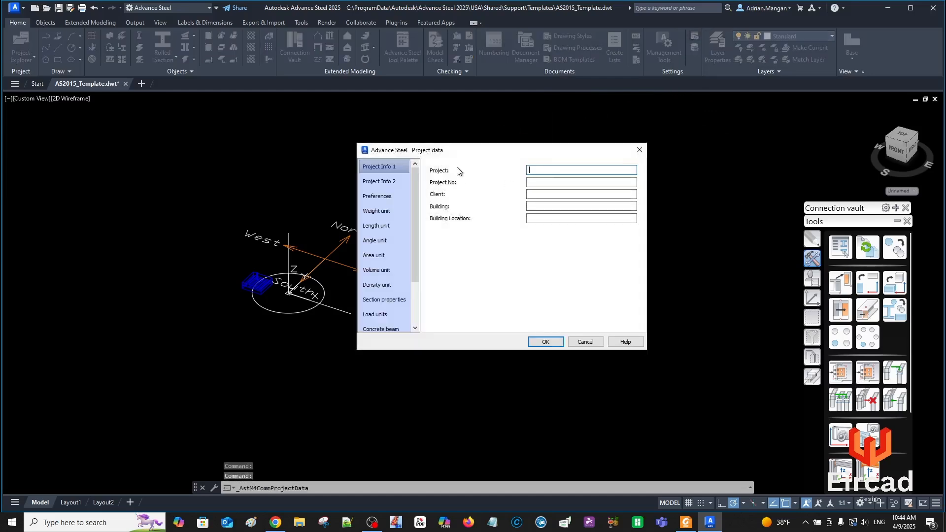
pyautogui.click(382, 181)
pyautogui.click(386, 170)
pyautogui.click(386, 183)
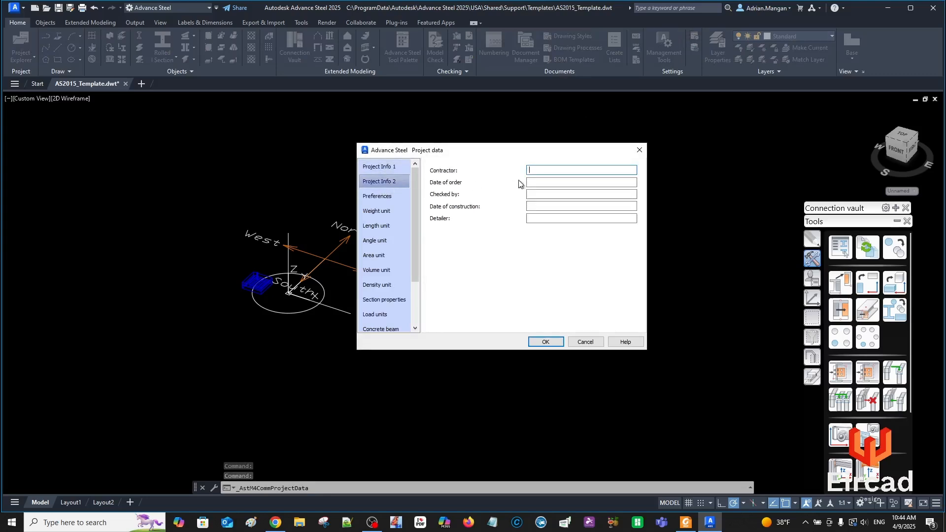
pyautogui.click(380, 226)
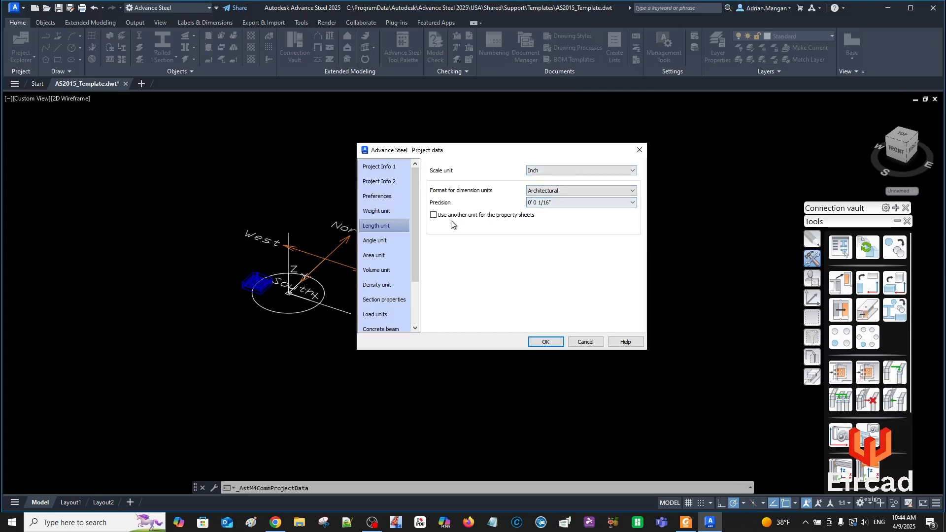
pyautogui.click(388, 242)
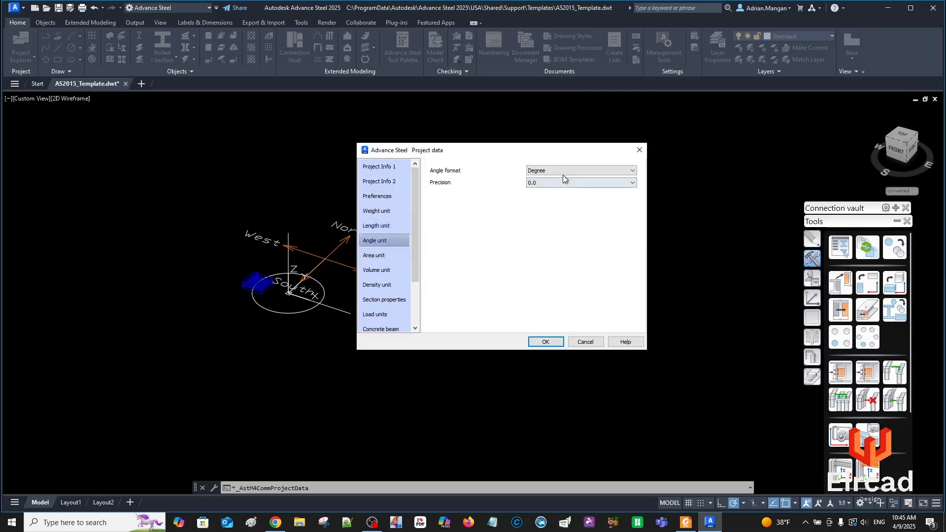
pyautogui.click(591, 183)
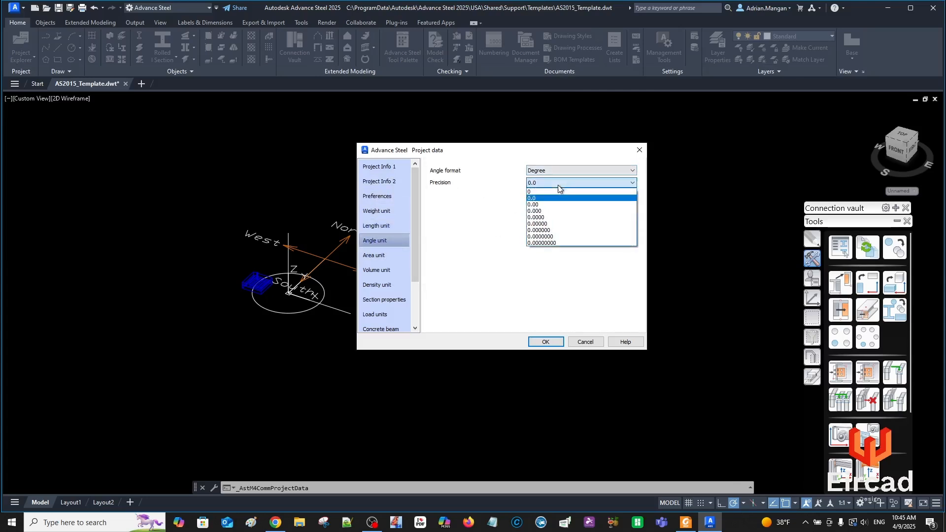
pyautogui.click(556, 218)
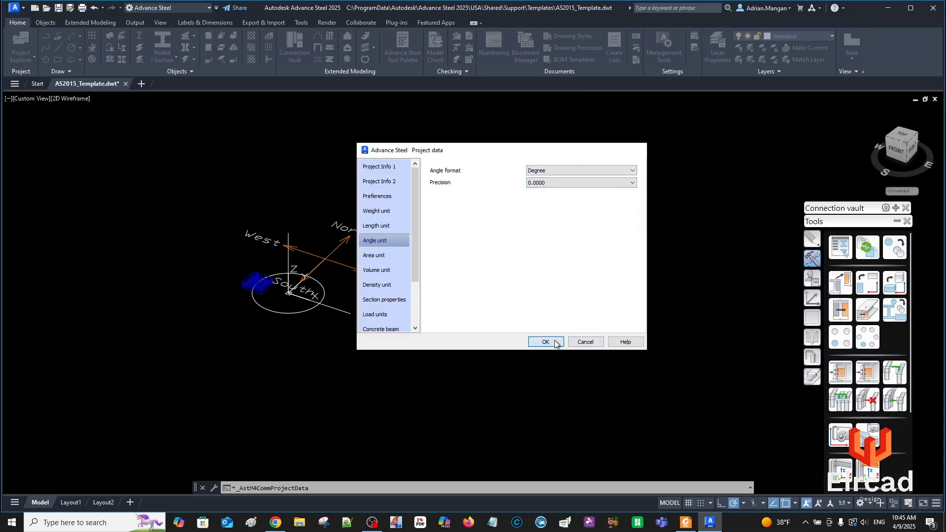
pyautogui.click(545, 342)
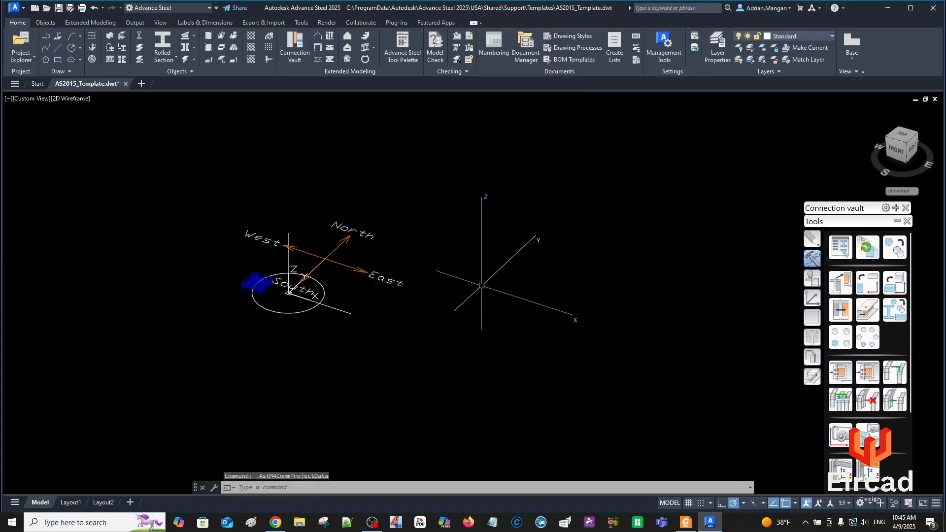
# Save the drawing as the template AS2015_Template.dwt, accept the template options and close the file
pyautogui.scroll(-2, 411, 277)
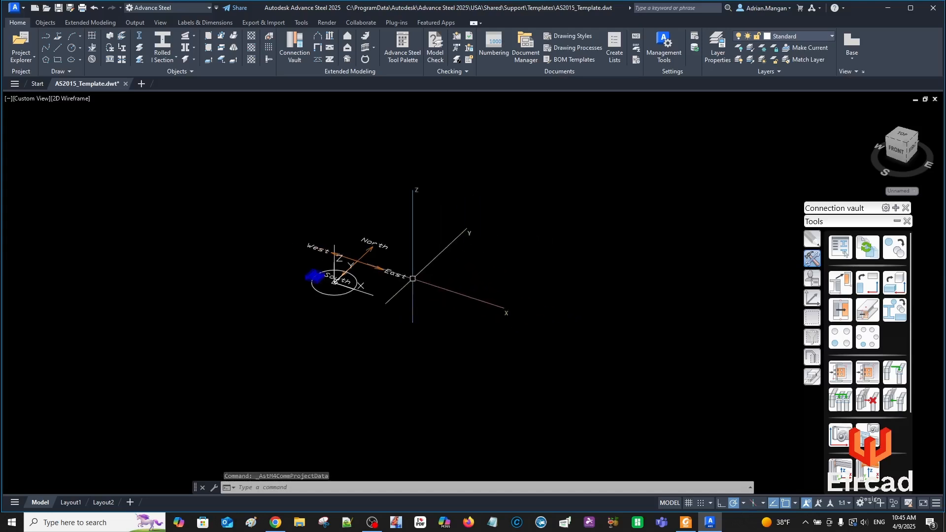
pyautogui.click(70, 8)
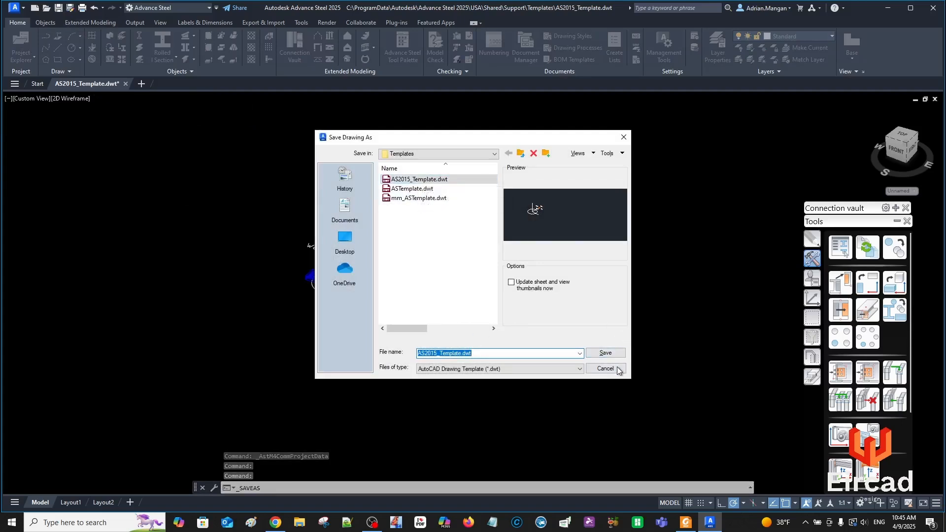
pyautogui.click(605, 353)
pyautogui.click(463, 286)
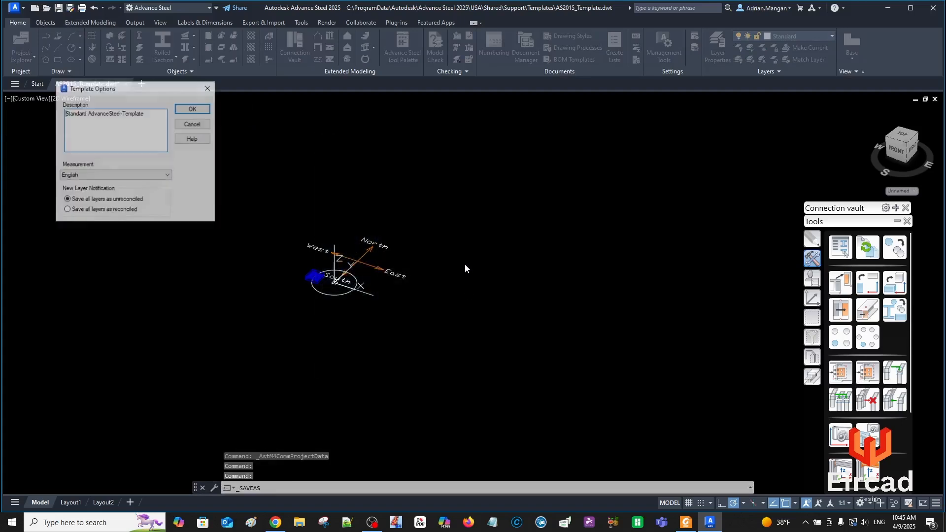
pyautogui.click(204, 109)
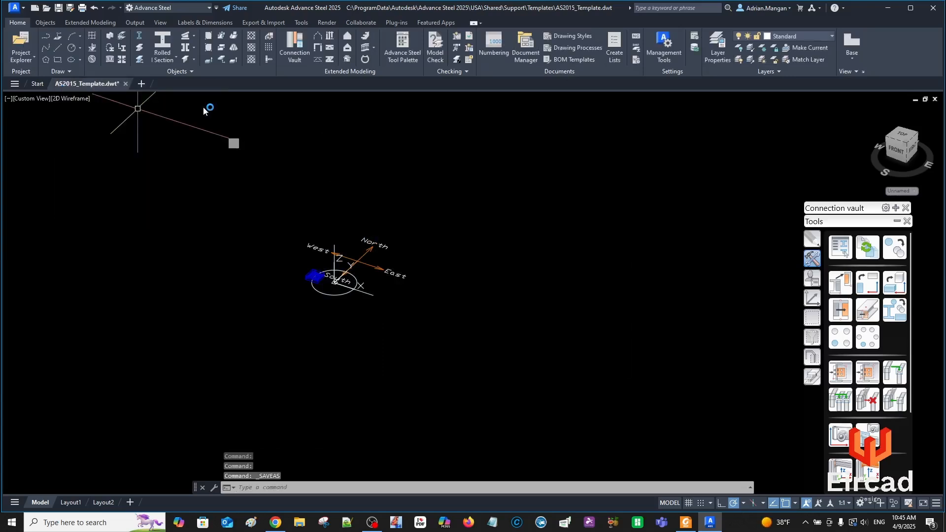
pyautogui.click(124, 84)
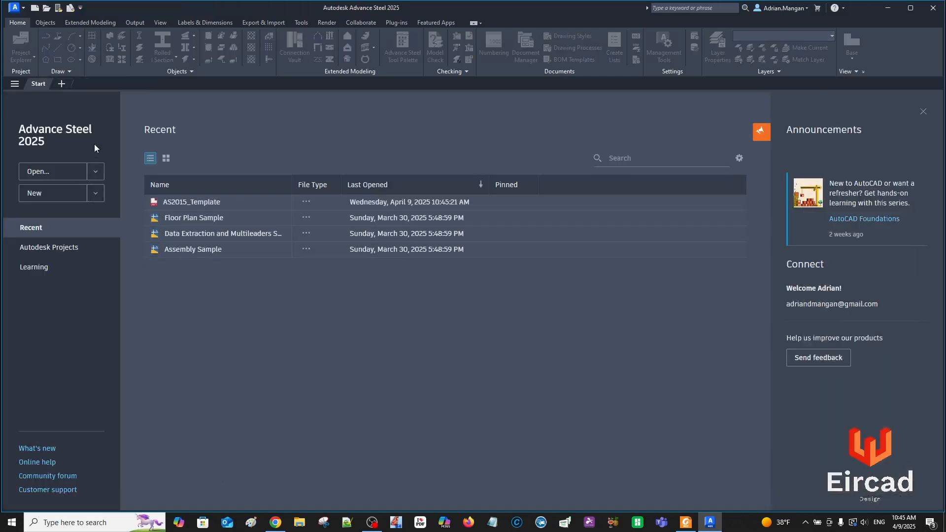
# Start a new drawing, dock the floating command line below the drawing area, and close the drawing without saving
pyautogui.click(61, 85)
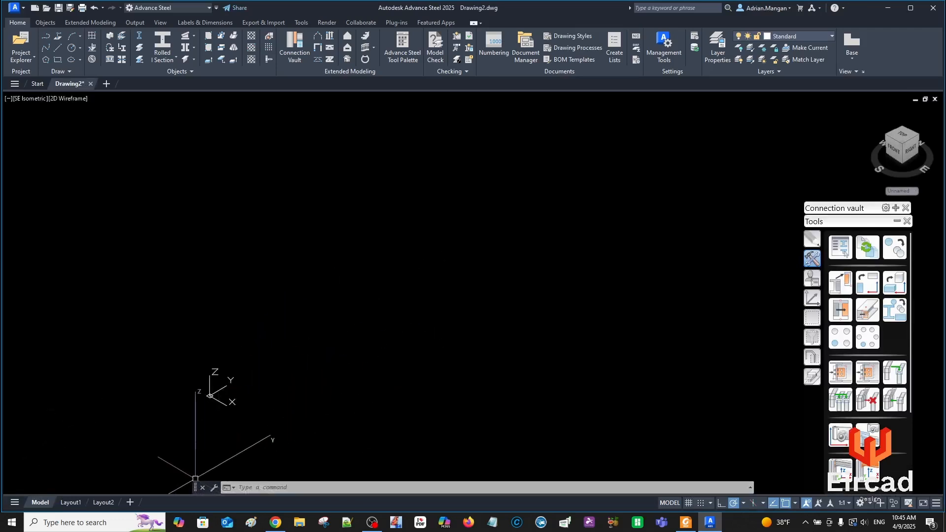
pyautogui.moveTo(196, 489); pyautogui.dragTo(198, 481)
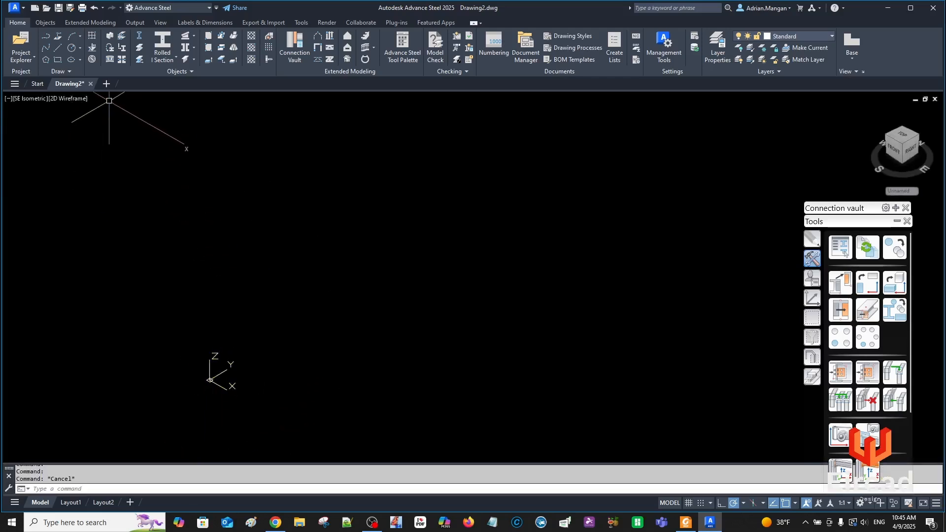
pyautogui.click(91, 83)
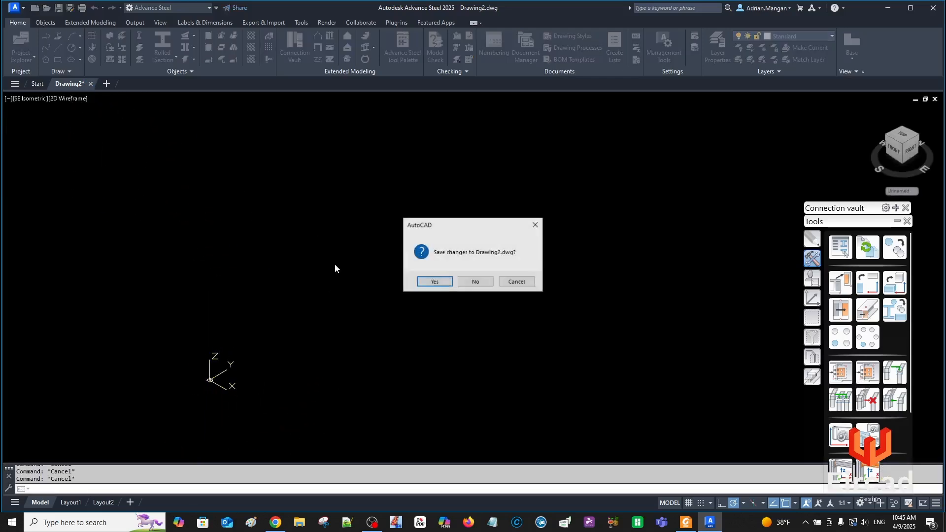
pyautogui.click(476, 281)
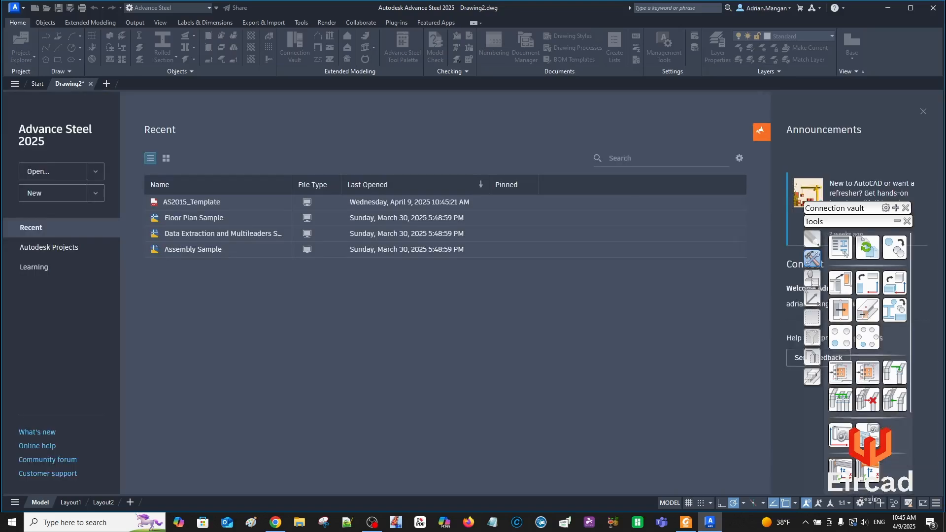
pyautogui.click(99, 176)
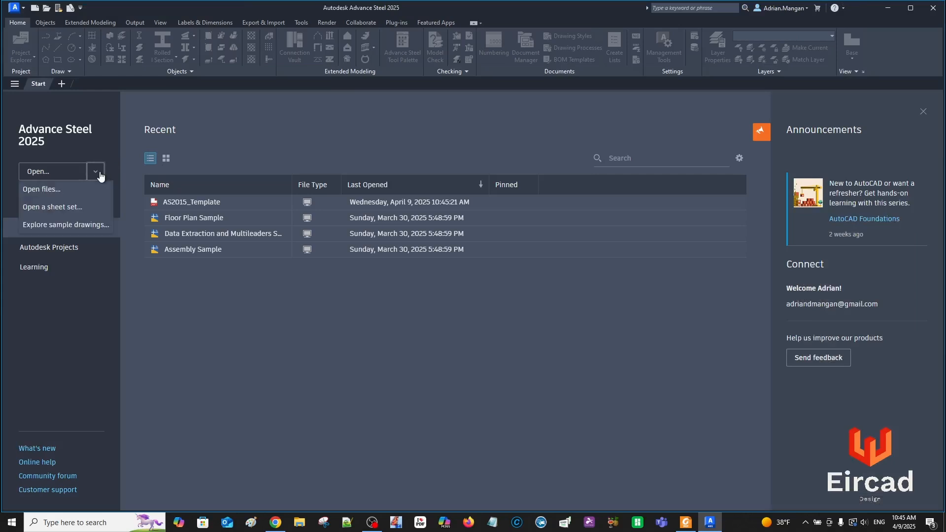
pyautogui.click(80, 190)
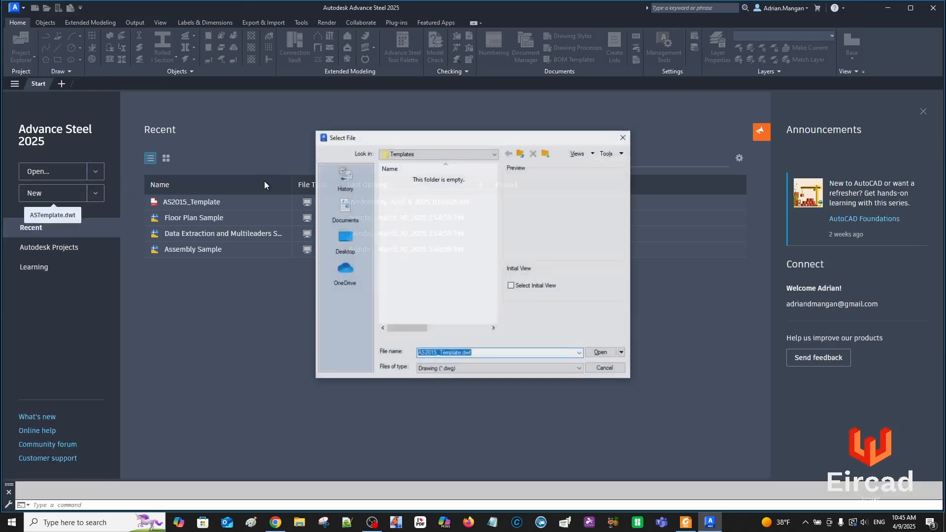
pyautogui.click(526, 369)
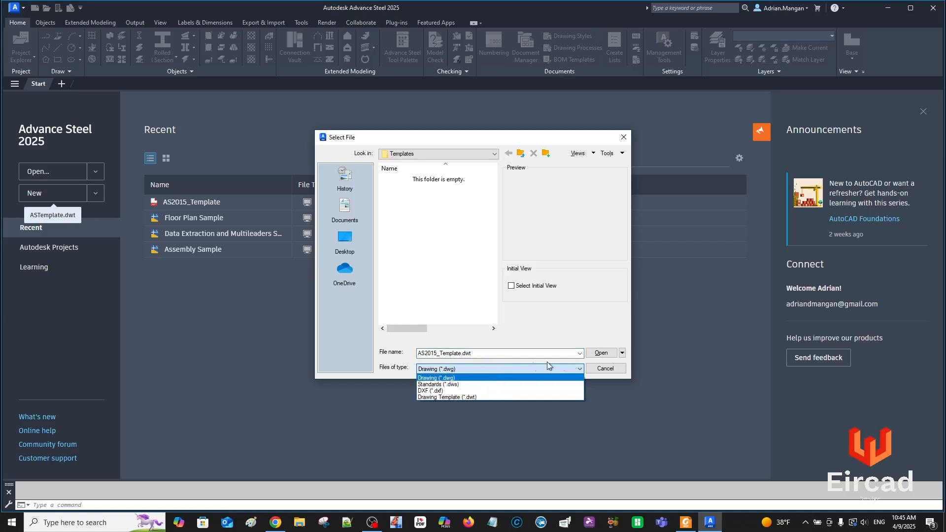
pyautogui.click(597, 367)
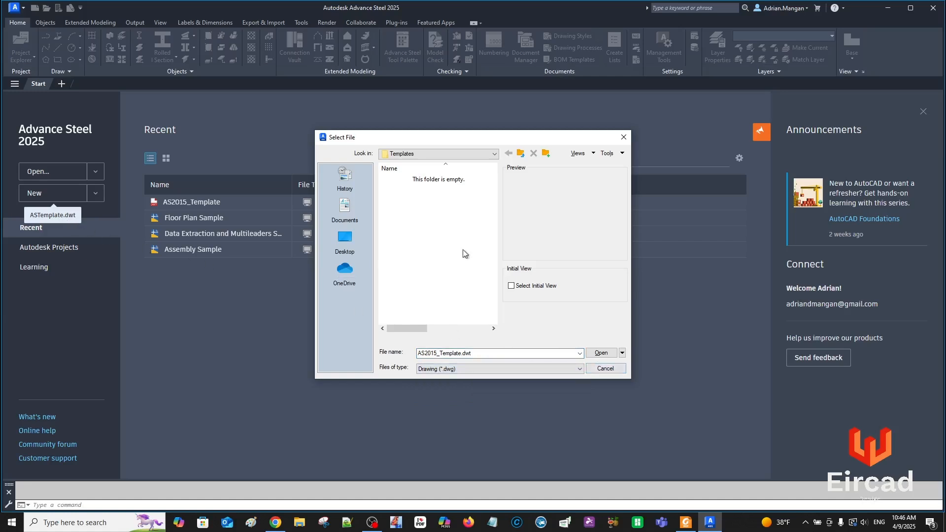
pyautogui.click(606, 368)
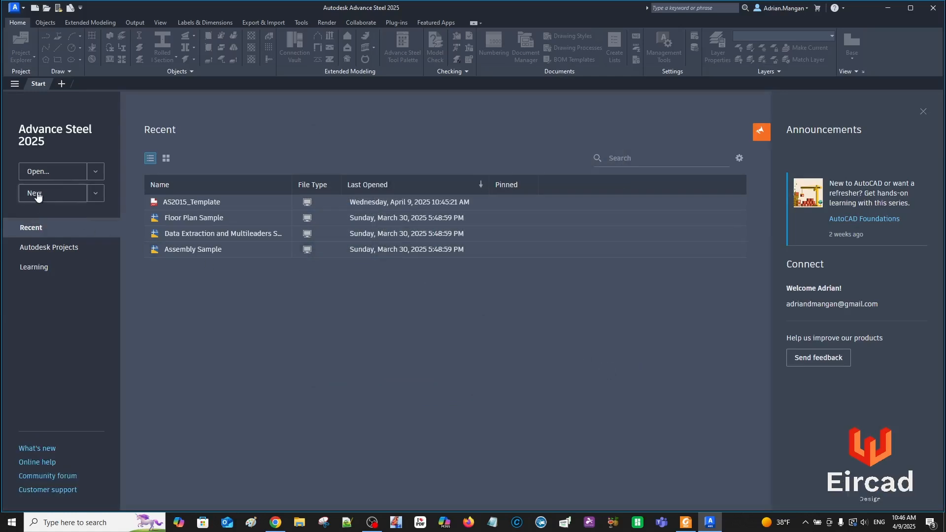
pyautogui.click(39, 195)
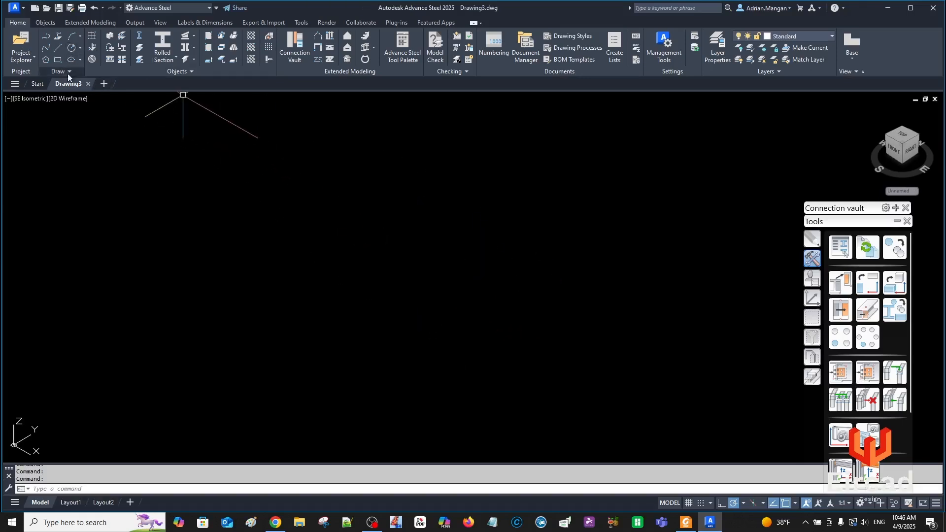
pyautogui.click(88, 84)
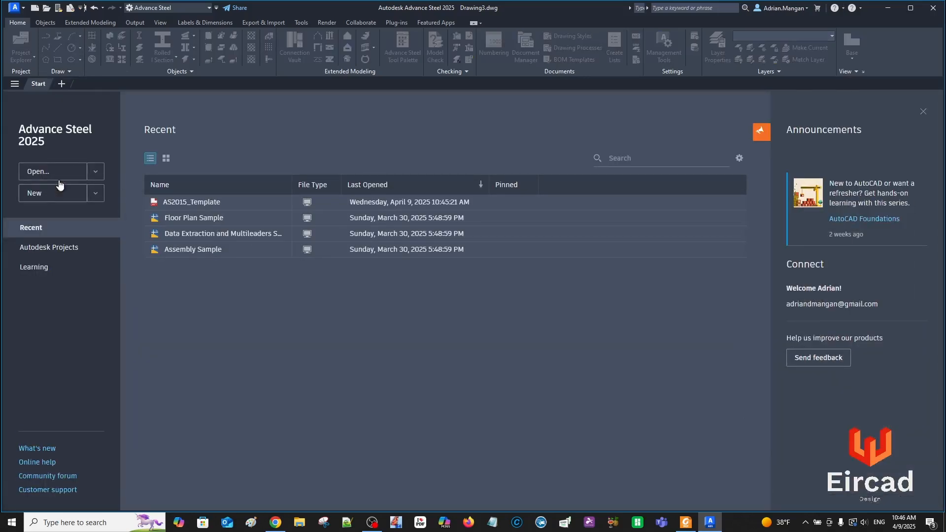
# Reopen AS2015_Template from the recent files
pyautogui.click(217, 206)
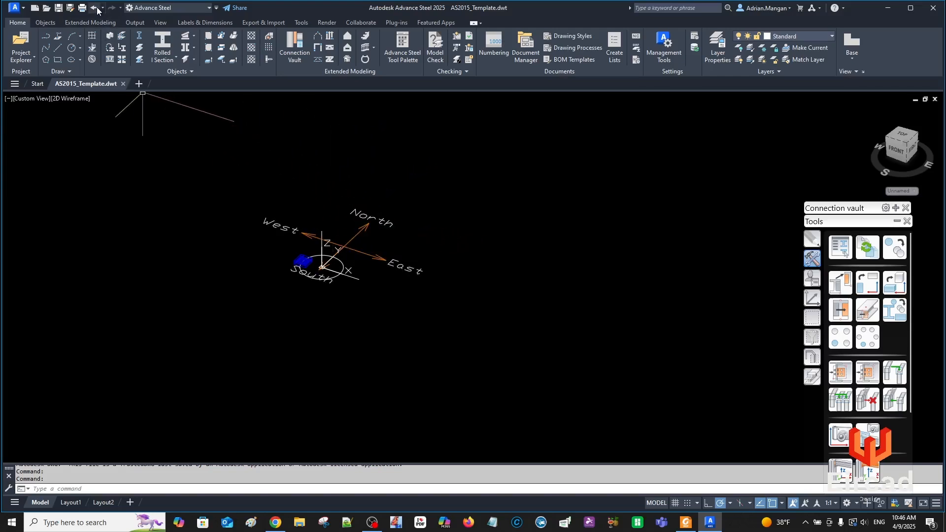
# Cancel saving a copy of AS2015_Template.dwt and close the template without saving its changes
pyautogui.click(71, 8)
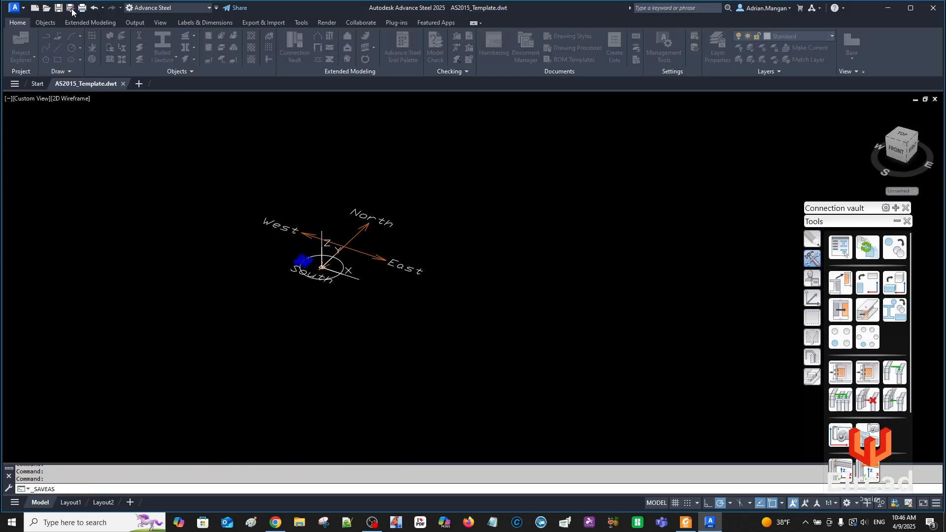
pyautogui.click(605, 369)
pyautogui.moveTo(391, 239); pyautogui.dragTo(370, 280, button='middle')
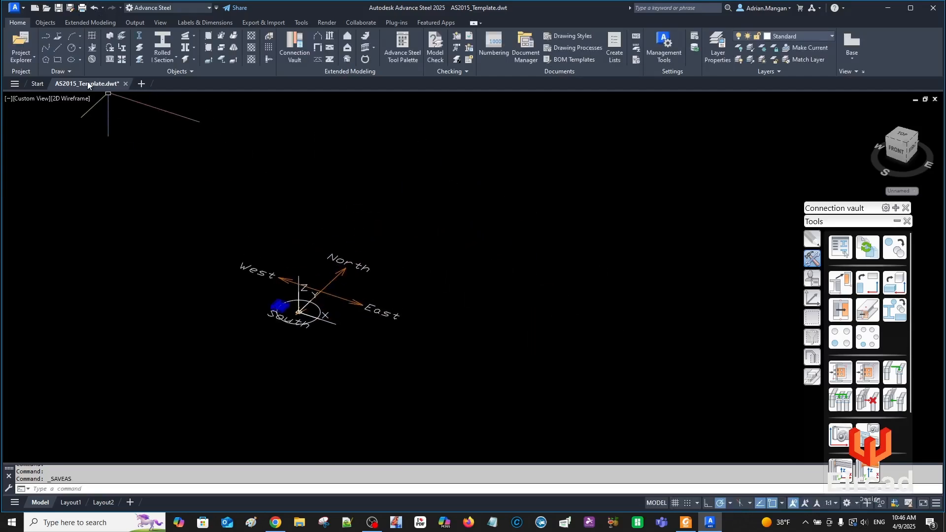
pyautogui.click(125, 84)
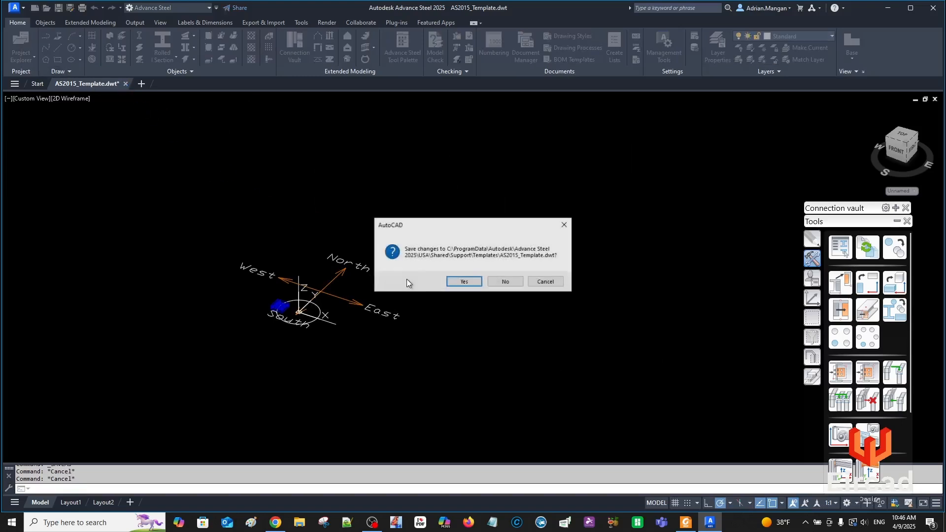
pyautogui.click(492, 284)
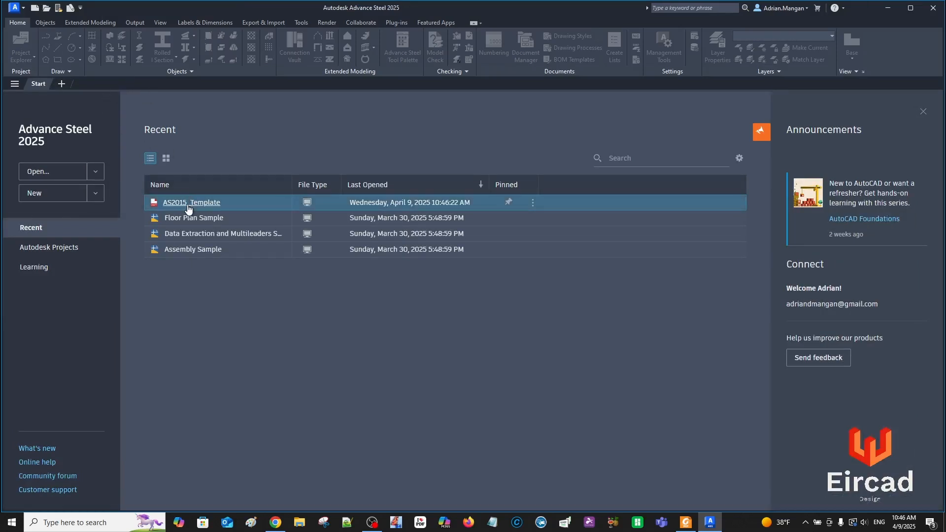
# Open AS2015_Template.dwt from the Templates folder, filtering the files by the Drawing Template (*.dwt) type
pyautogui.click(96, 180)
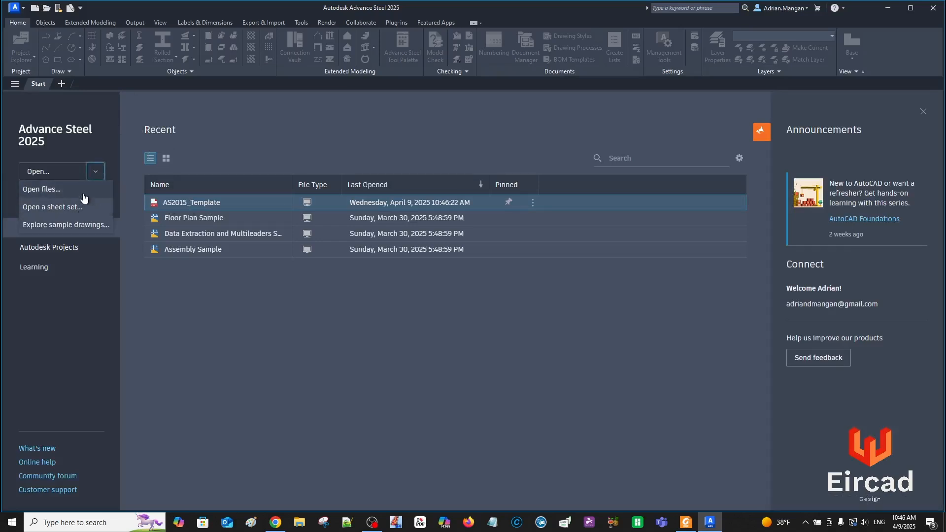
pyautogui.click(132, 186)
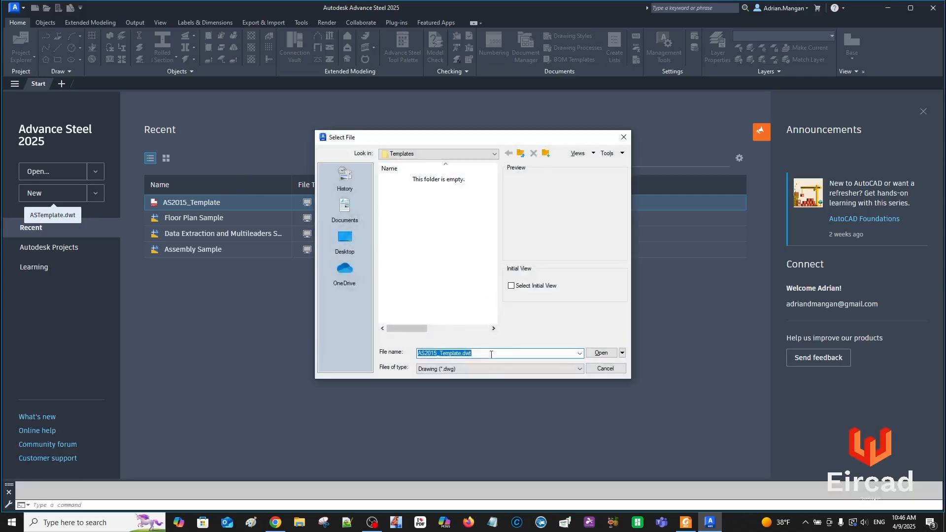
pyautogui.click(491, 366)
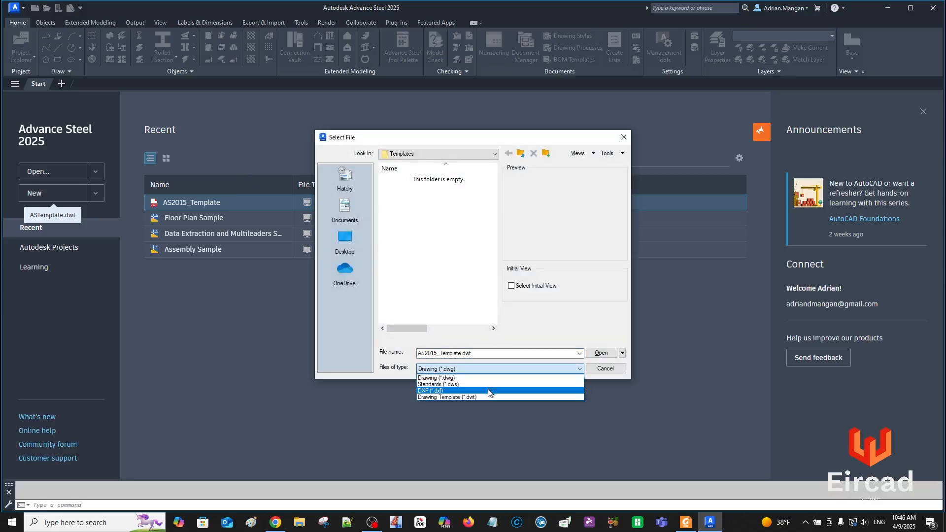
pyautogui.click(487, 396)
pyautogui.click(416, 180)
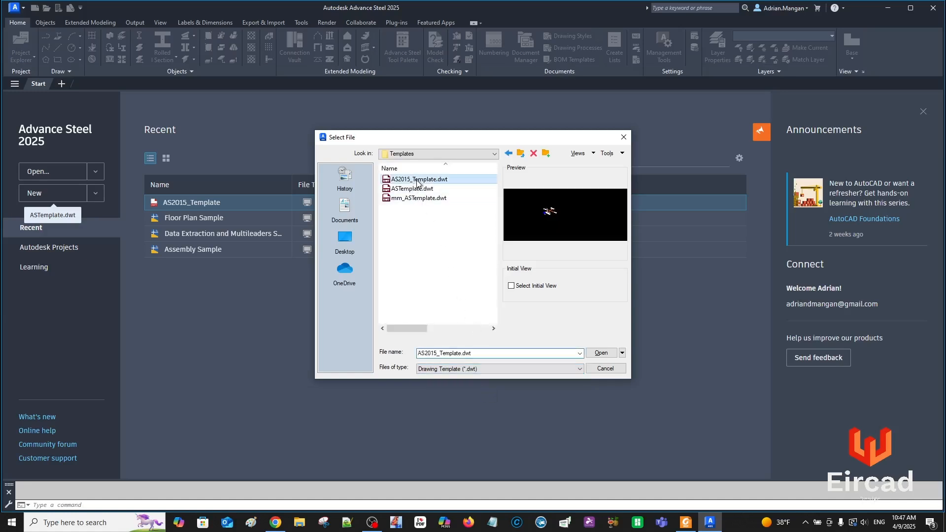
pyautogui.click(601, 353)
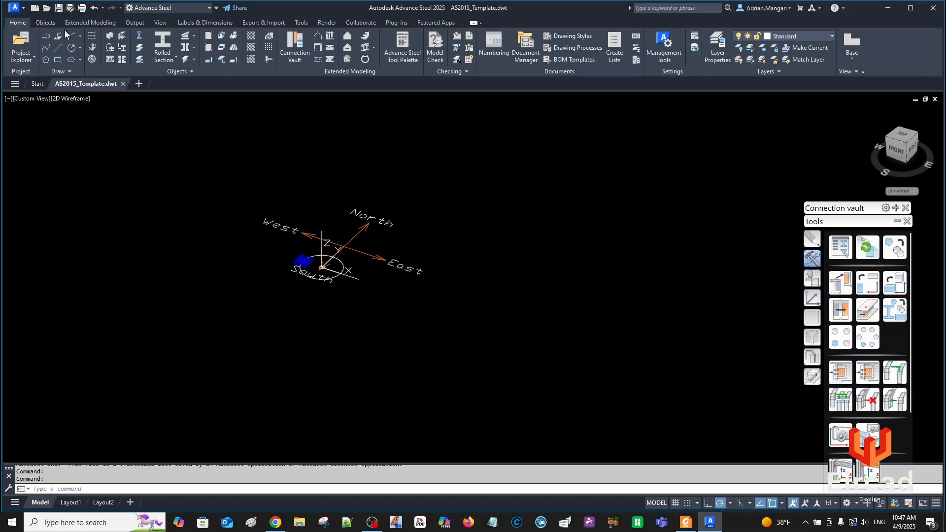
# Save the template as the AutoCAD 2018 drawing AS2015_Template.dwg in the Templates folder and close it
pyautogui.click(71, 9)
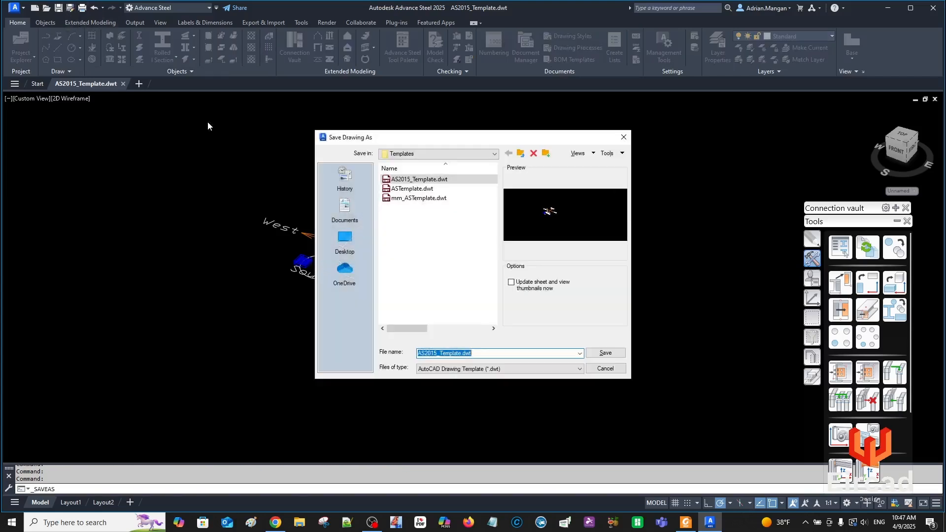
pyautogui.click(542, 368)
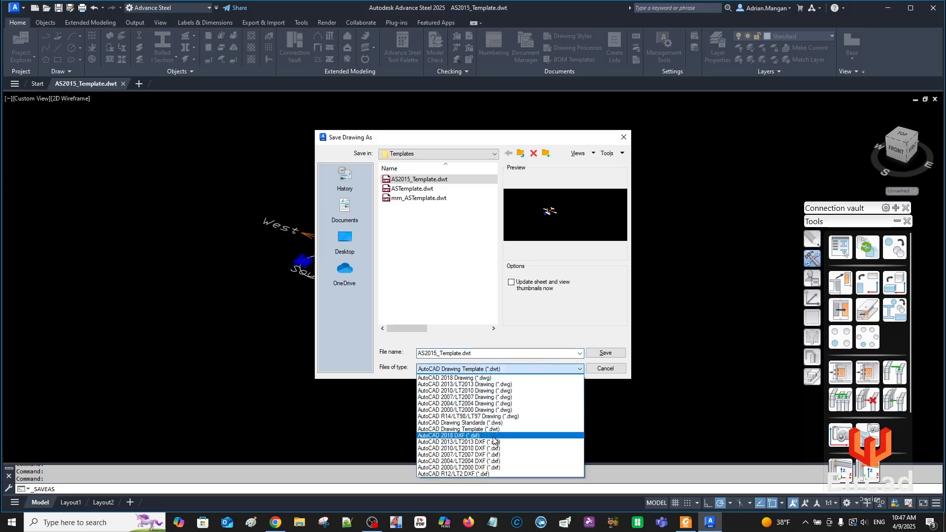
pyautogui.click(506, 378)
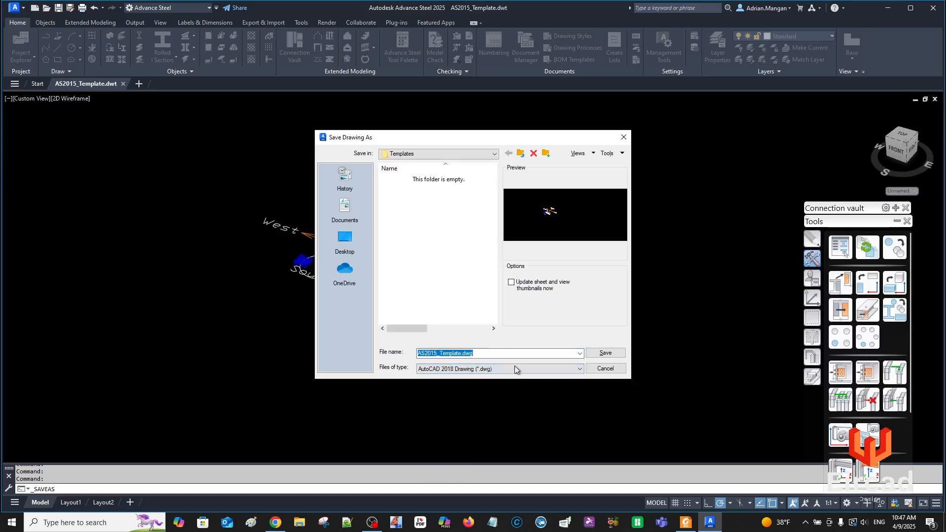
pyautogui.click(605, 352)
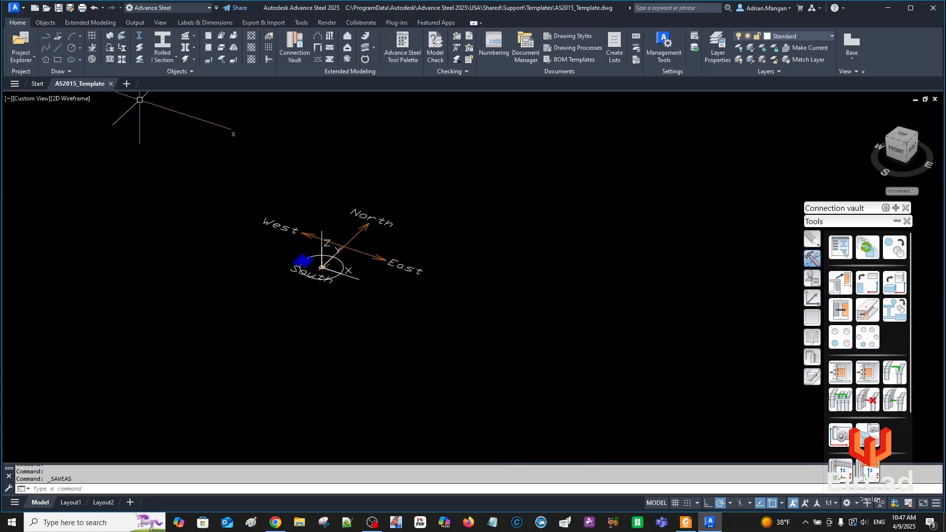
pyautogui.click(111, 84)
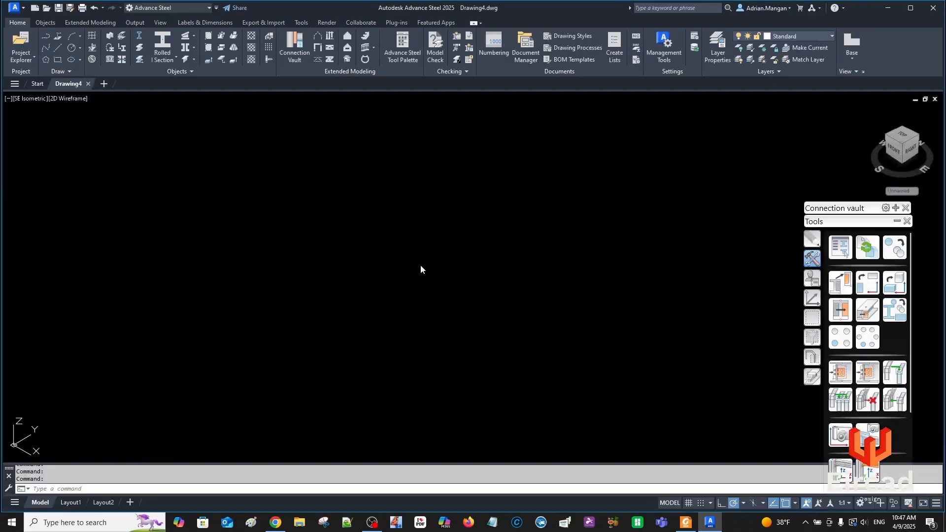
# Look over the new blank drawing and close it without saving
pyautogui.moveTo(363, 287); pyautogui.dragTo(485, 207, button='middle')
pyautogui.moveTo(393, 271); pyautogui.dragTo(426, 210, button='middle')
pyautogui.moveTo(392, 245); pyautogui.dragTo(349, 266, button='middle')
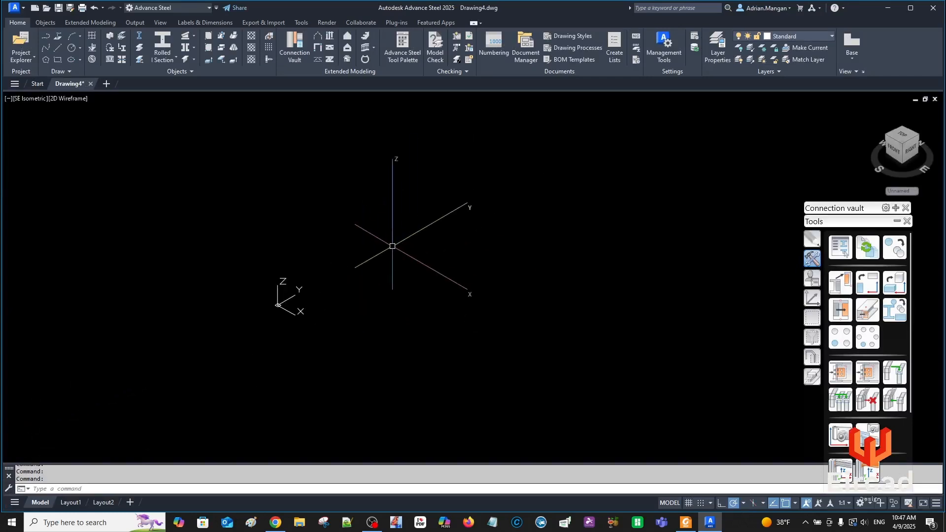
pyautogui.click(91, 84)
pyautogui.click(451, 281)
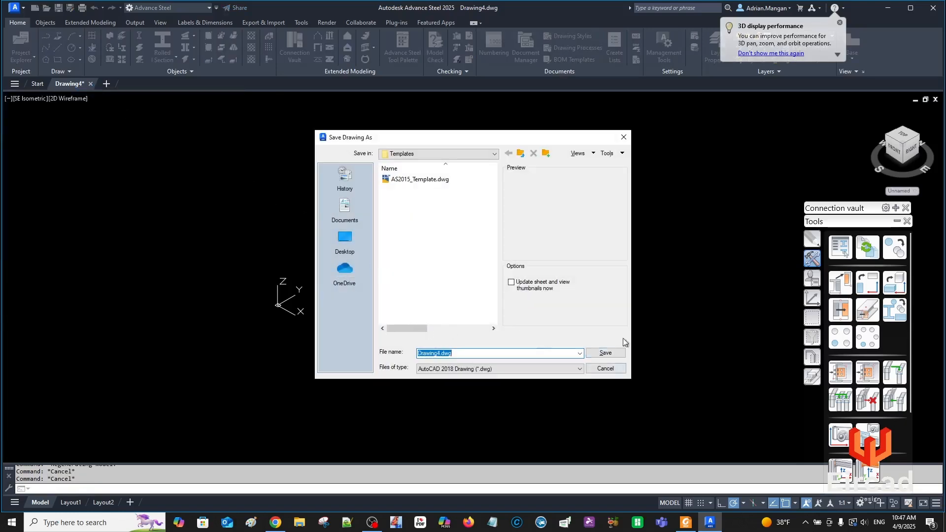
pyautogui.click(605, 368)
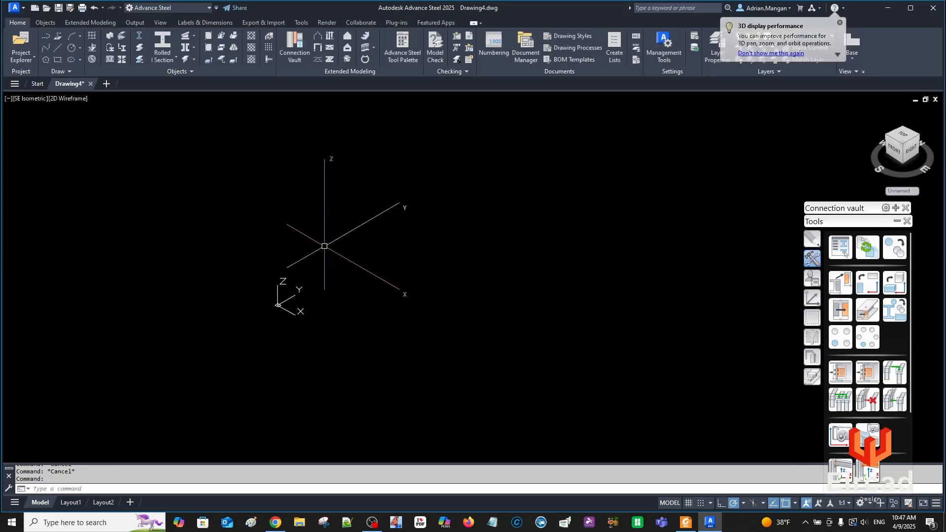
pyautogui.click(91, 84)
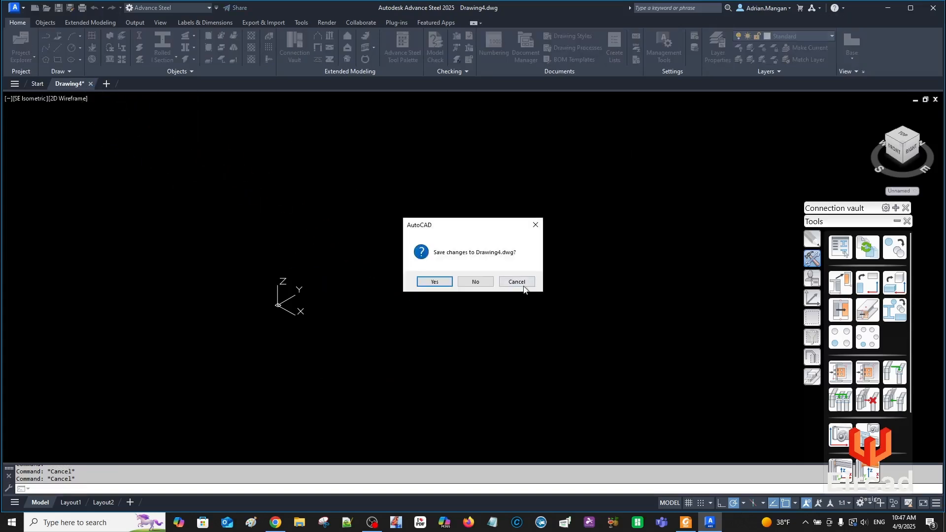
pyautogui.click(476, 282)
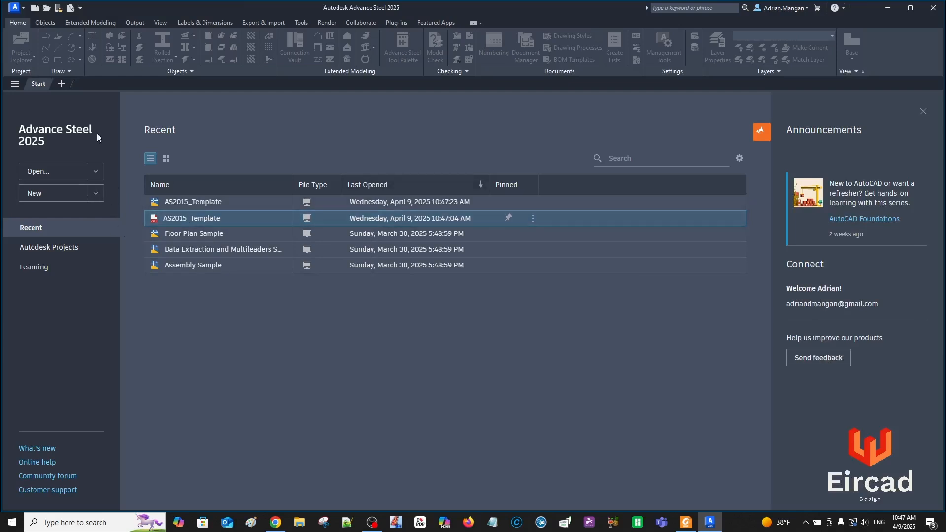
pyautogui.rightClick(58, 84)
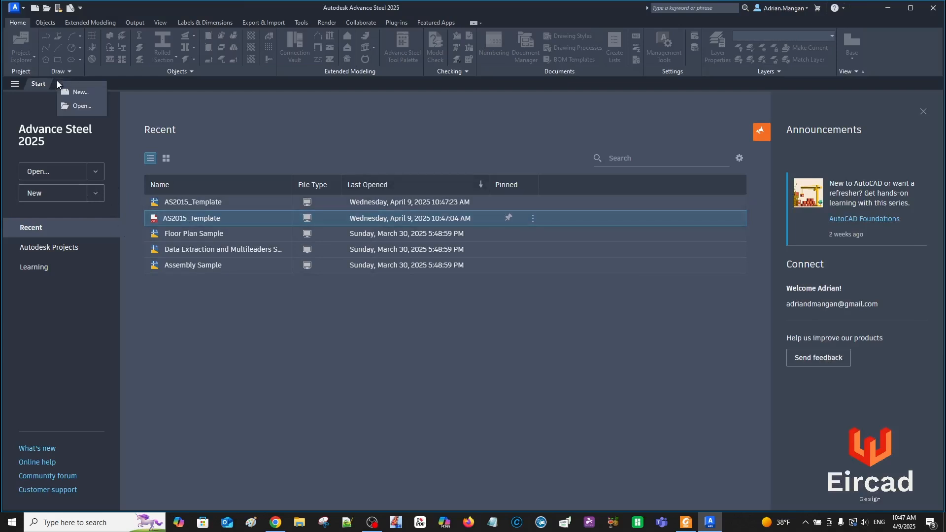
pyautogui.click(96, 171)
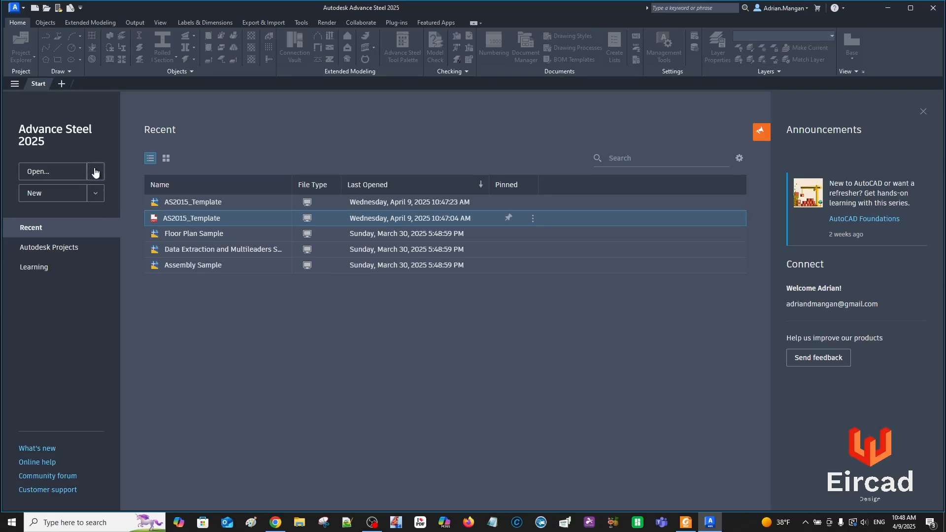
pyautogui.click(95, 171)
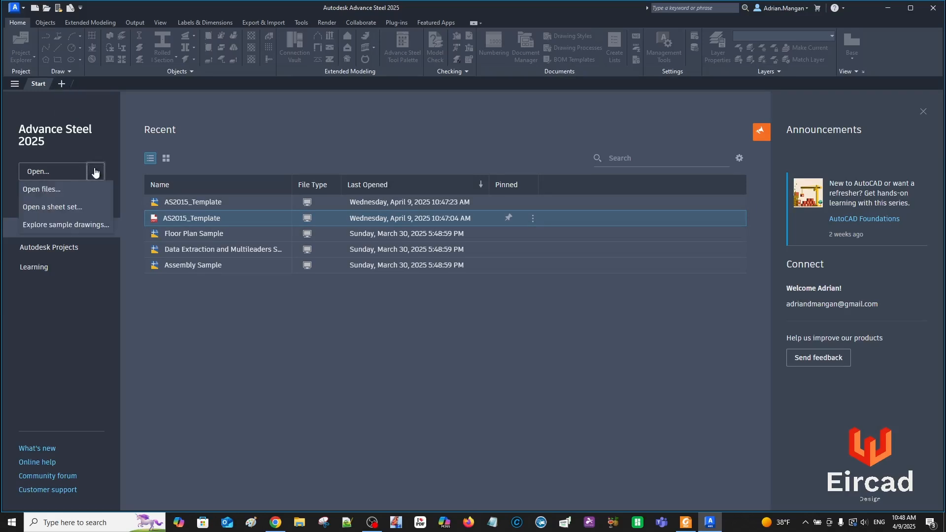
pyautogui.click(67, 142)
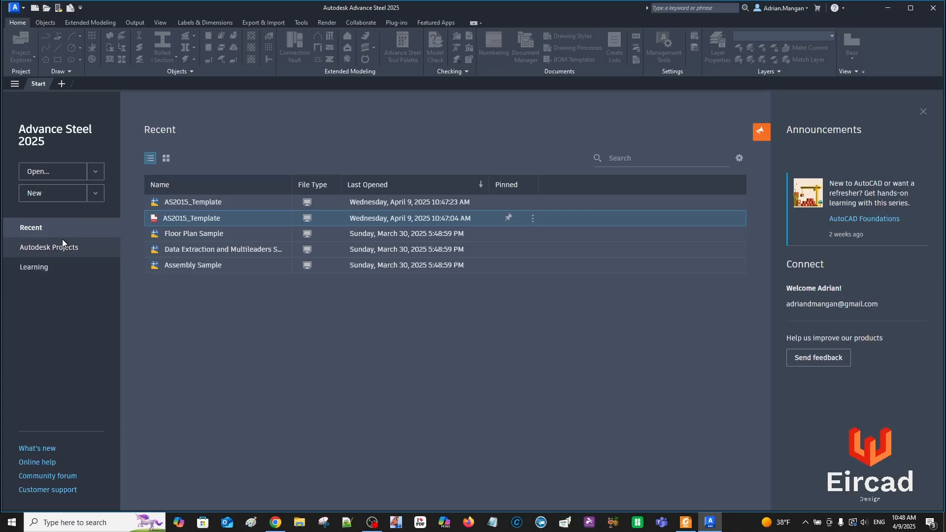
pyautogui.click(96, 172)
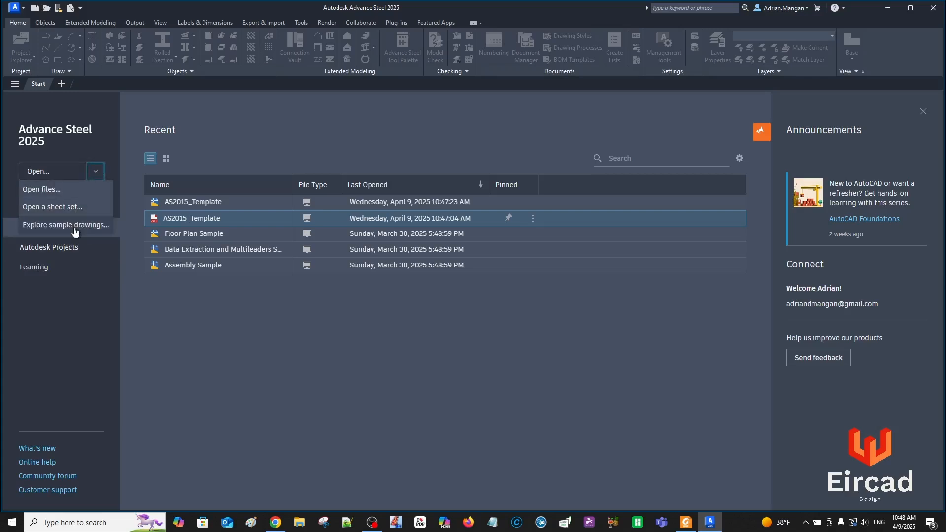
pyautogui.click(95, 172)
pyautogui.click(95, 194)
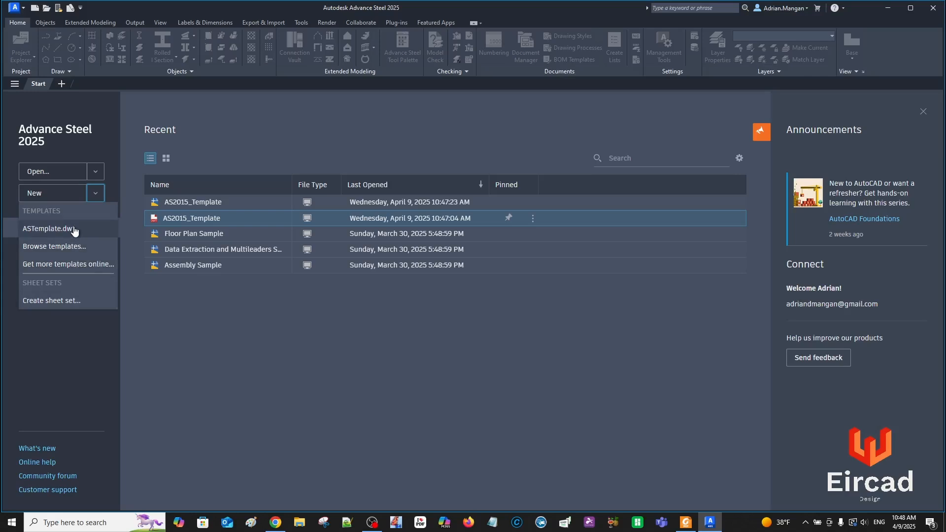
pyautogui.click(332, 285)
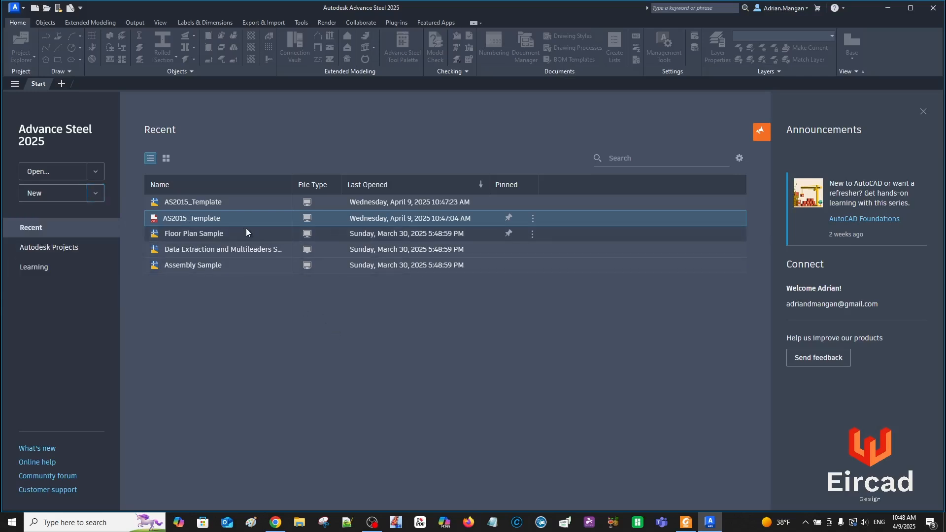
# Reopen AS2015_Template.dwt from the recent files and set the save-as file type to AutoCAD 2018 Drawing (*.dwg)
pyautogui.click(206, 221)
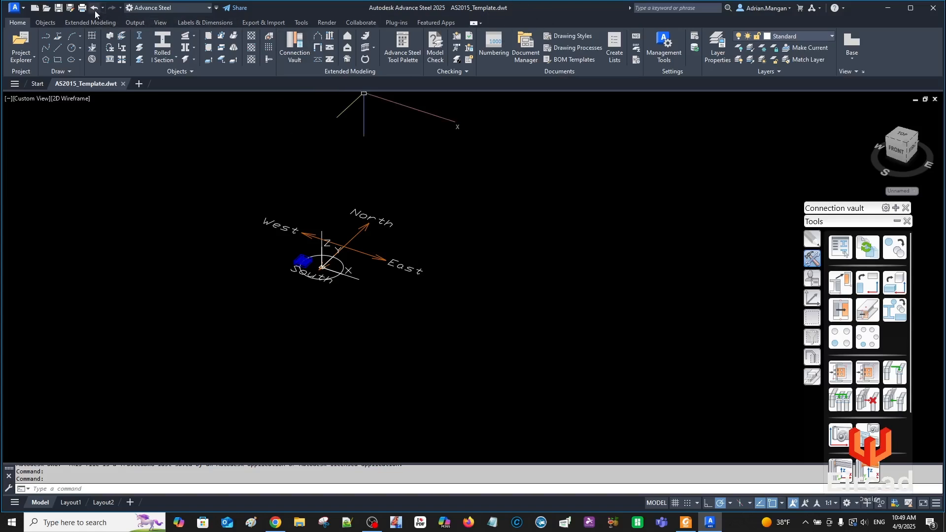
pyautogui.click(71, 8)
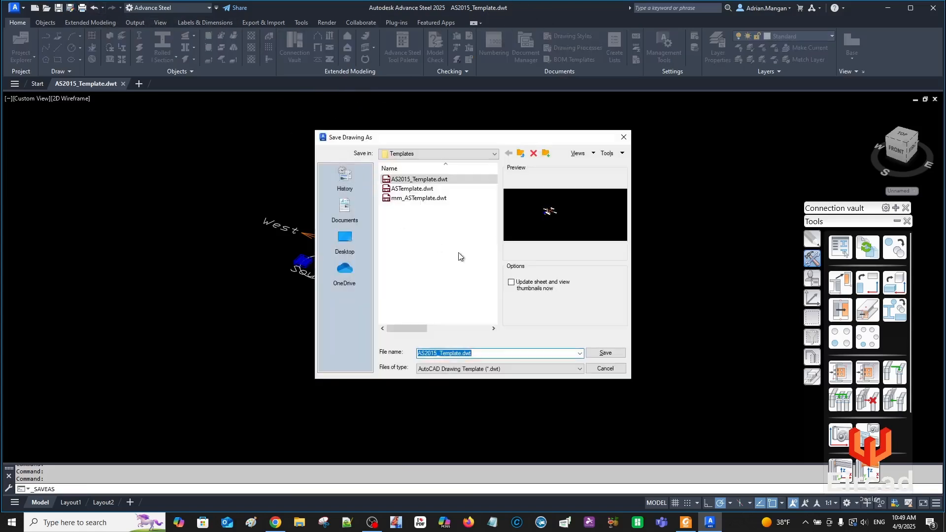
pyautogui.click(522, 370)
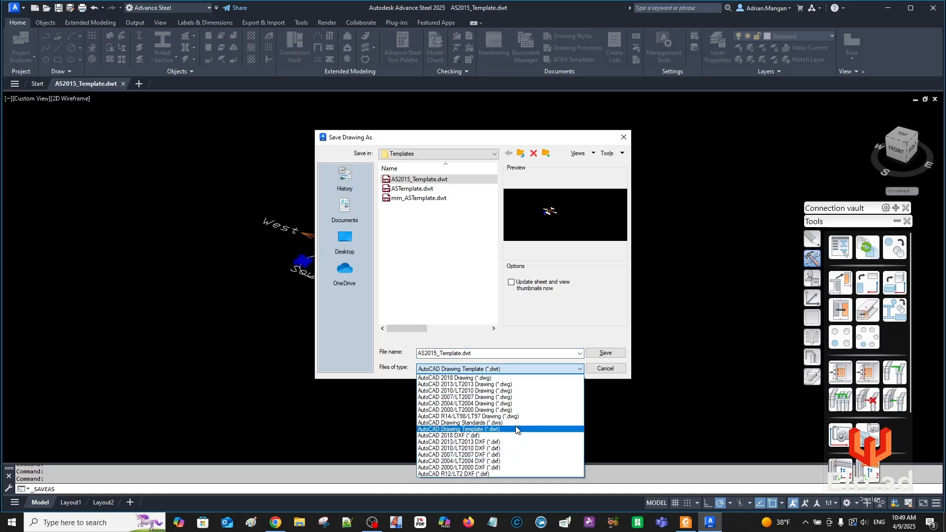
pyautogui.click(508, 378)
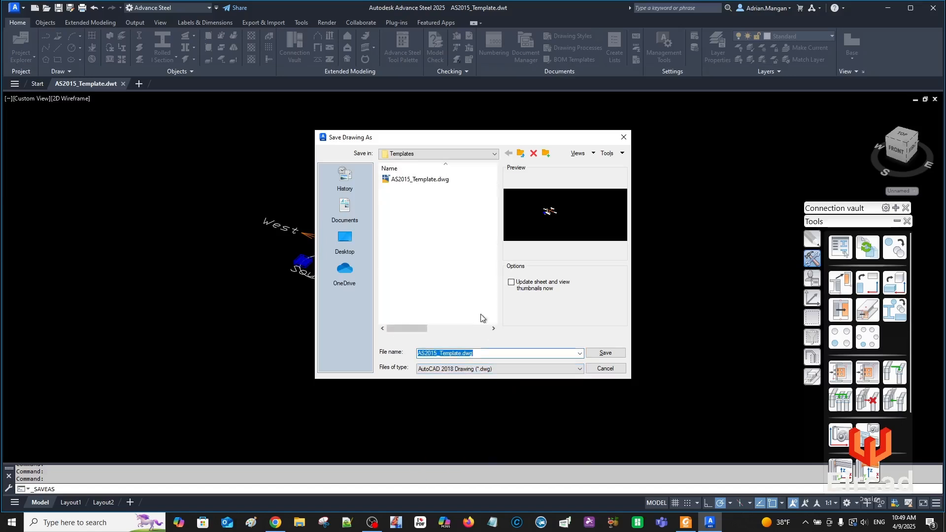
# Set the save location to the DWGs folder of project AA-405_ under AA-Clients on the D: drive
pyautogui.click(438, 153)
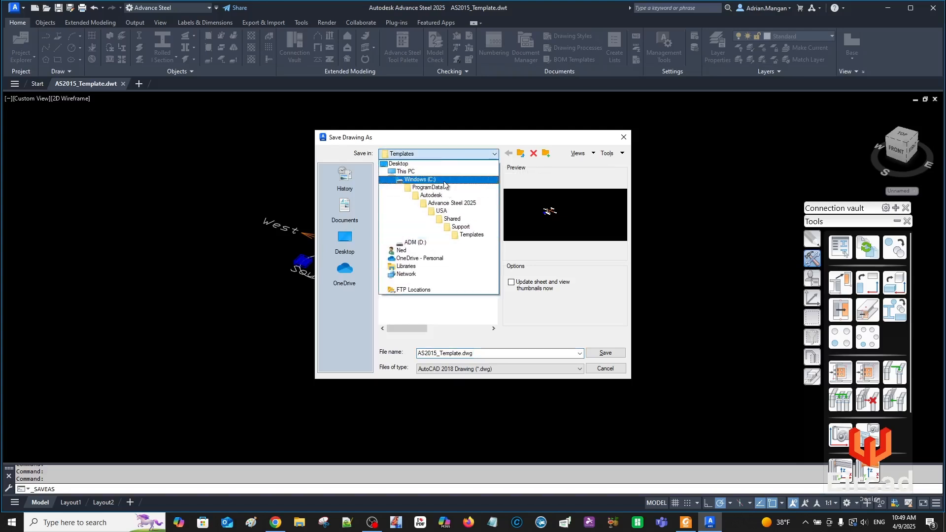
pyautogui.click(435, 242)
pyautogui.doubleClick(411, 188)
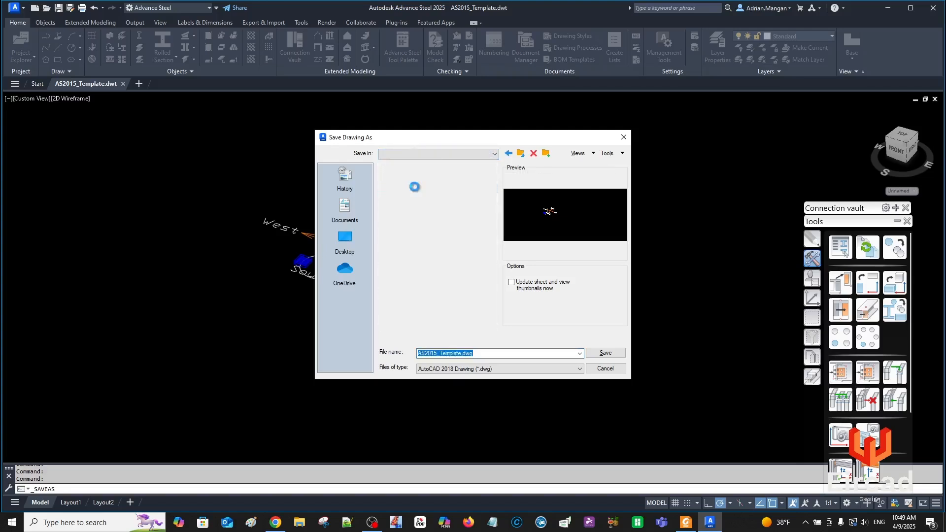
pyautogui.scroll(-10, 431, 263)
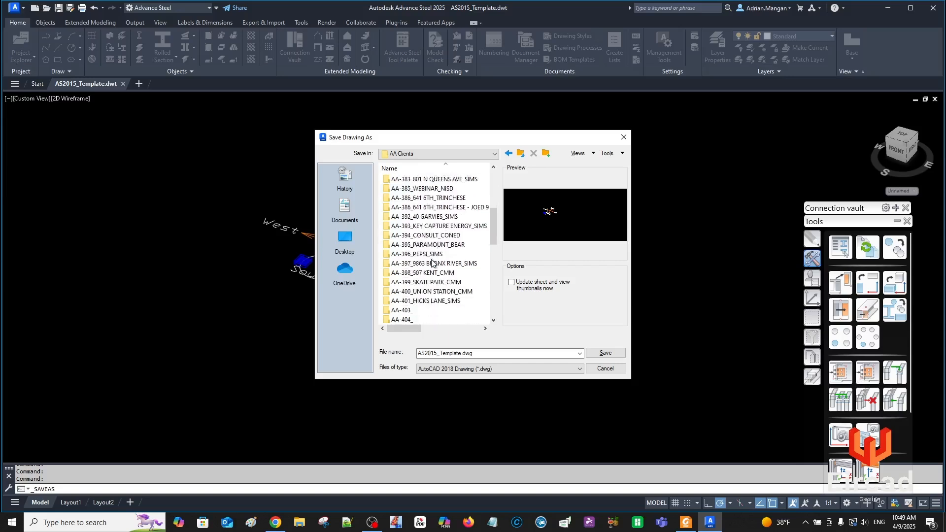
pyautogui.doubleClick(416, 274)
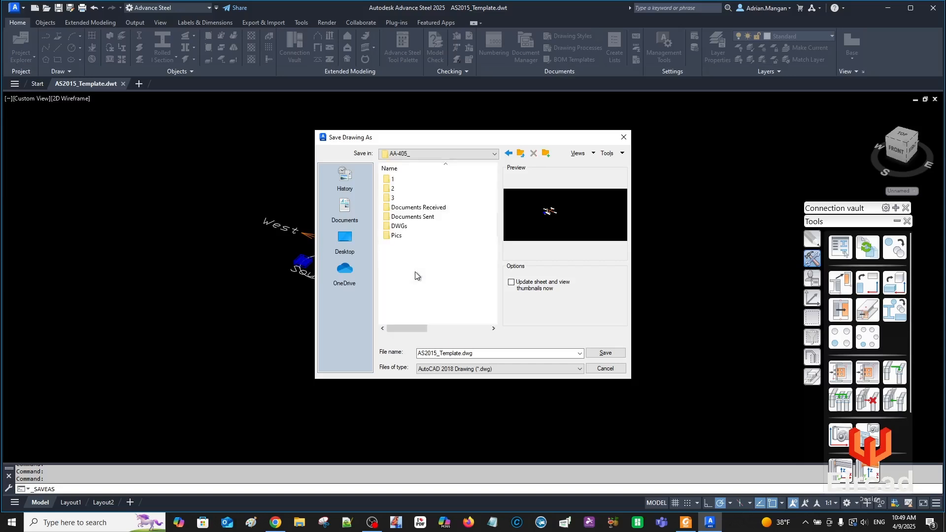
pyautogui.doubleClick(399, 226)
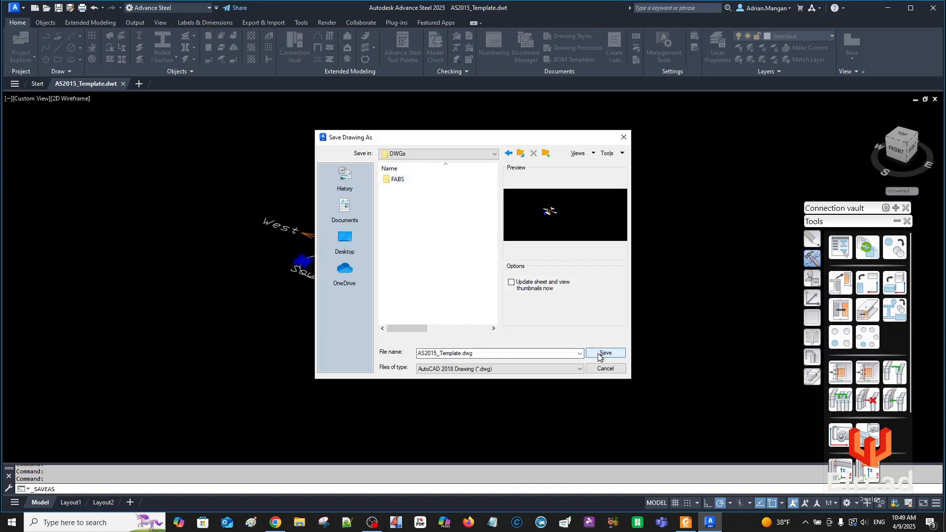
# Name the drawing Setup_ADM_2025.dwg and save it in the project's DWGs folder
pyautogui.doubleClick(463, 352)
pyautogui.moveTo(461, 353); pyautogui.dragTo(412, 355)
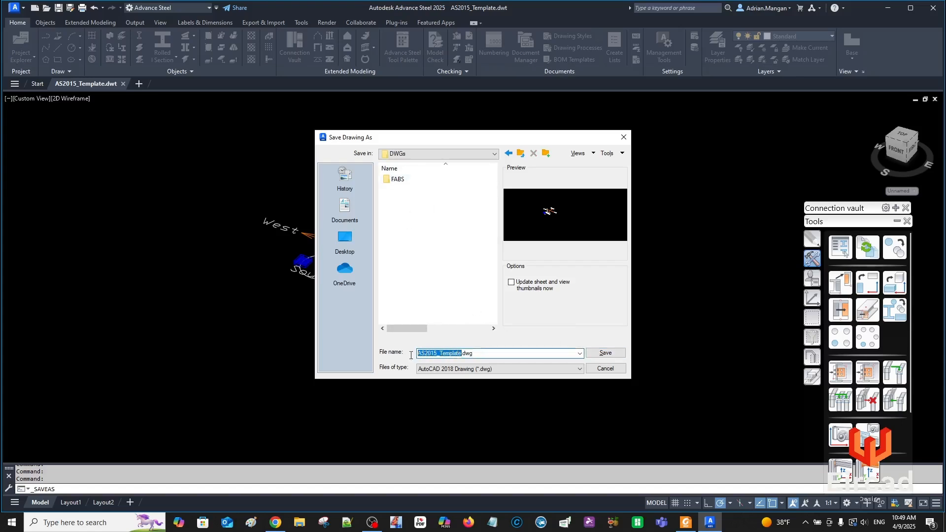
pyautogui.write('t')
pyautogui.write('ADM2025')
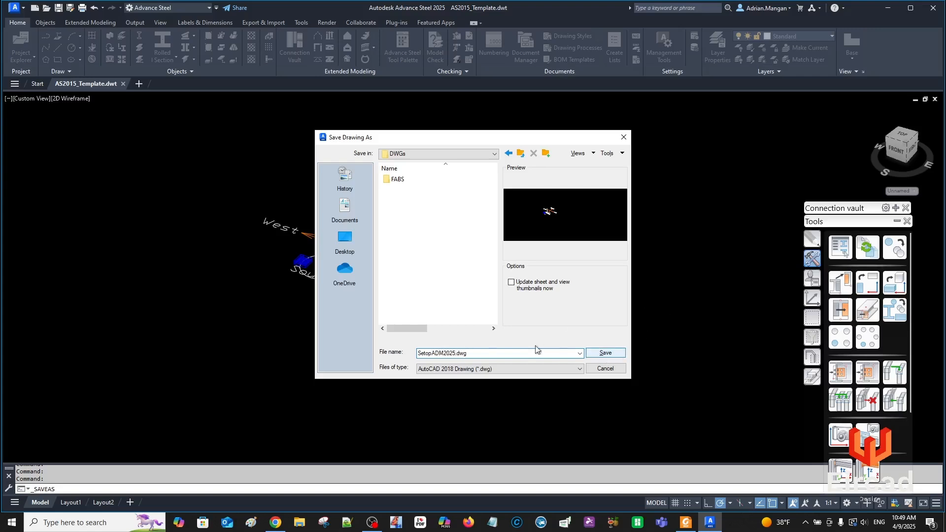
pyautogui.click(445, 353)
pyautogui.write('_')
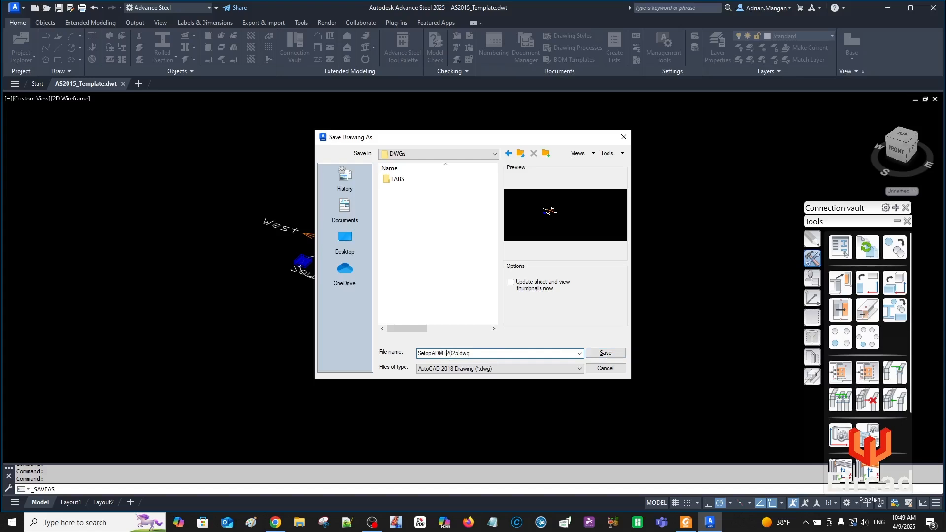
pyautogui.click(433, 353)
pyautogui.write('_')
pyautogui.click(429, 352)
pyautogui.press('BackSpace')
pyautogui.write('u')
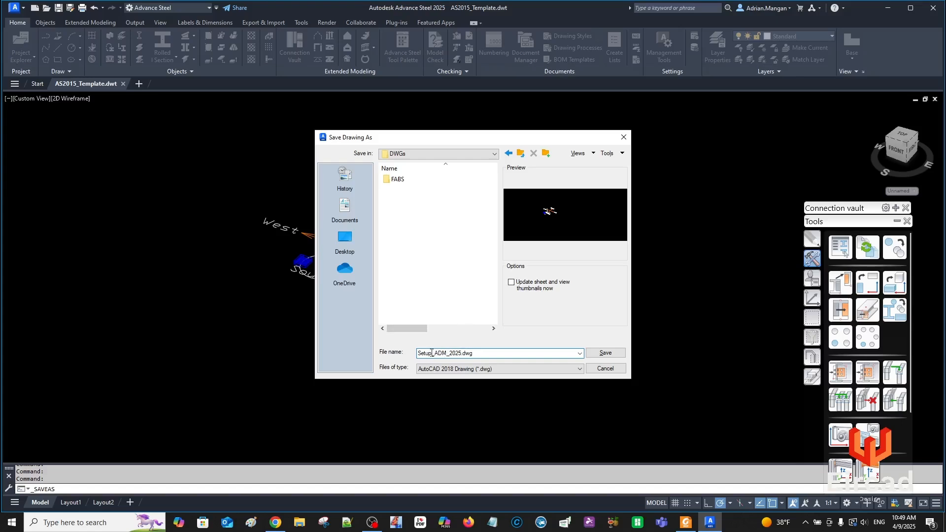
pyautogui.click(605, 353)
# Show the Drawing Styles and Drawing Processes palettes in the drawing area
pyautogui.moveTo(443, 192); pyautogui.dragTo(362, 223, button='middle')
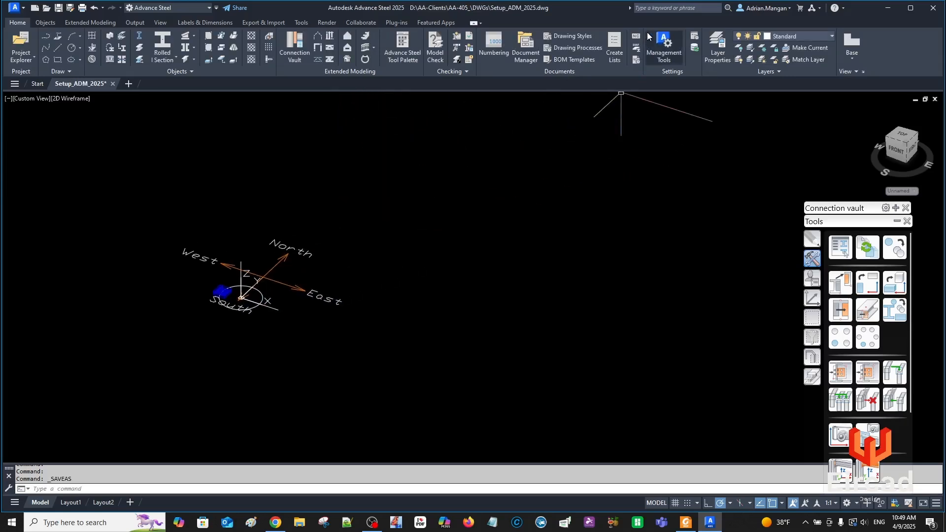
pyautogui.scroll(-2, 568, 228)
pyautogui.moveTo(569, 229); pyautogui.dragTo(527, 242, button='middle')
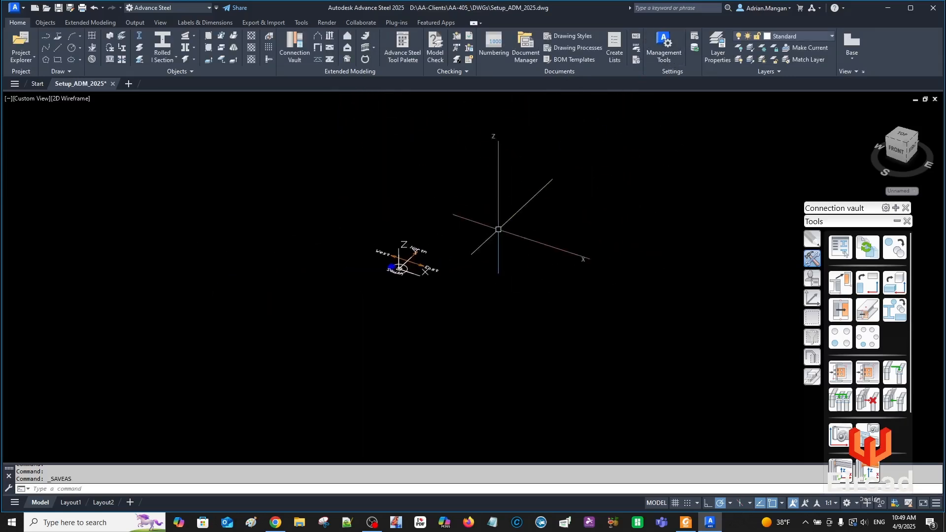
pyautogui.scroll(1, 457, 213)
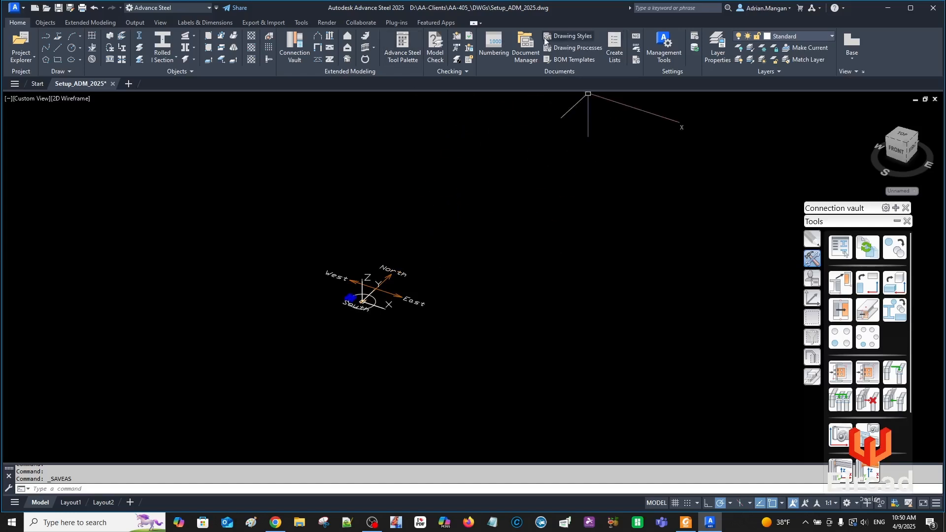
pyautogui.click(563, 36)
pyautogui.click(566, 47)
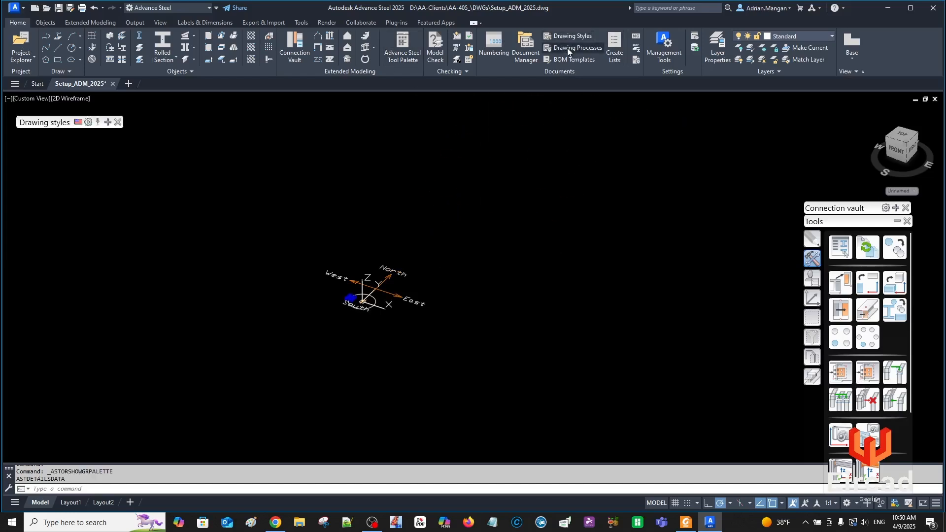
pyautogui.click(565, 58)
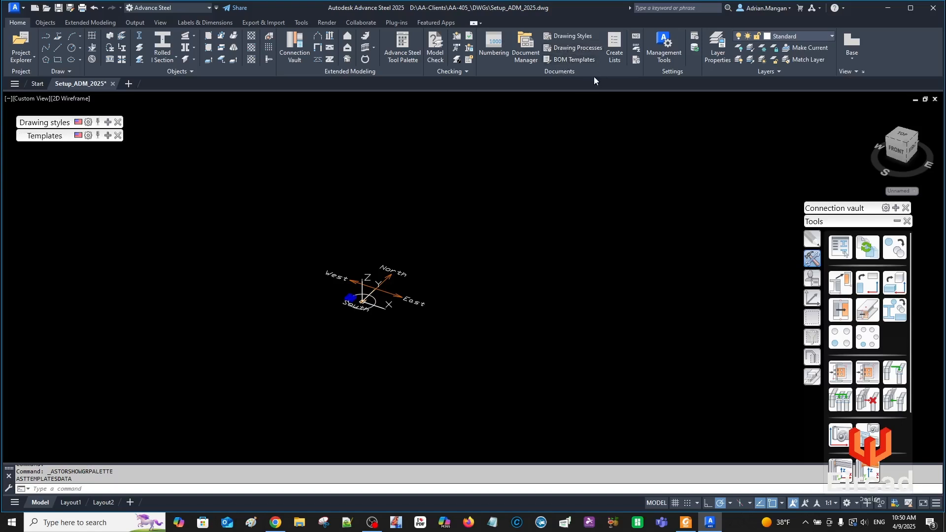
pyautogui.click(572, 48)
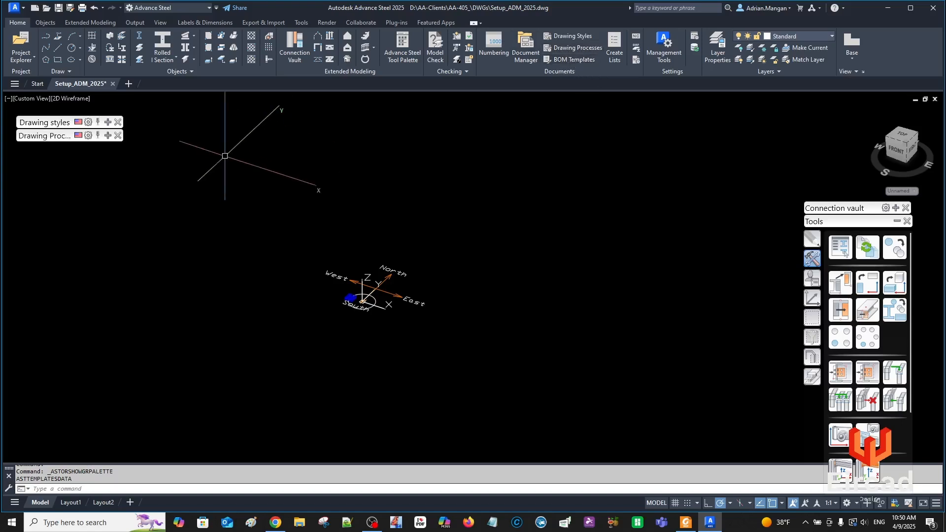
# Show the BOM Templates palette and stack the Drawing Processes and Templates palettes beneath Drawing styles
pyautogui.moveTo(46, 133); pyautogui.dragTo(56, 176)
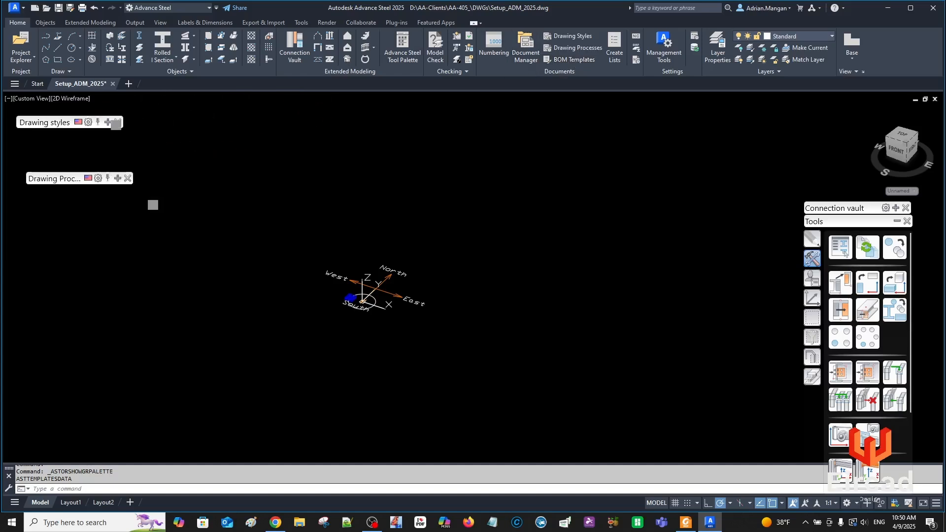
pyautogui.click(569, 58)
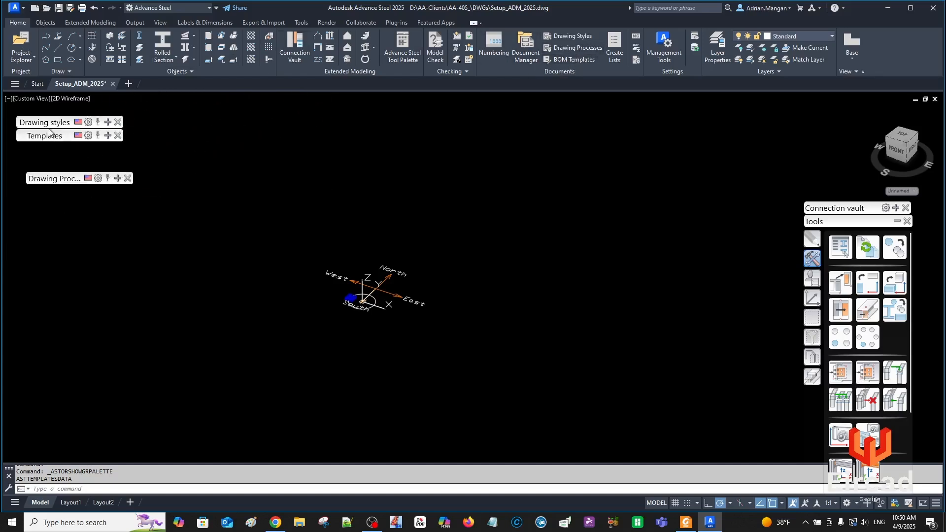
pyautogui.moveTo(45, 137); pyautogui.dragTo(111, 234)
pyautogui.moveTo(49, 180); pyautogui.dragTo(49, 137)
pyautogui.moveTo(107, 243)
pyautogui.mouseDown()
pyautogui.moveTo(57, 148)
pyautogui.moveTo(45, 149)
pyautogui.mouseUp()
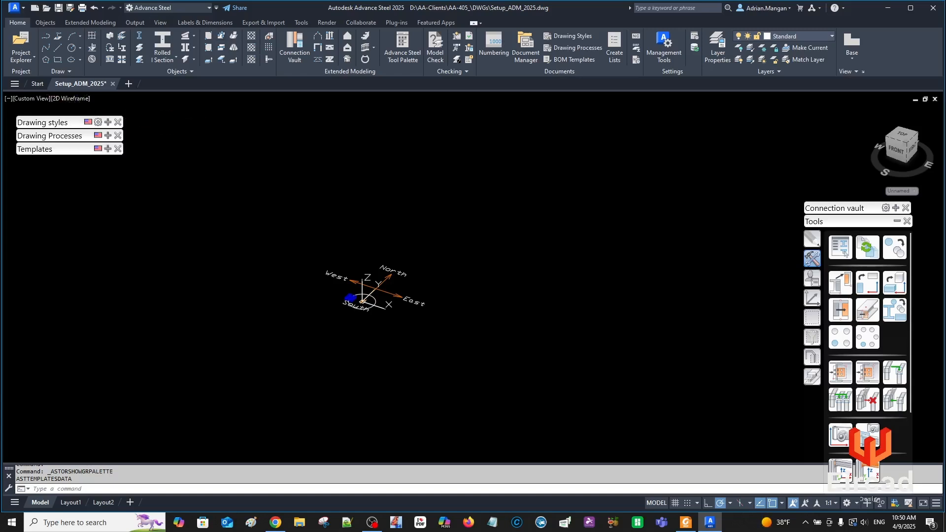
pyautogui.click(146, 22)
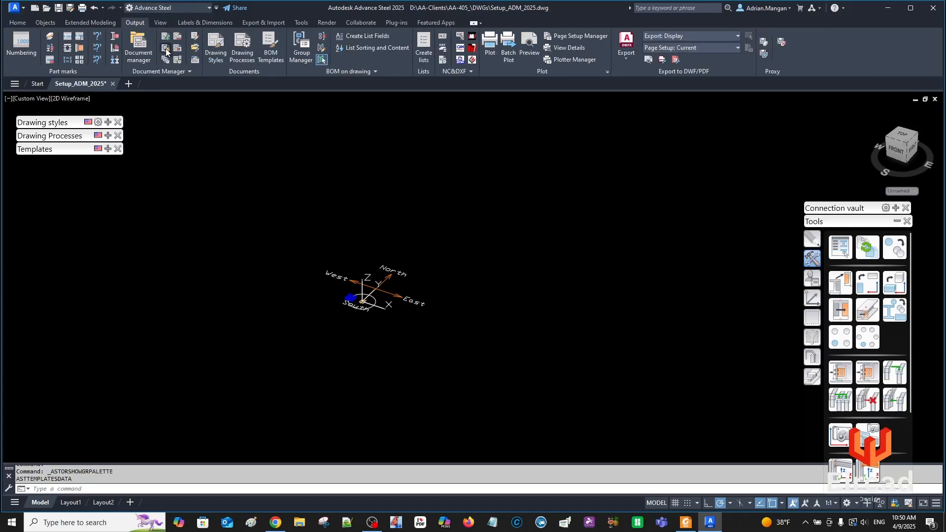
pyautogui.click(215, 55)
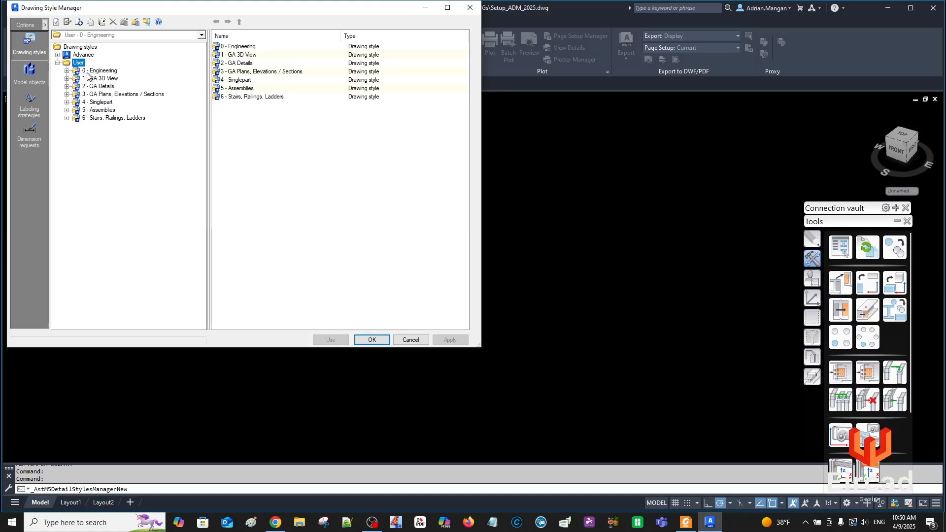
pyautogui.click(101, 71)
pyautogui.click(216, 46)
pyautogui.click(216, 54)
pyautogui.click(216, 63)
pyautogui.click(216, 71)
pyautogui.click(217, 79)
pyautogui.click(216, 88)
pyautogui.click(216, 96)
pyautogui.click(216, 105)
pyautogui.click(104, 79)
pyautogui.click(216, 46)
pyautogui.click(217, 54)
pyautogui.click(217, 63)
pyautogui.click(216, 72)
pyautogui.click(216, 80)
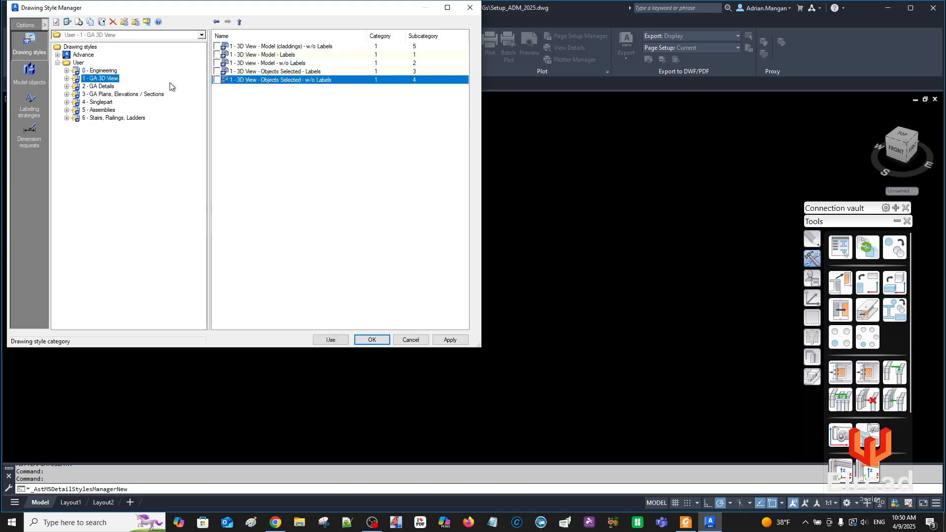
pyautogui.click(103, 86)
pyautogui.click(216, 46)
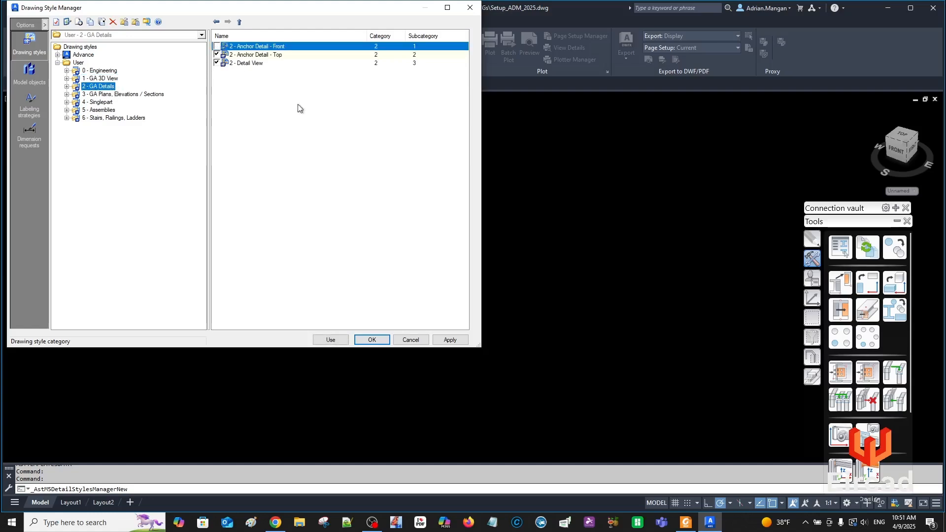
pyautogui.click(407, 345)
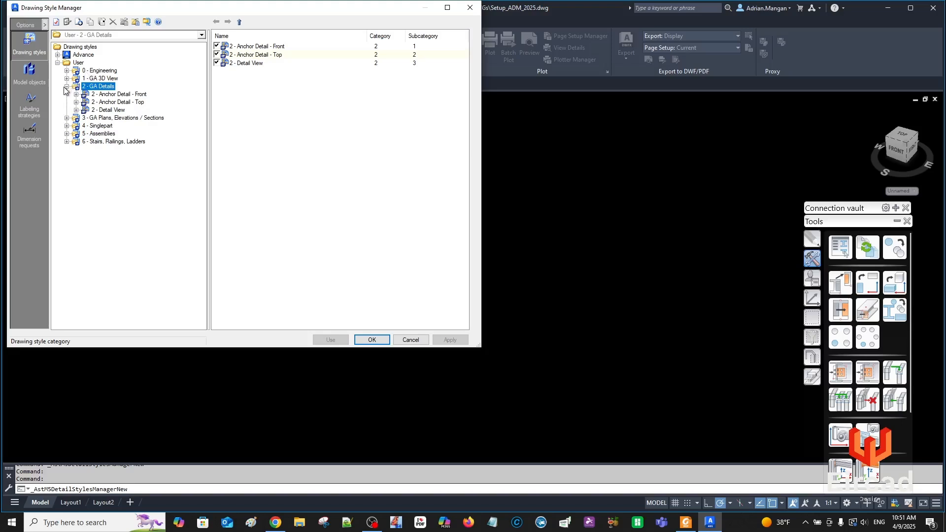
# In the Drawing Style Manager, turn off all styles in the Advance category 0 - Engineering
pyautogui.click(67, 87)
pyautogui.click(83, 53)
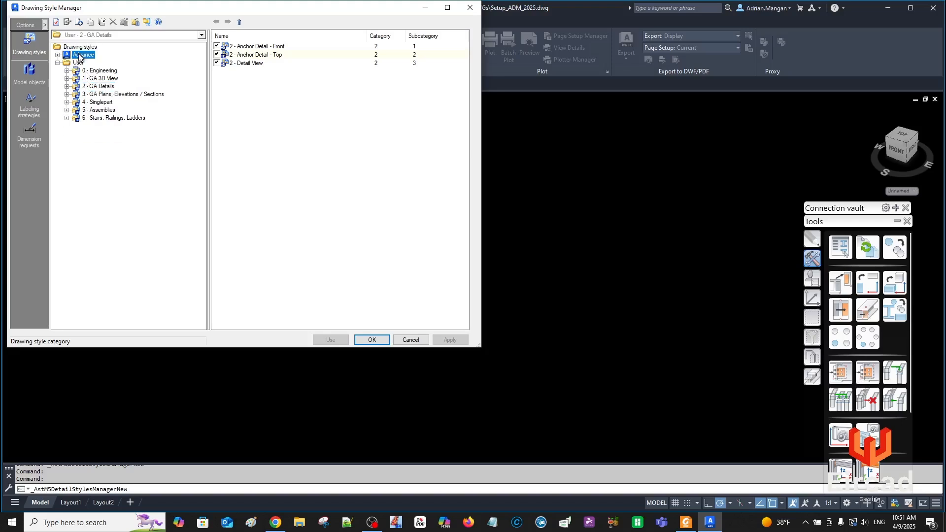
pyautogui.click(58, 54)
pyautogui.click(94, 62)
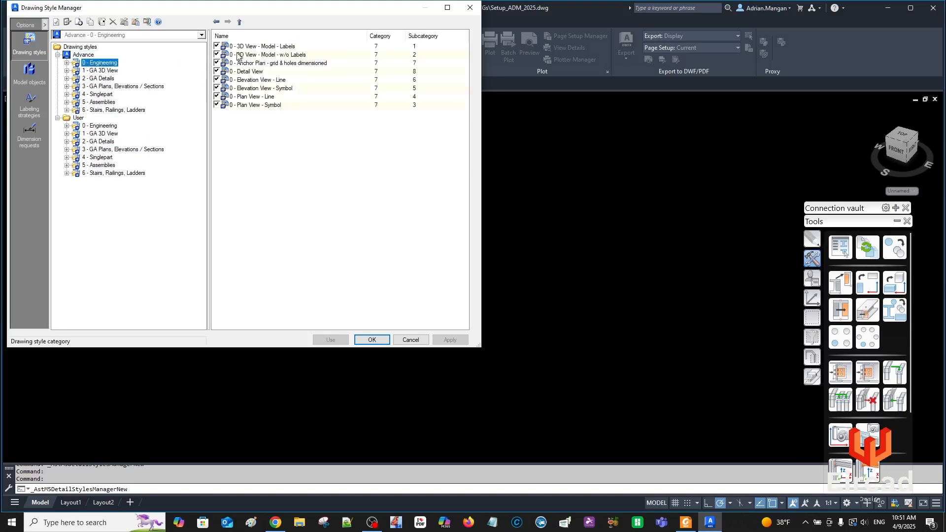
pyautogui.click(216, 46)
pyautogui.click(216, 54)
pyautogui.click(216, 63)
pyautogui.click(216, 71)
pyautogui.click(216, 80)
pyautogui.click(217, 88)
pyautogui.click(216, 96)
pyautogui.click(216, 105)
# Turn off all five drawing styles in the Advance category 1 - GA 3D View
pyautogui.click(101, 70)
pyautogui.click(216, 47)
pyautogui.click(216, 55)
pyautogui.click(216, 63)
pyautogui.click(217, 72)
pyautogui.click(216, 79)
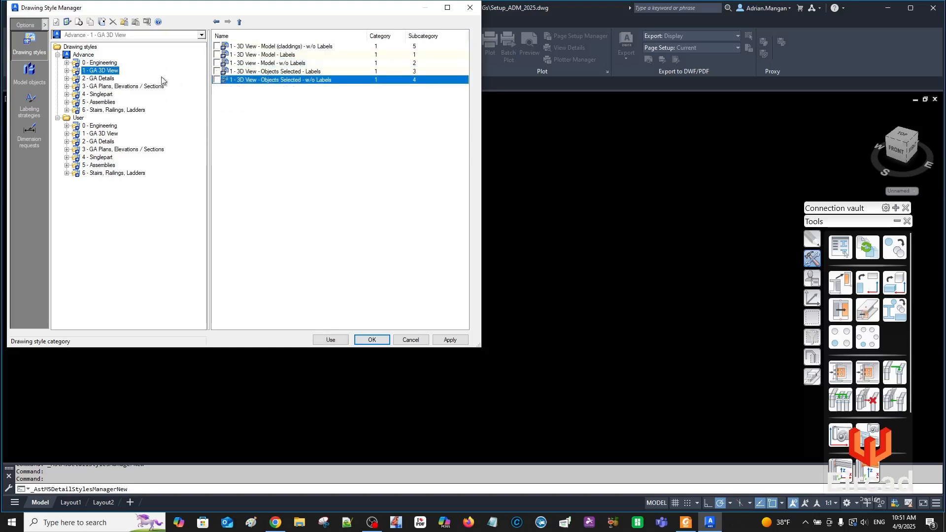
# Turn off the two Anchor Detail styles and the Detail View style in the Advance category 2 - GA Details
pyautogui.click(104, 79)
pyautogui.click(216, 46)
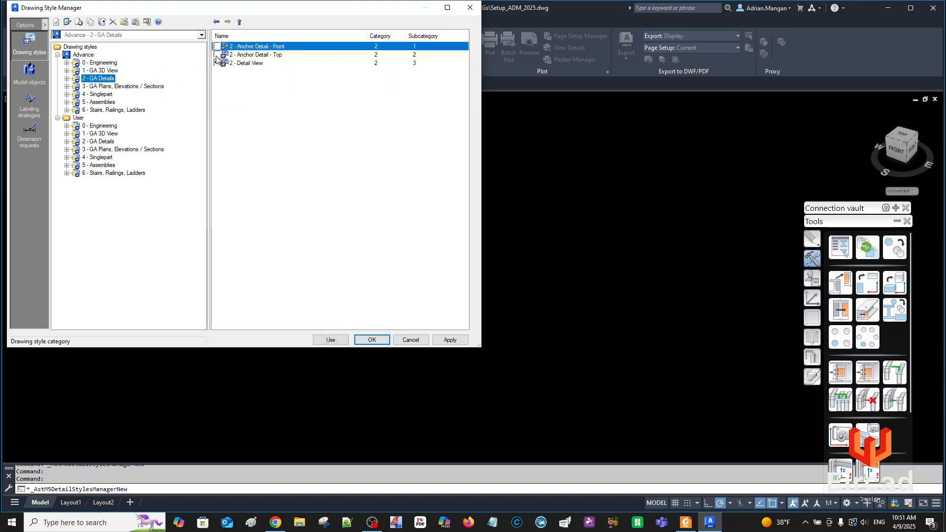
pyautogui.click(216, 55)
pyautogui.click(216, 63)
# Turn off all drawing styles in the Advance category 3 - GA Plans, Elevations / Sections
pyautogui.click(123, 86)
pyautogui.click(216, 47)
pyautogui.click(216, 55)
pyautogui.click(217, 63)
pyautogui.click(216, 72)
pyautogui.click(216, 80)
pyautogui.click(216, 88)
pyautogui.click(216, 97)
pyautogui.click(217, 104)
pyautogui.click(217, 113)
pyautogui.click(216, 121)
pyautogui.click(216, 130)
pyautogui.click(216, 139)
# Turn off every enabled drawing style in the Advance category 4 - Singlepart
pyautogui.click(112, 95)
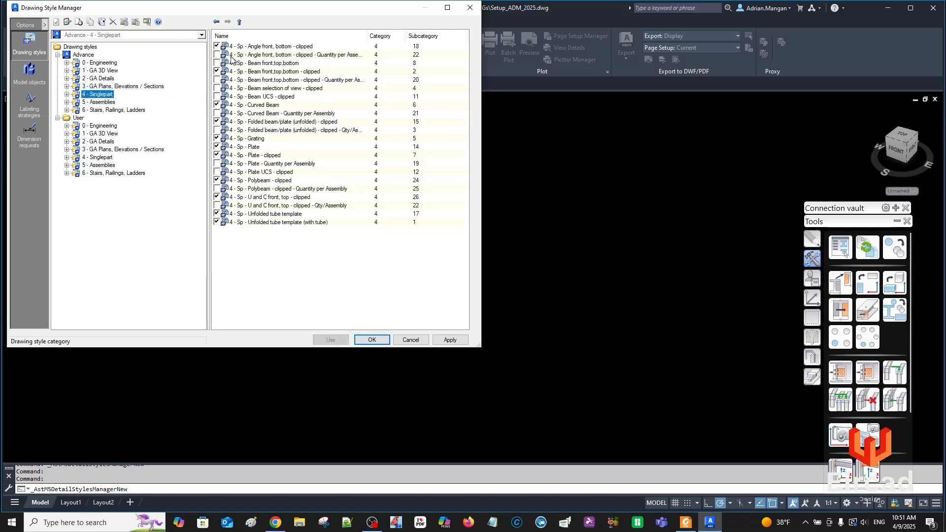
pyautogui.click(216, 46)
pyautogui.click(216, 71)
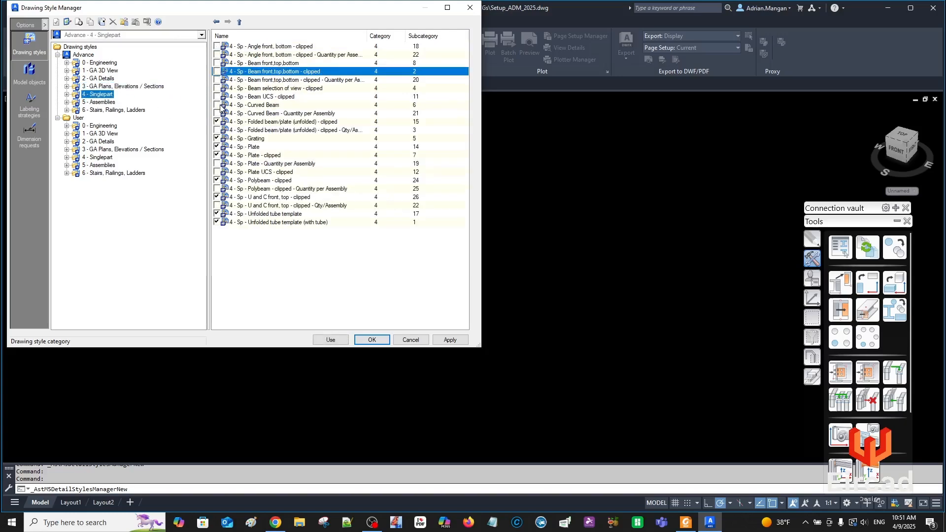
pyautogui.click(216, 105)
pyautogui.click(216, 122)
pyautogui.click(217, 138)
pyautogui.click(216, 147)
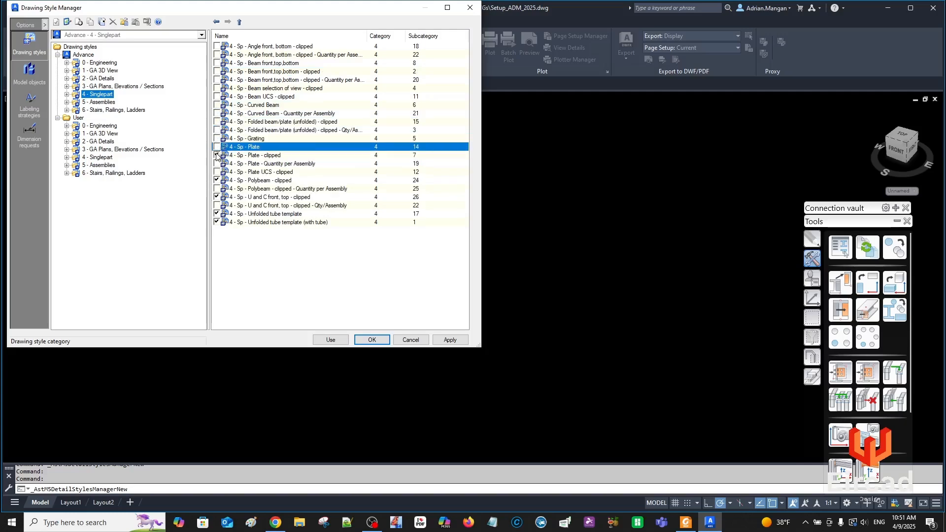
pyautogui.click(217, 155)
pyautogui.click(216, 180)
pyautogui.click(216, 197)
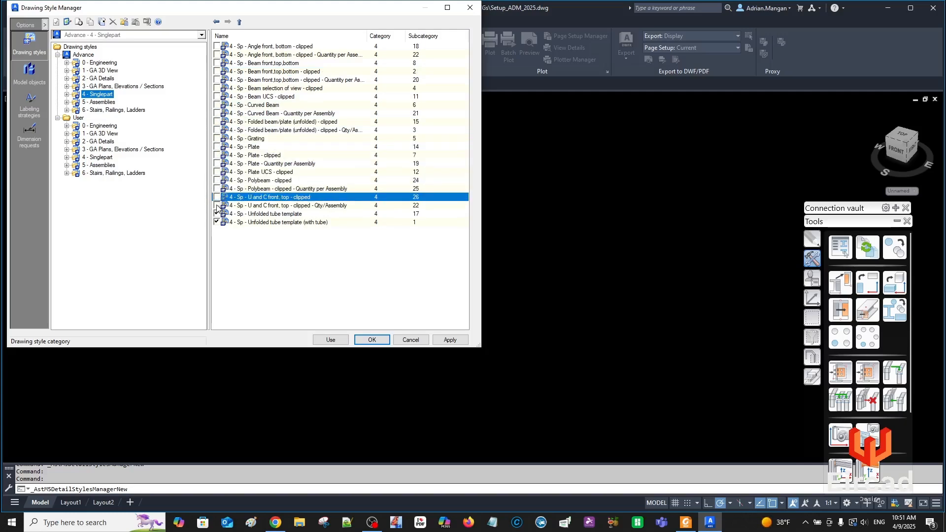
pyautogui.click(216, 214)
pyautogui.click(216, 222)
# Turn off every enabled drawing style in the Advance category 5 - Assemblies
pyautogui.click(102, 102)
pyautogui.click(216, 46)
pyautogui.click(216, 54)
pyautogui.click(216, 62)
pyautogui.click(216, 70)
pyautogui.click(216, 88)
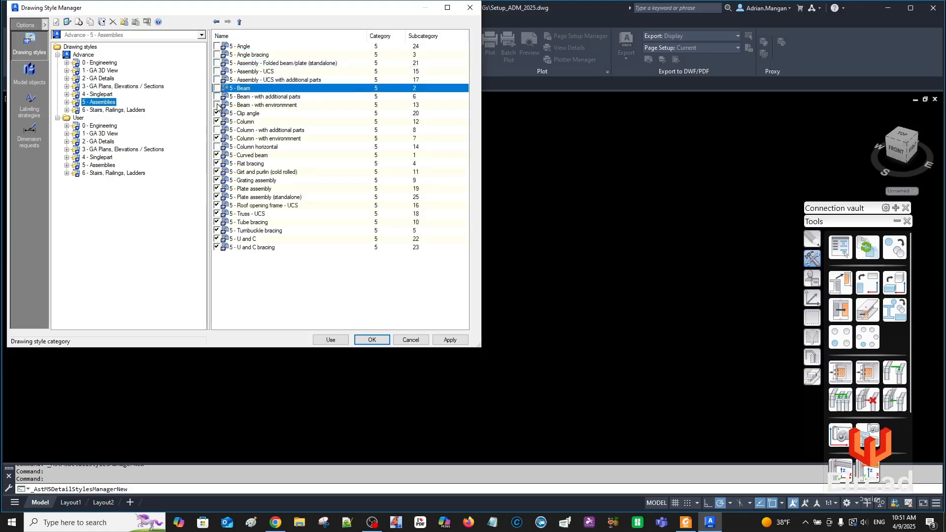
pyautogui.click(216, 104)
pyautogui.click(216, 113)
pyautogui.click(216, 121)
pyautogui.click(216, 138)
pyautogui.click(216, 154)
pyautogui.click(216, 163)
pyautogui.click(216, 172)
pyautogui.click(217, 180)
pyautogui.click(217, 188)
pyautogui.click(216, 196)
pyautogui.click(216, 204)
pyautogui.click(216, 213)
pyautogui.click(217, 221)
pyautogui.click(216, 230)
pyautogui.click(216, 238)
pyautogui.click(216, 247)
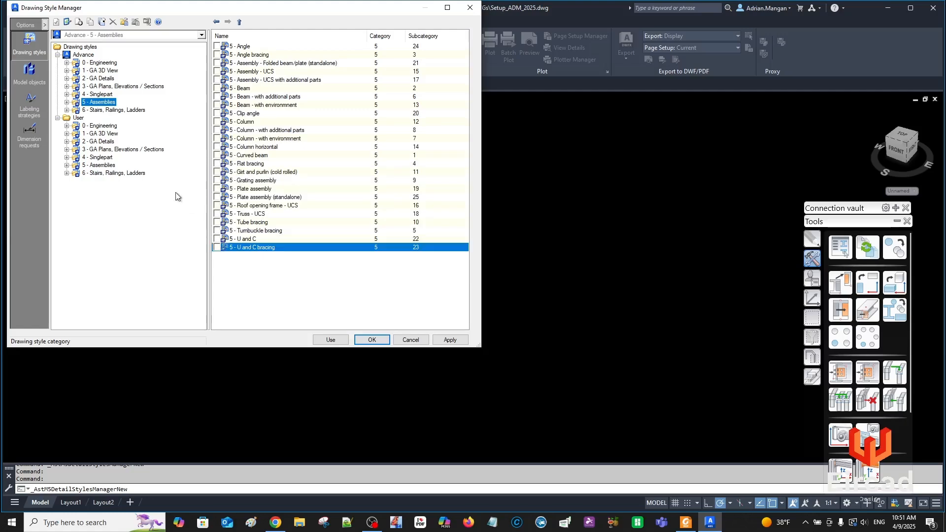
# Turn off all drawing styles in the Advance category 6 - Stairs, Railings, Ladders, accept the changes and cancel the object selection
pyautogui.click(113, 110)
pyautogui.click(216, 46)
pyautogui.click(216, 54)
pyautogui.click(216, 63)
pyautogui.click(216, 71)
pyautogui.click(216, 79)
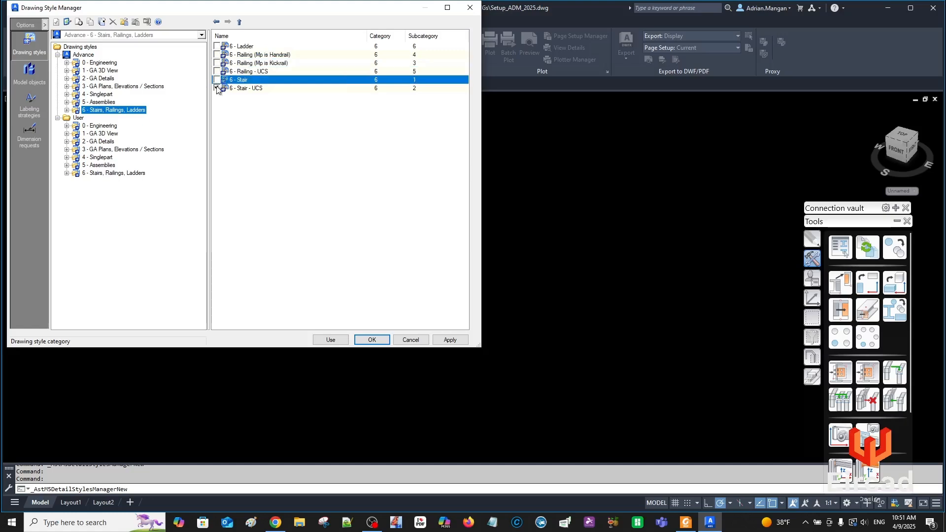
pyautogui.click(216, 88)
pyautogui.click(370, 340)
pyautogui.click(331, 340)
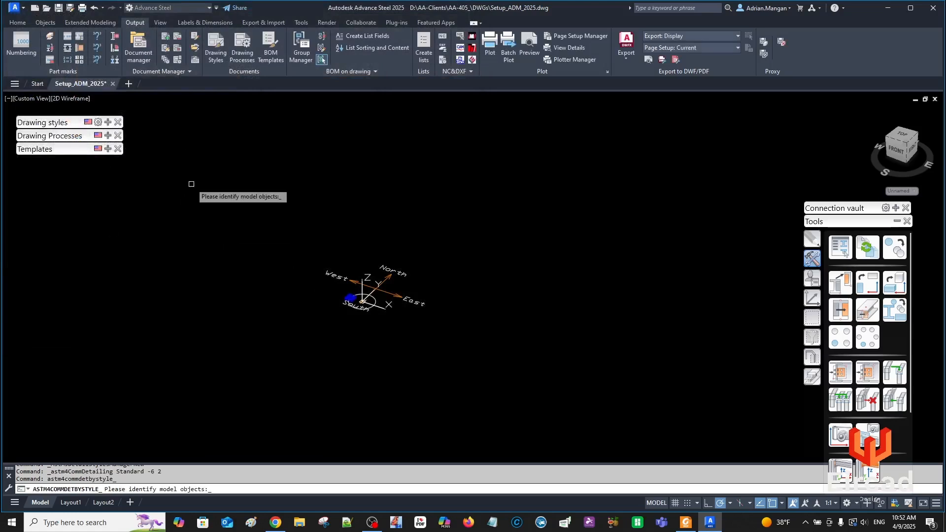
pyautogui.press('Escape')
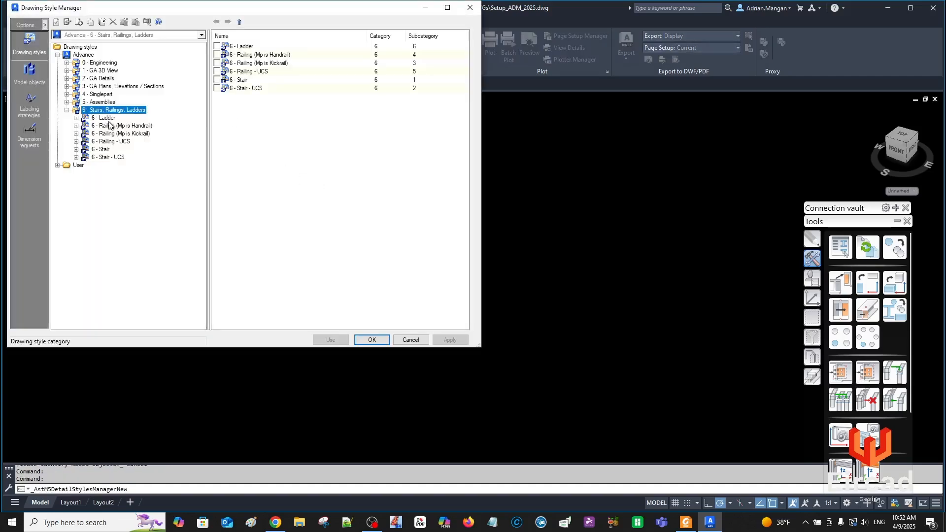
# Check the style states in the Advance categories 0 - Engineering through 3 - GA Plans, Elevations / Sections, and close the Drawing Style Manager
pyautogui.click(92, 63)
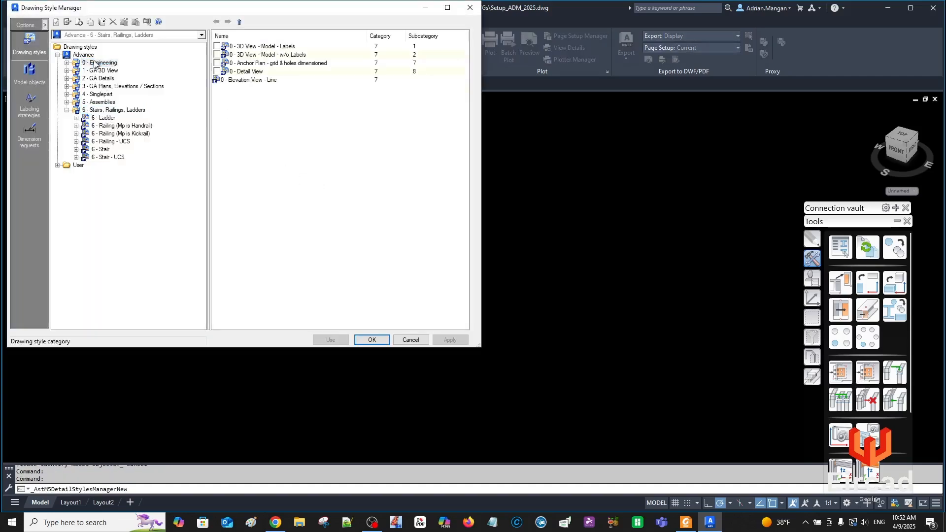
pyautogui.click(98, 71)
pyautogui.click(95, 79)
pyautogui.click(96, 87)
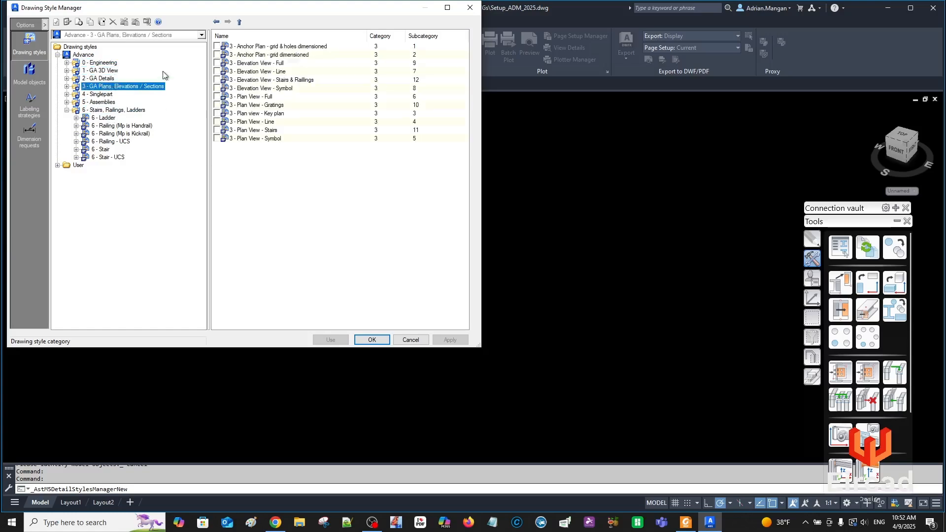
pyautogui.click(469, 7)
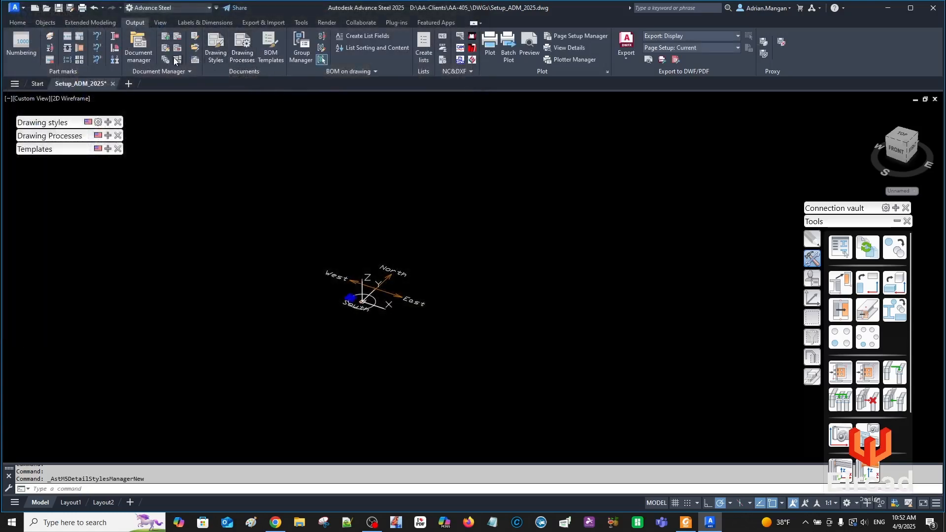
# Open the Drawing Process Manager and turn off every drawing process in the Advance category 1 - Cameras
pyautogui.click(166, 58)
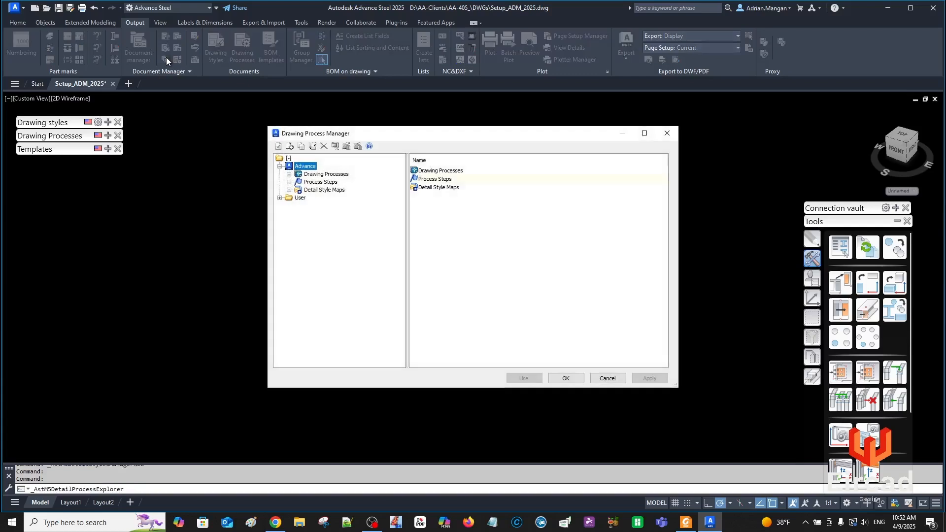
pyautogui.click(299, 175)
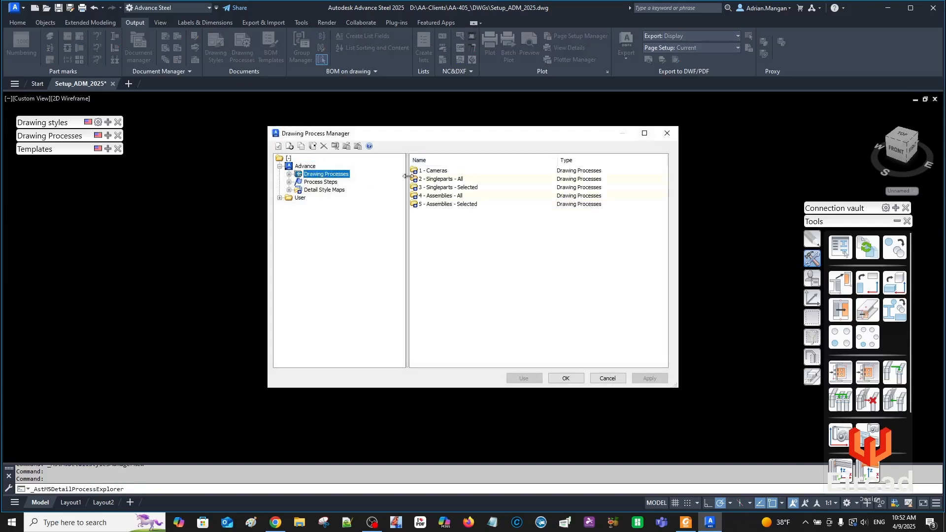
pyautogui.doubleClick(298, 175)
pyautogui.click(329, 182)
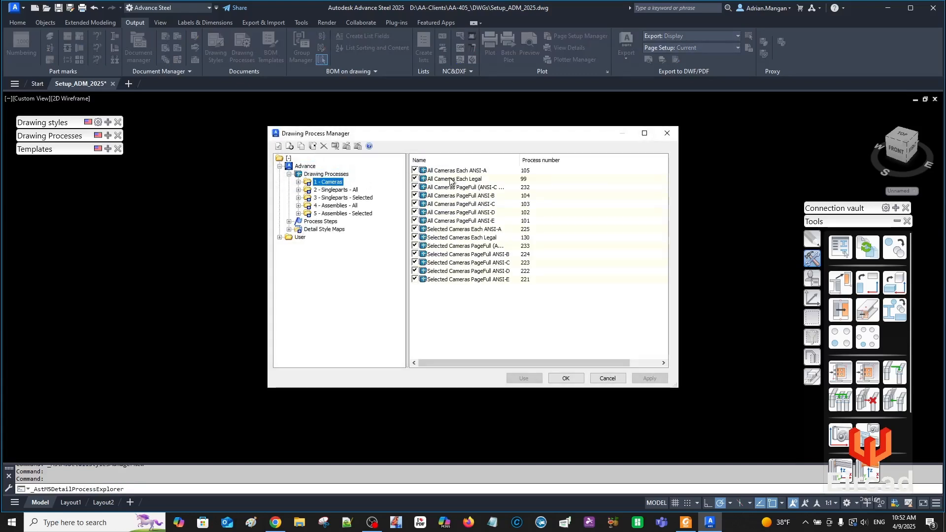
pyautogui.click(415, 170)
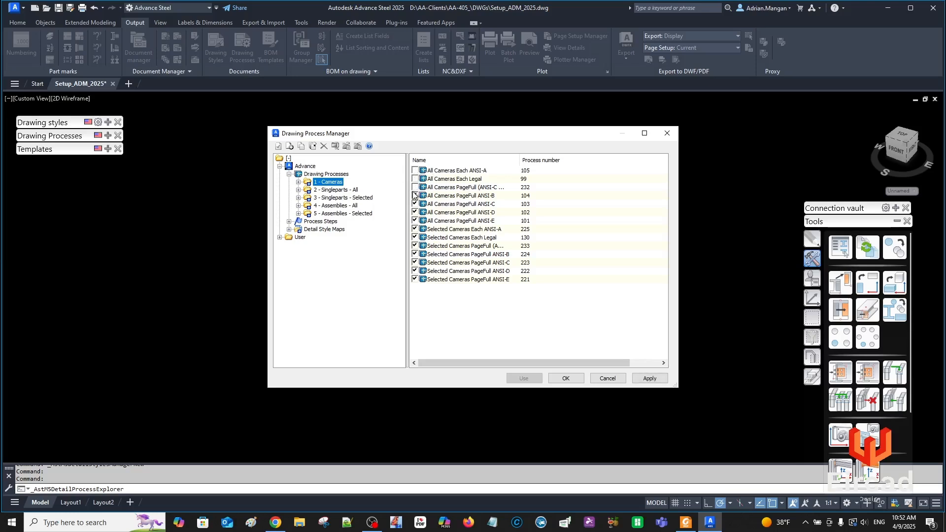
pyautogui.click(415, 229)
pyautogui.click(414, 279)
# Turn off every enabled drawing process in the Advance category 2 - Singleparts - All
pyautogui.click(335, 189)
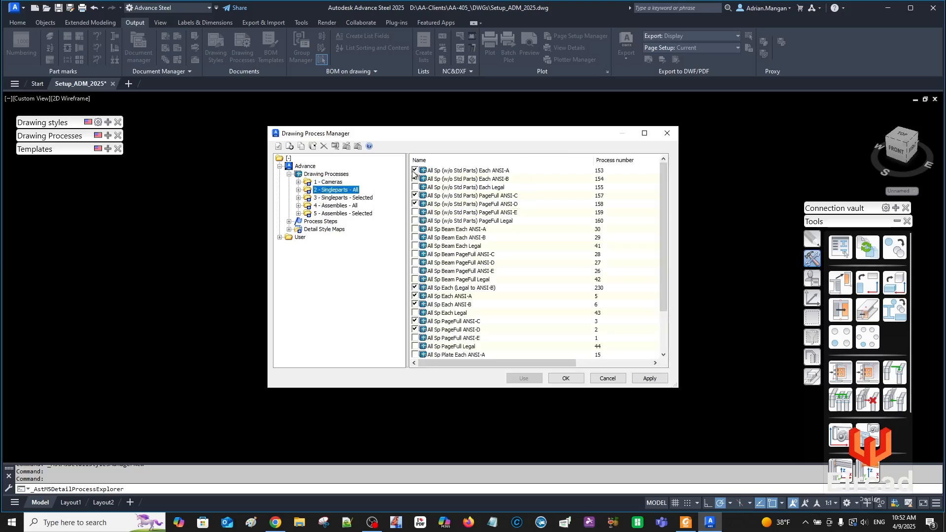
pyautogui.click(415, 195)
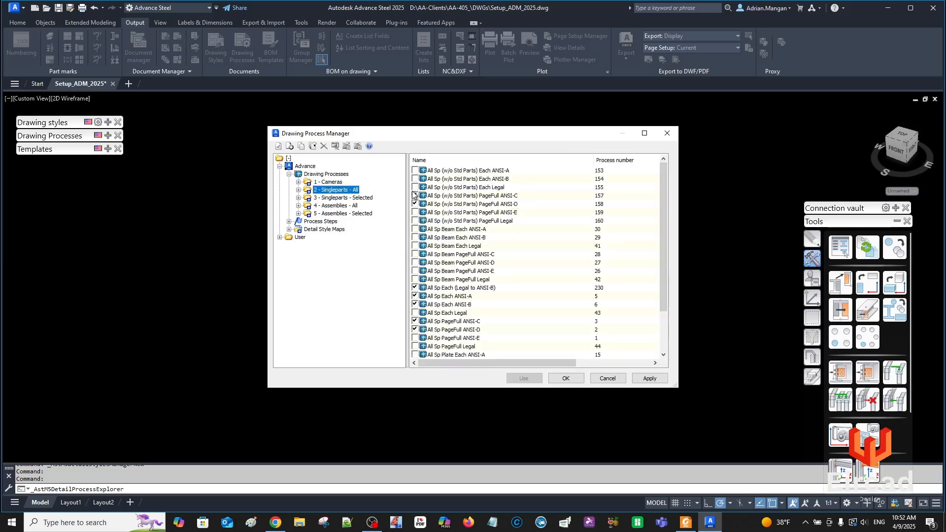
pyautogui.scroll(-2, 418, 241)
pyautogui.click(415, 254)
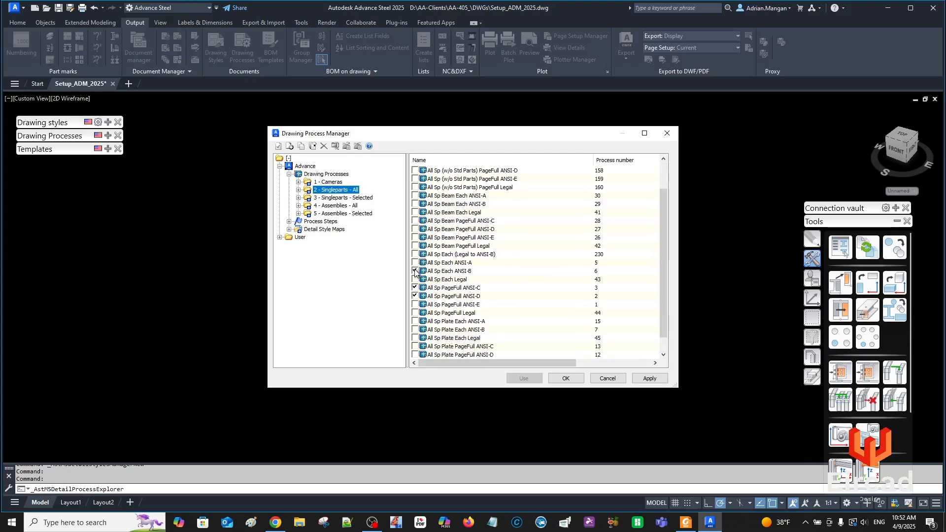
pyautogui.scroll(-1, 415, 279)
pyautogui.click(414, 279)
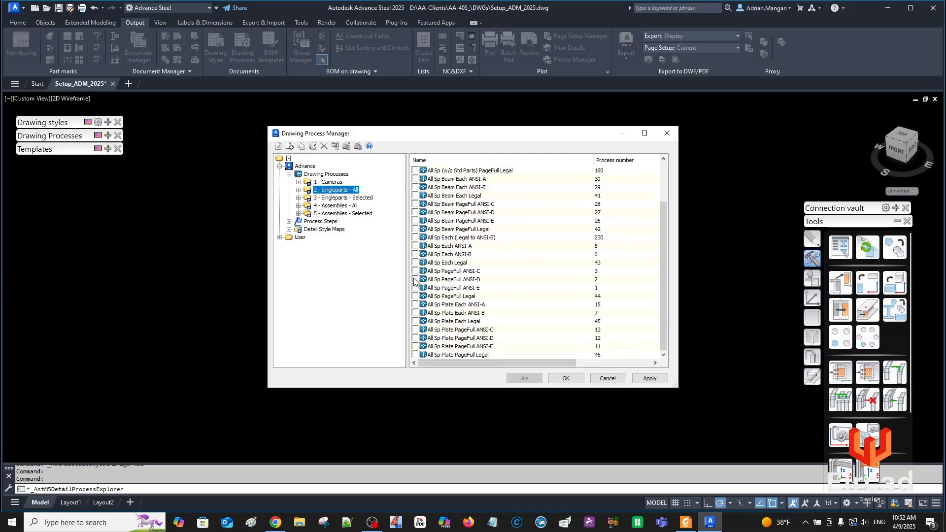
# Turn off every enabled drawing process in the Advance category 3 - Singleparts - Selected
pyautogui.click(326, 197)
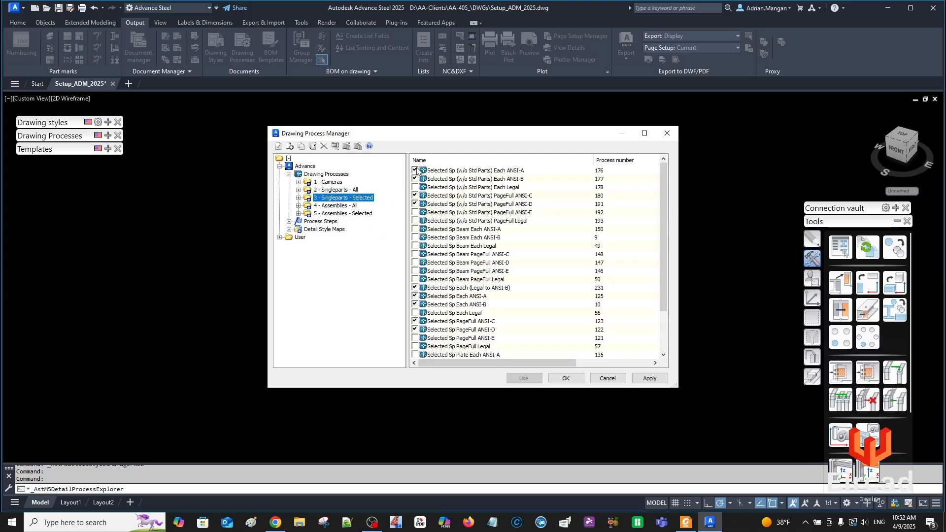
pyautogui.click(415, 179)
pyautogui.click(415, 287)
pyautogui.scroll(-2, 416, 310)
pyautogui.click(415, 288)
pyautogui.scroll(-1, 416, 288)
# Turn off every enabled drawing process in the Advance category 4 - Assemblies - All
pyautogui.click(335, 205)
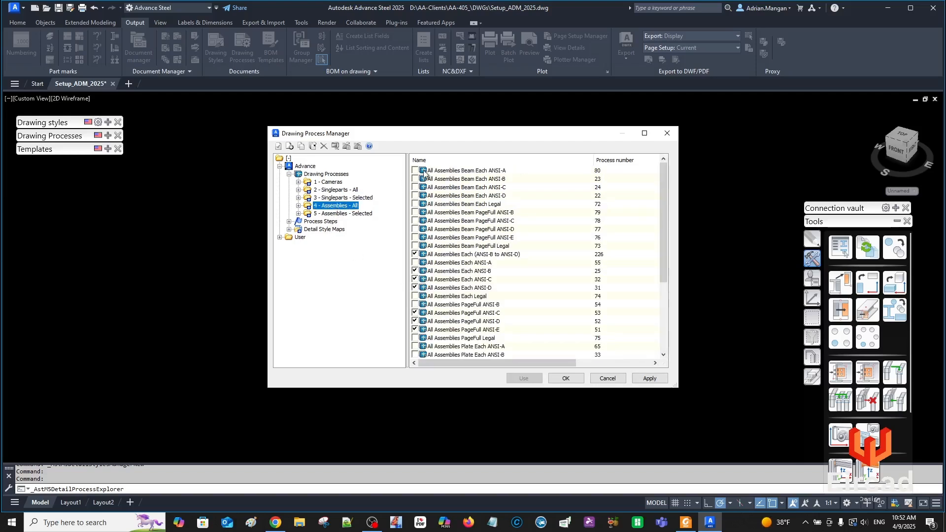
pyautogui.scroll(-2, 416, 270)
pyautogui.click(414, 229)
pyautogui.click(415, 246)
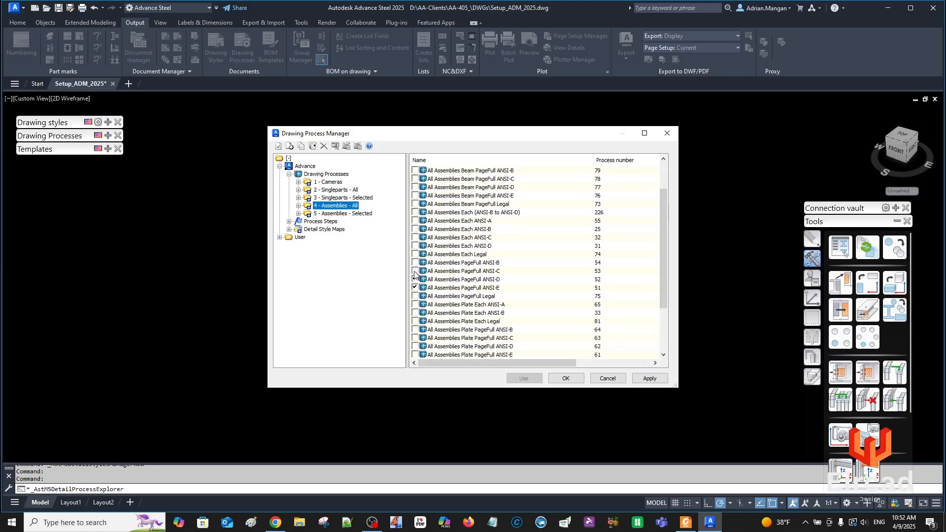
pyautogui.scroll(-1, 411, 295)
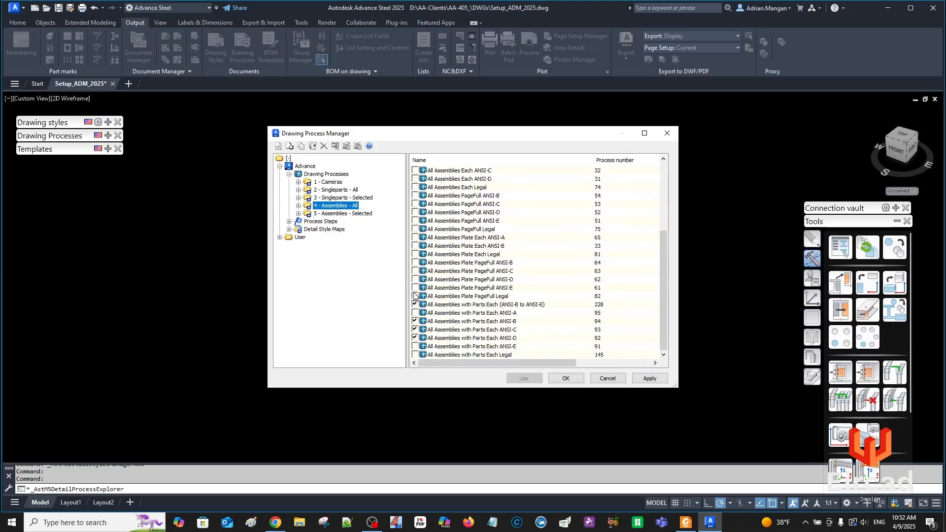
pyautogui.click(414, 320)
# Turn off every enabled drawing process in the Advance category 5 - Assemblies - Selected, and apply and accept the process changes
pyautogui.click(318, 213)
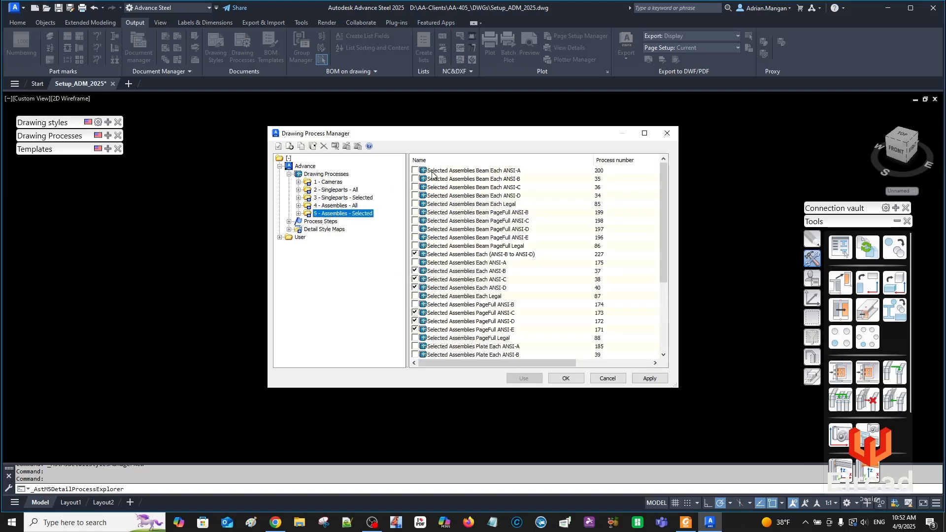
pyautogui.click(414, 288)
pyautogui.click(414, 313)
pyautogui.click(415, 321)
pyautogui.click(414, 330)
pyautogui.scroll(-5, 415, 319)
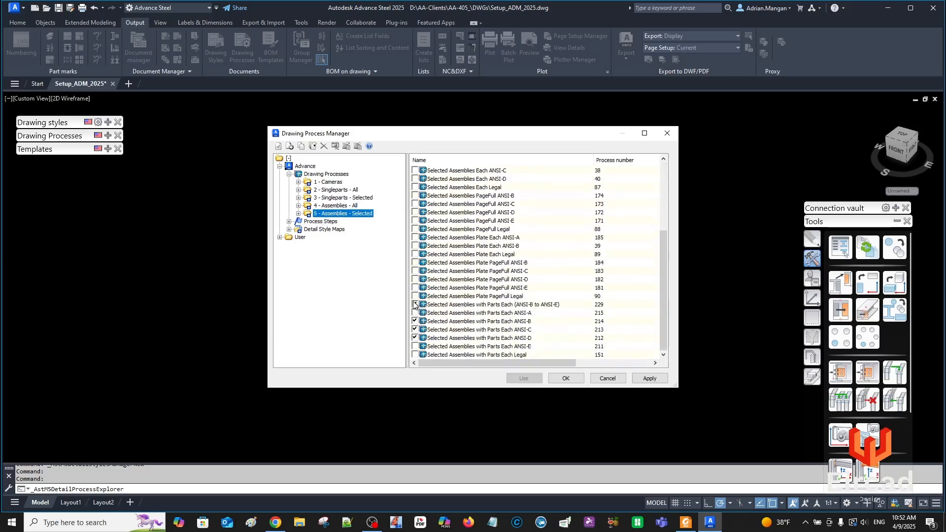
pyautogui.click(414, 330)
pyautogui.click(638, 378)
pyautogui.click(572, 378)
pyautogui.moveTo(376, 298); pyautogui.dragTo(384, 281, button='middle')
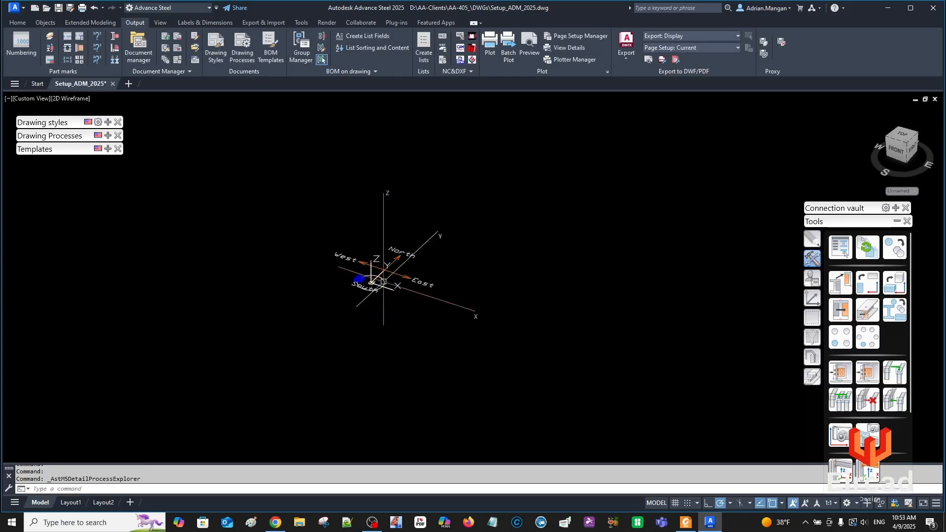
pyautogui.scroll(2, 382, 282)
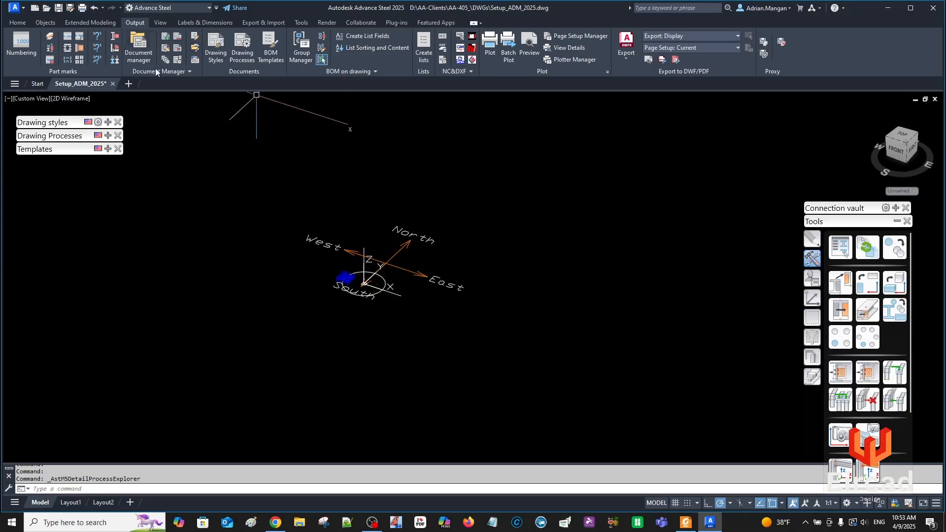
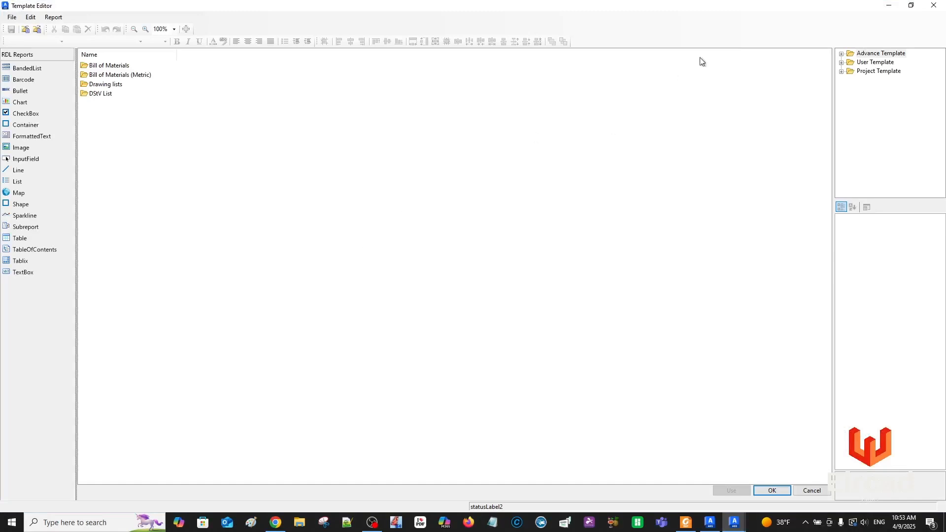
# In the Template Editor, turn off the report templates in the Advance Bill of Materials category Assembly lists
pyautogui.click(850, 53)
pyautogui.click(841, 53)
pyautogui.moveTo(832, 75); pyautogui.dragTo(779, 77)
pyautogui.click(820, 63)
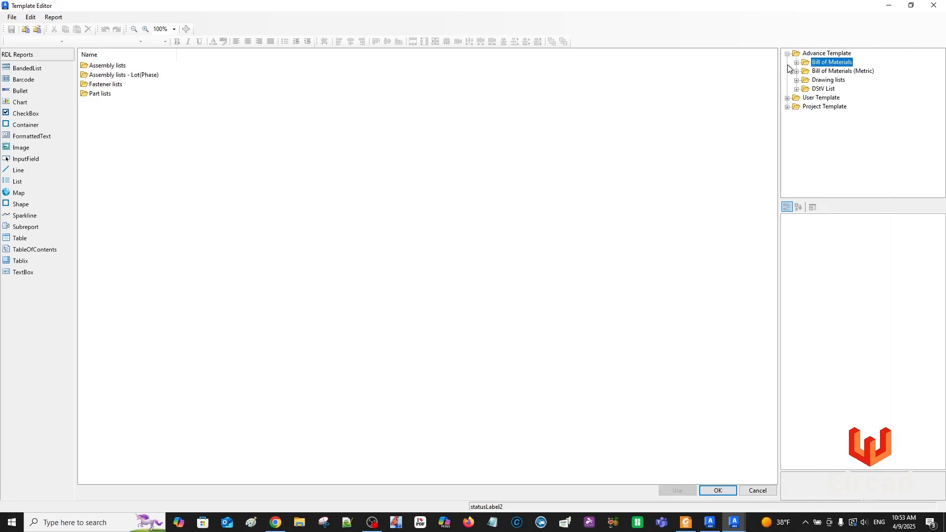
pyautogui.doubleClick(821, 63)
pyautogui.click(838, 74)
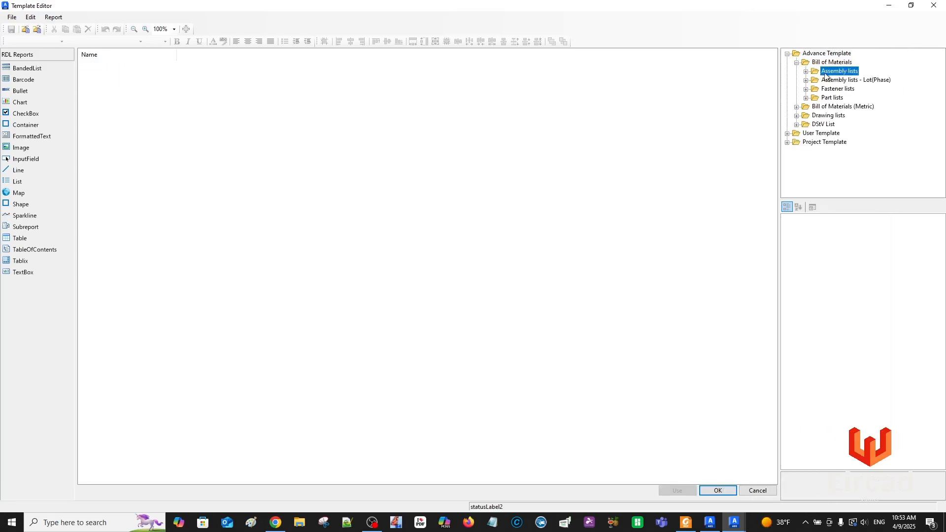
pyautogui.doubleClick(838, 73)
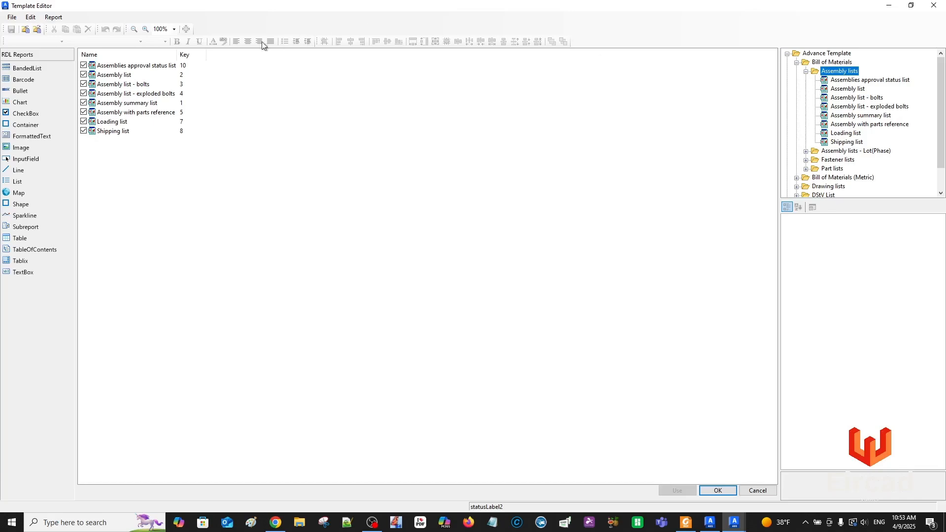
pyautogui.click(82, 72)
# Turn off all report templates in the Advance Bill of Materials category Assembly lists - Lot(Phase)
pyautogui.click(837, 151)
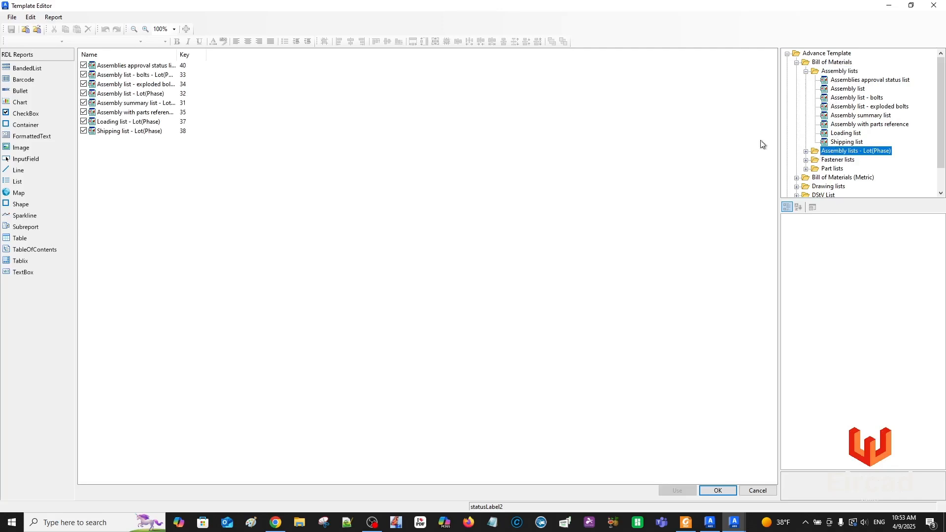
pyautogui.click(83, 65)
pyautogui.click(83, 74)
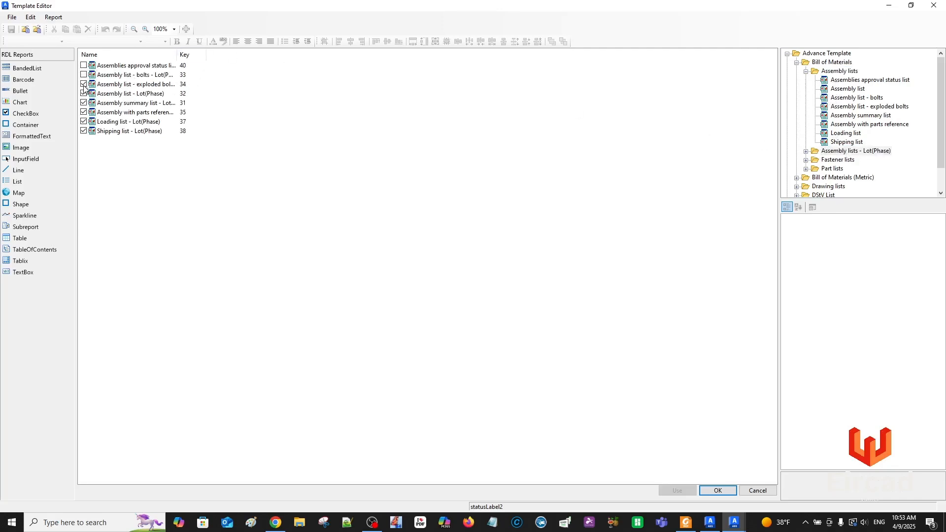
pyautogui.click(84, 102)
pyautogui.click(84, 112)
pyautogui.click(84, 121)
pyautogui.click(84, 131)
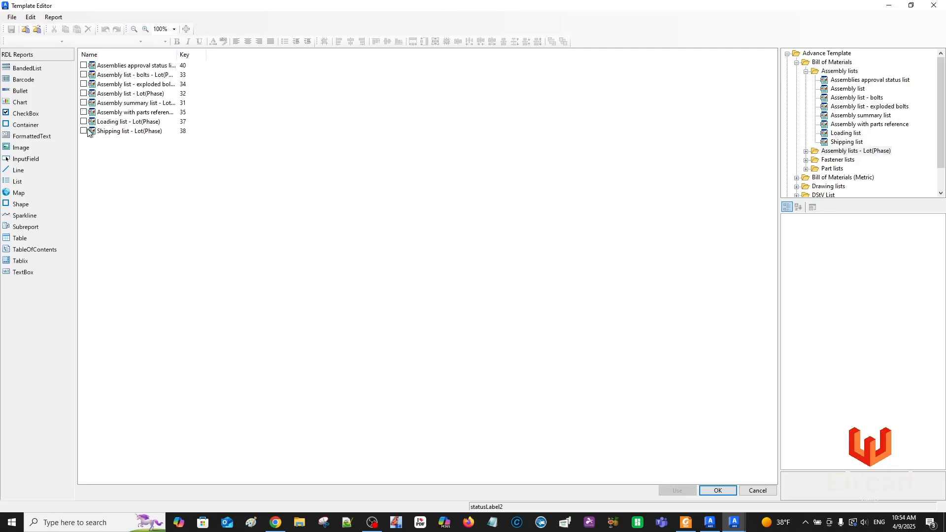
# Turn off all report templates in the Advance Bill of Materials category Fastener lists, from Anchor list through Shear stud list
pyautogui.click(825, 160)
pyautogui.click(83, 65)
pyautogui.click(83, 74)
pyautogui.click(83, 84)
pyautogui.click(84, 94)
pyautogui.click(83, 103)
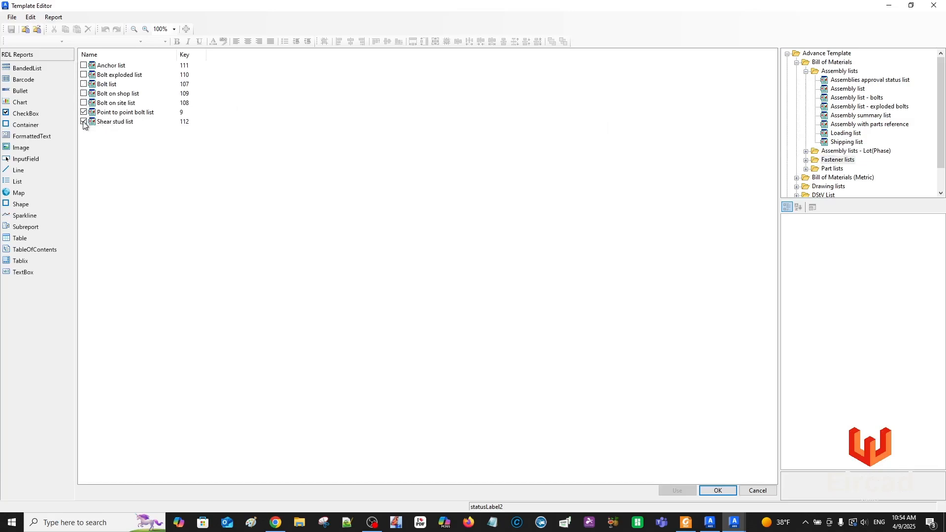
pyautogui.click(83, 112)
# Turn off all report templates in the Advance Bill of Materials category Part lists, from Article list through Saw list pictures
pyautogui.click(831, 169)
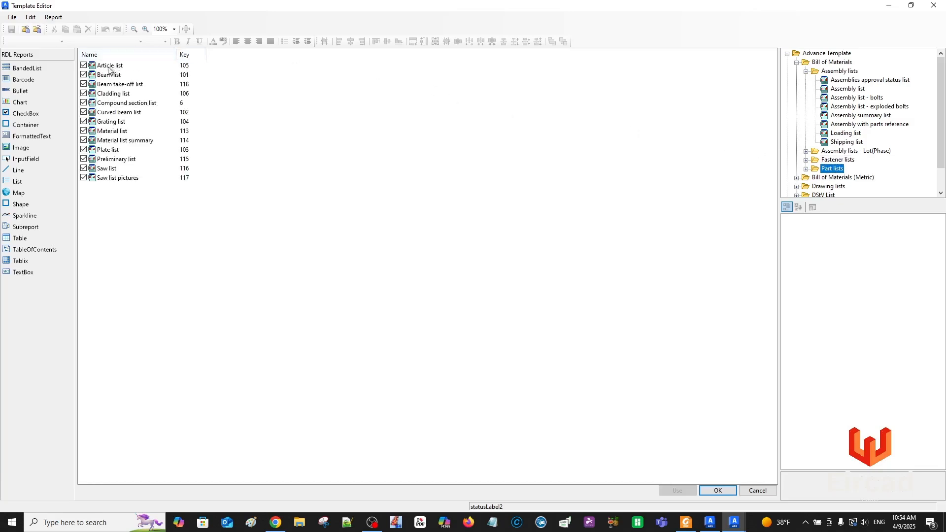
pyautogui.click(84, 65)
pyautogui.click(83, 84)
pyautogui.click(81, 94)
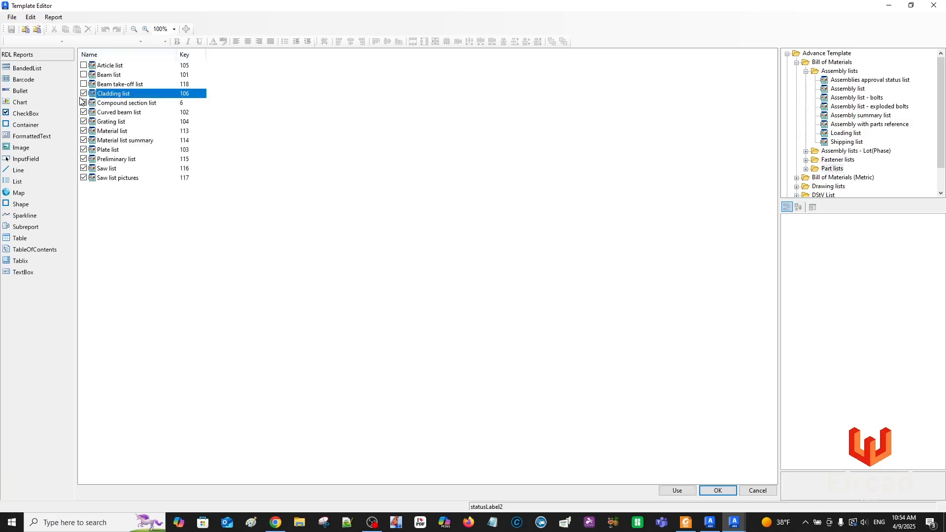
pyautogui.click(83, 94)
pyautogui.click(81, 103)
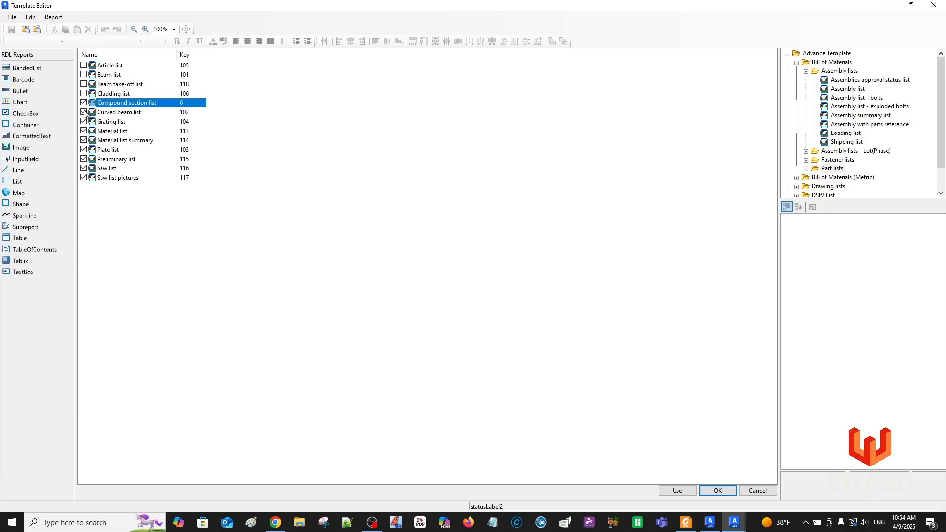
pyautogui.click(84, 122)
pyautogui.click(82, 132)
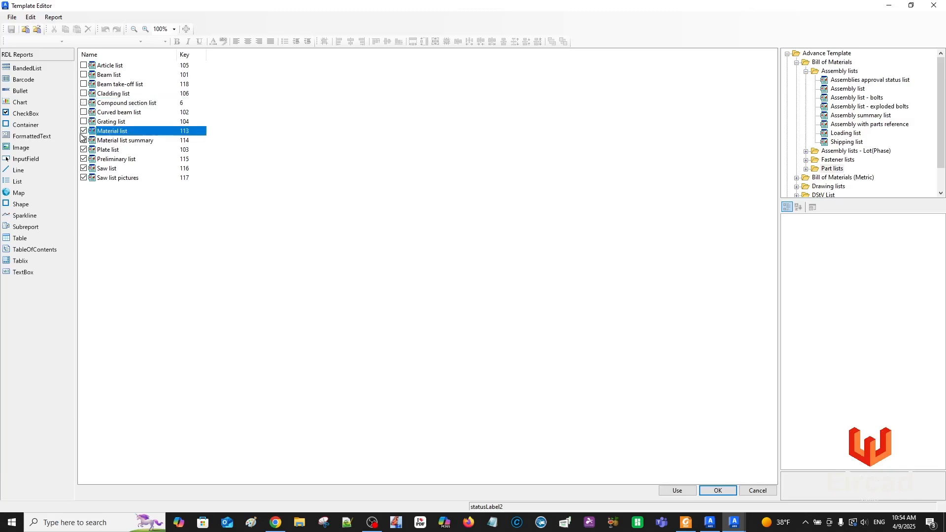
pyautogui.click(83, 131)
pyautogui.click(83, 141)
pyautogui.click(83, 159)
pyautogui.click(83, 178)
# Check the template states in the Bill of Materials (Metric) categories for assembly, Lot(Phase), fastener and part lists
pyautogui.scroll(-1, 855, 163)
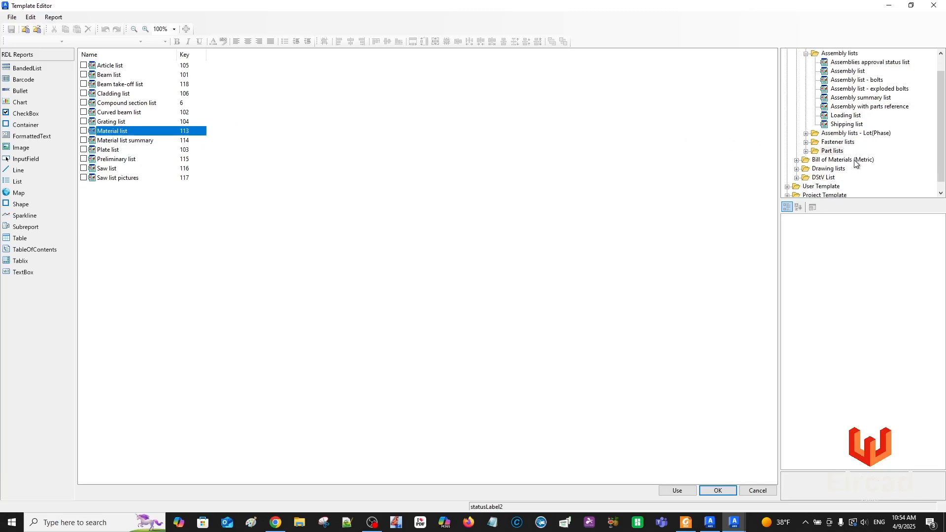
pyautogui.click(844, 160)
pyautogui.click(795, 162)
pyautogui.click(828, 160)
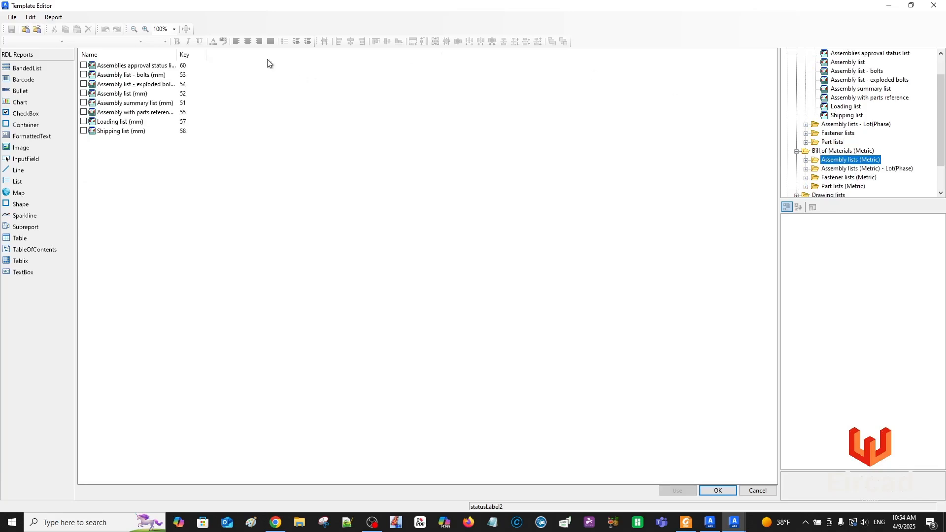
pyautogui.click(835, 171)
pyautogui.click(837, 177)
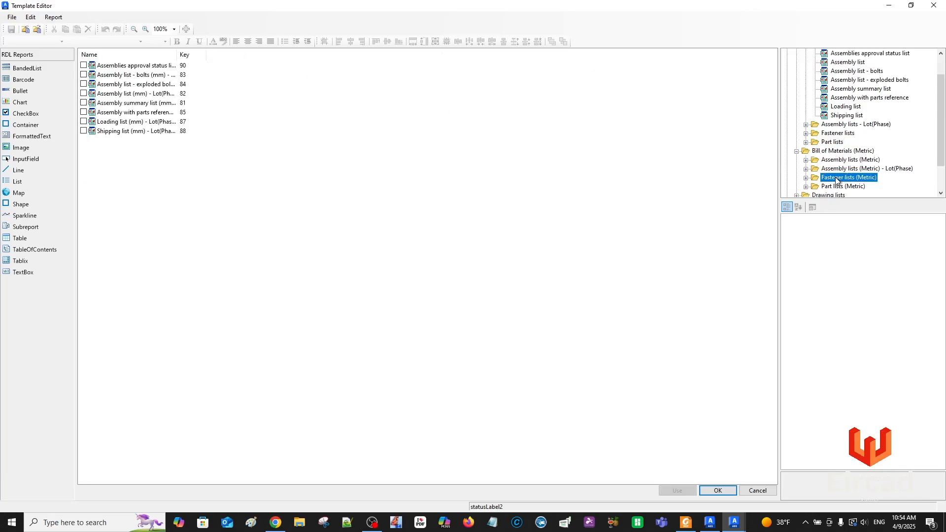
pyautogui.click(838, 187)
pyautogui.scroll(-1, 831, 180)
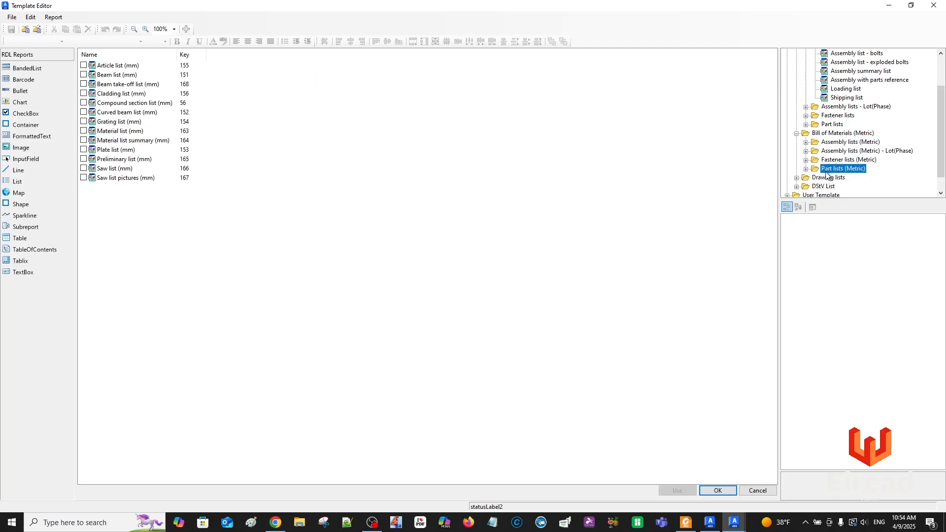
# Turn off all five report templates in the Advance category Drawing lists, from Drawings approval status list through List of parts on drawings
pyautogui.click(825, 179)
pyautogui.click(797, 178)
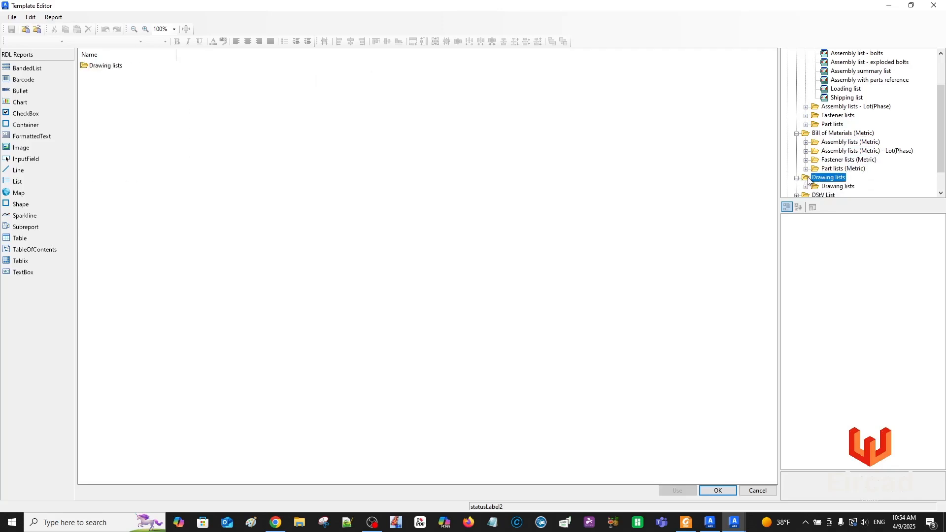
pyautogui.click(822, 185)
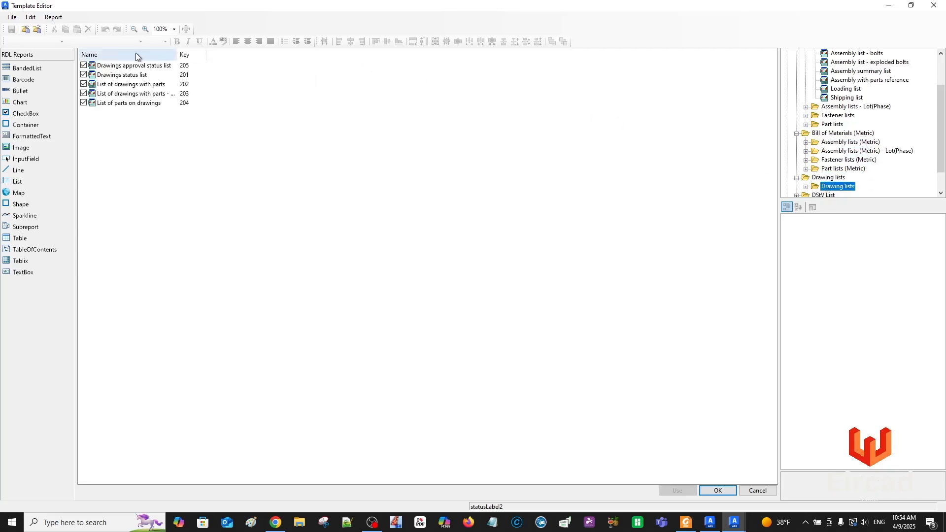
pyautogui.click(84, 65)
pyautogui.click(84, 74)
pyautogui.click(84, 94)
pyautogui.click(84, 103)
pyautogui.scroll(-1, 798, 170)
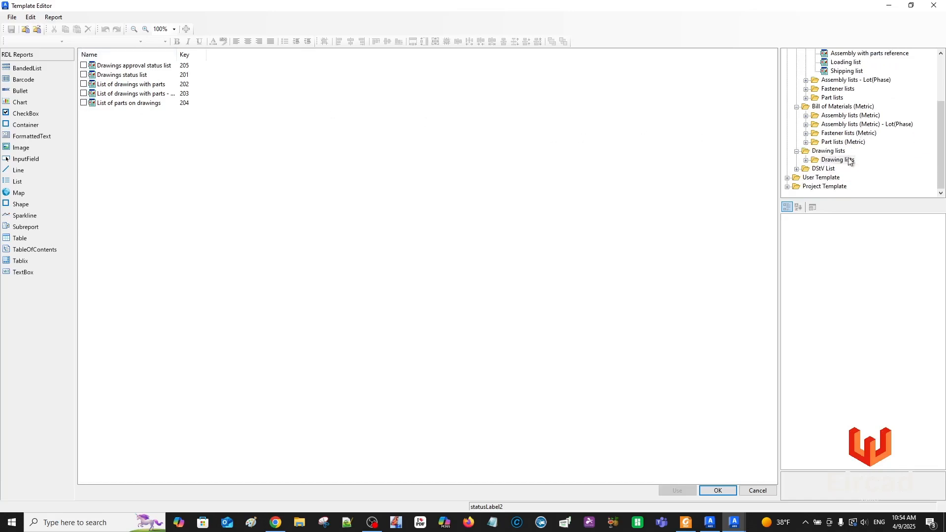
# Check the template states in the Advance DStV List, Drawing lists and Bill of Materials (Metric) categories
pyautogui.click(797, 168)
pyautogui.click(832, 177)
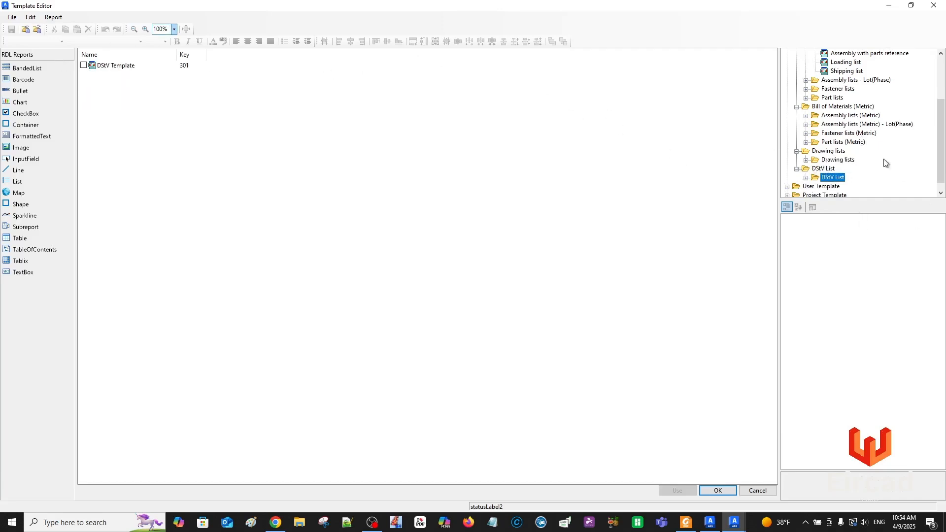
pyautogui.scroll(-1, 848, 176)
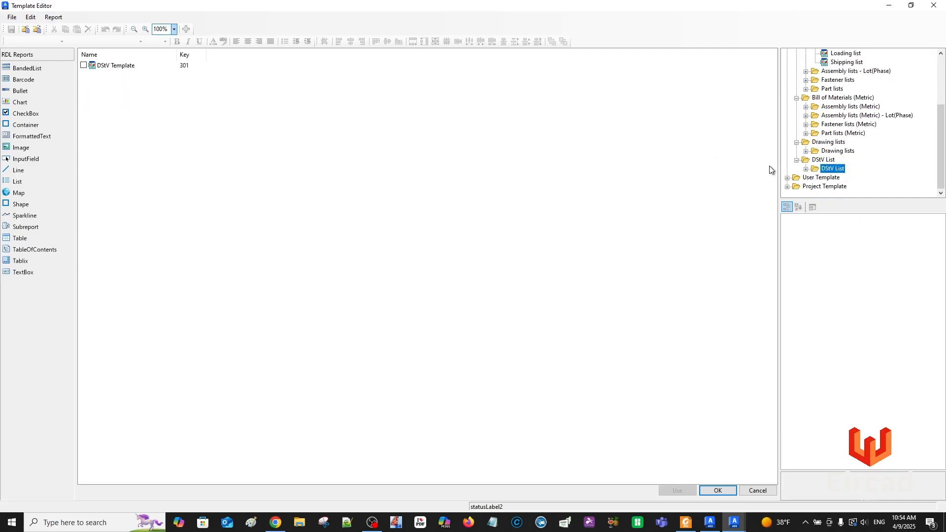
pyautogui.click(835, 152)
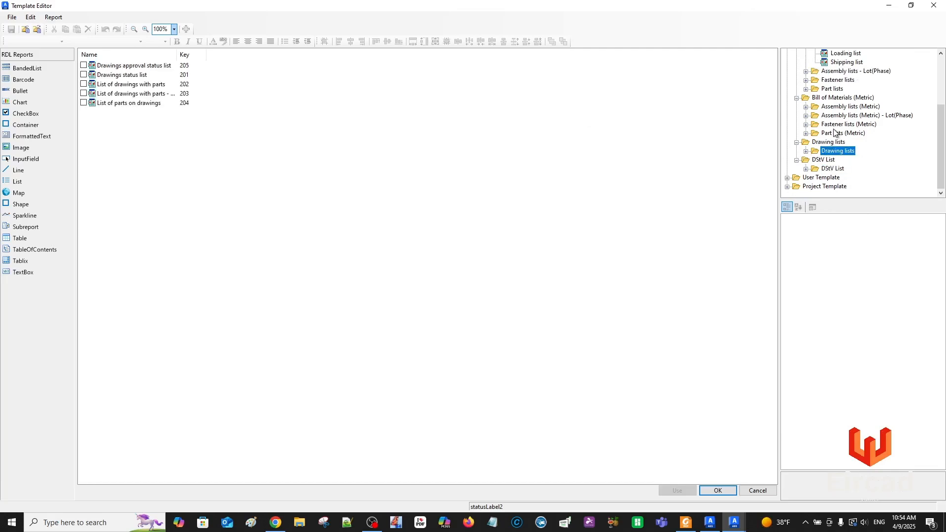
pyautogui.click(835, 132)
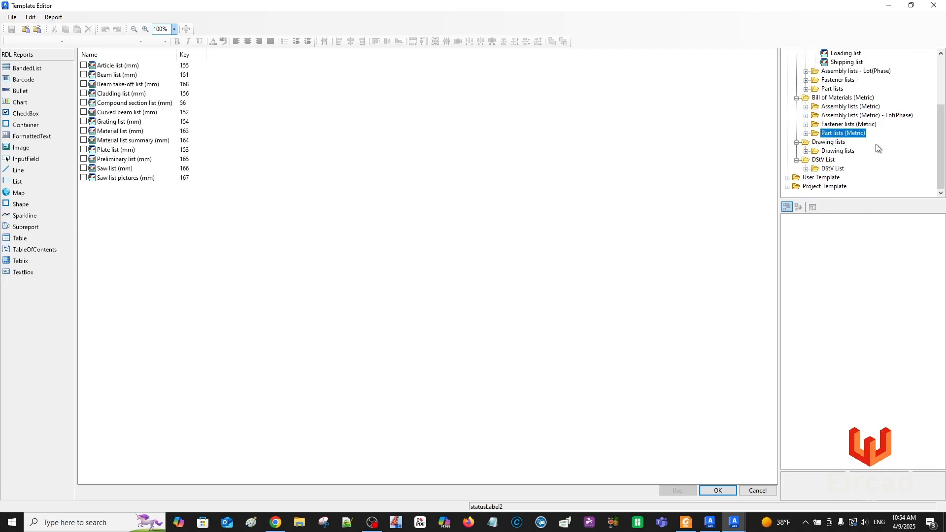
pyautogui.click(842, 125)
pyautogui.click(839, 116)
pyautogui.click(841, 107)
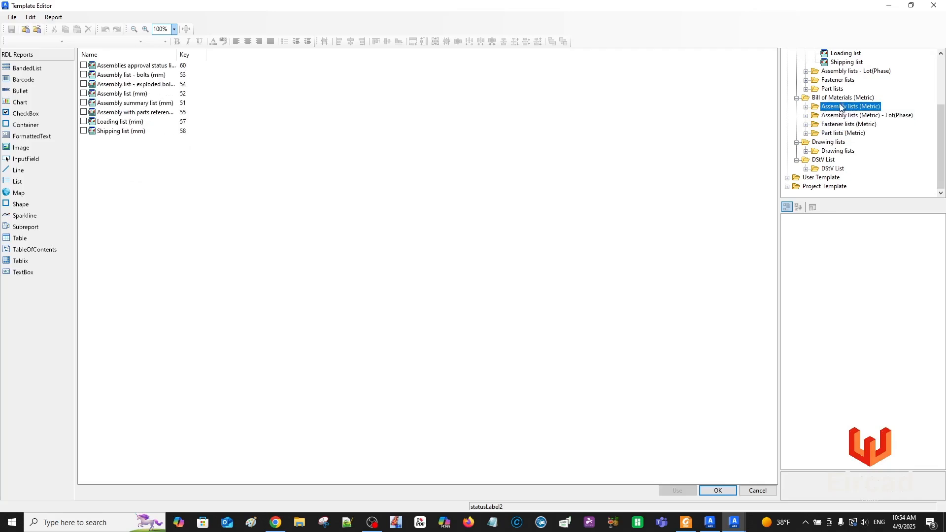
# Check the Bill of Materials part, fastener and assembly list templates, and accept the changes in the Template Editor
pyautogui.click(831, 88)
pyautogui.doubleClick(832, 89)
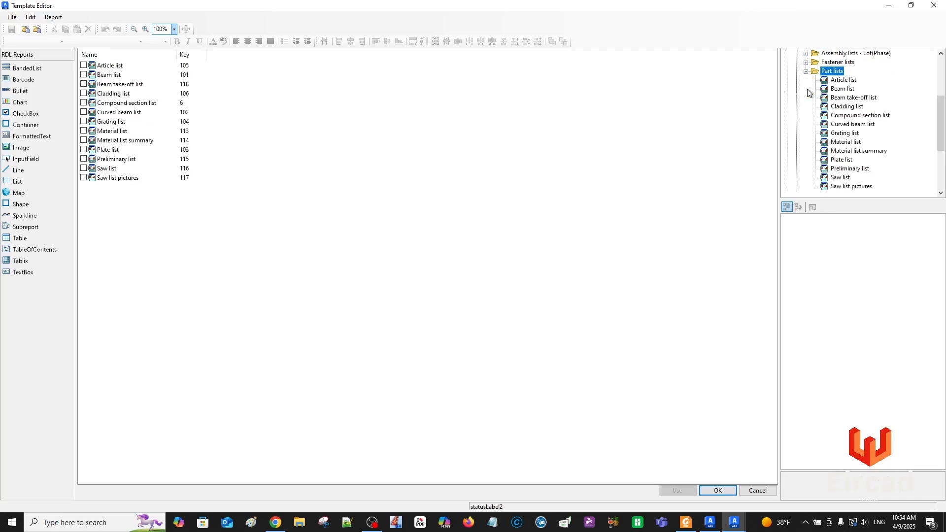
pyautogui.scroll(1, 833, 91)
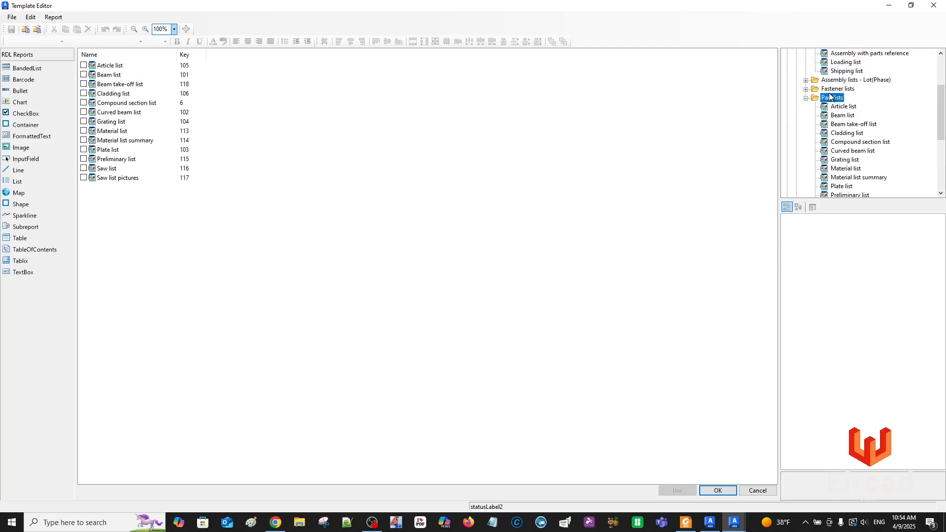
pyautogui.click(805, 90)
pyautogui.click(840, 91)
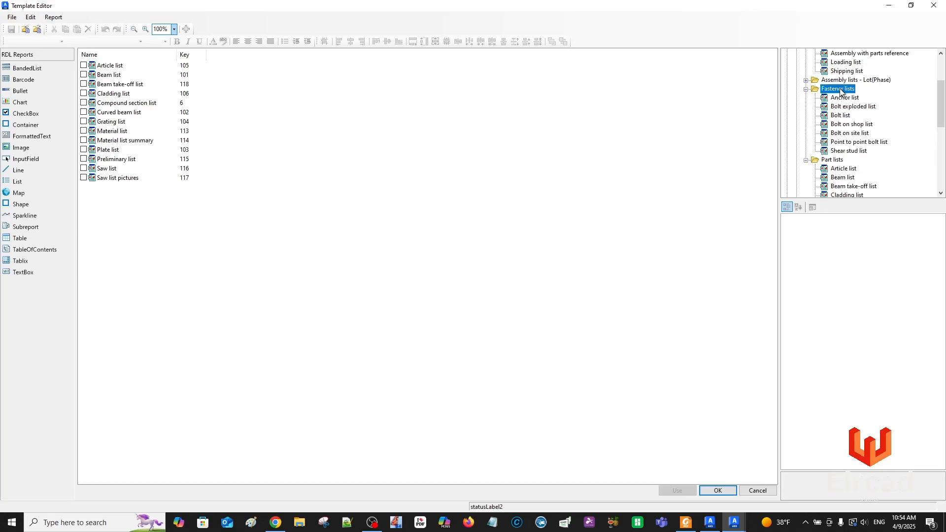
pyautogui.click(840, 80)
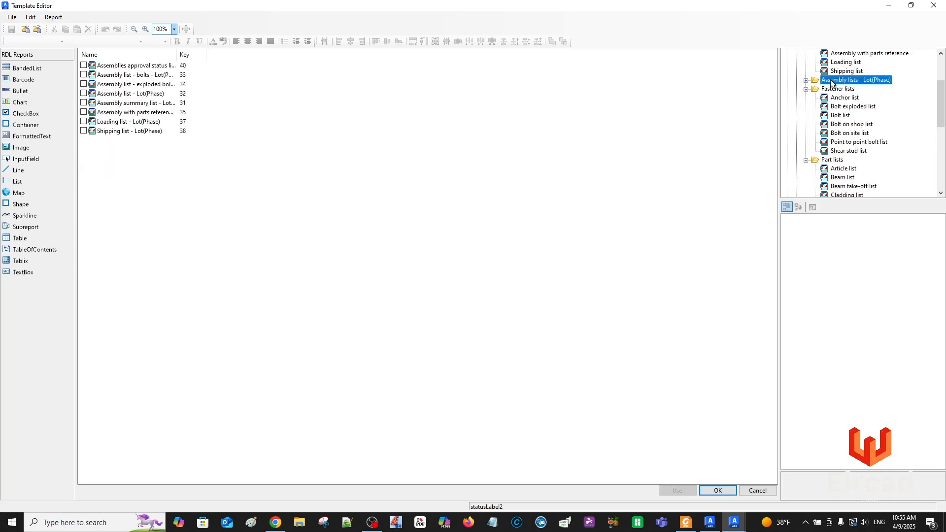
pyautogui.scroll(2, 837, 81)
pyautogui.scroll(1, 837, 82)
pyautogui.click(839, 72)
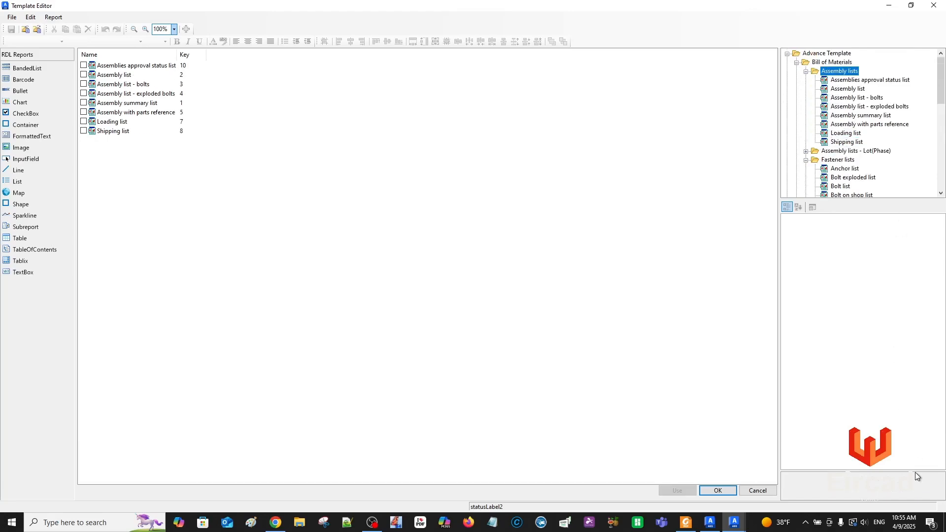
pyautogui.click(712, 490)
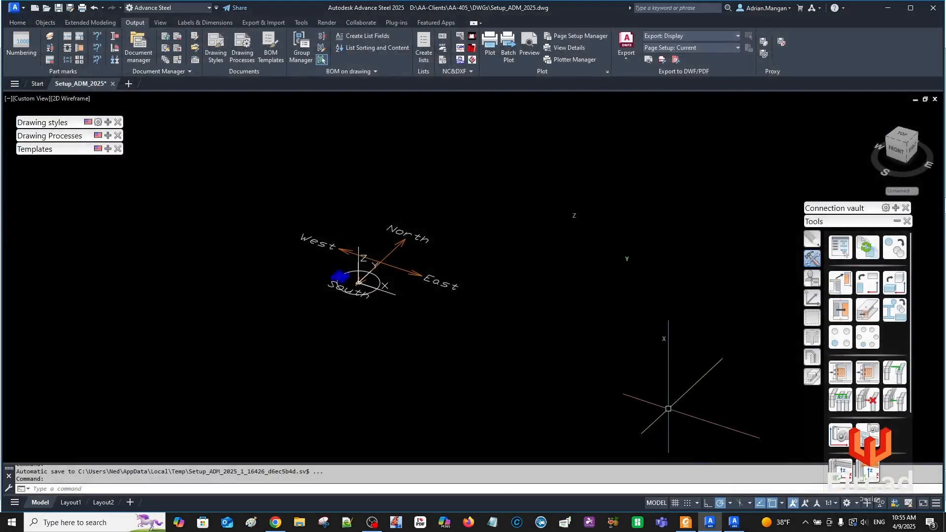
# Close the Drawing styles, Drawing Processes and Templates palettes, and save the Setup_ADM_2025 drawing
pyautogui.click(117, 122)
pyautogui.click(118, 136)
pyautogui.click(117, 149)
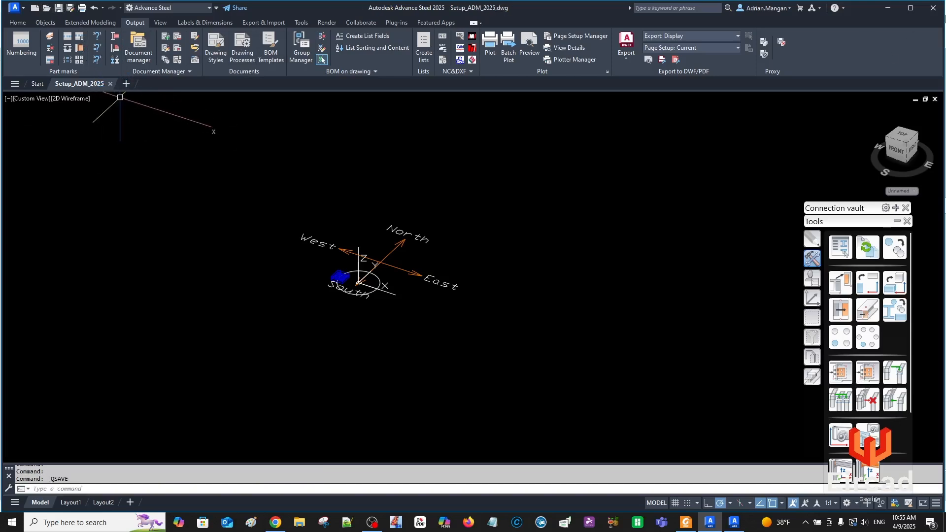
# Close Advance Steel 2025 and the Template Editor window that is still open
pyautogui.click(933, 9)
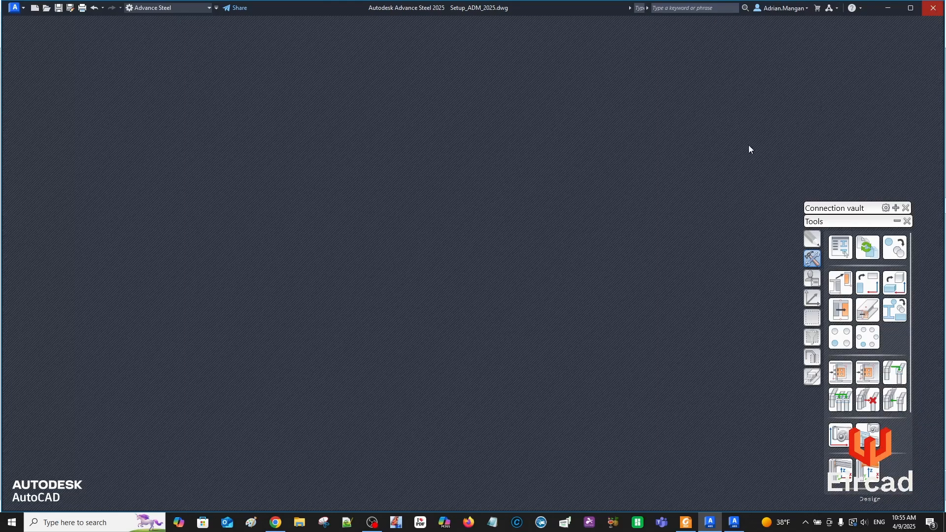
pyautogui.click(841, 248)
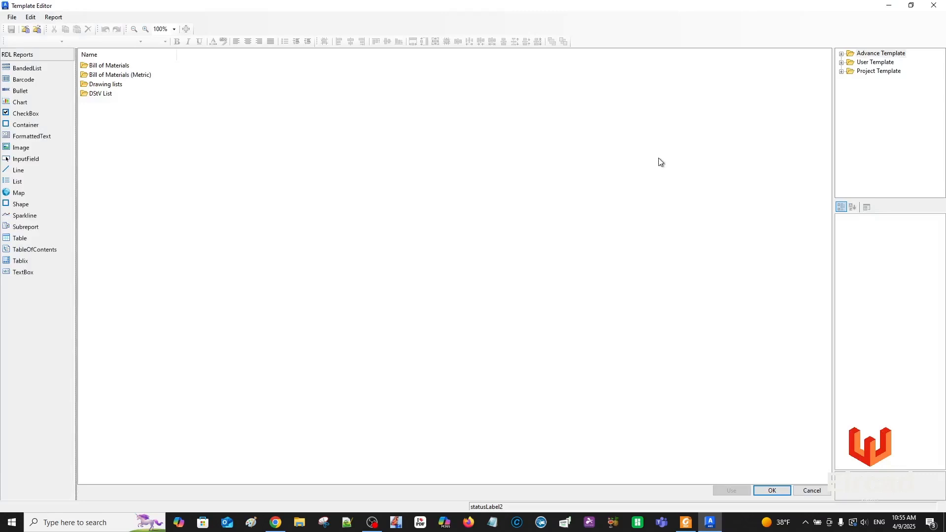
pyautogui.click(934, 6)
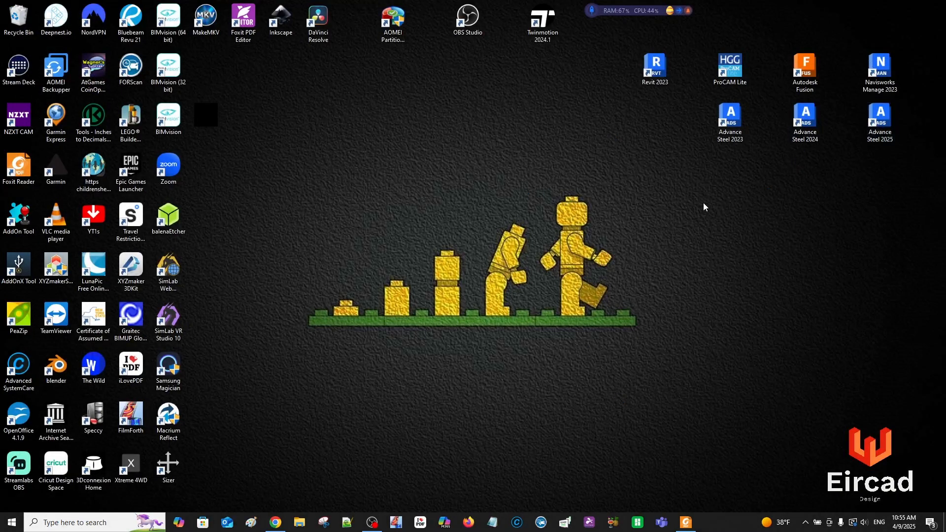
# Restart Advance Steel 2025 and show the recent drawings as a list
pyautogui.doubleClick(880, 123)
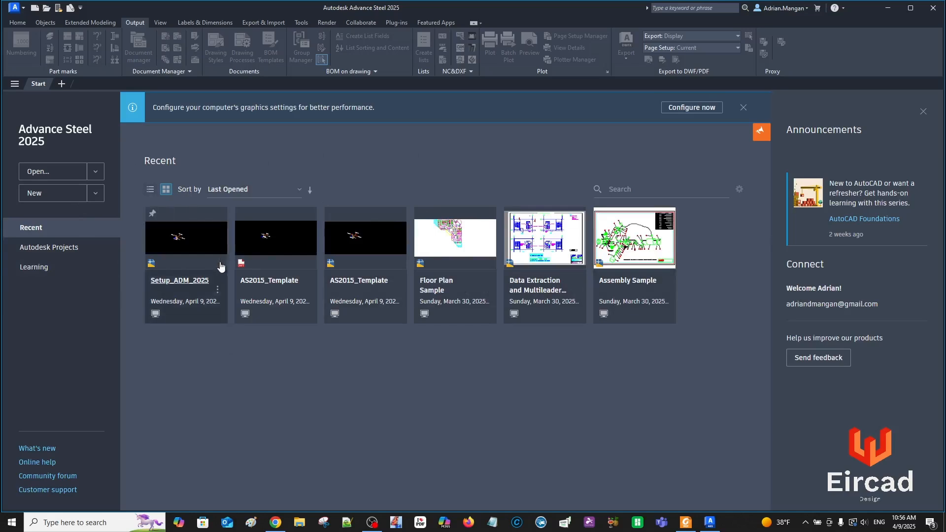
pyautogui.click(151, 196)
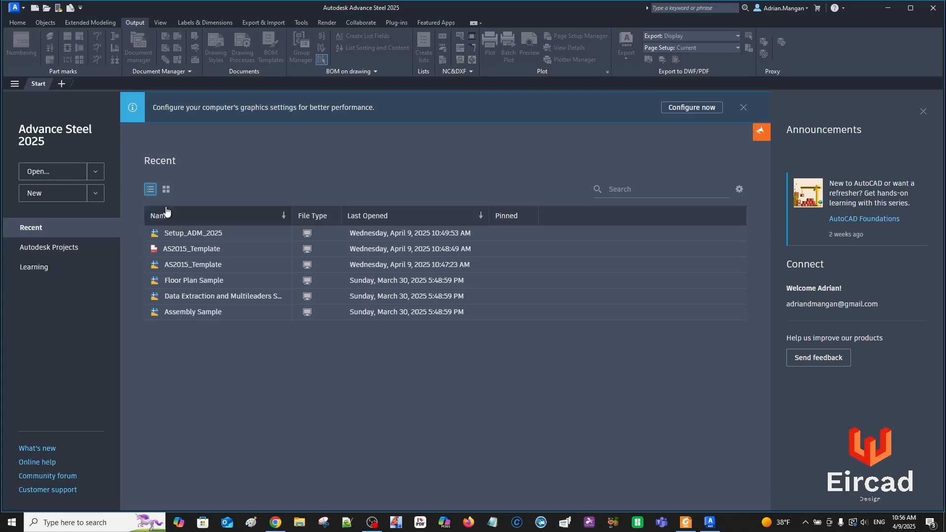
pyautogui.click(61, 85)
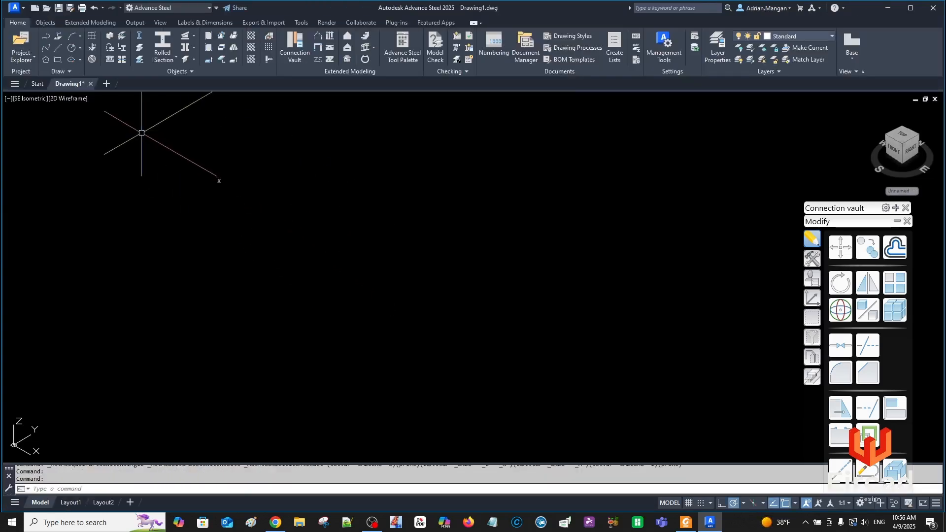
pyautogui.click(91, 83)
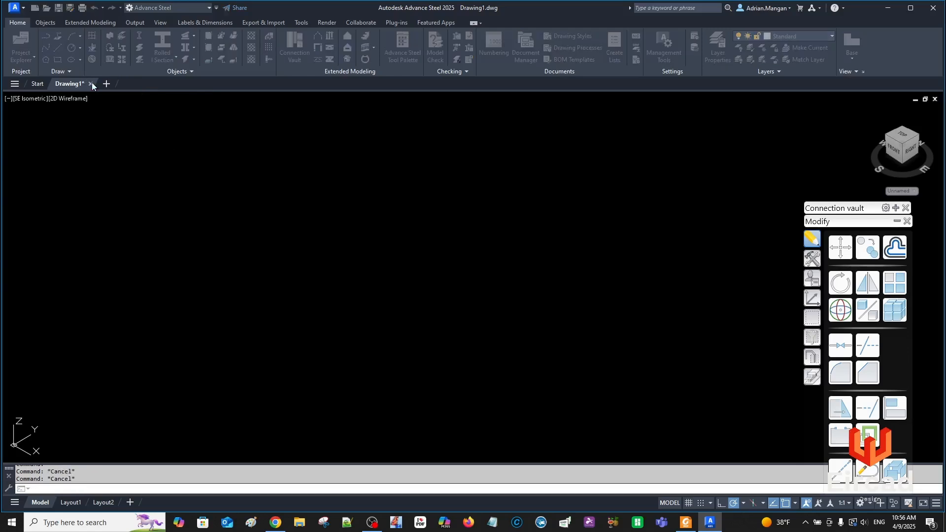
pyautogui.click(476, 281)
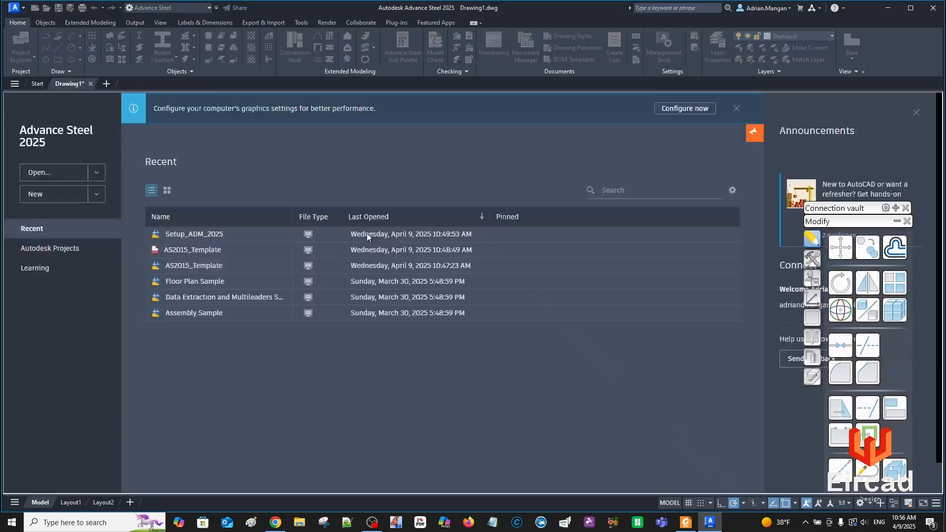
# Open the recent drawing Setup_ADM_2025, examine the compass in the model and dismiss the 3D display performance notice
pyautogui.click(212, 234)
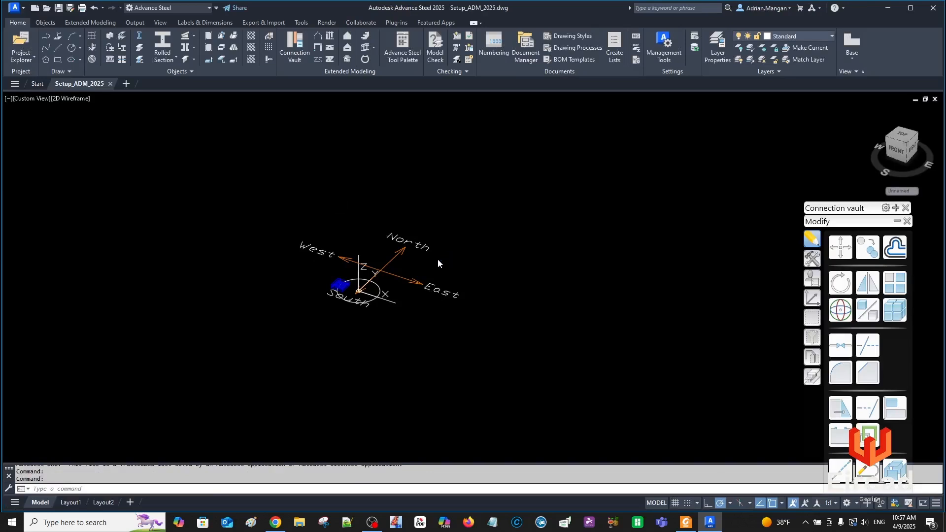
pyautogui.moveTo(434, 263); pyautogui.dragTo(419, 253, button='middle')
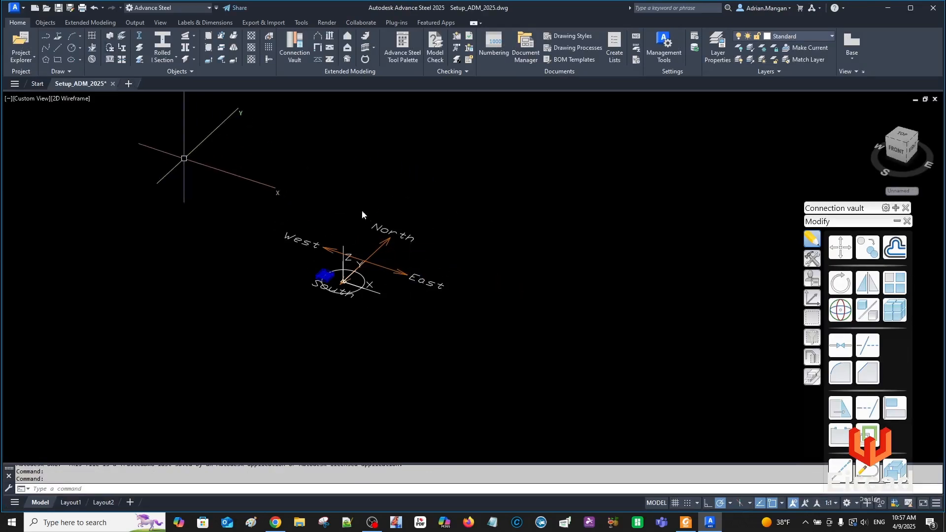
pyautogui.scroll(2, 369, 269)
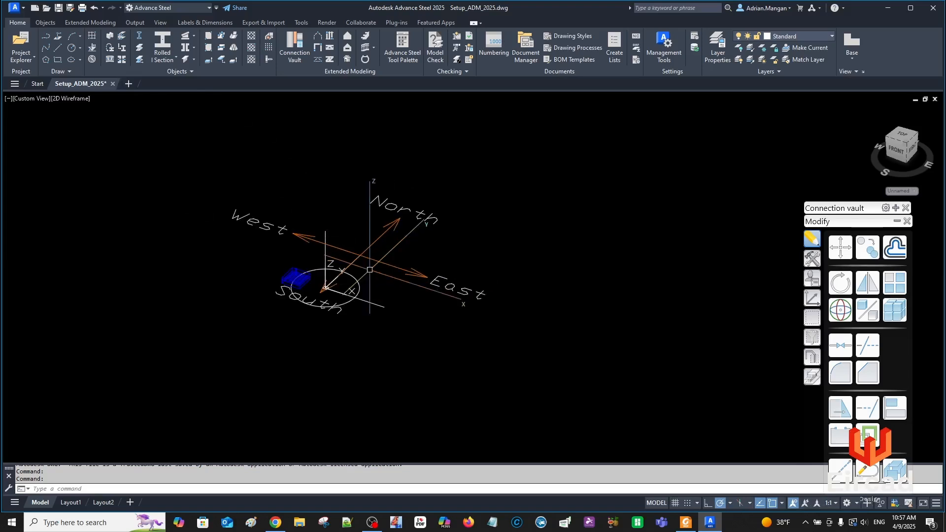
pyautogui.scroll(2, 369, 269)
pyautogui.keyDown('shift'); pyautogui.moveTo(435, 242); pyautogui.dragTo(425, 241, button='middle'); pyautogui.keyUp('shift')
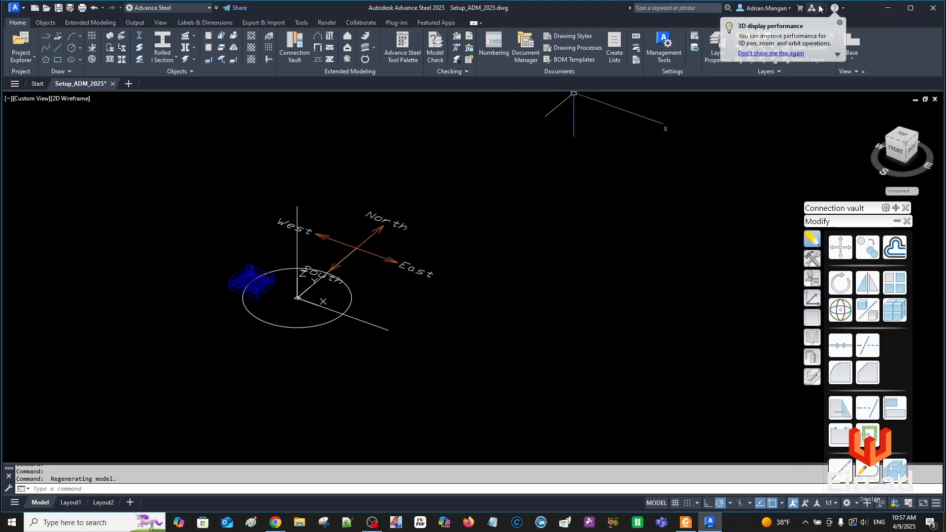
pyautogui.click(840, 23)
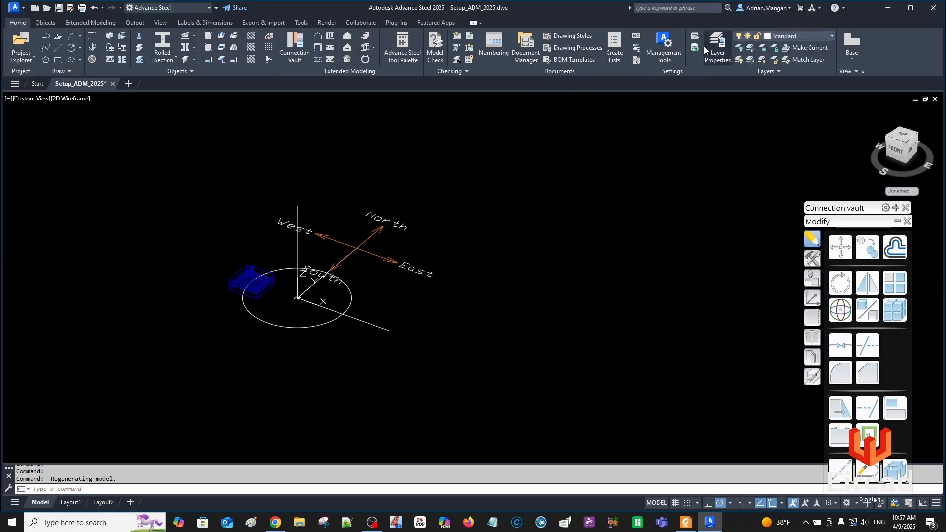
# In the Management Tools options, create a new current author with ADM as both author key and author name
pyautogui.click(664, 49)
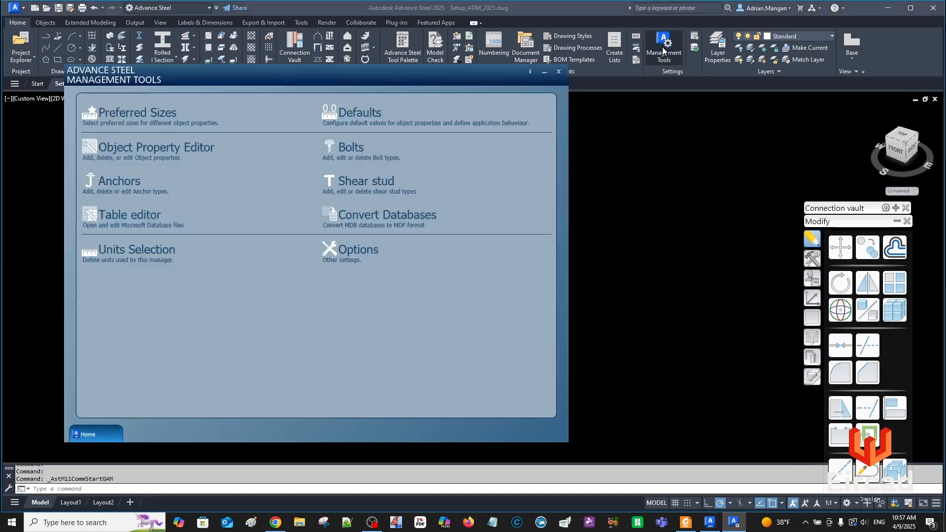
pyautogui.click(344, 246)
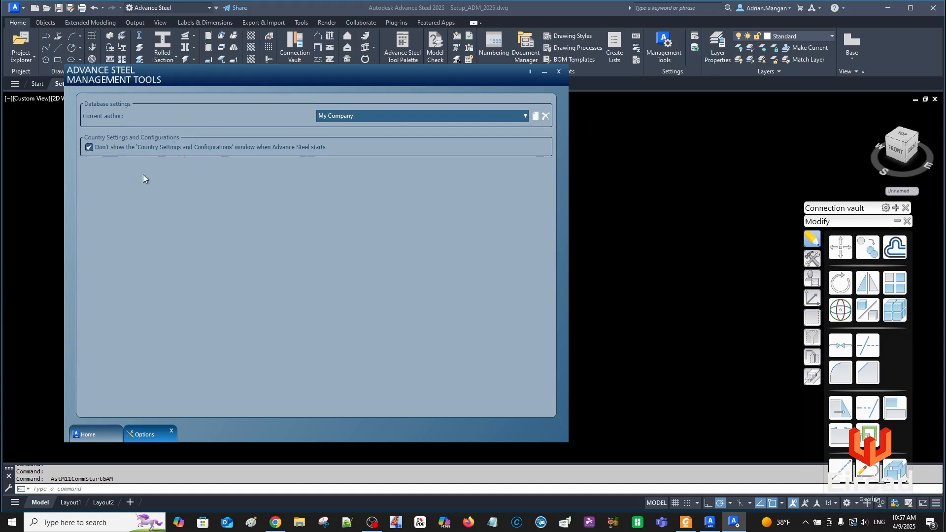
pyautogui.click(535, 118)
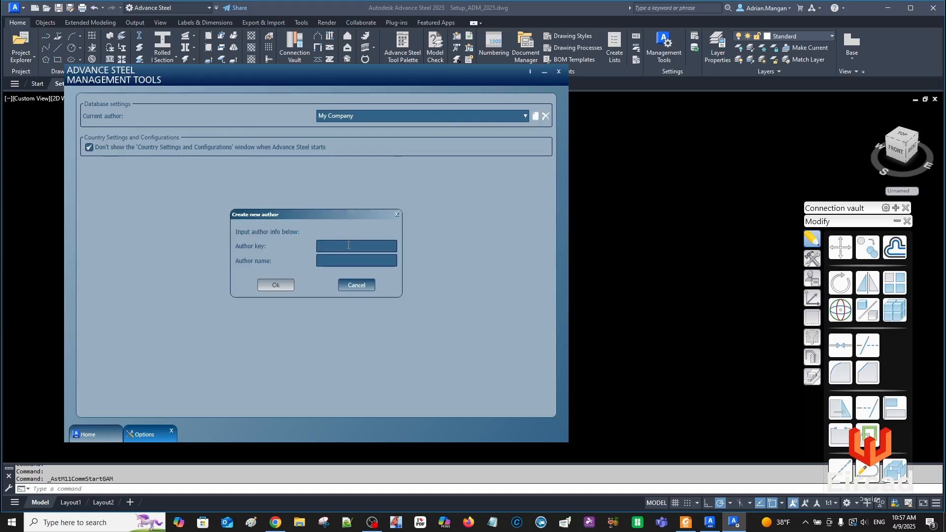
pyautogui.write('ADMADM')
pyautogui.click(276, 286)
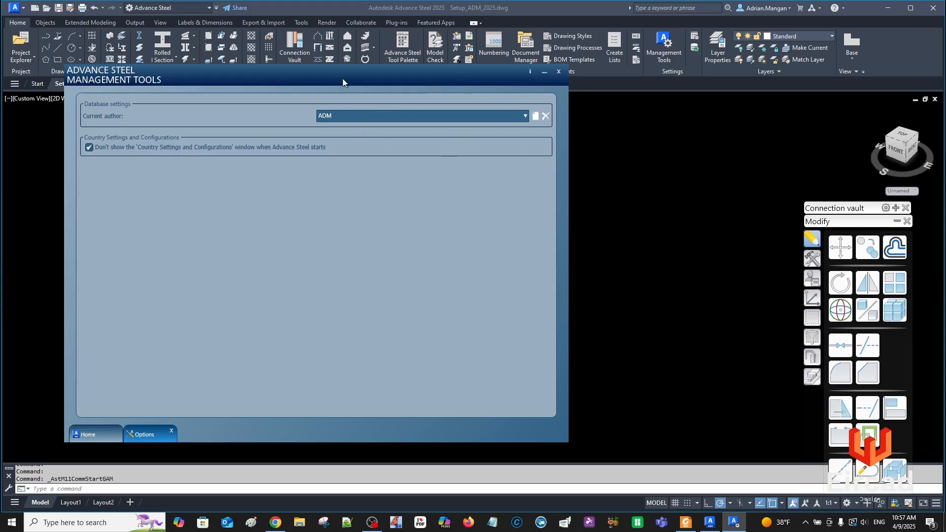
# Create a new profile named ADM in the Management Tools Defaults
pyautogui.click(99, 433)
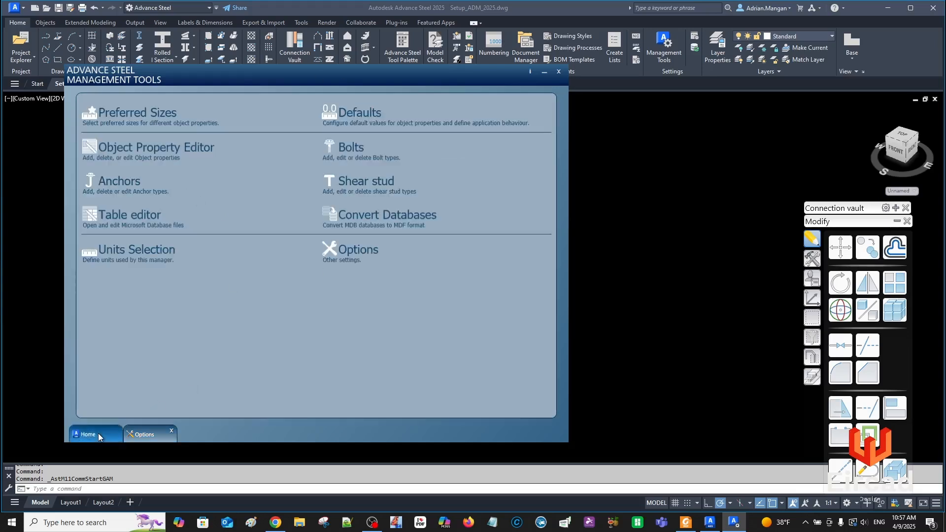
pyautogui.click(370, 117)
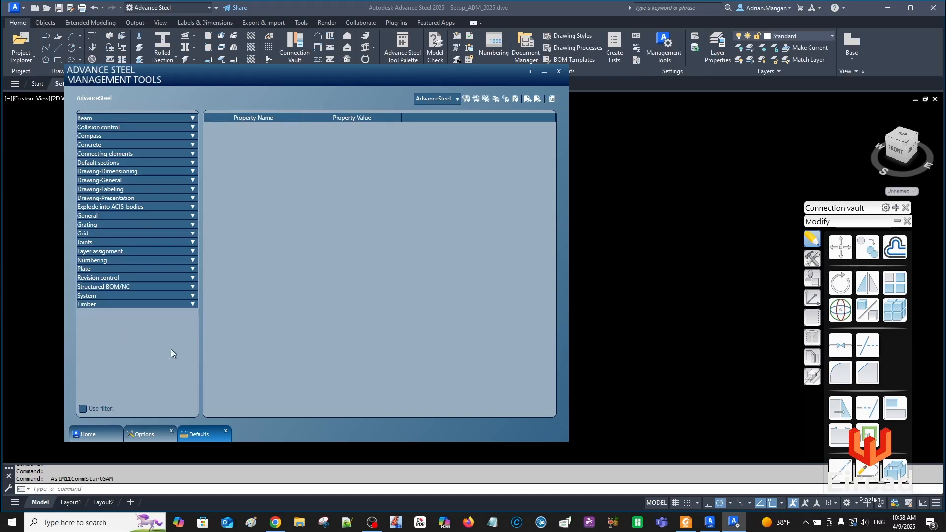
pyautogui.click(477, 99)
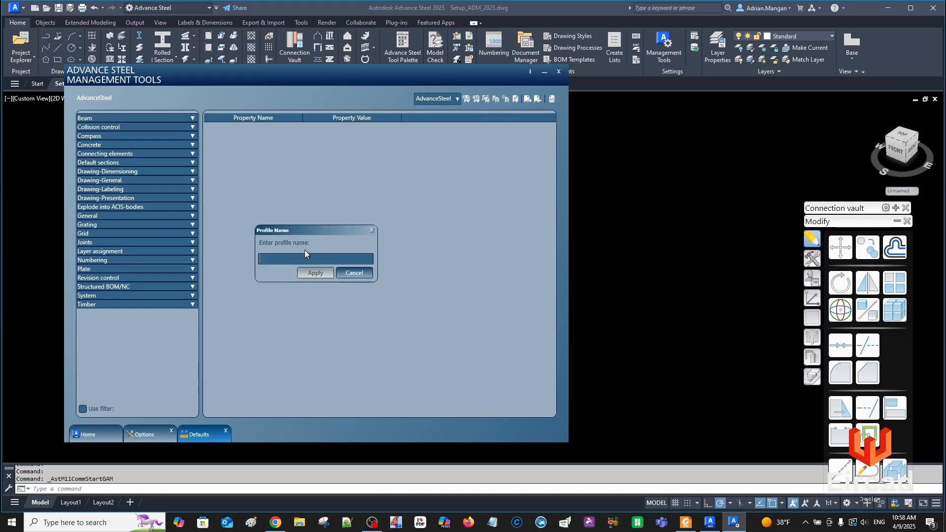
pyautogui.write('ADM')
pyautogui.click(306, 274)
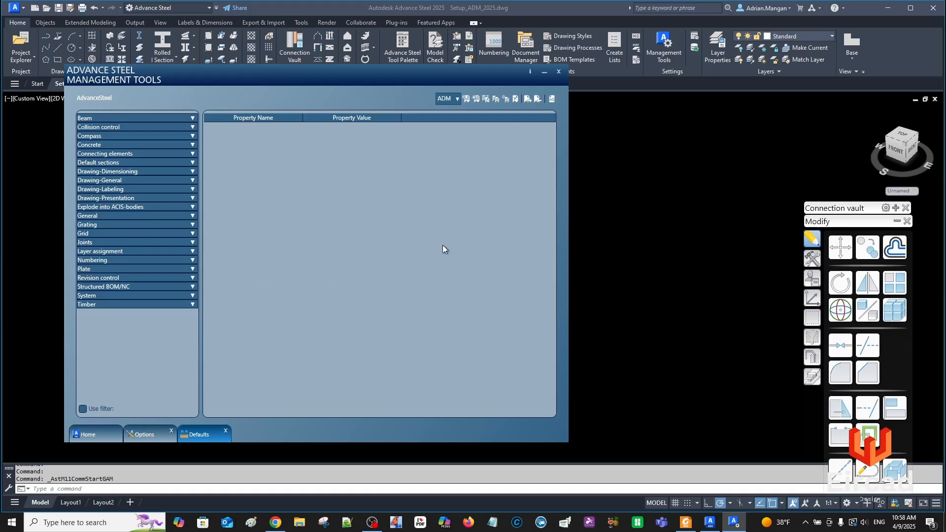
# Add another profile named Sims to the Management Tools Defaults
pyautogui.click(460, 100)
pyautogui.click(476, 100)
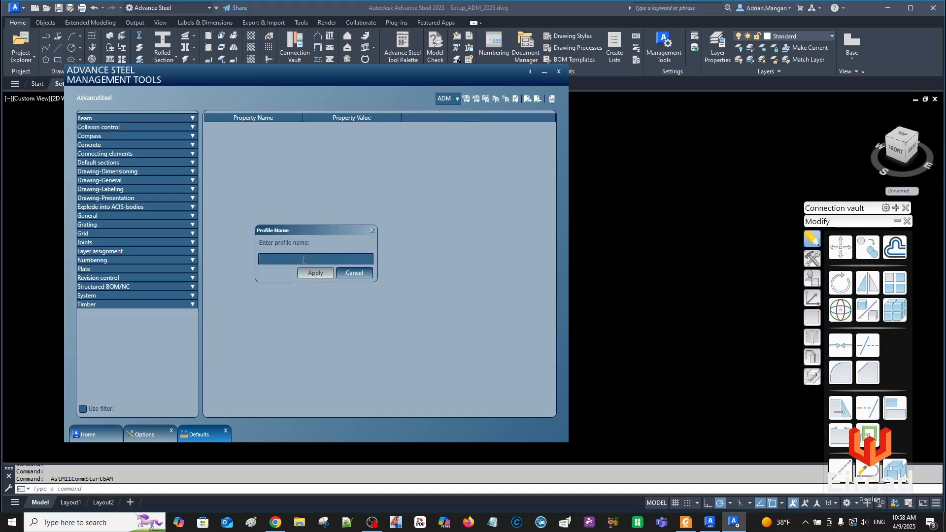
pyautogui.write('Sims')
pyautogui.click(319, 272)
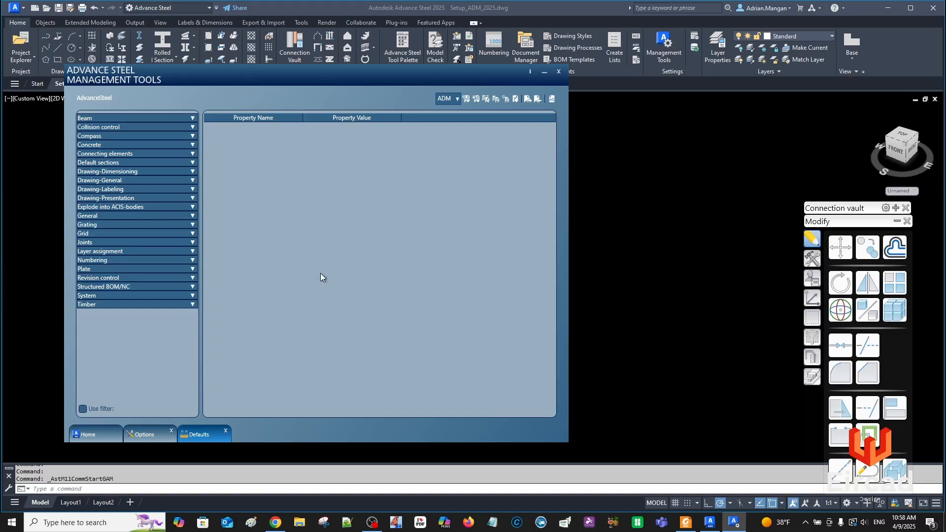
# Switch to the ADM profile and filter its defaults by "default dia"
pyautogui.click(456, 100)
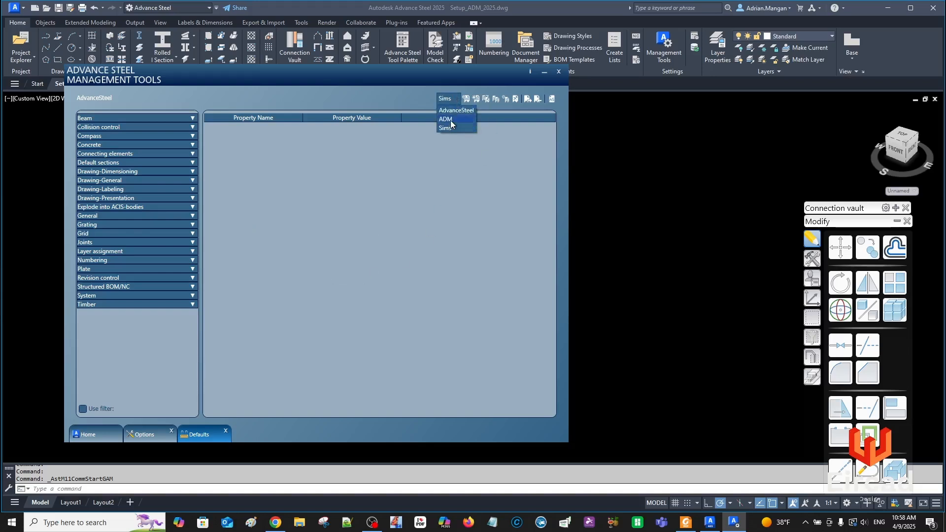
pyautogui.click(449, 120)
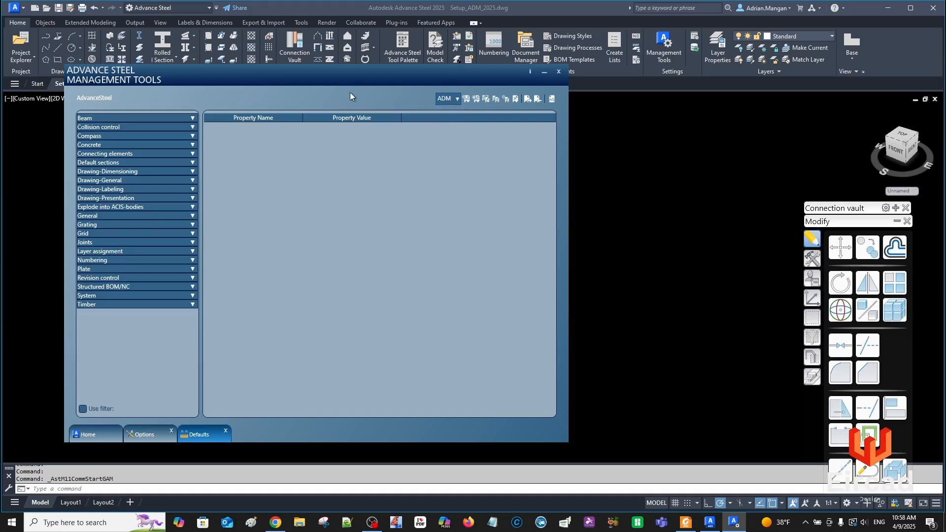
pyautogui.click(82, 408)
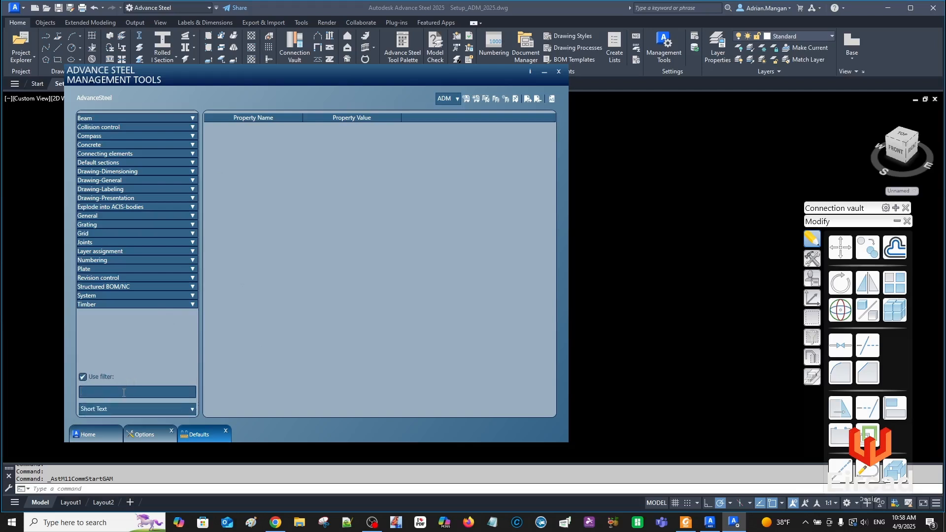
pyautogui.click(123, 392)
pyautogui.write('dia')
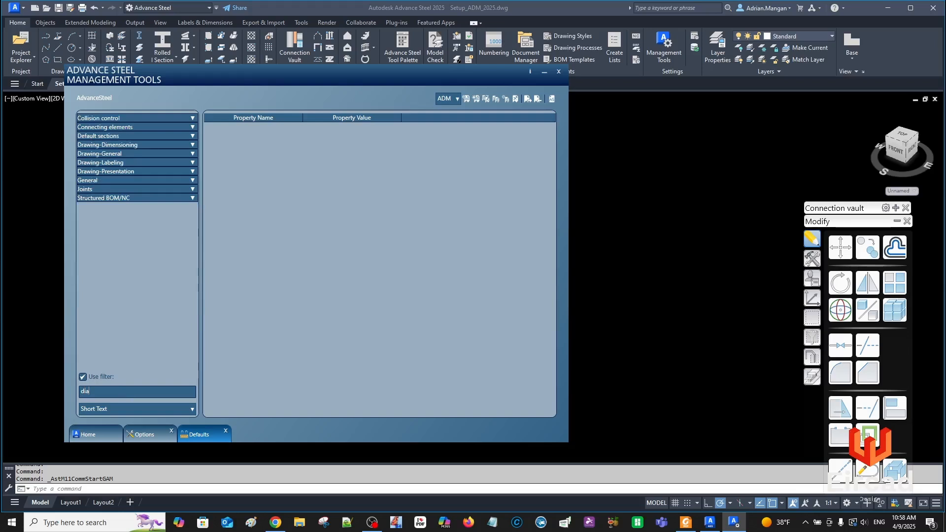
pyautogui.press('BackSpace')
pyautogui.press('BackSpace')
pyautogui.press('BackSpace')
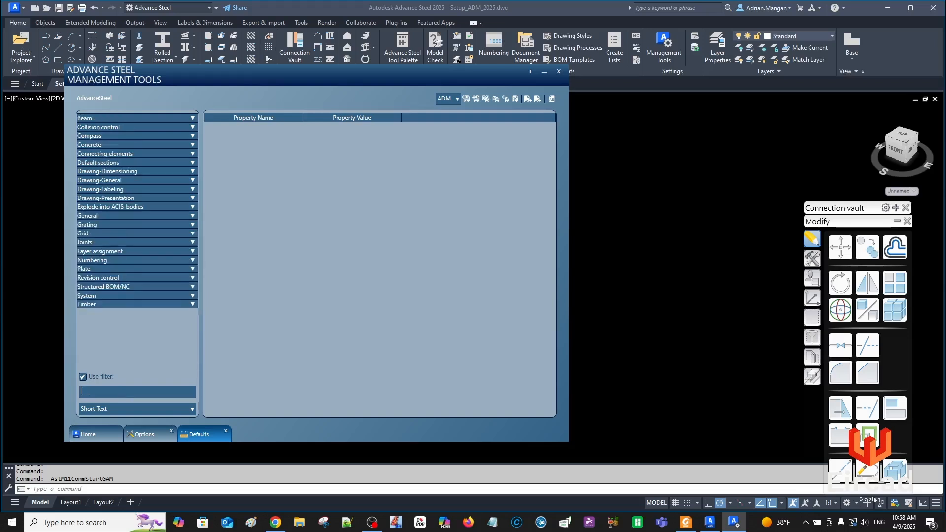
pyautogui.write('defaul')
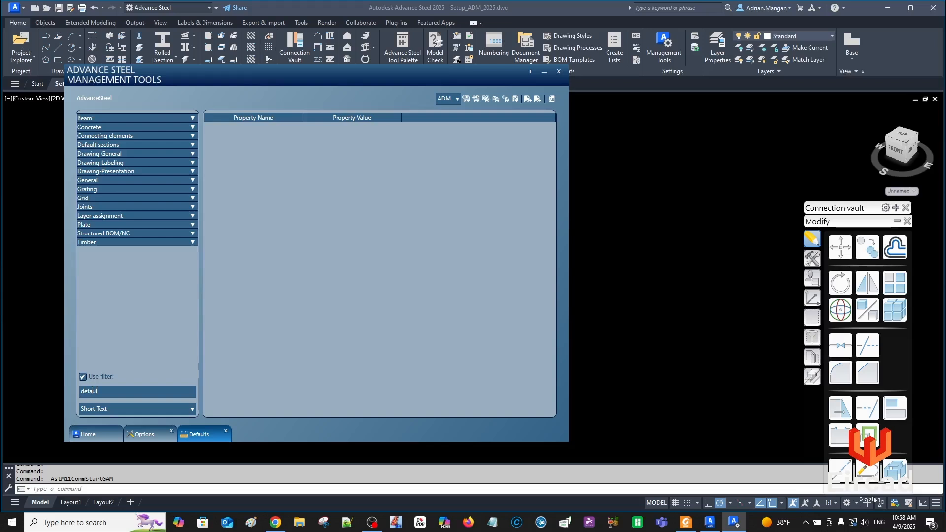
pyautogui.write('t dia')
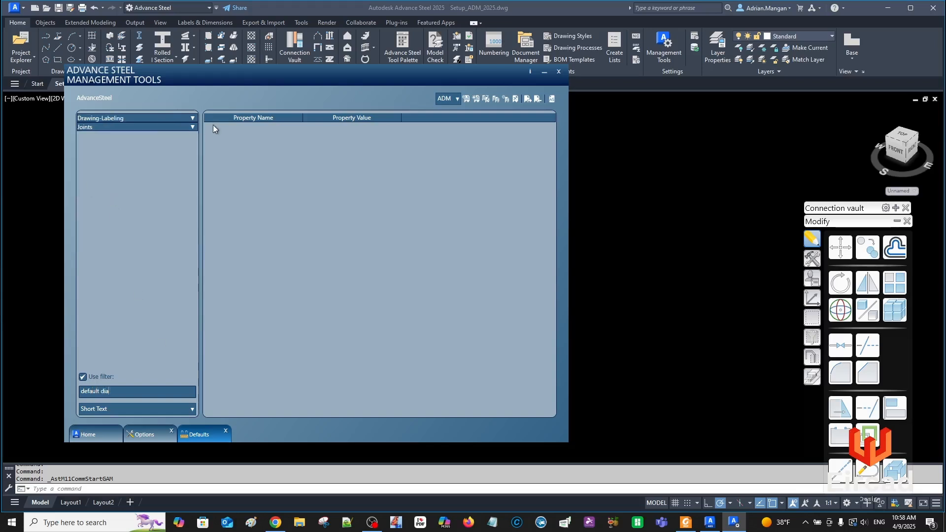
# Set the Drawing-Labeling default diameter for standard holes to 1/16" and reload the settings into Advance Steel
pyautogui.click(195, 119)
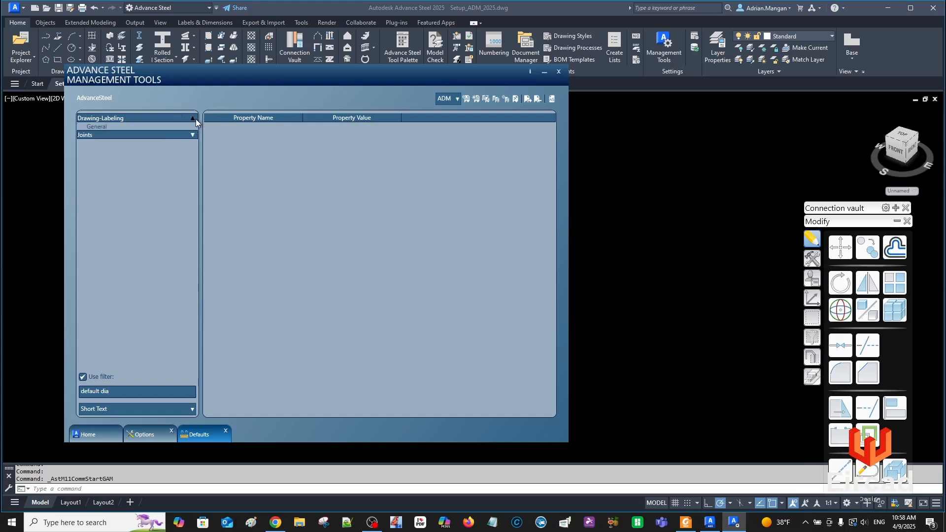
pyautogui.click(140, 127)
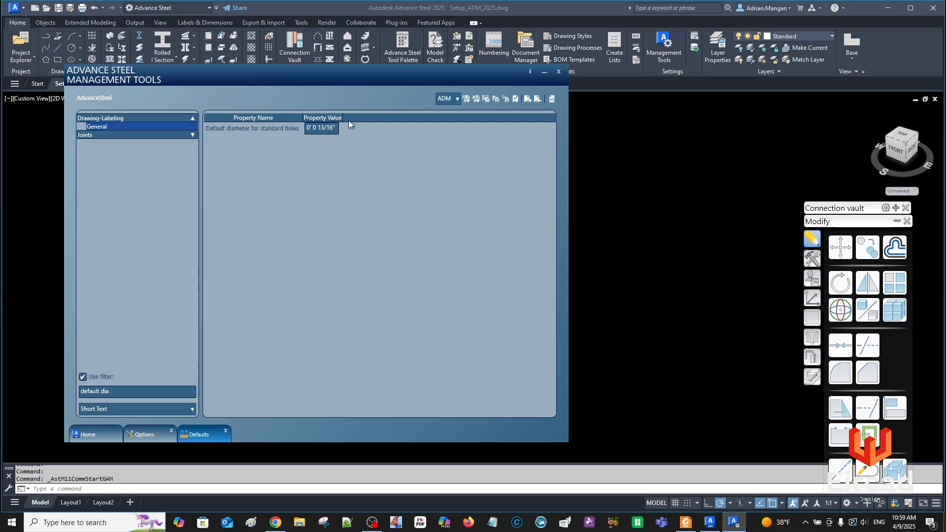
pyautogui.moveTo(325, 129); pyautogui.dragTo(317, 129)
pyautogui.write('1')
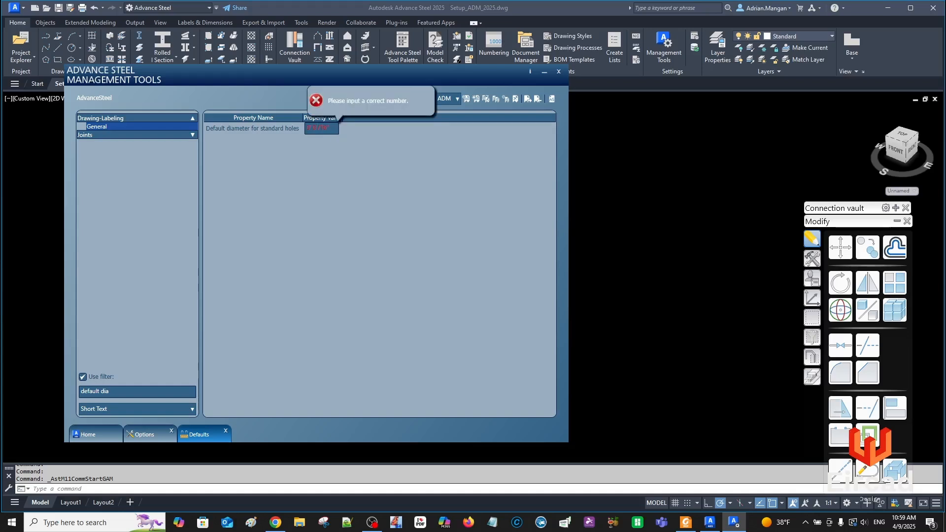
pyautogui.write('1')
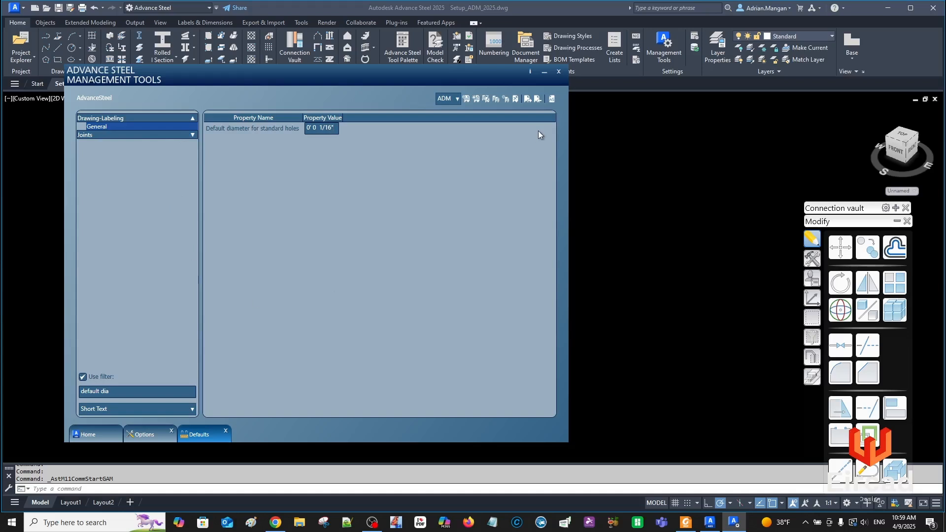
pyautogui.click(551, 100)
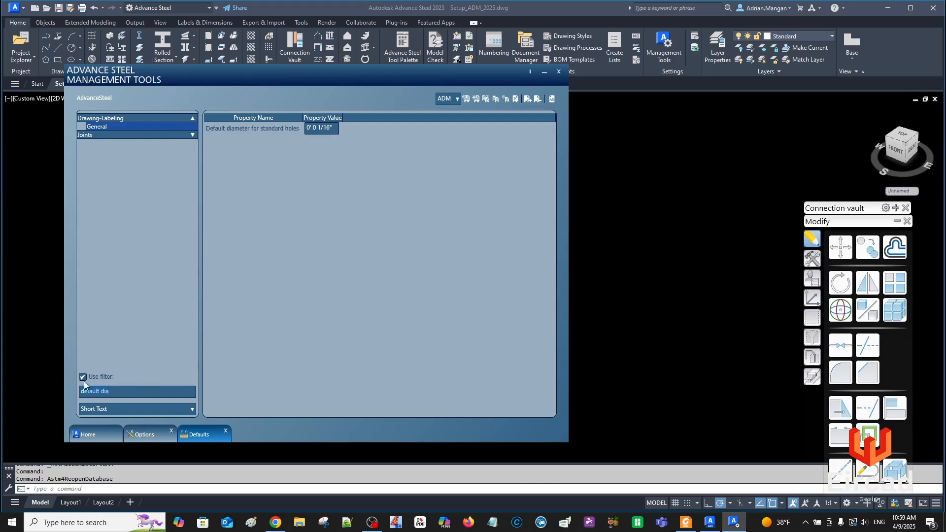
# Filter the defaults by "weld size" and examine the weld size in drawings under Drawing-Presentation General
pyautogui.hotkey('ctrl', 'a')
pyautogui.write('weld')
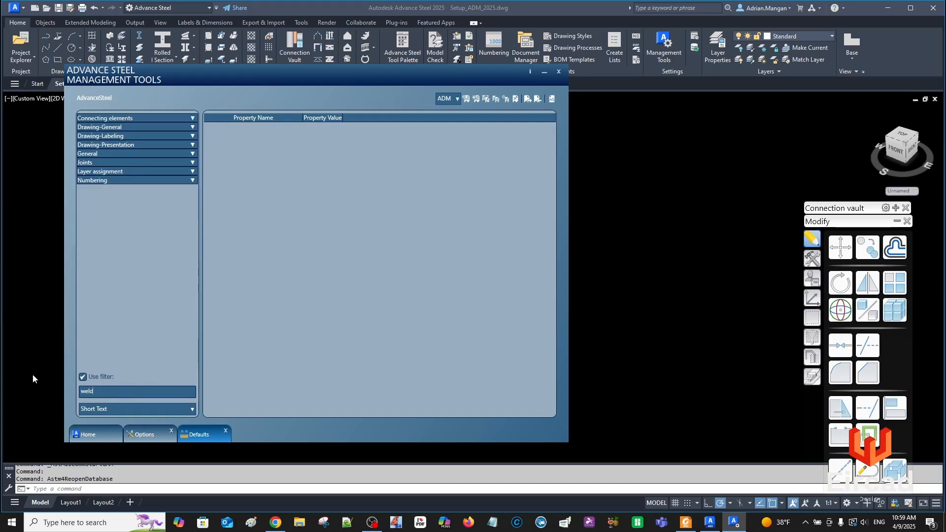
pyautogui.write(' size')
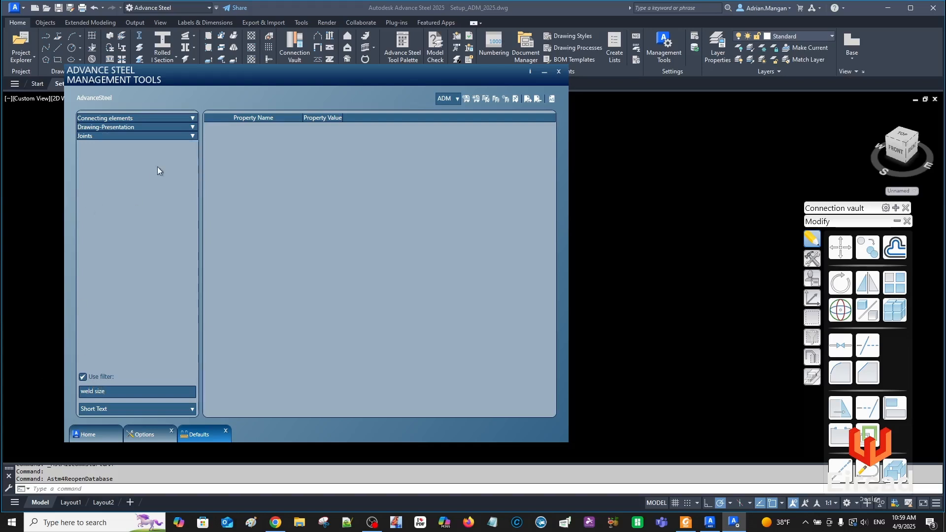
pyautogui.click(193, 126)
pyautogui.click(154, 132)
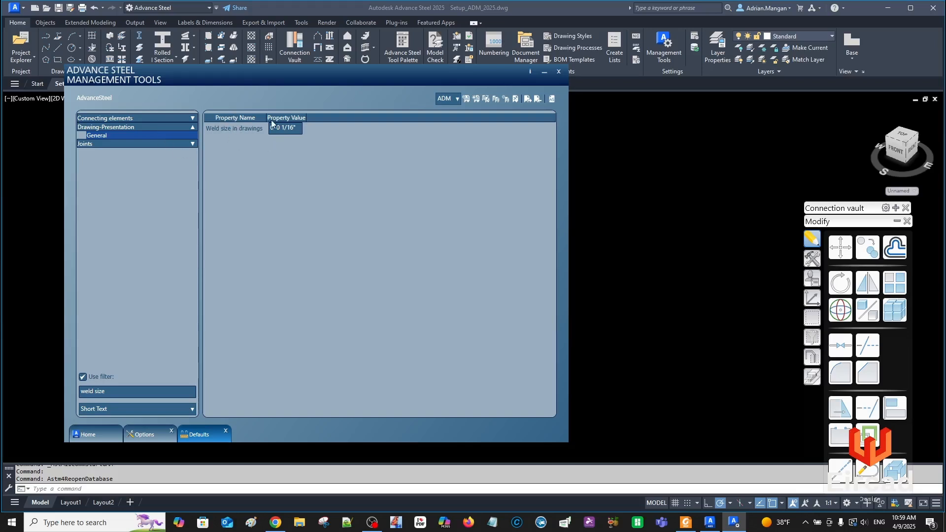
pyautogui.moveTo(255, 129)
# Replace the defaults filter with "text for" to search for text-related settings
pyautogui.press('BackSpace')
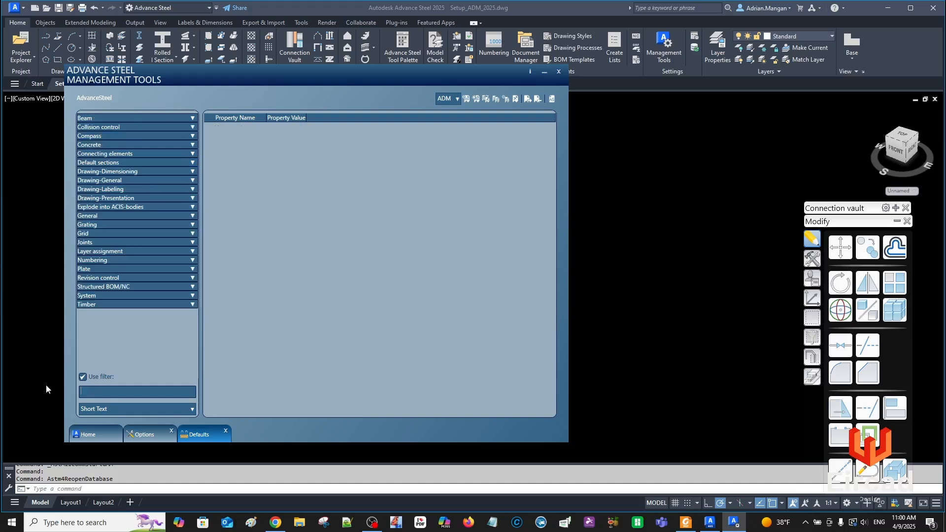
pyautogui.write('text')
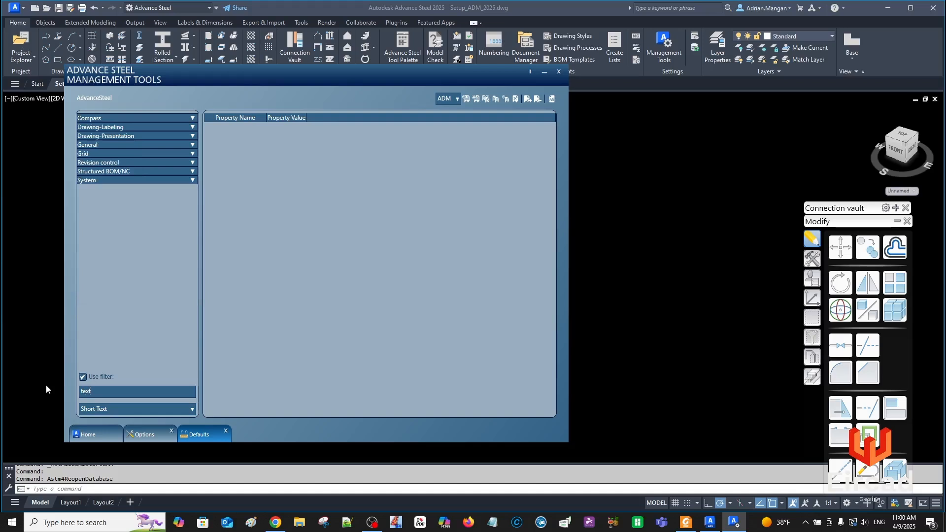
pyautogui.write(' for')
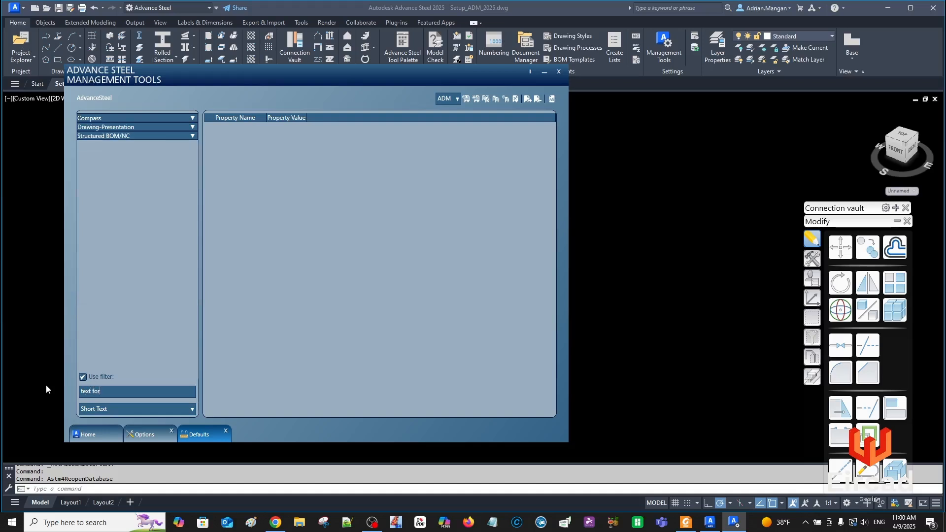
# Filter the defaults for "text for compass" and review the general compass text settings under Compass and Drawing-Presentation
pyautogui.write(' compas')
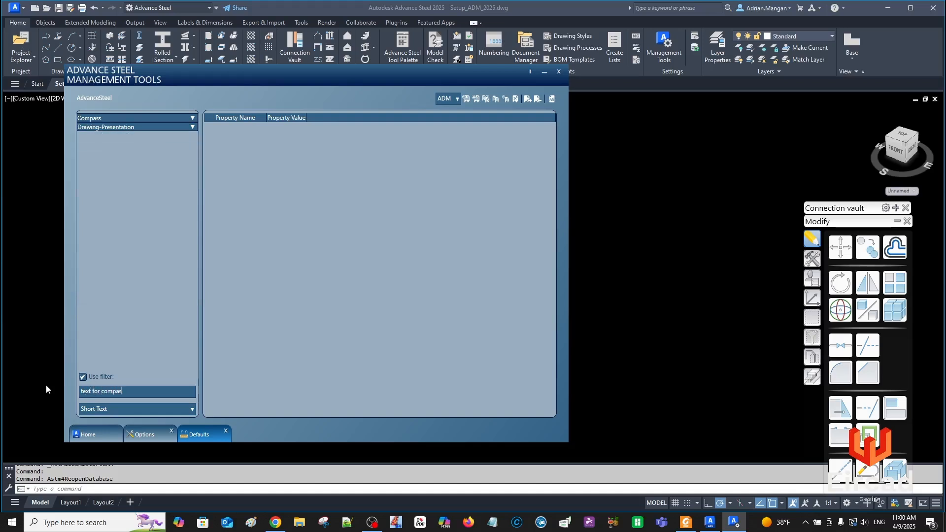
pyautogui.click(185, 118)
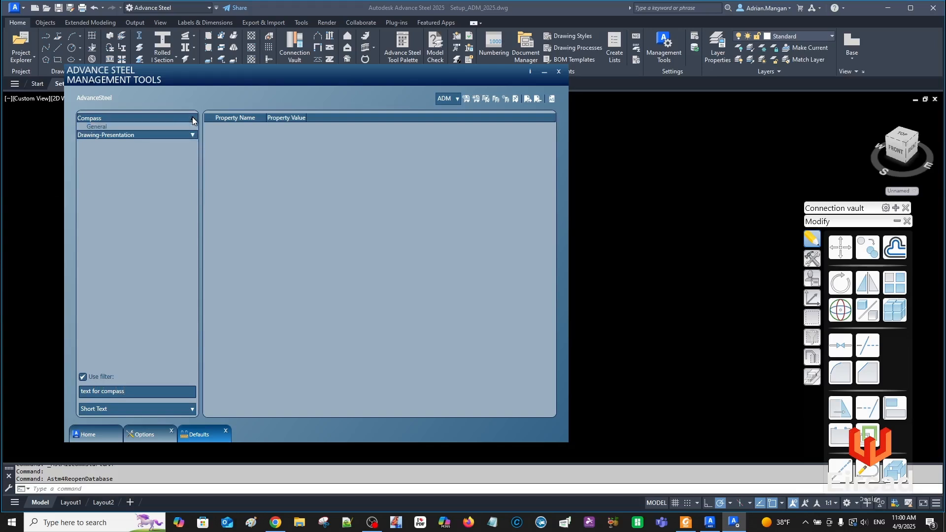
pyautogui.click(133, 127)
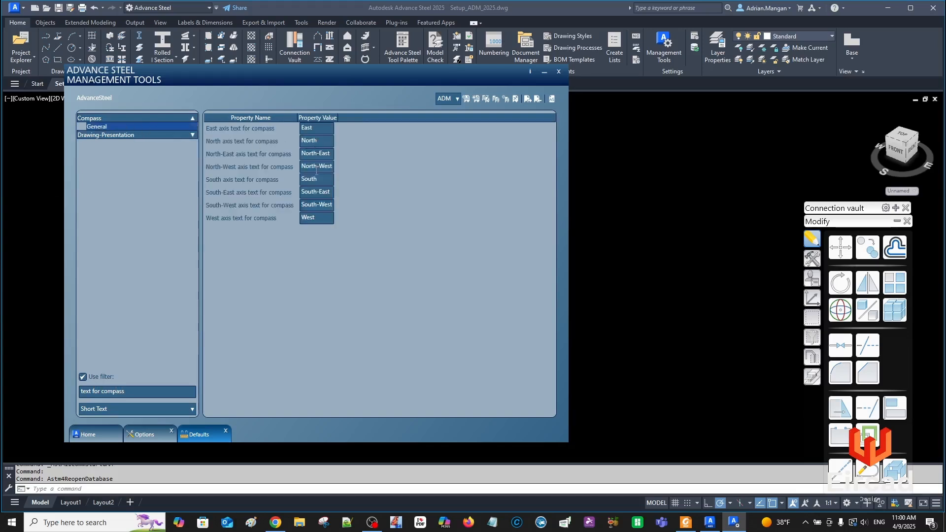
pyautogui.click(176, 136)
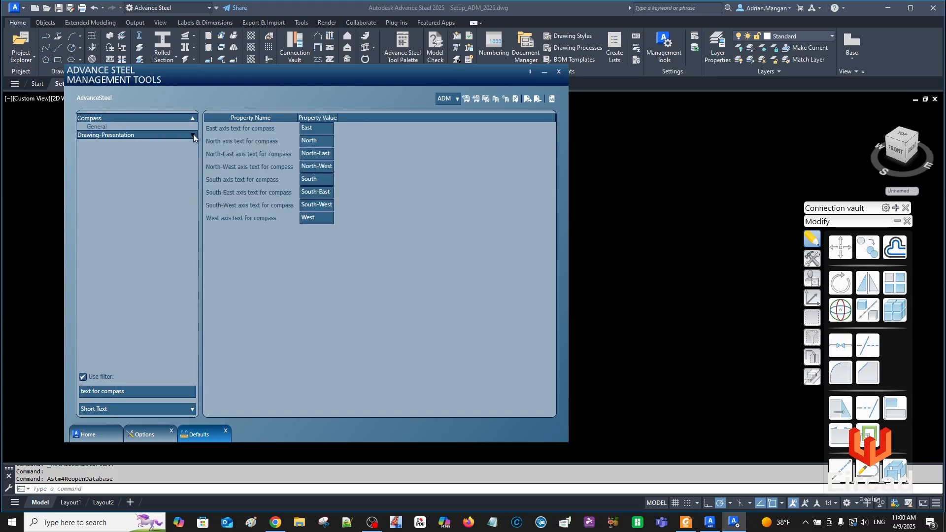
pyautogui.click(119, 144)
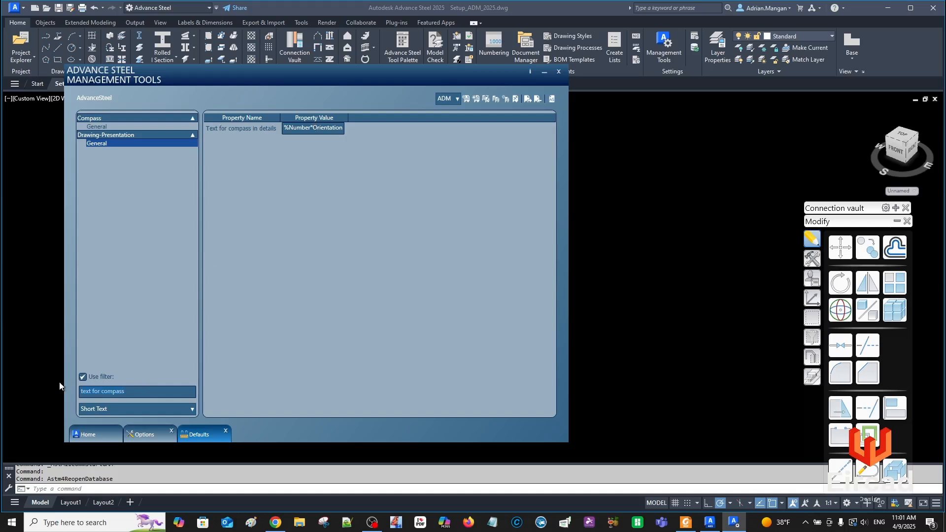
# Filter the defaults for "display a", enable the cut symbol for end plate views under Drawing-Presentation, and load the settings into the modelling session
pyautogui.press('BackSpace')
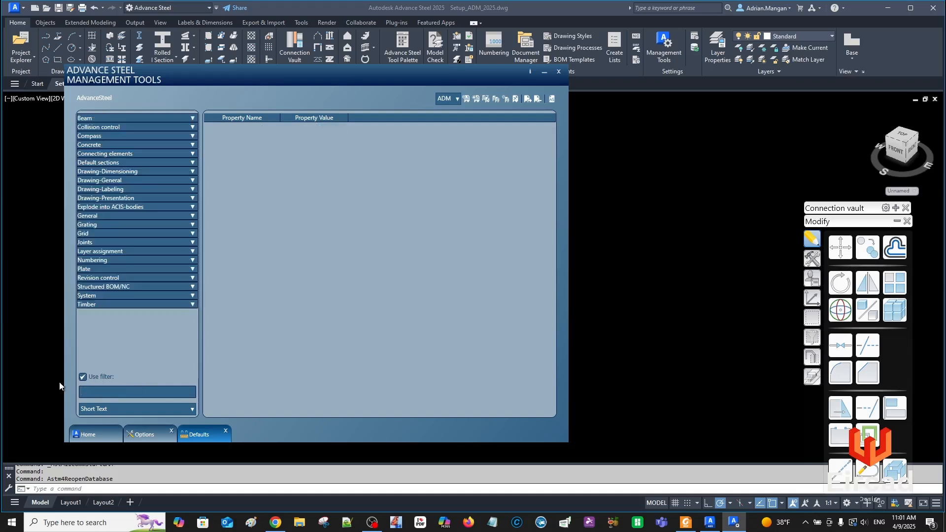
pyautogui.write('displa')
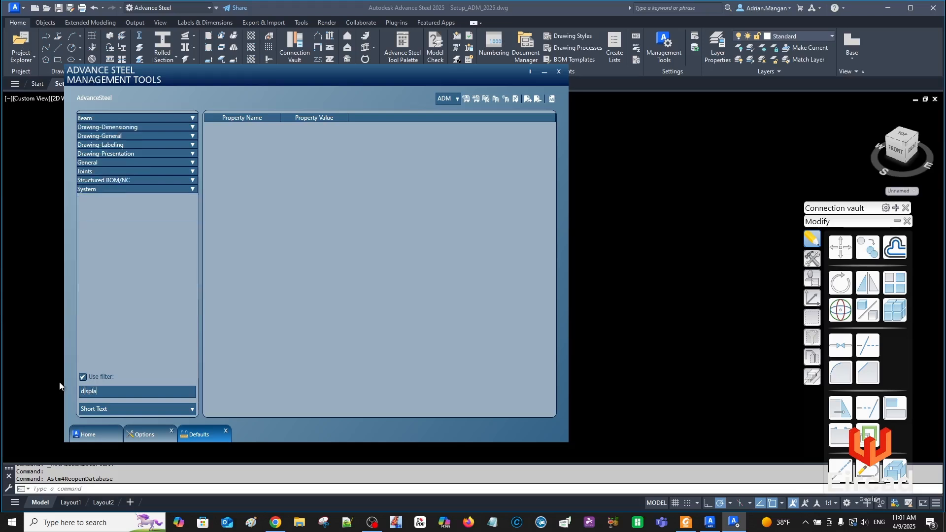
pyautogui.write('y a')
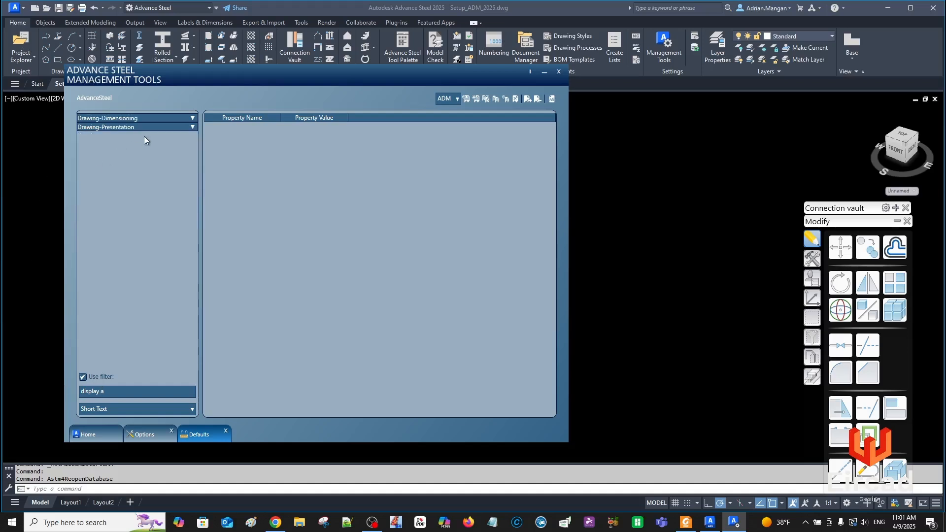
pyautogui.click(193, 126)
pyautogui.click(109, 136)
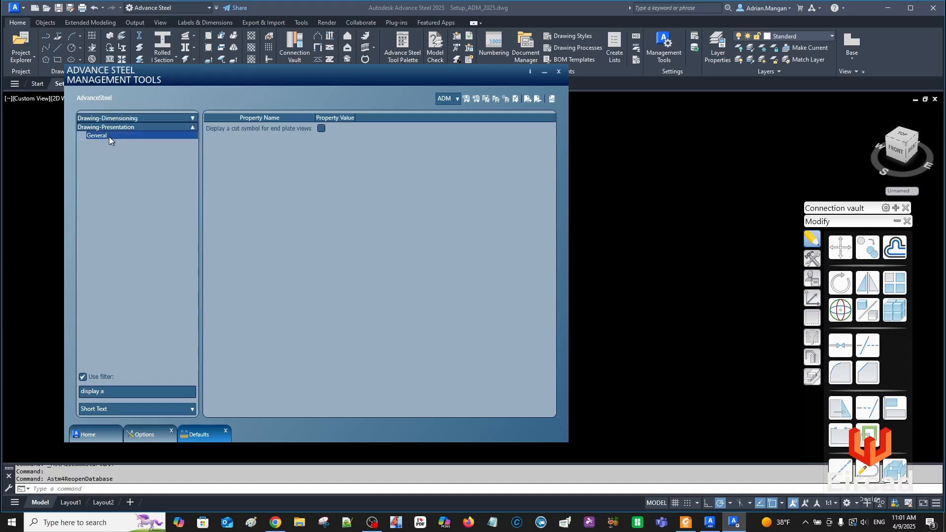
pyautogui.moveTo(273, 129)
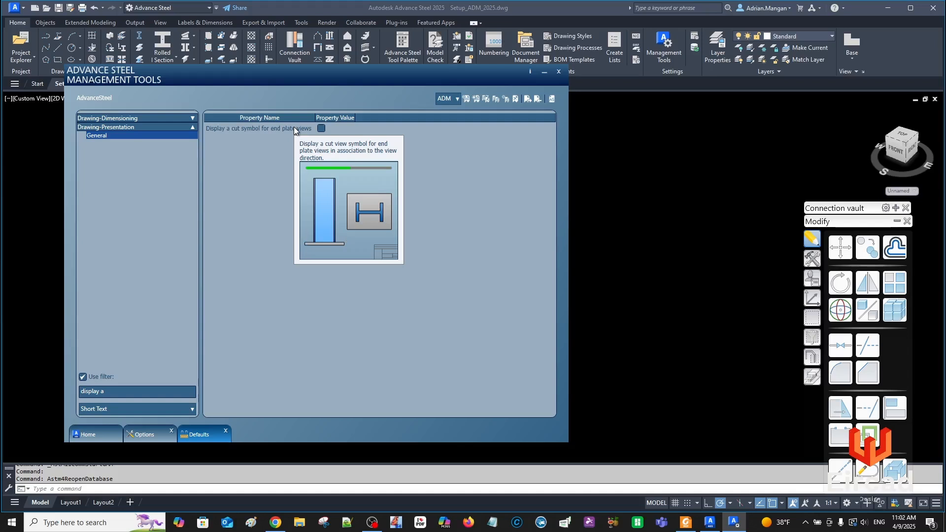
pyautogui.click(320, 128)
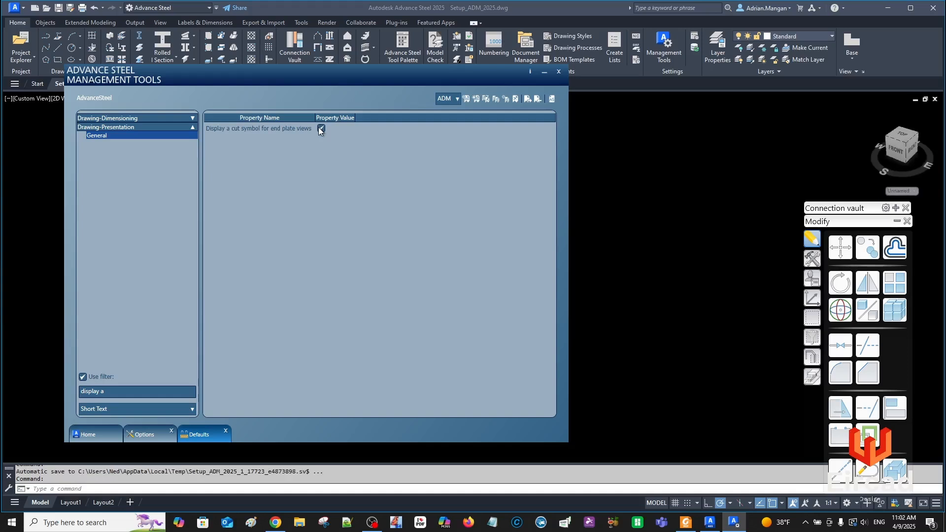
pyautogui.click(552, 99)
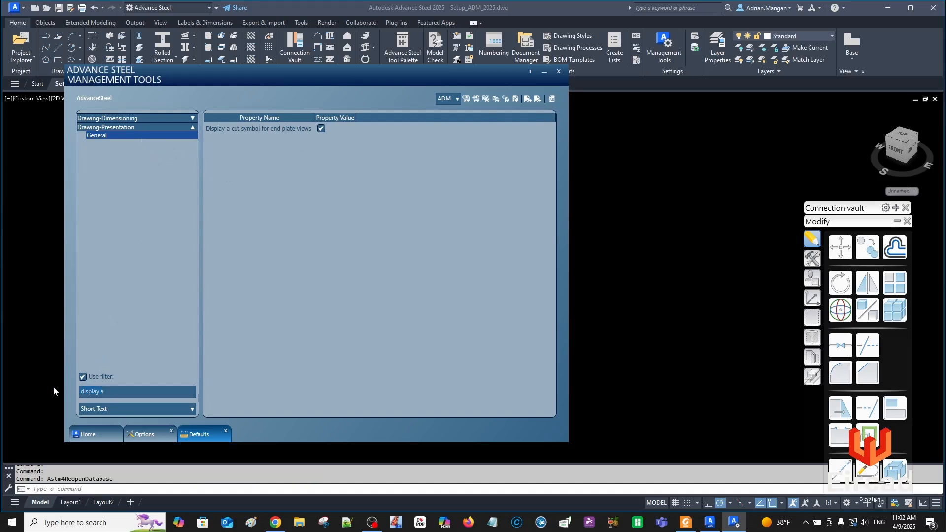
# Filter the defaults for "level symbols" and review their color, representation type, arrow size and trim zeros settings
pyautogui.press('BackSpace')
pyautogui.press('BackSpace')
pyautogui.press('BackSpace')
pyautogui.press('BackSpace')
pyautogui.press('BackSpace')
pyautogui.press('BackSpace')
pyautogui.press('BackSpace')
pyautogui.press('BackSpace')
pyautogui.press('BackSpace')
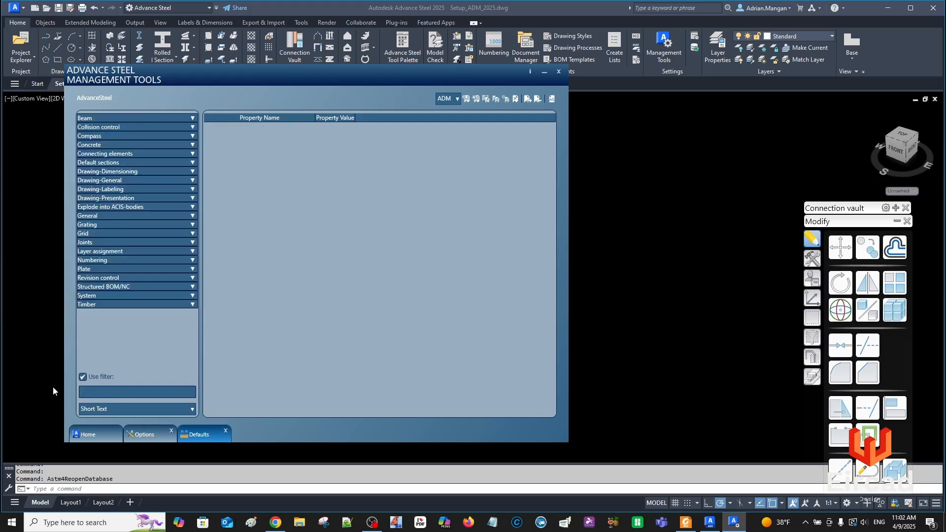
pyautogui.write('le')
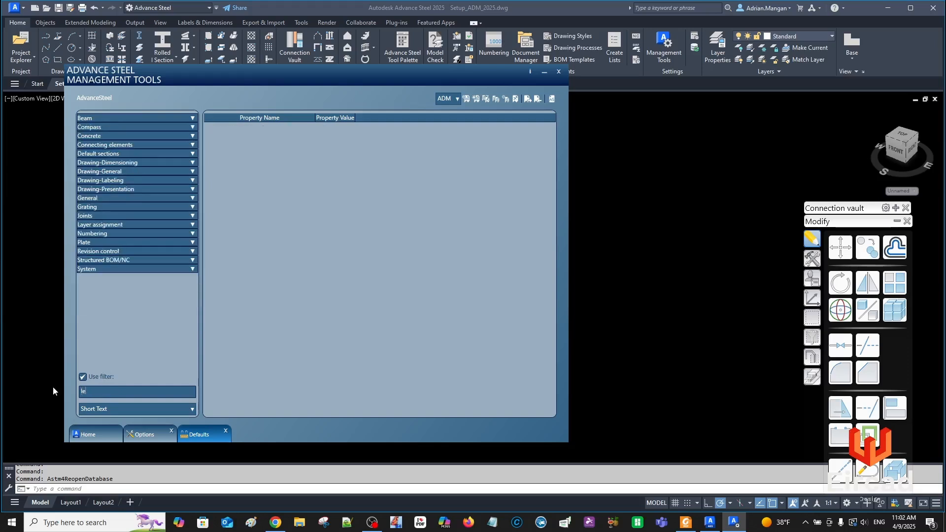
pyautogui.write('vel symbols')
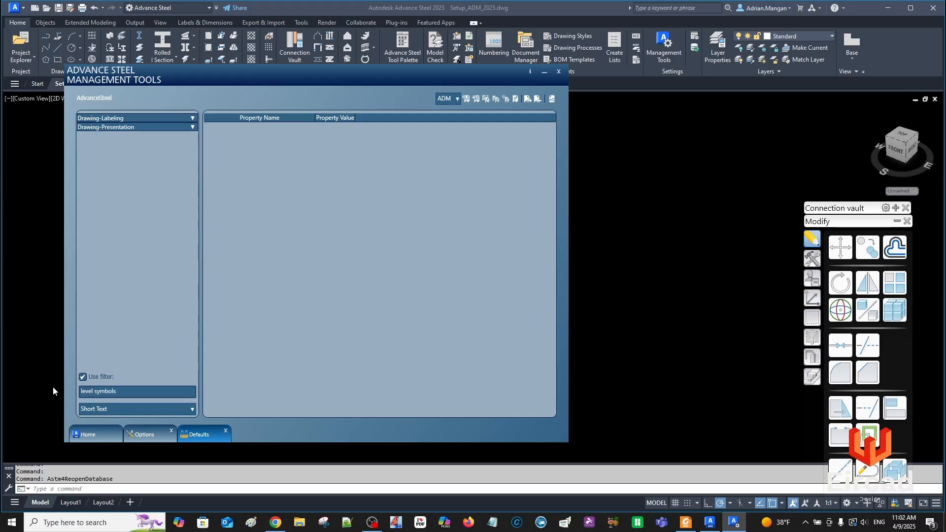
pyautogui.click(193, 127)
pyautogui.click(94, 135)
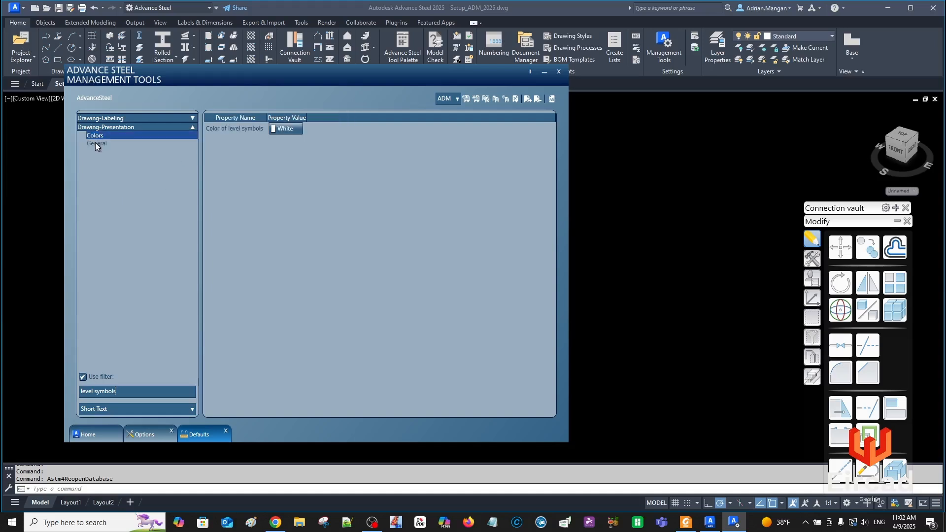
pyautogui.click(96, 143)
pyautogui.click(192, 118)
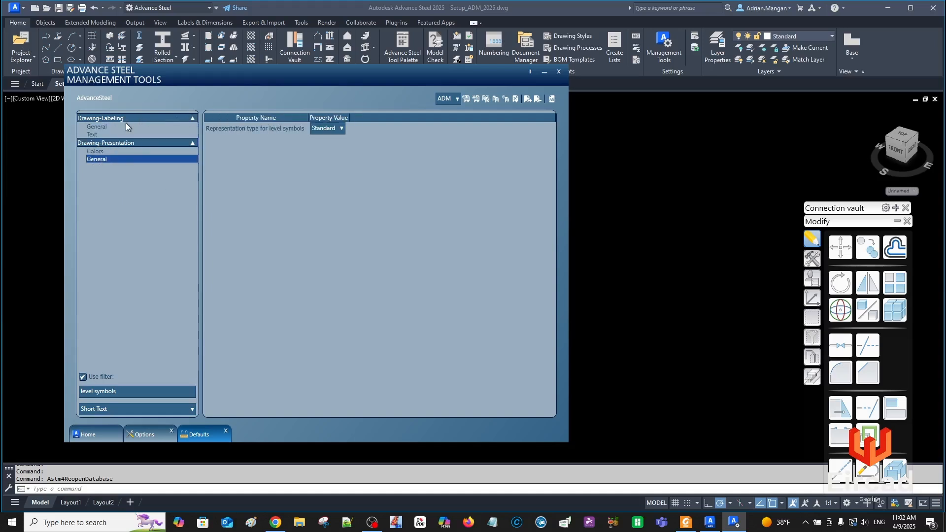
pyautogui.click(118, 127)
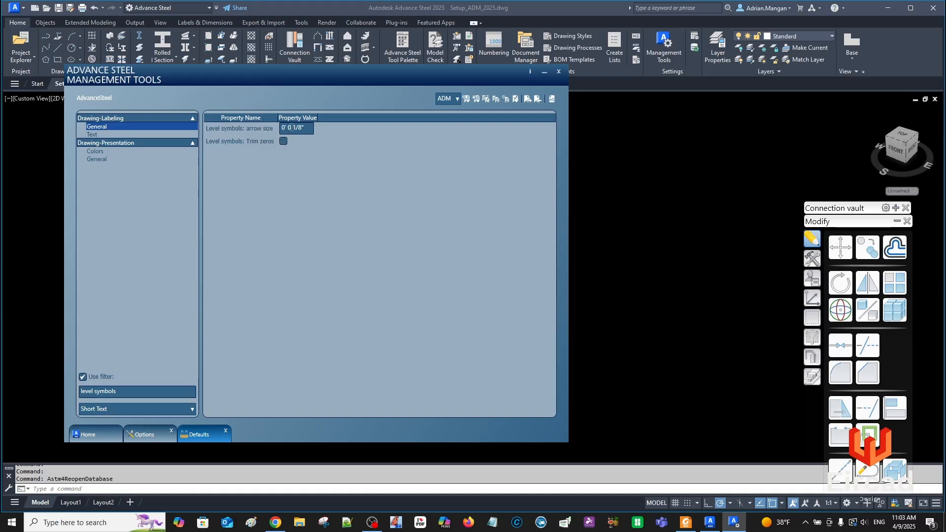
# Set the text size for level symbols to 1/8" in the Drawing-Labeling text defaults
pyautogui.click(107, 135)
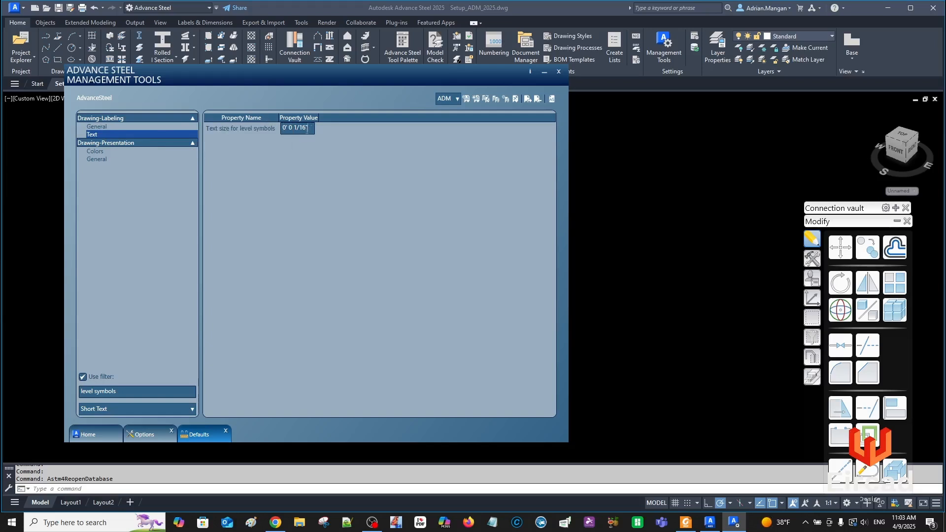
pyautogui.press('BackSpace')
pyautogui.press('BackSpace')
pyautogui.press('BackSpace')
pyautogui.press('BackSpace')
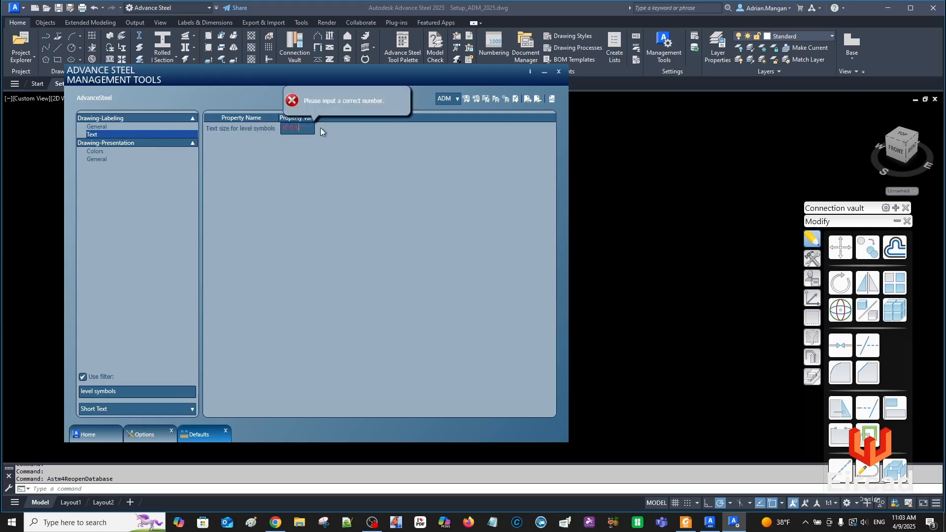
pyautogui.write('/8')
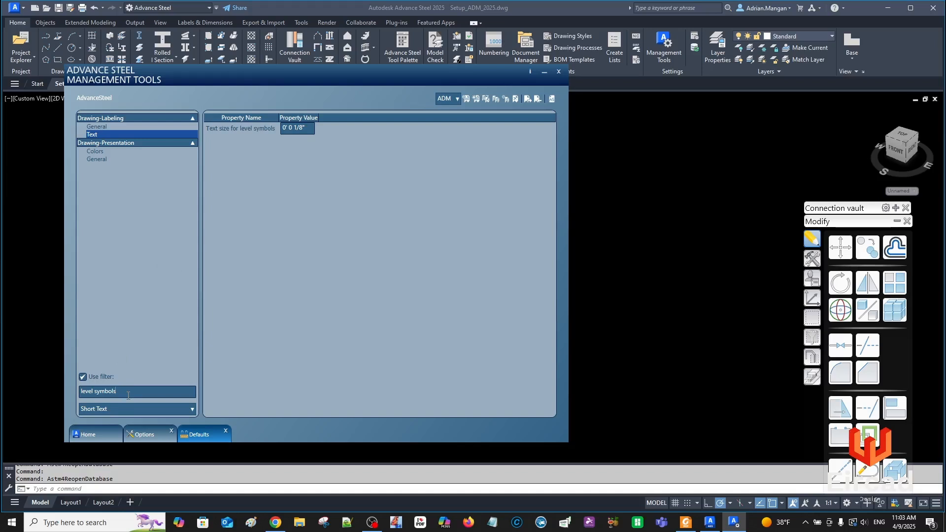
# Filter the defaults for "level symbol" and enter E in the level symbol prefix of the general Drawing-Labeling settings
pyautogui.press('BackSpace')
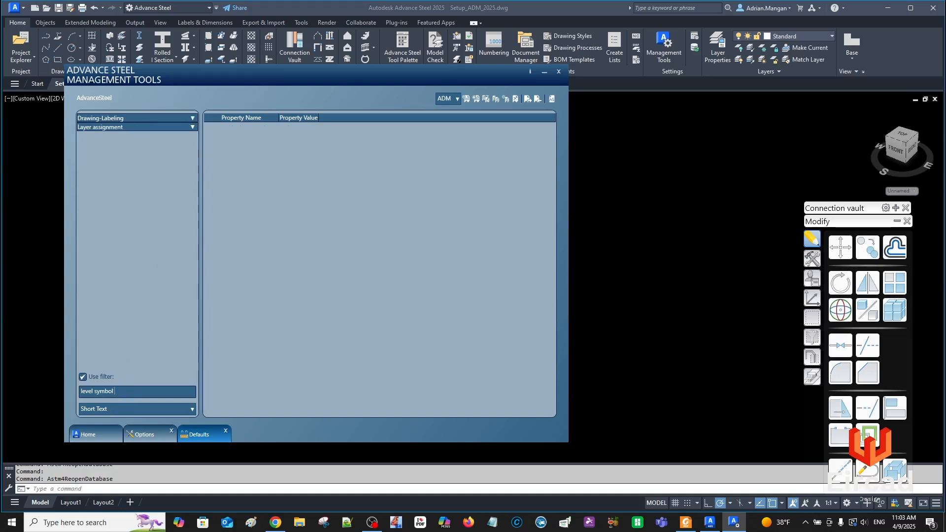
pyautogui.click(193, 117)
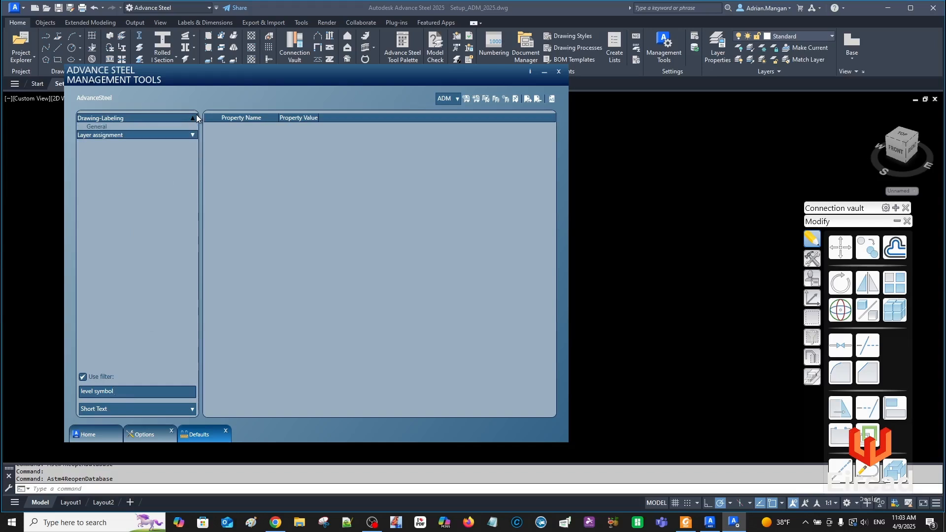
pyautogui.click(147, 126)
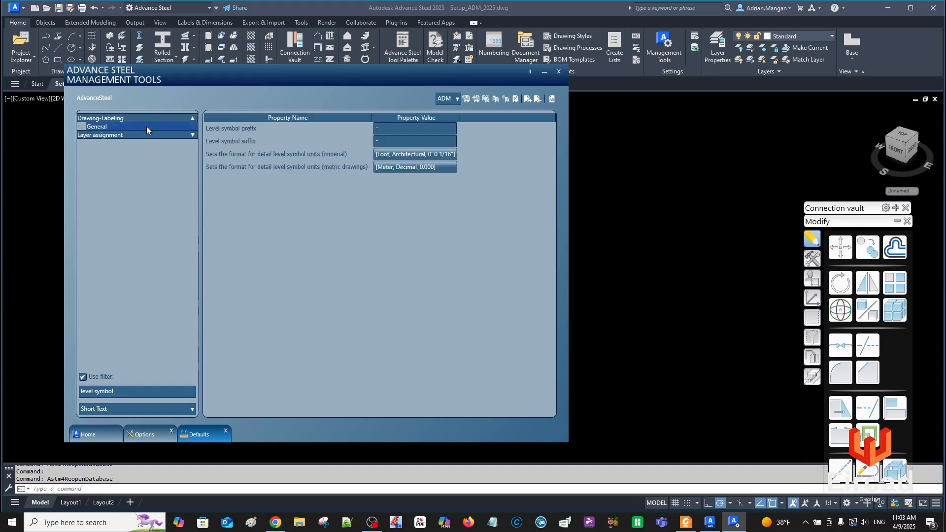
pyautogui.click(388, 129)
pyautogui.write('E')
# Filter the defaults for "level dim" and edit the EL text of the level dimension prefix in the general Drawing-Presentation settings
pyautogui.press('BackSpace')
pyautogui.press('BackSpace')
pyautogui.press('BackSpace')
pyautogui.press('BackSpace')
pyautogui.press('BackSpace')
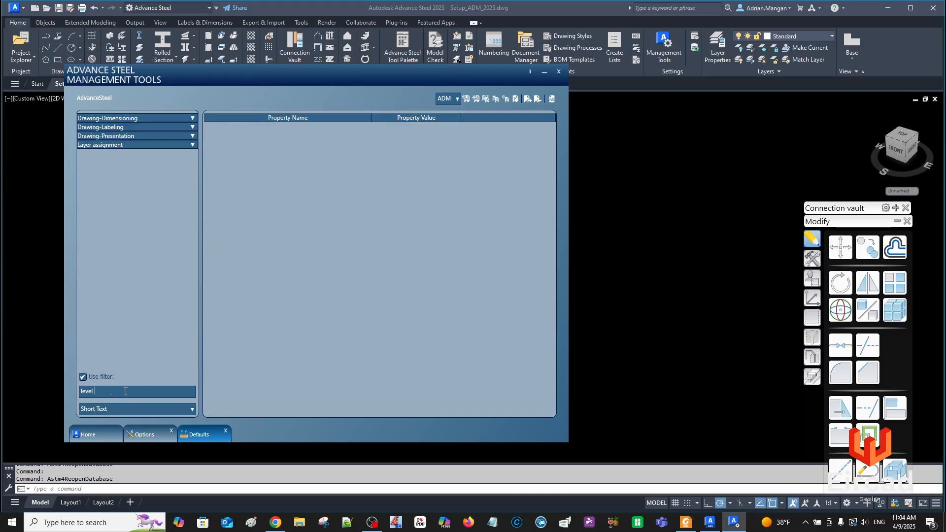
pyautogui.write('DIM')
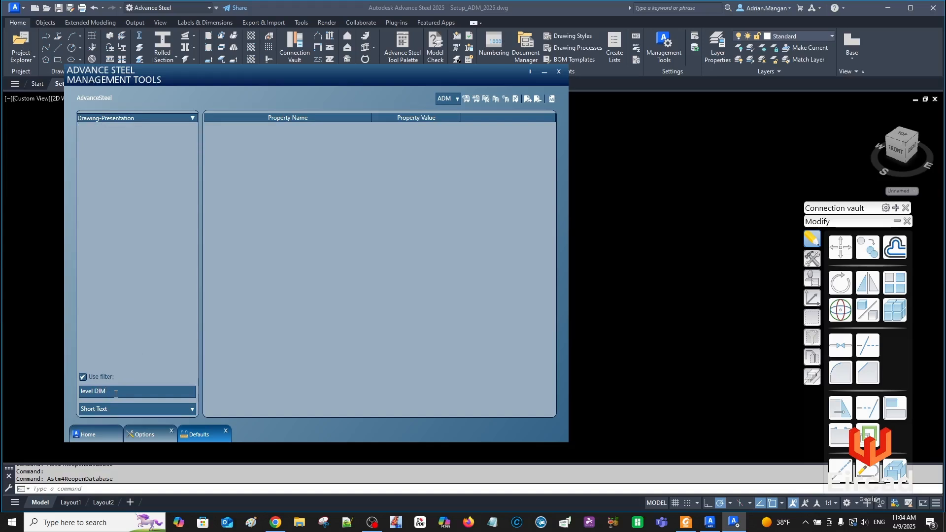
pyautogui.press('BackSpace')
pyautogui.press('BackSpace')
pyautogui.press('BackSpace')
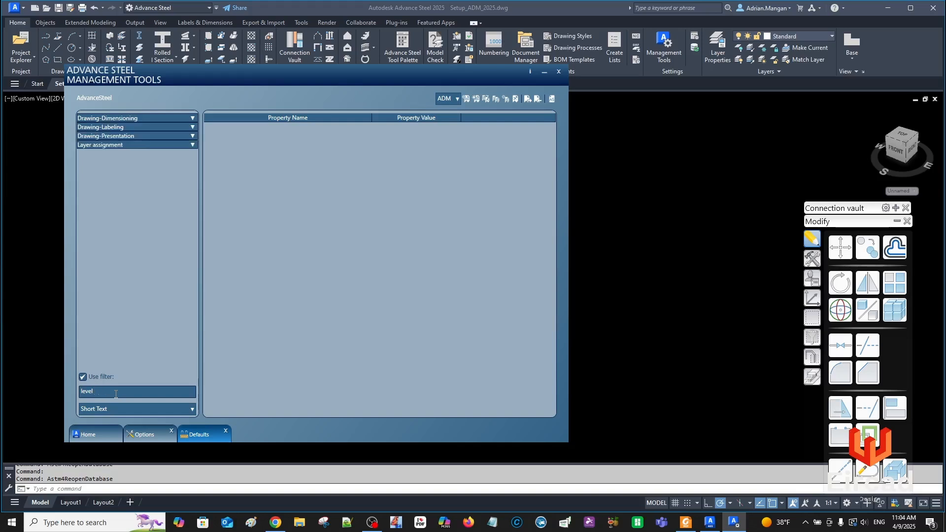
pyautogui.write('dim')
pyautogui.click(192, 117)
pyautogui.click(101, 127)
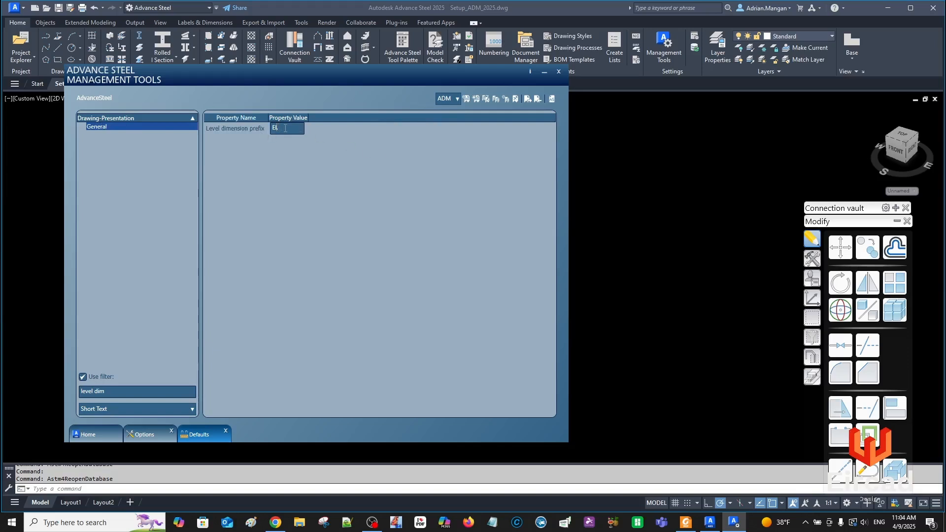
pyautogui.write('.')
pyautogui.write('L')
# Filter the defaults for "ZEROS" and examine the level symbol trim zeros option and the BOM option for suppressing the last zeros
pyautogui.write('ZERO')
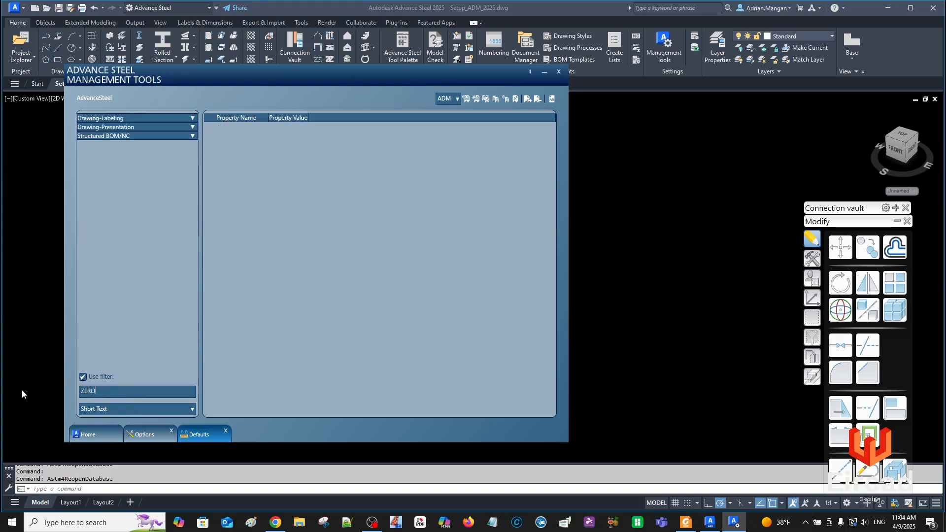
pyautogui.write('S')
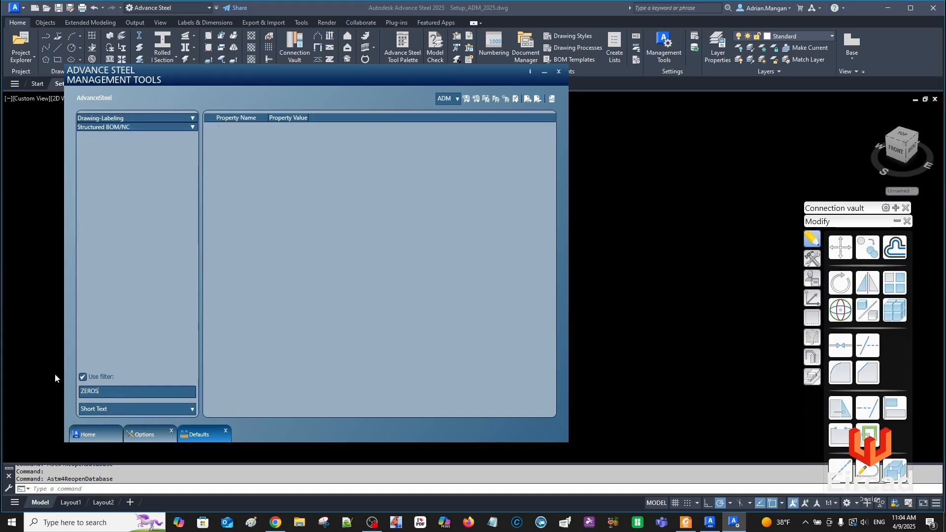
pyautogui.click(191, 117)
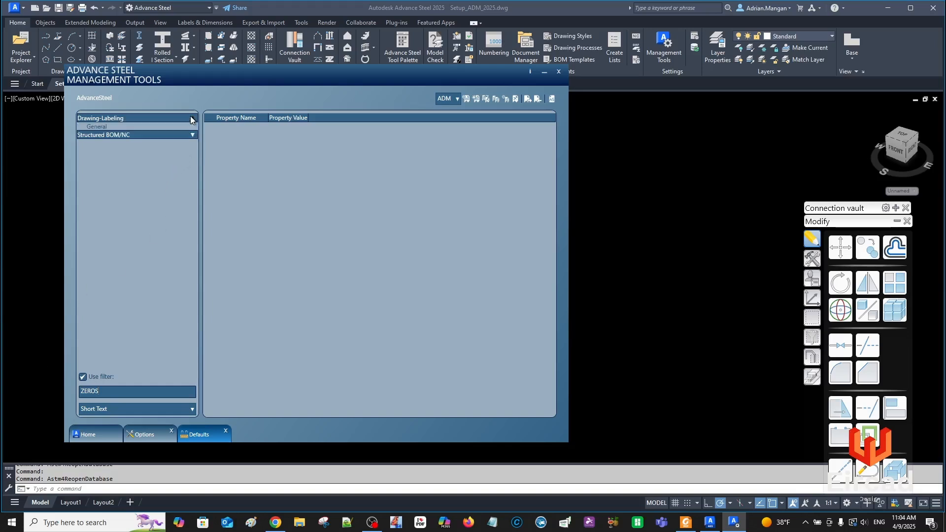
pyautogui.click(131, 127)
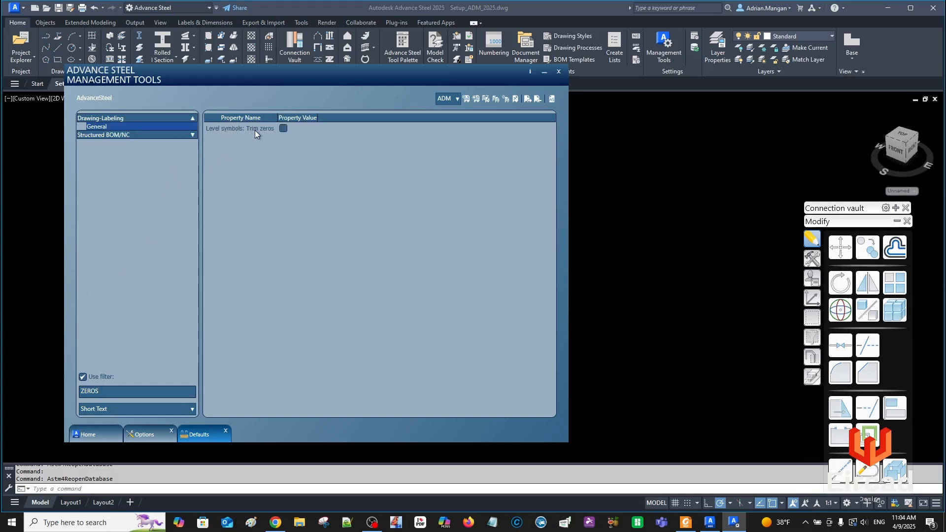
pyautogui.moveTo(210, 131)
pyautogui.click(193, 134)
pyautogui.click(127, 143)
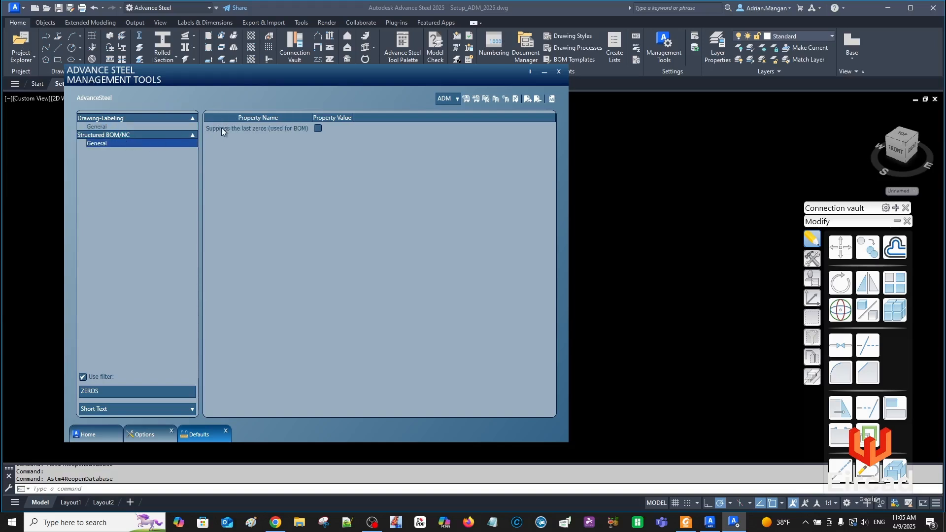
pyautogui.moveTo(249, 132)
pyautogui.click(117, 127)
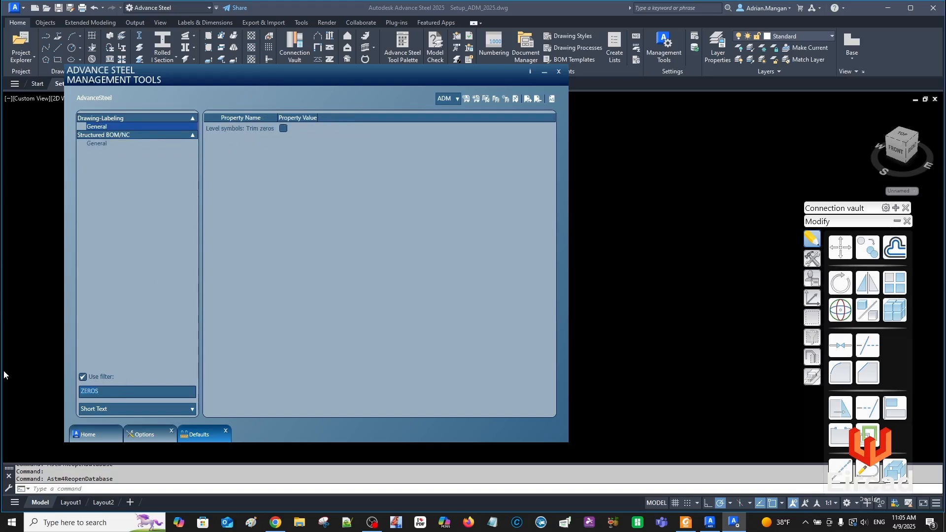
# Filter the defaults for "zero" and examine the zero options under Drawing-Labeling, Drawing-Presentation and Structured BOM/NC
pyautogui.press('BackSpace')
pyautogui.press('BackSpace')
pyautogui.press('BackSpace')
pyautogui.press('BackSpace')
pyautogui.press('BackSpace')
pyautogui.write('zero')
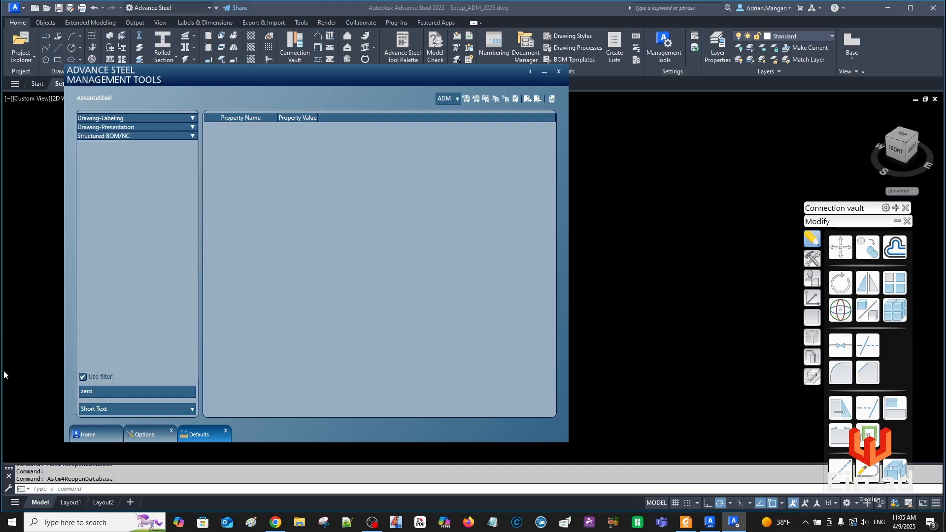
pyautogui.click(192, 118)
pyautogui.click(138, 129)
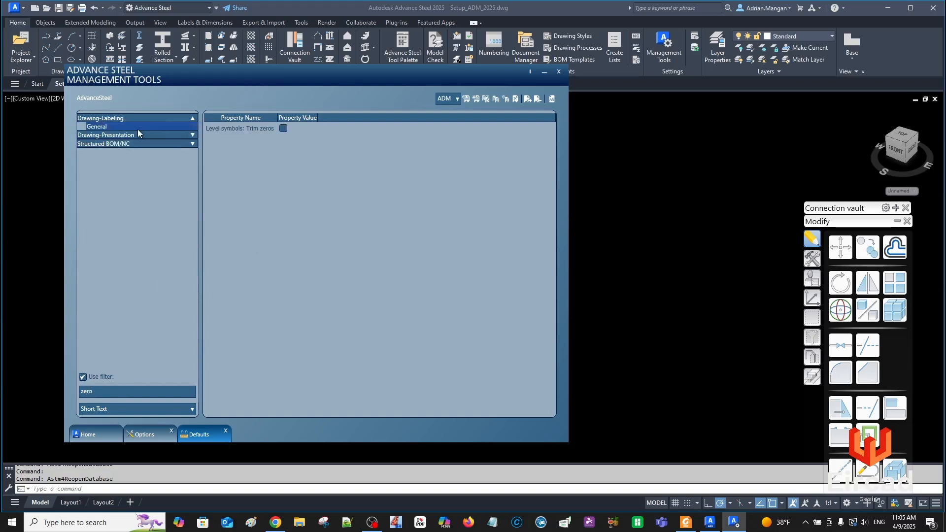
pyautogui.click(192, 135)
pyautogui.click(107, 143)
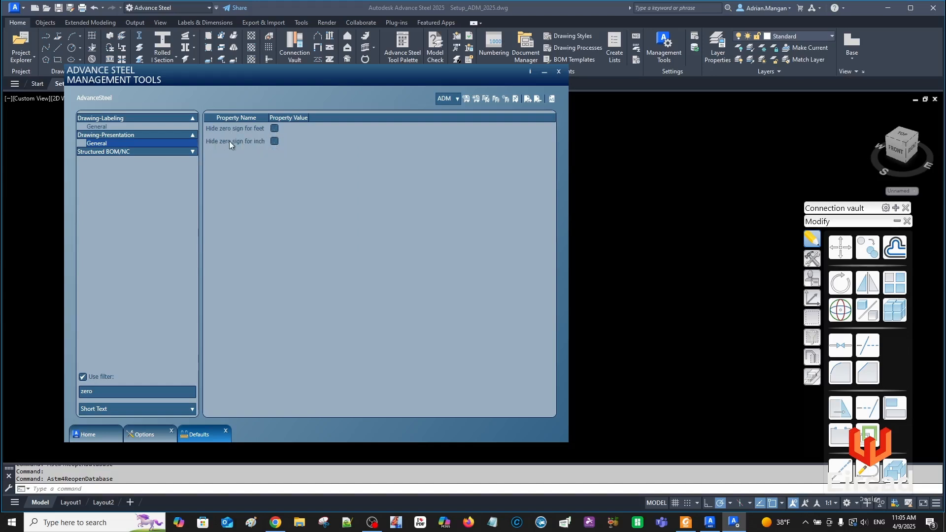
pyautogui.click(190, 152)
pyautogui.click(118, 160)
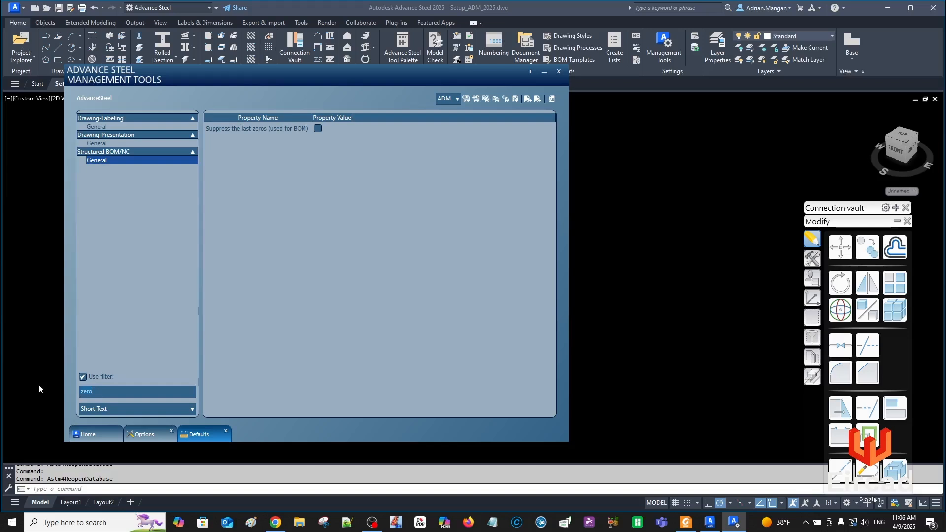
# Filter the defaults for "scale" and examine the general Drawing-General scale options
pyautogui.press('BackSpace')
pyautogui.press('BackSpace')
pyautogui.press('BackSpace')
pyautogui.press('BackSpace')
pyautogui.write('scale')
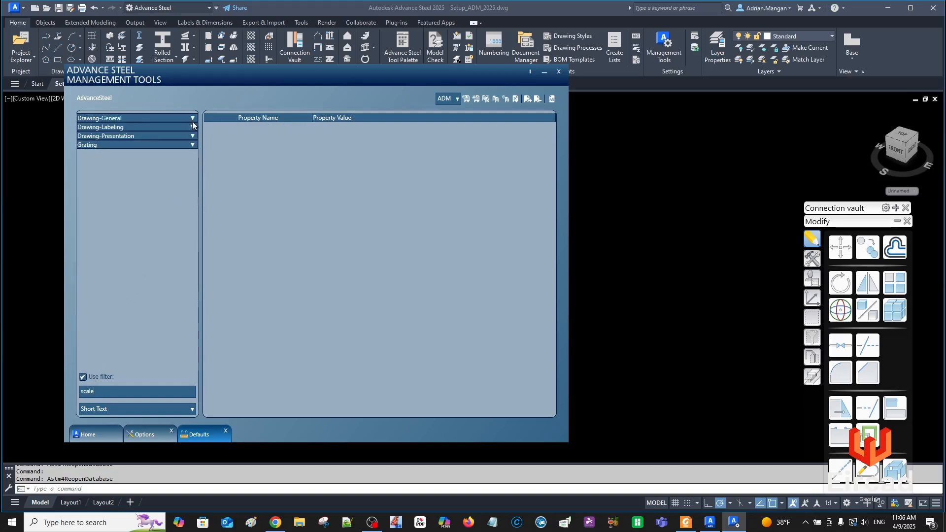
pyautogui.click(153, 119)
pyautogui.click(136, 127)
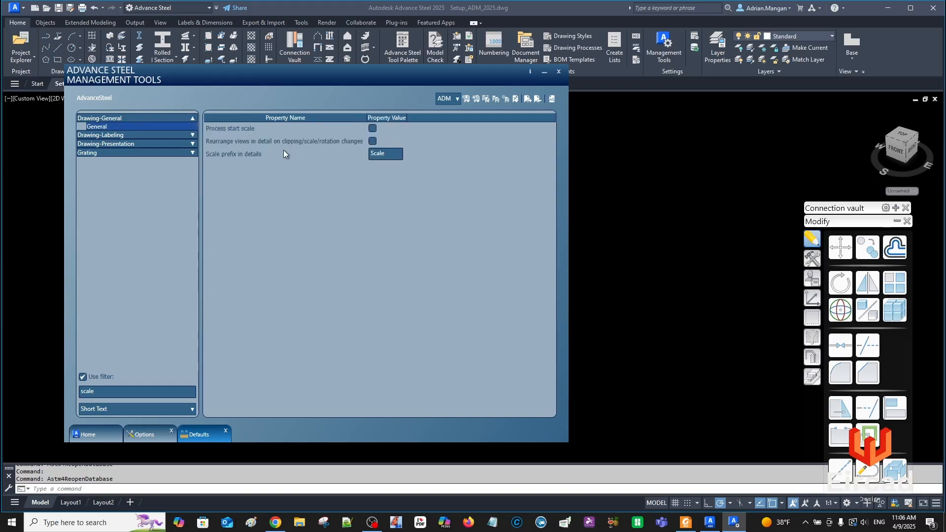
# Set the scale for fraction height to 0.75 in the general Drawing-Labeling defaults and view the text size setting for scales
pyautogui.click(197, 135)
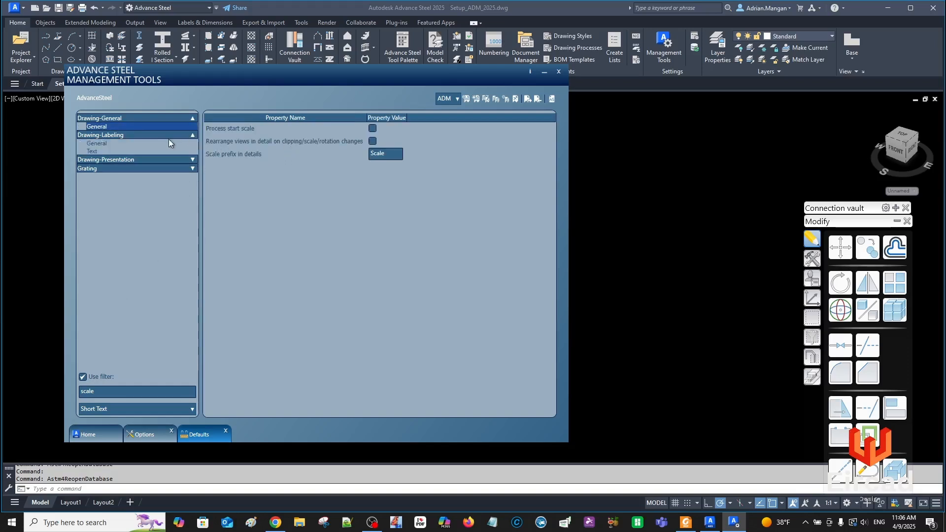
pyautogui.click(161, 143)
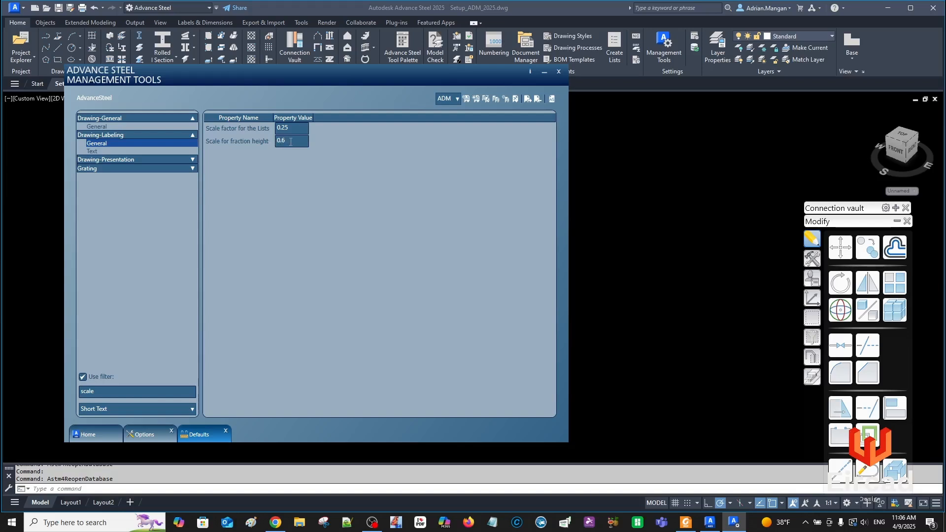
pyautogui.press('BackSpace')
pyautogui.write('75')
pyautogui.click(140, 151)
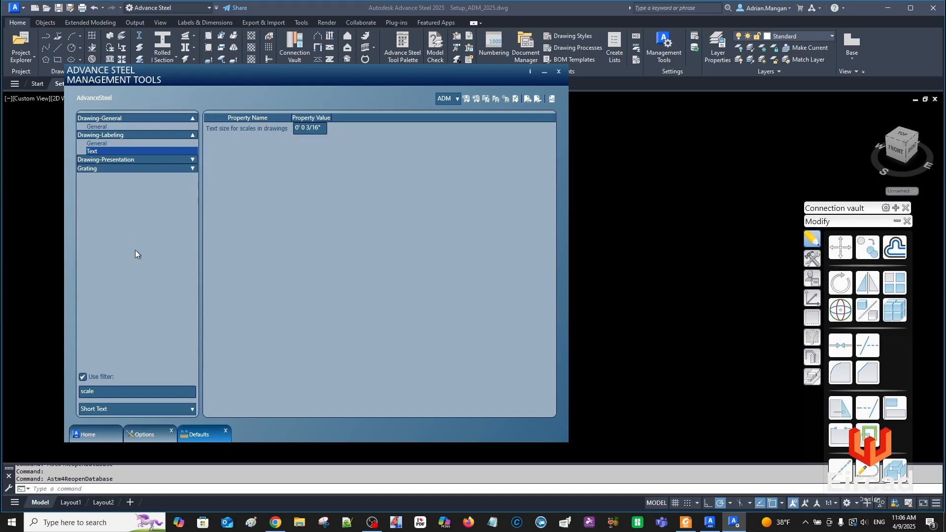
# Filter the defaults for "development vie" and set the development view radius dimension type to inner dimension
pyautogui.hotkey('ctrl', 'a')
pyautogui.press('BackSpace')
pyautogui.write('development views')
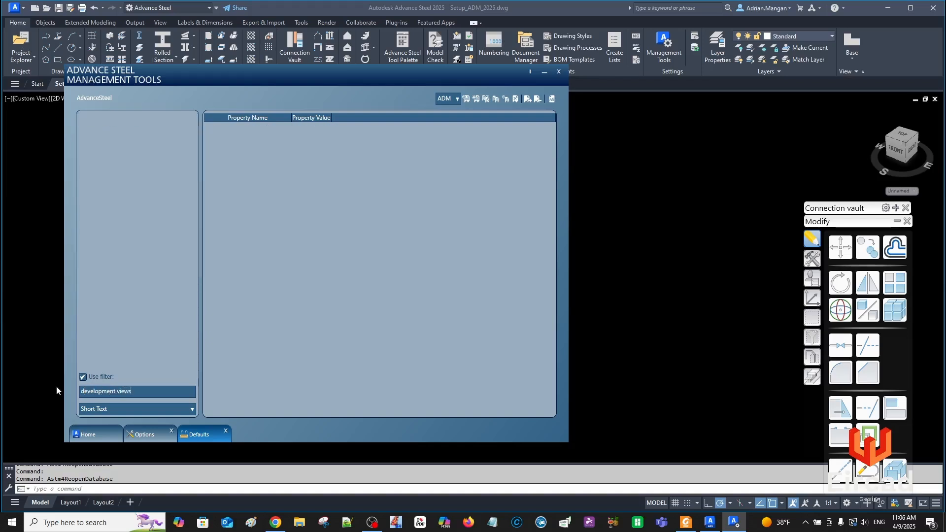
pyautogui.press('BackSpace')
pyautogui.press('BackSpace')
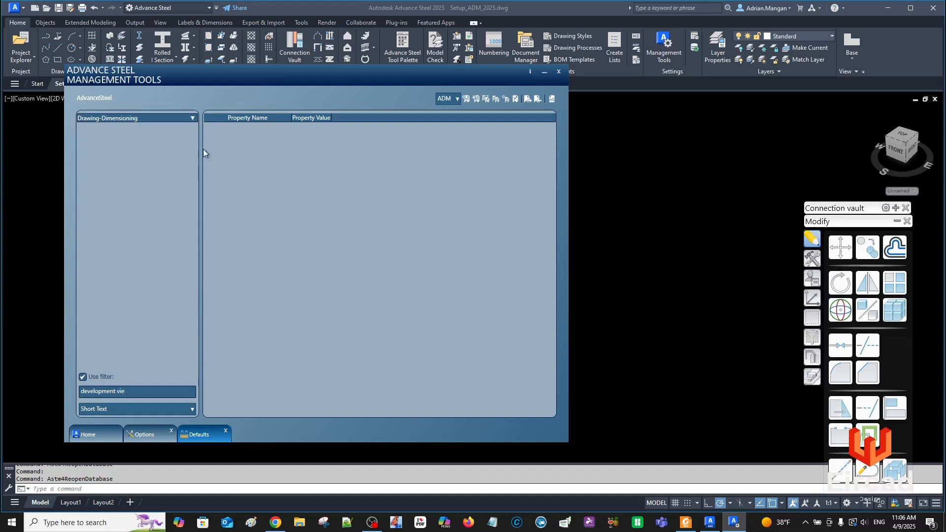
pyautogui.click(190, 118)
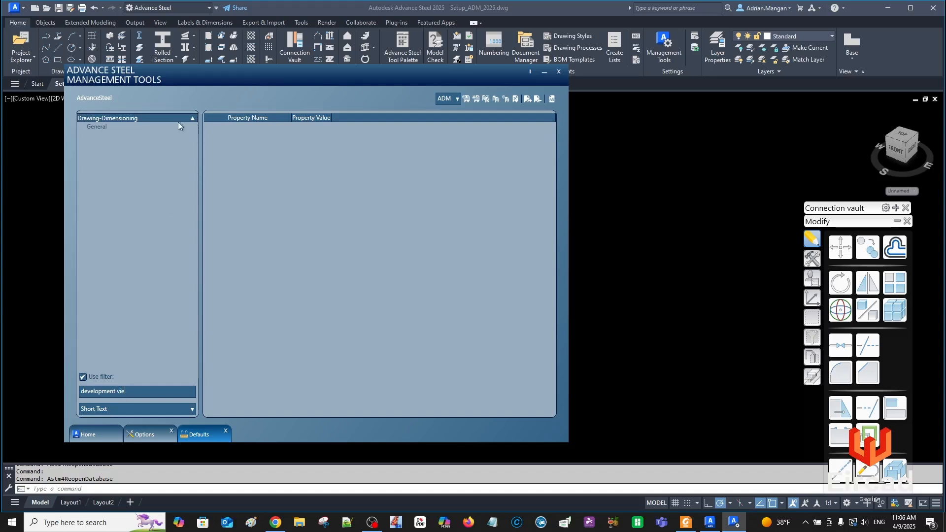
pyautogui.click(117, 127)
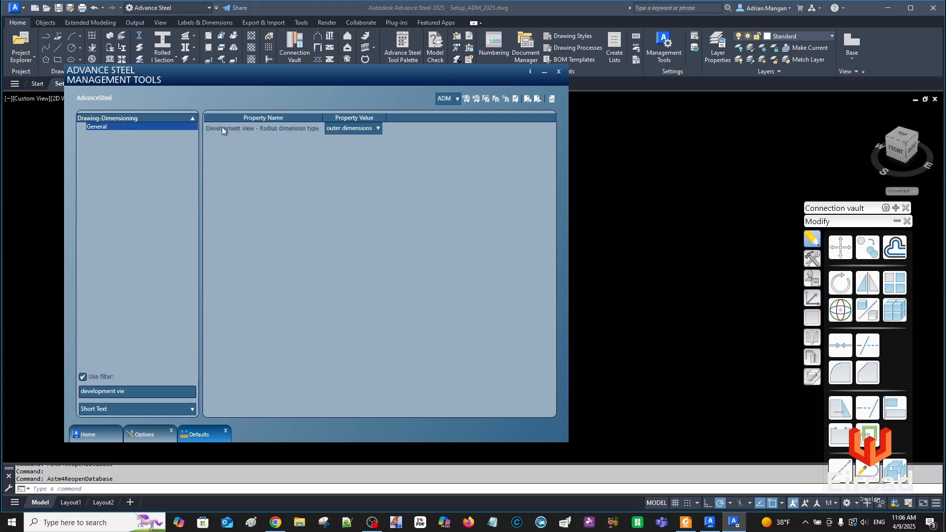
pyautogui.moveTo(283, 128)
pyautogui.moveTo(358, 134)
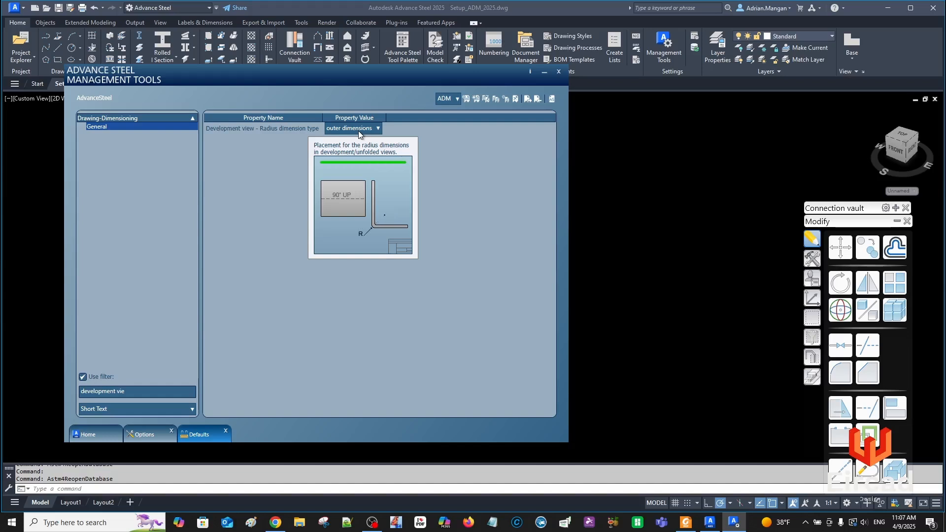
pyautogui.click(358, 130)
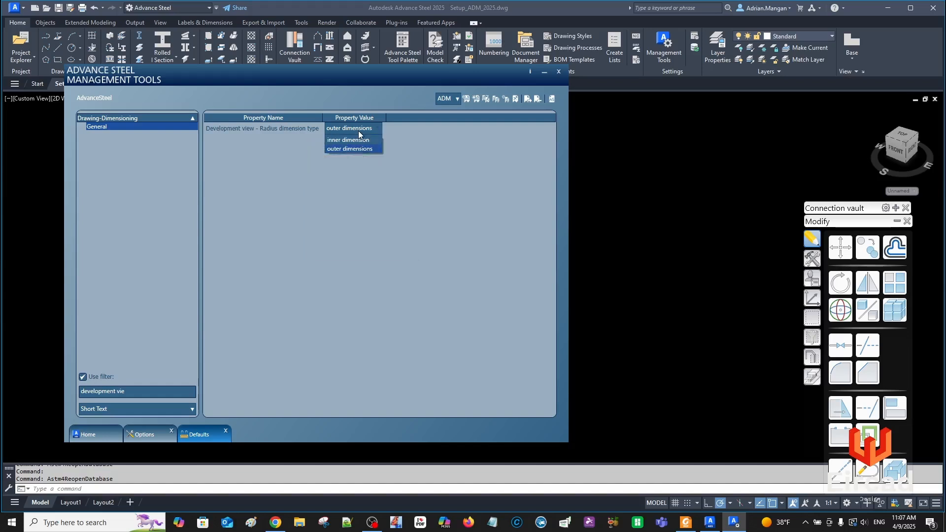
pyautogui.click(359, 141)
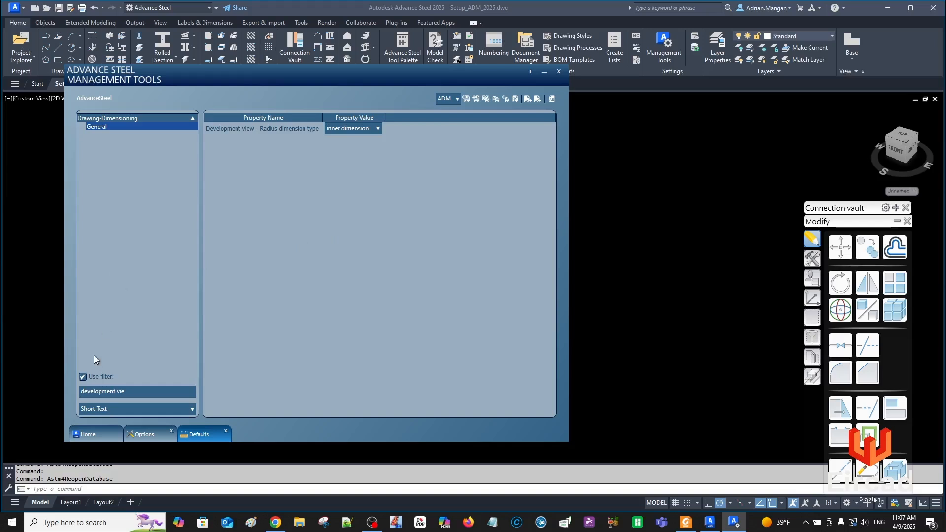
# Filter the defaults for "revision" and examine the revision table date format and pre-revision index in the general Drawing-General settings
pyautogui.press('BackSpace')
pyautogui.press('BackSpace')
pyautogui.press('BackSpace')
pyautogui.press('BackSpace')
pyautogui.press('BackSpace')
pyautogui.press('BackSpace')
pyautogui.press('BackSpace')
pyautogui.press('BackSpace')
pyautogui.press('BackSpace')
pyautogui.press('BackSpace')
pyautogui.press('BackSpace')
pyautogui.press('BackSpace')
pyautogui.press('BackSpace')
pyautogui.write('revision')
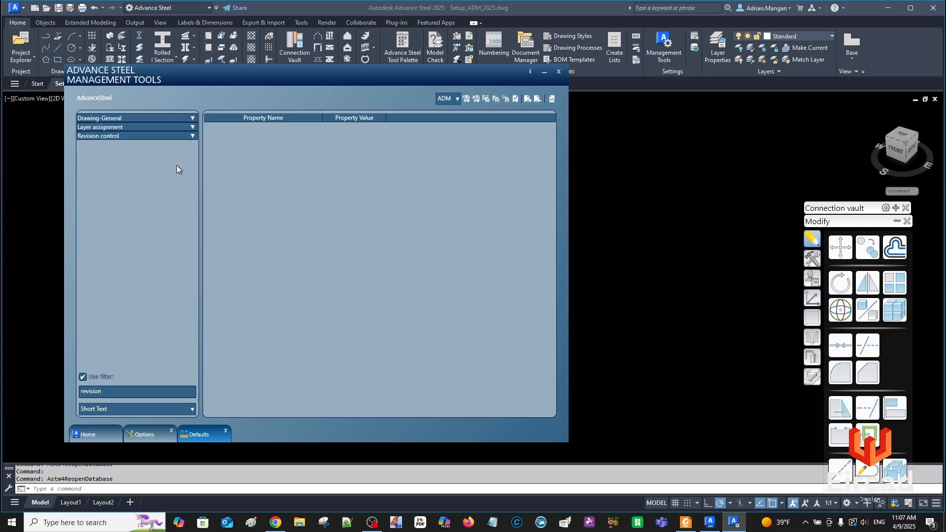
pyautogui.click(193, 120)
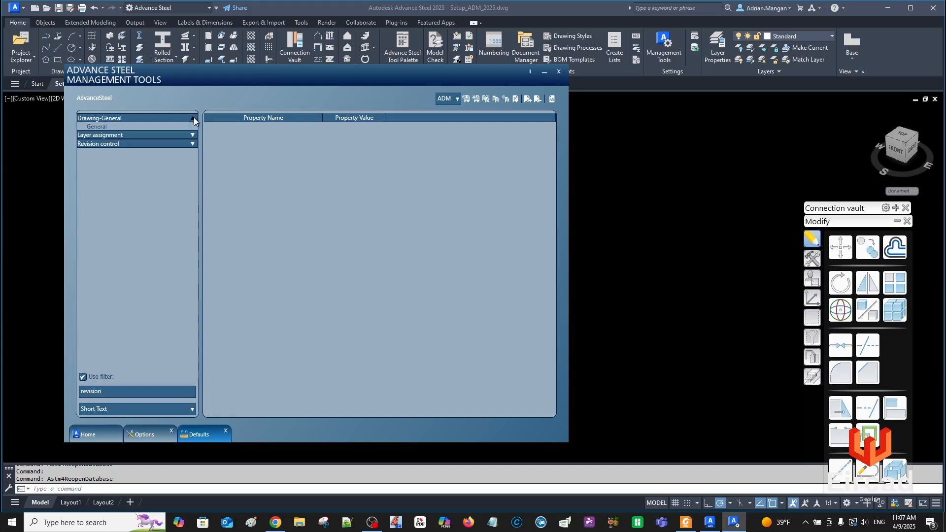
pyautogui.click(158, 127)
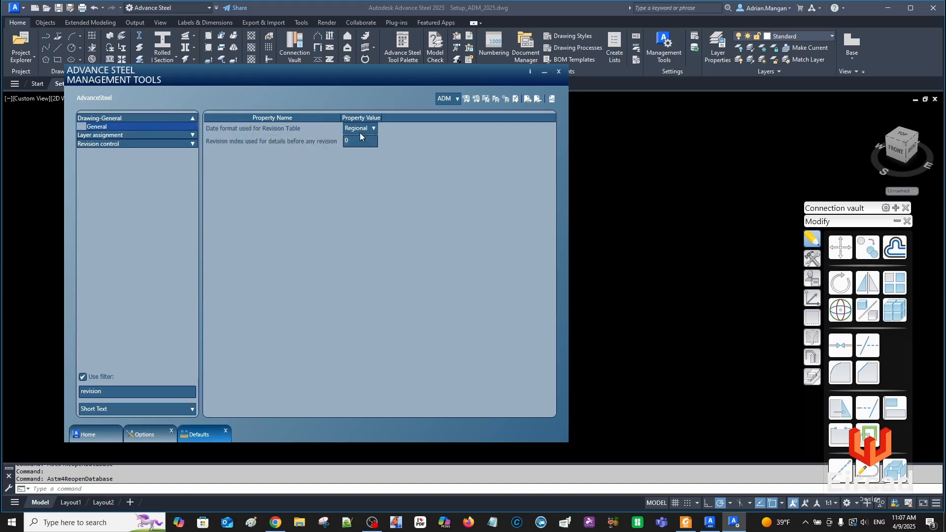
pyautogui.click(195, 133)
pyautogui.click(194, 135)
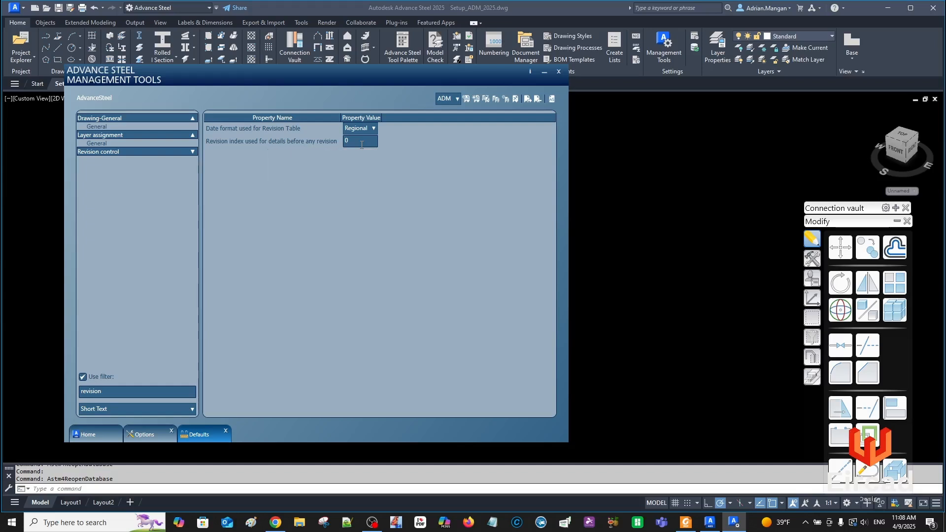
# Examine the general Revision control defaults, including the choices for showing dimension and label changes with clouds or different color
pyautogui.click(193, 152)
pyautogui.click(96, 160)
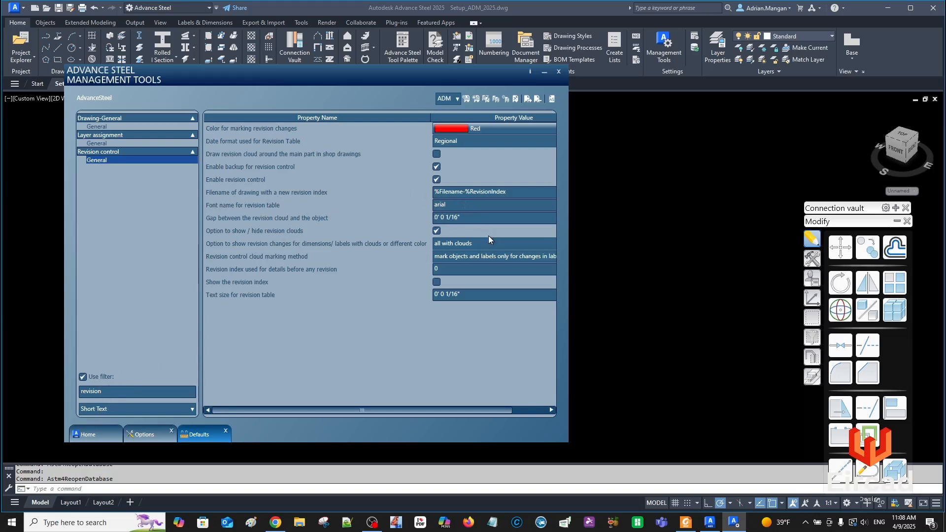
pyautogui.click(451, 244)
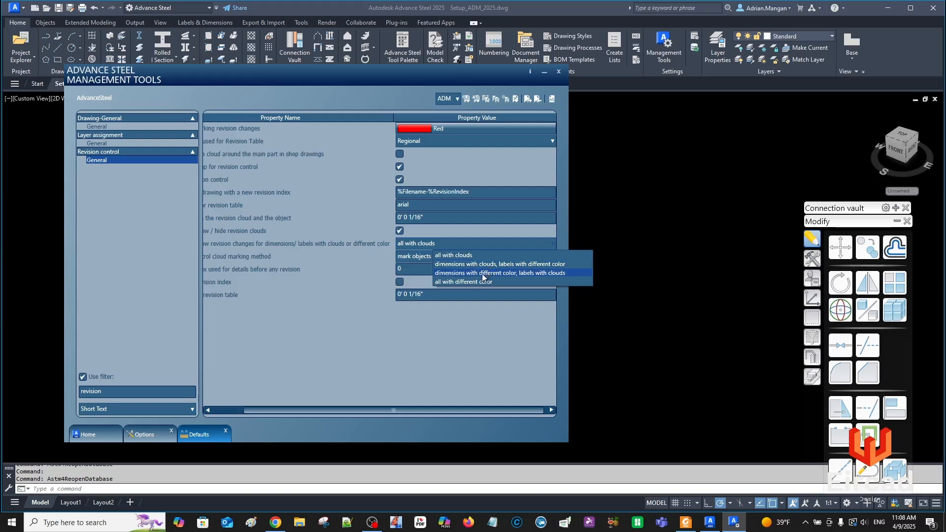
pyautogui.click(384, 329)
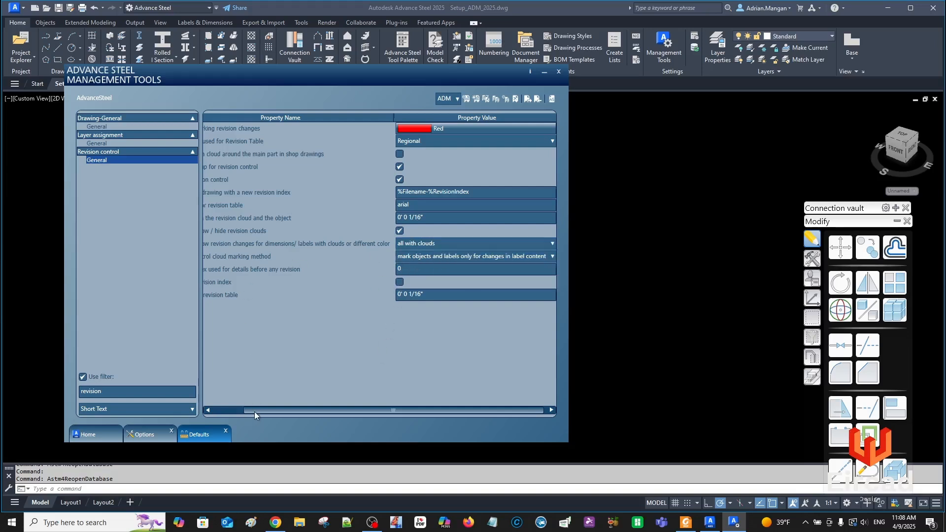
pyautogui.moveTo(254, 412); pyautogui.dragTo(222, 412)
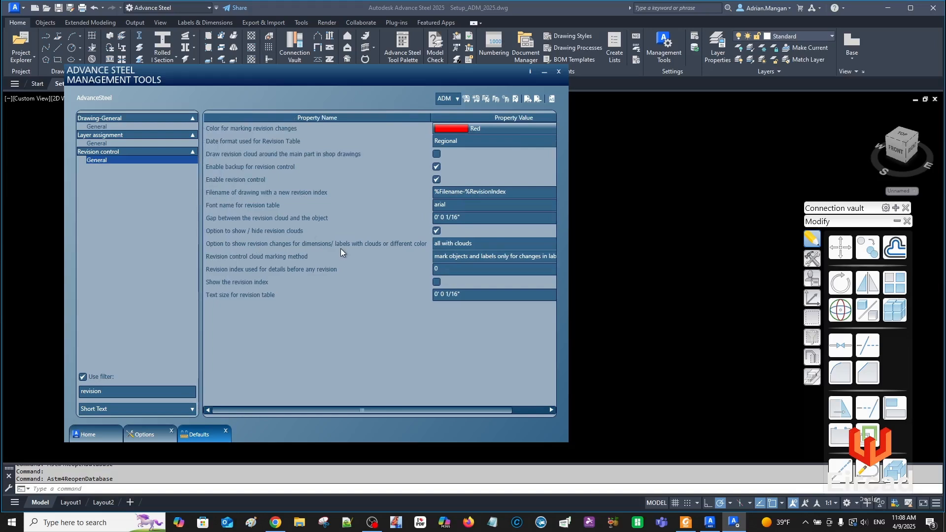
pyautogui.click(478, 241)
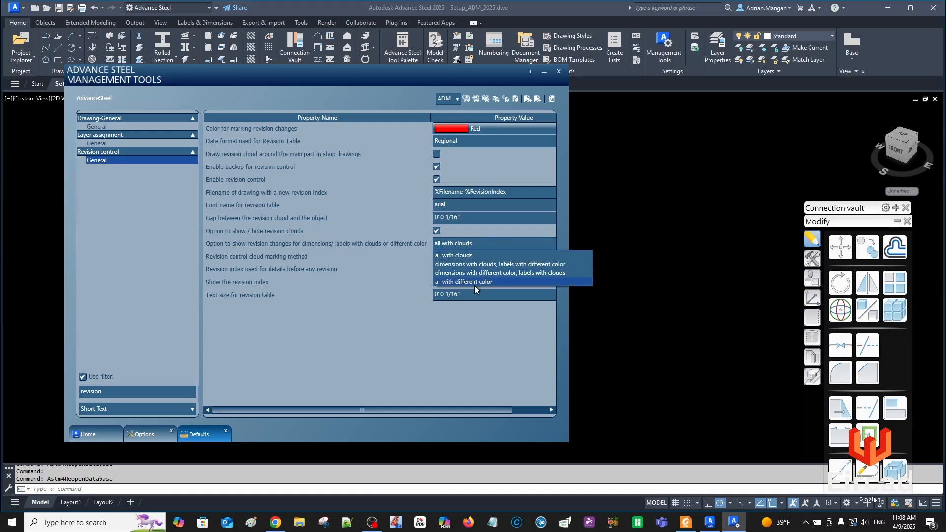
pyautogui.click(488, 232)
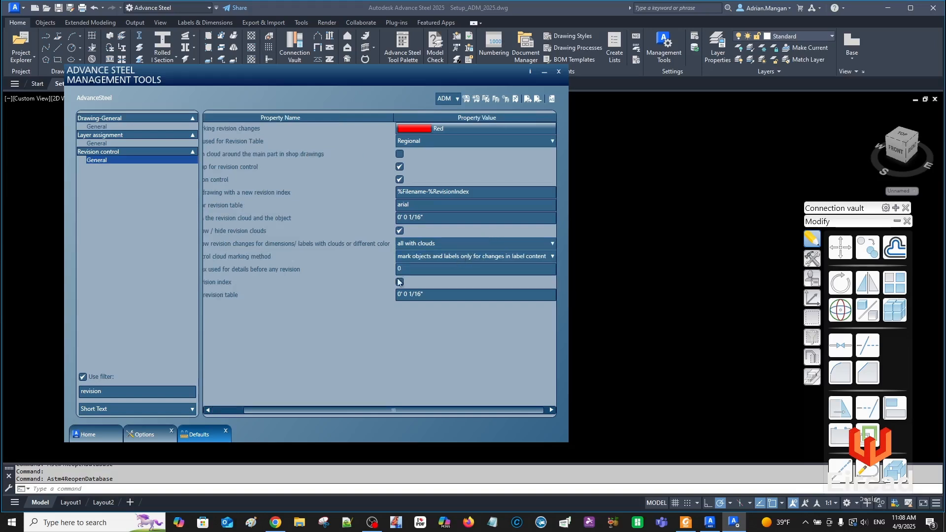
# Filter the defaults for "revision index" and enable showing the revision index in the general Revision control settings
pyautogui.click(193, 152)
pyautogui.click(193, 135)
pyautogui.click(193, 118)
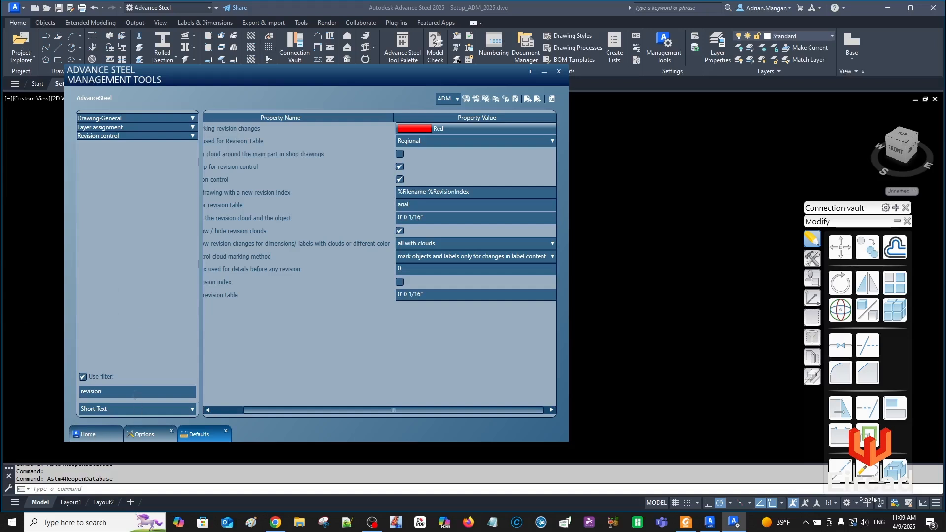
pyautogui.write('index')
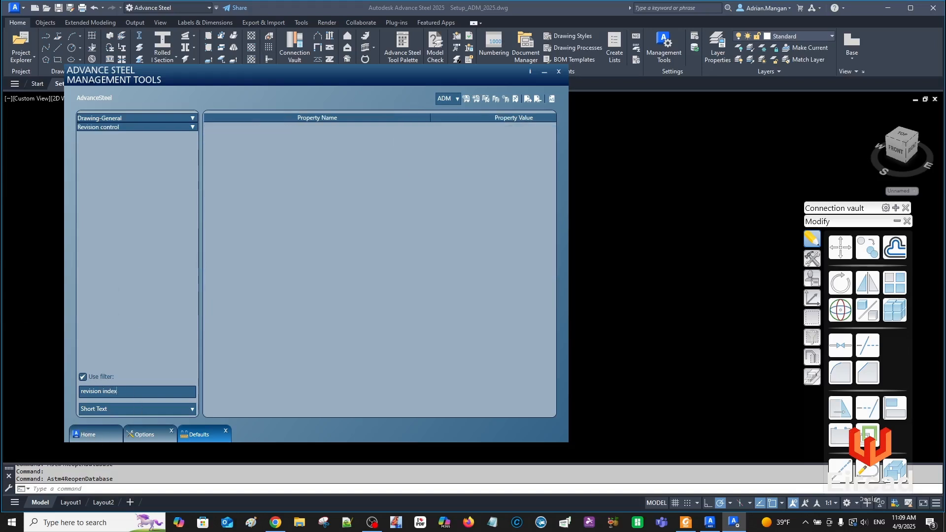
pyautogui.click(192, 119)
pyautogui.click(166, 127)
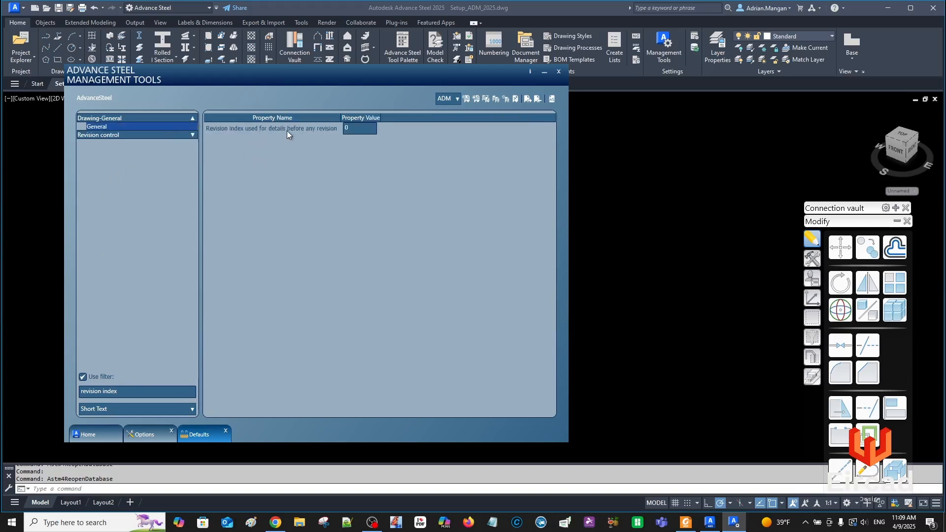
pyautogui.click(192, 135)
pyautogui.click(116, 142)
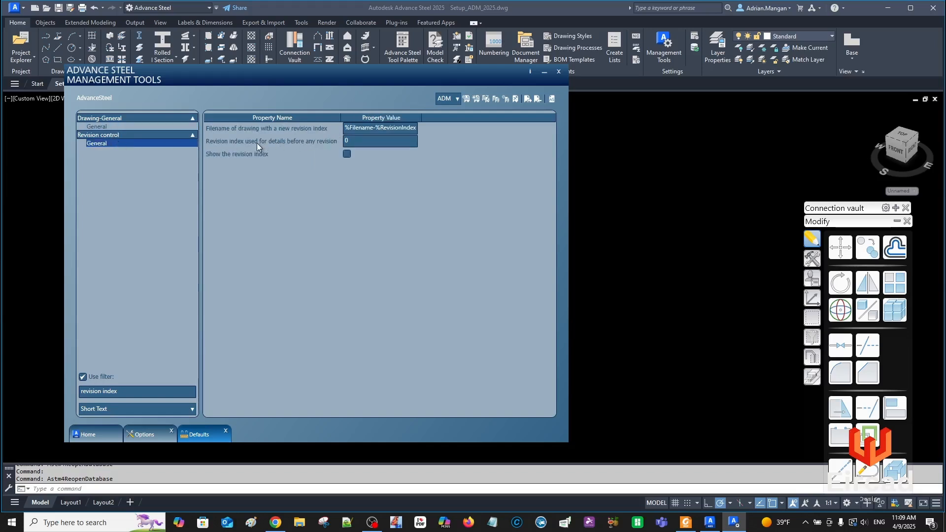
pyautogui.click(349, 153)
# Filter the defaults for "lot/phase" and enable Lot/Phase for main part, beam and plate numbering
pyautogui.moveTo(129, 391); pyautogui.dragTo(75, 391)
pyautogui.write('lot')
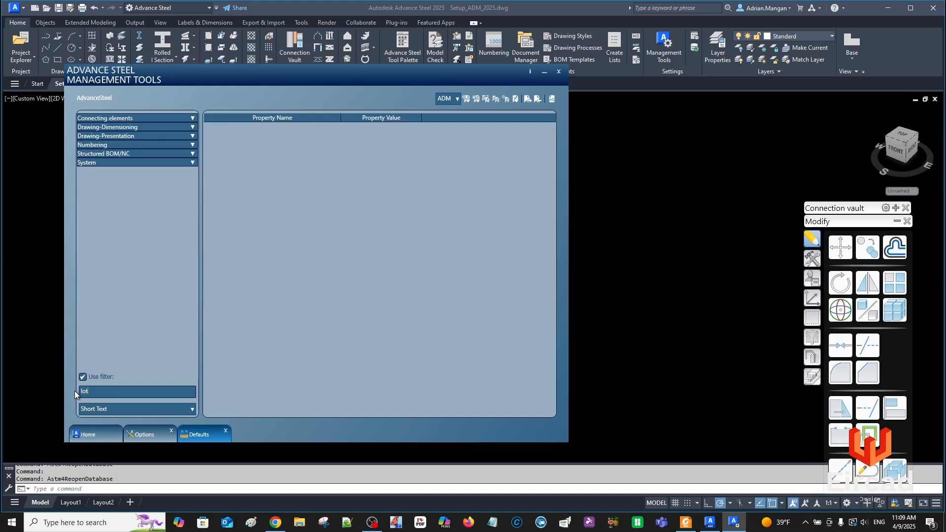
pyautogui.write('/phase')
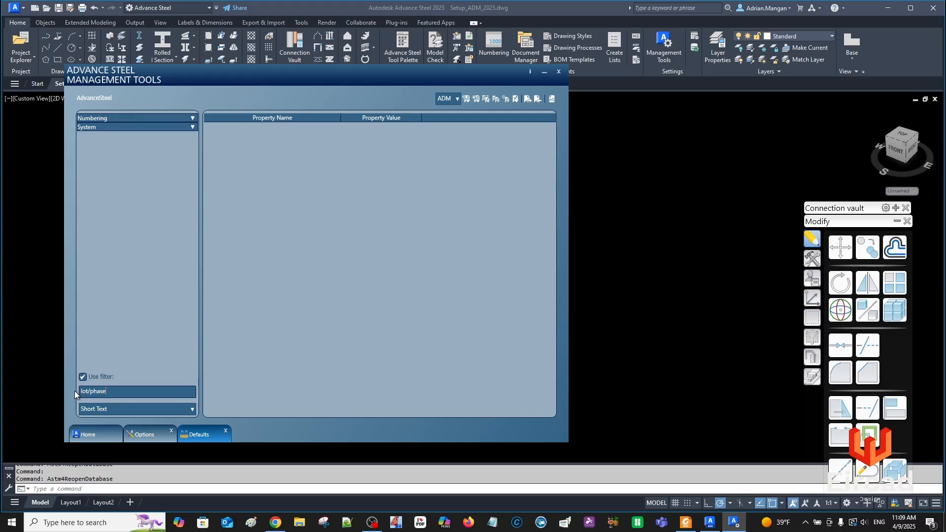
pyautogui.click(193, 117)
pyautogui.click(150, 126)
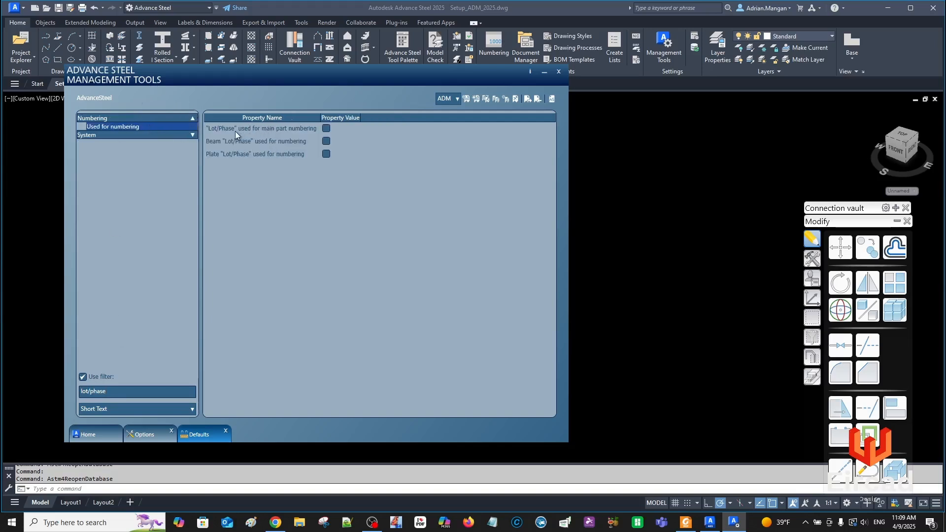
pyautogui.click(326, 128)
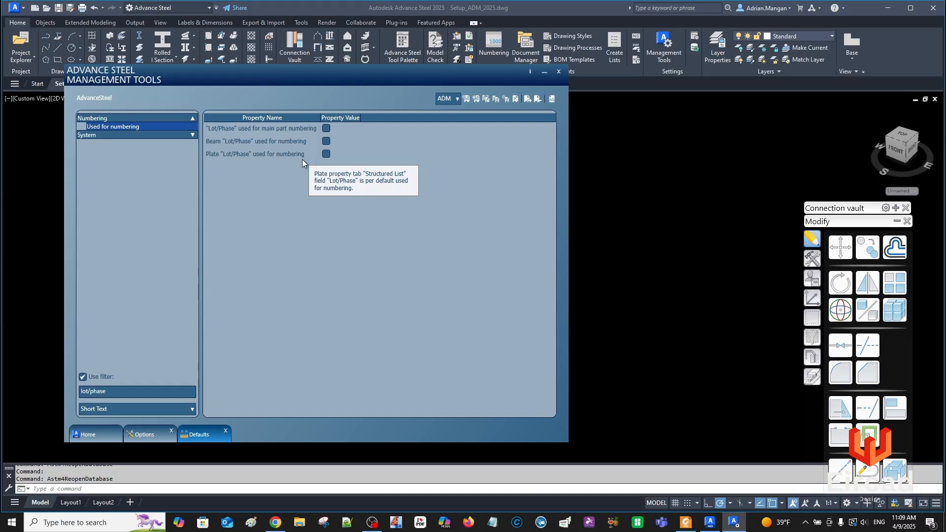
pyautogui.click(326, 142)
pyautogui.click(327, 154)
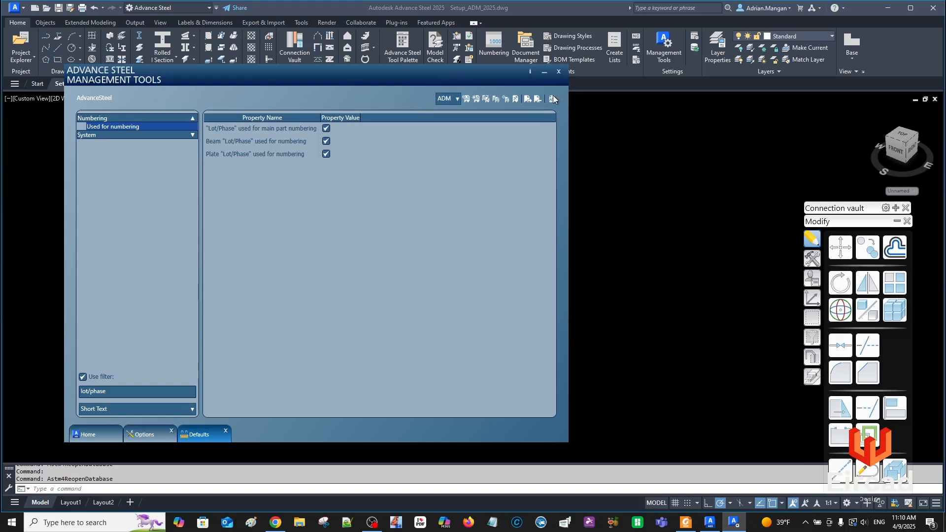
# Clear the "lot/phase" filter from the defaults and examine the general Beam settings
pyautogui.moveTo(122, 392); pyautogui.dragTo(68, 389)
pyautogui.press('BackSpace')
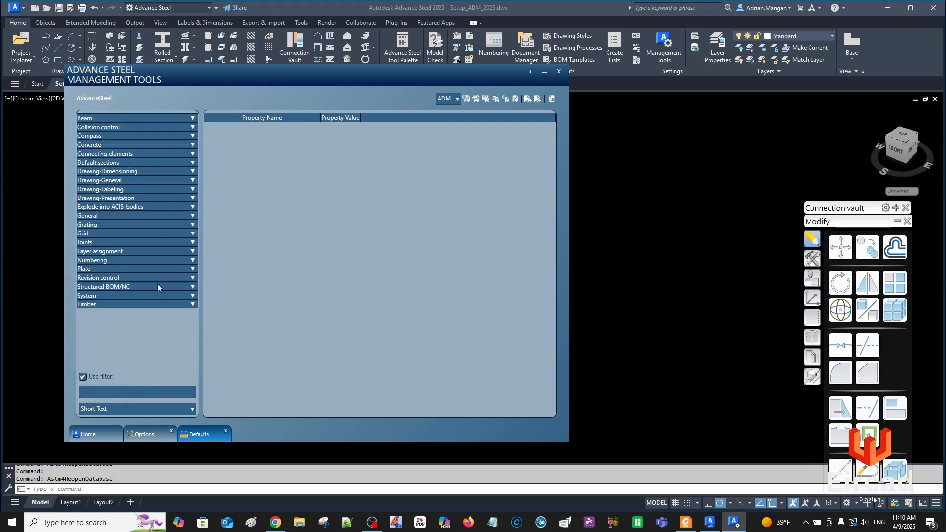
pyautogui.click(192, 119)
pyautogui.click(149, 124)
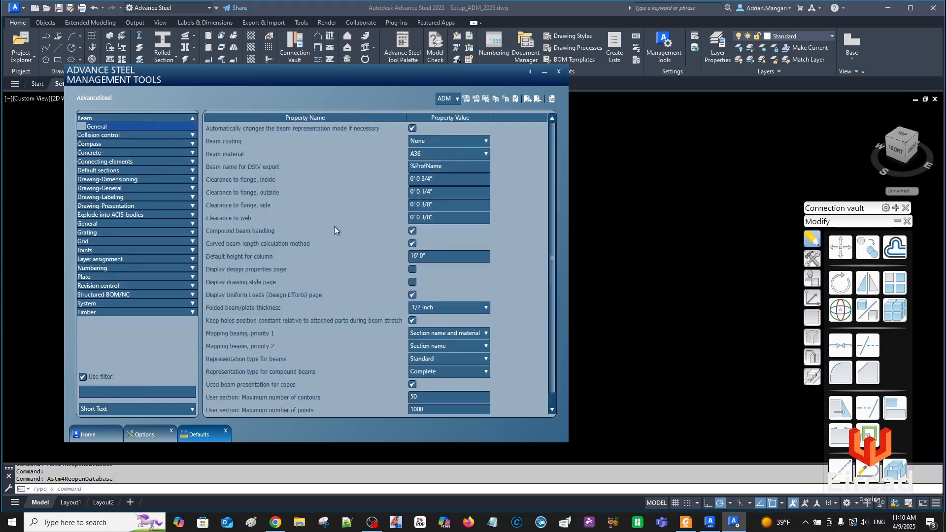
pyautogui.scroll(-1, 332, 229)
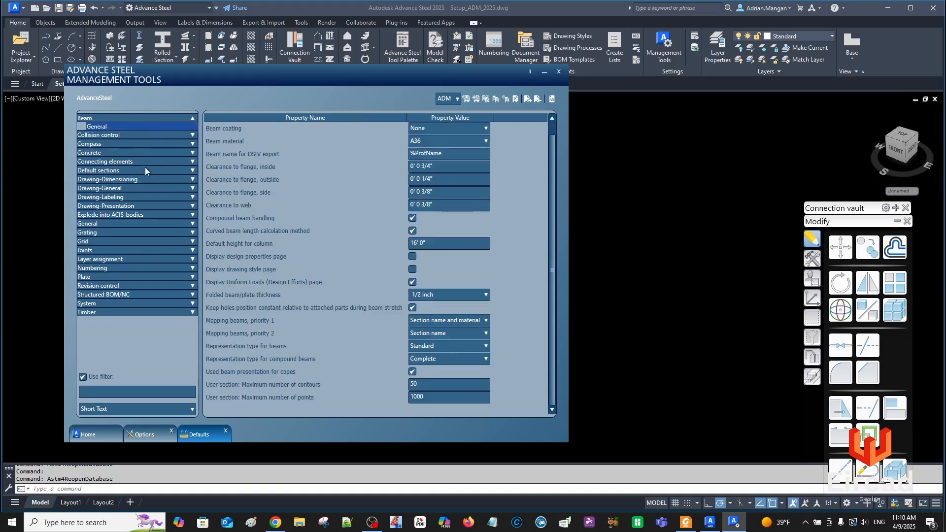
# In the general Drawing-General defaults, set shop drawing behavior for Main Part beams and plates to "Create both MP and SP details"
pyautogui.click(190, 189)
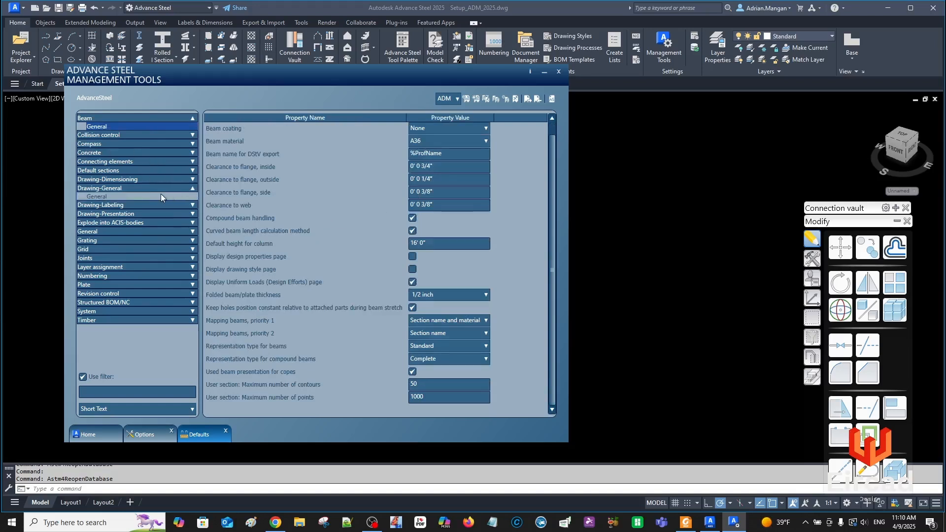
pyautogui.click(151, 196)
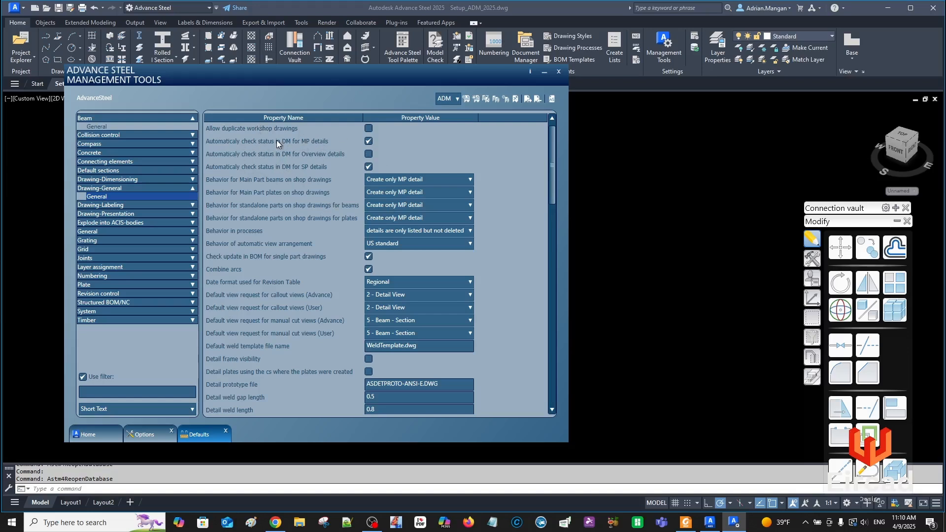
pyautogui.scroll(1, 276, 142)
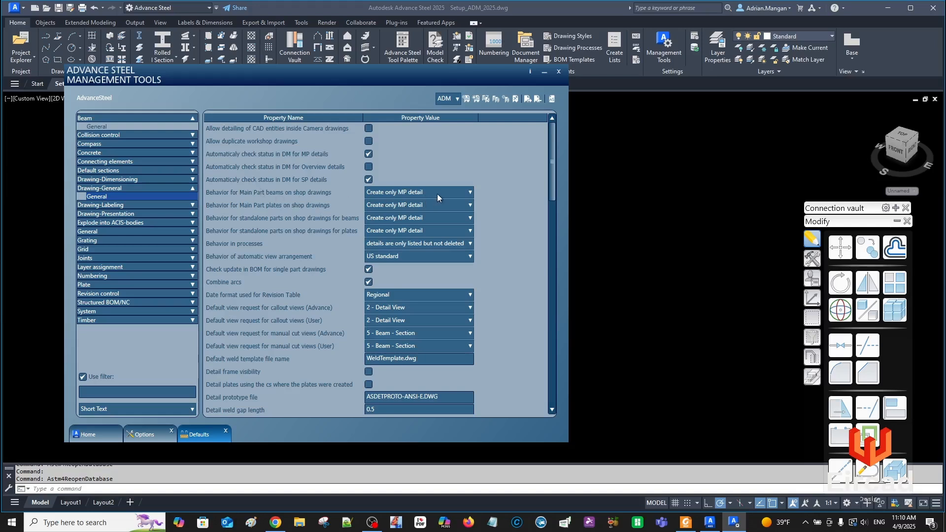
pyautogui.click(469, 193)
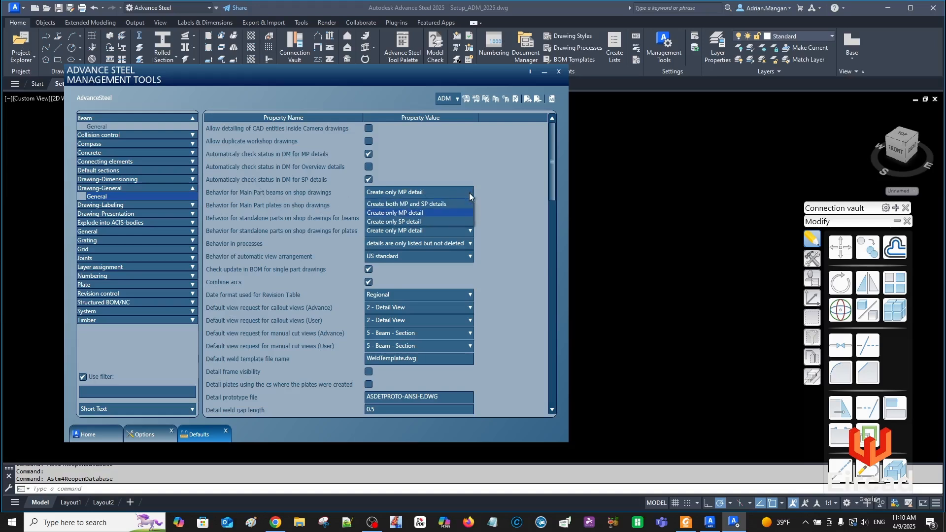
pyautogui.click(423, 204)
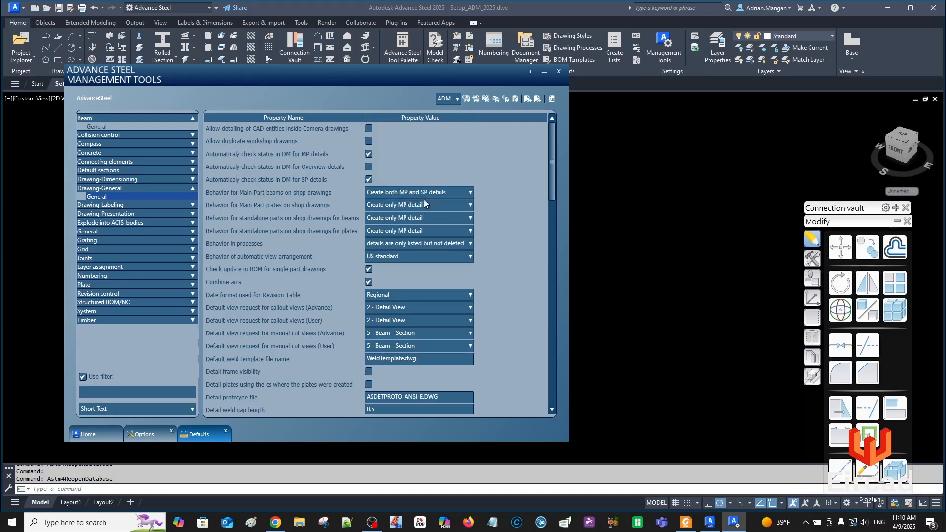
pyautogui.click(471, 205)
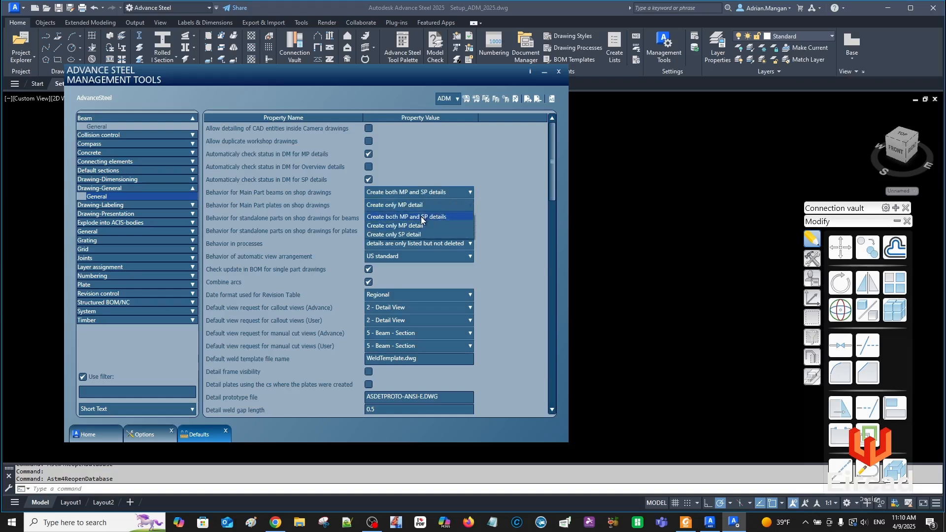
pyautogui.click(422, 218)
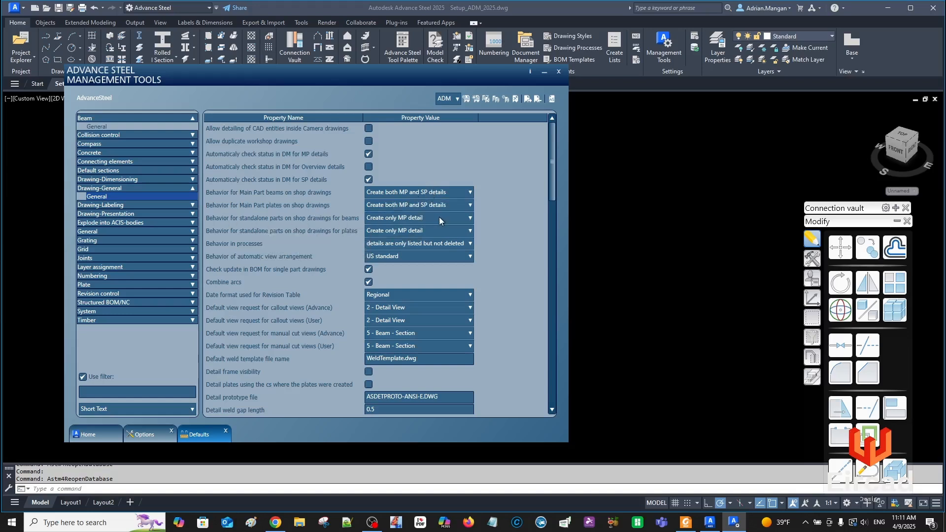
# Set the shop drawing behavior for standalone parts to "Create only SP detail" for both beams and plates
pyautogui.click(466, 220)
pyautogui.click(452, 232)
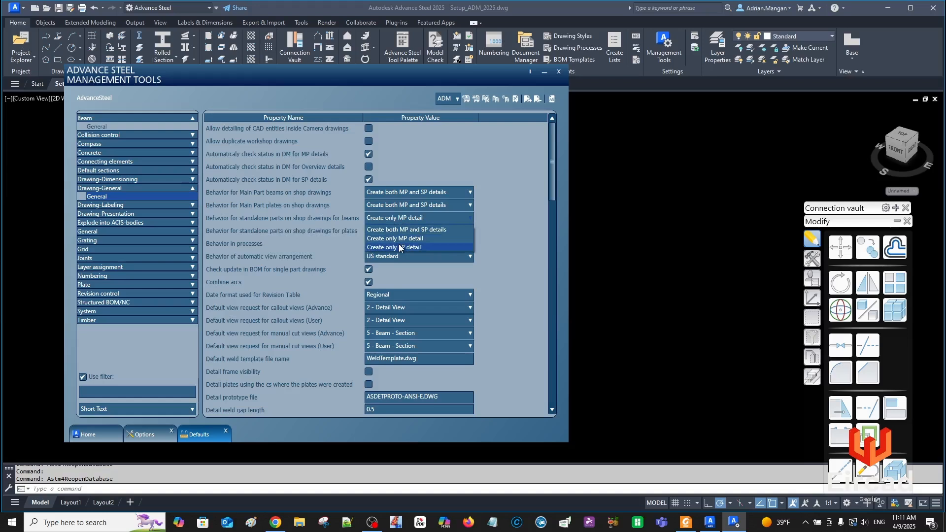
pyautogui.click(470, 232)
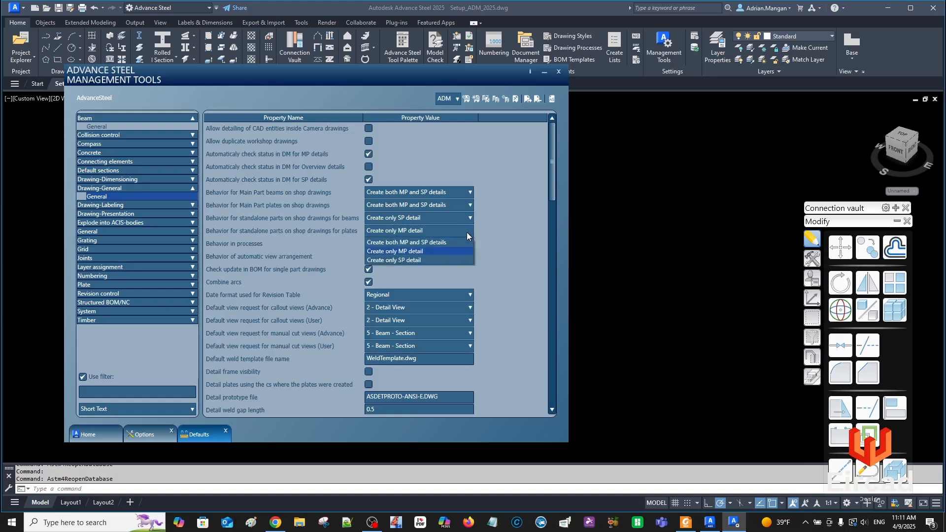
pyautogui.click(404, 259)
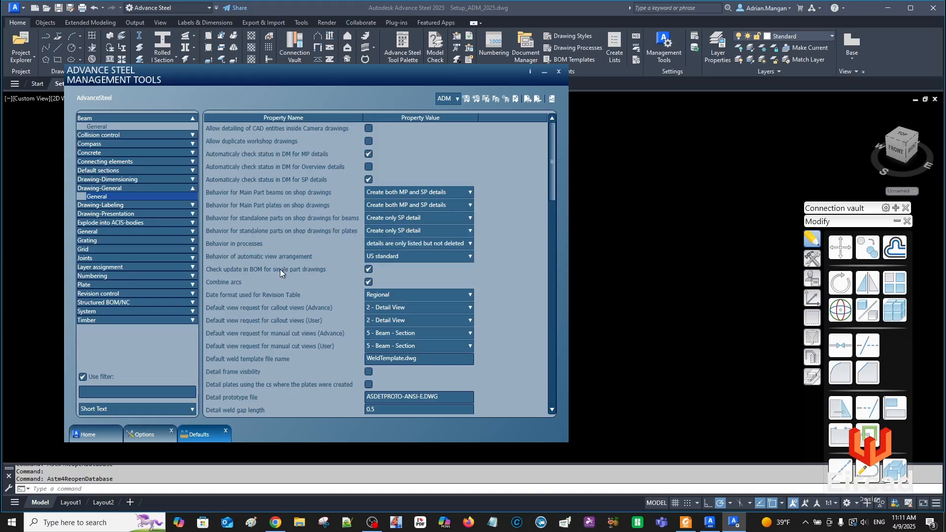
# Change the detail prototype file in the general Drawing-General defaults to ASDETPROTO-ANSI-D.DWG
pyautogui.scroll(-1, 335, 270)
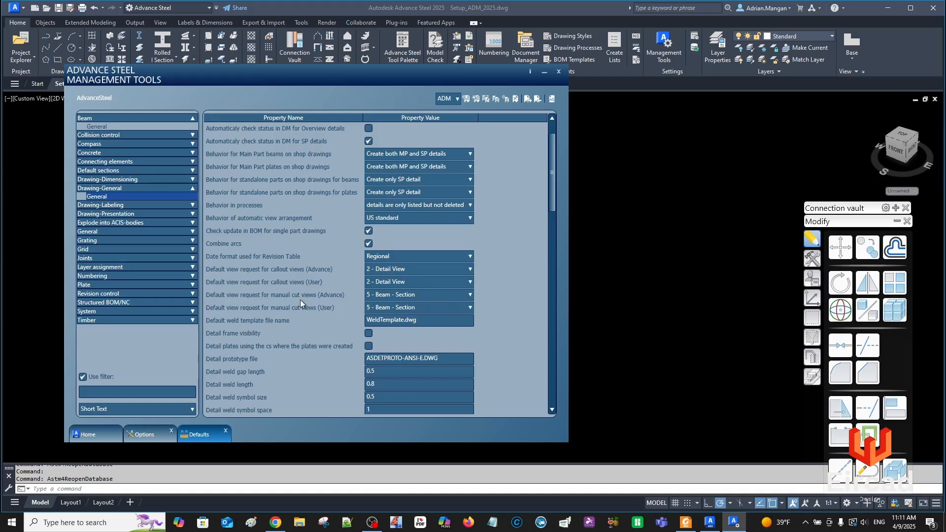
pyautogui.moveTo(324, 294)
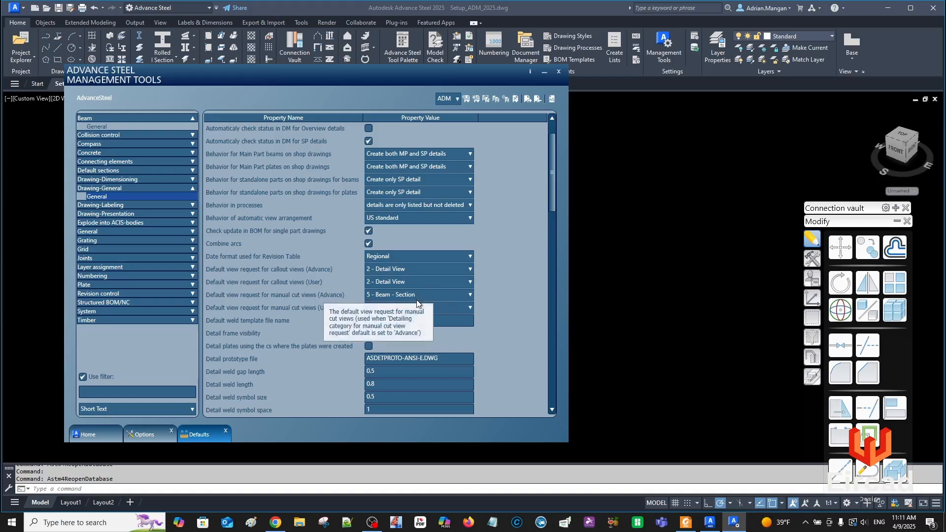
pyautogui.scroll(-2, 415, 279)
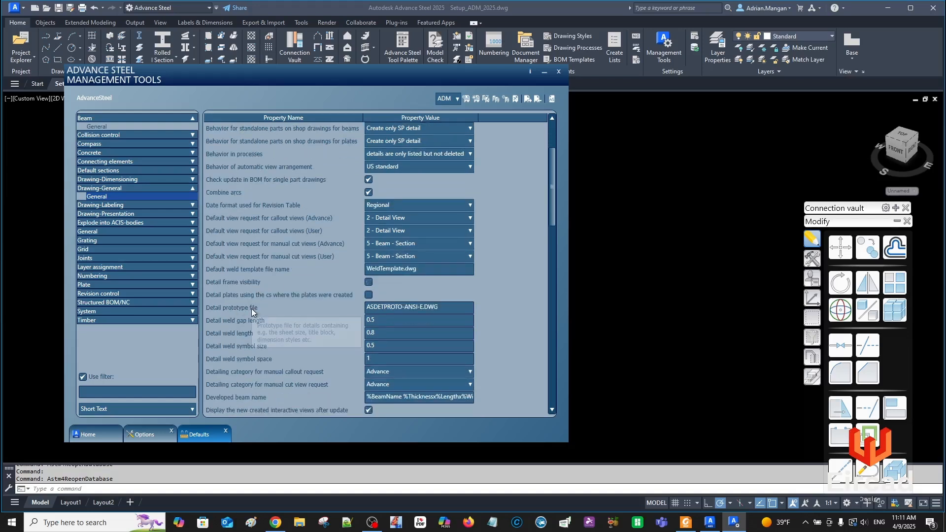
pyautogui.moveTo(423, 311)
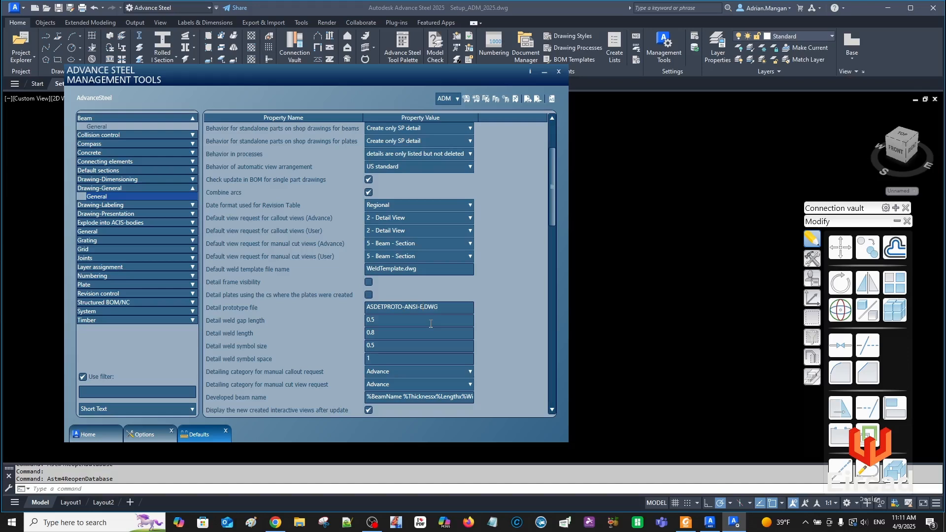
pyautogui.press('BackSpace')
pyautogui.write('D')
pyautogui.click(377, 281)
# Examine the general Drawing-Labeling defaults and the full list of General defaults for further settings
pyautogui.click(192, 204)
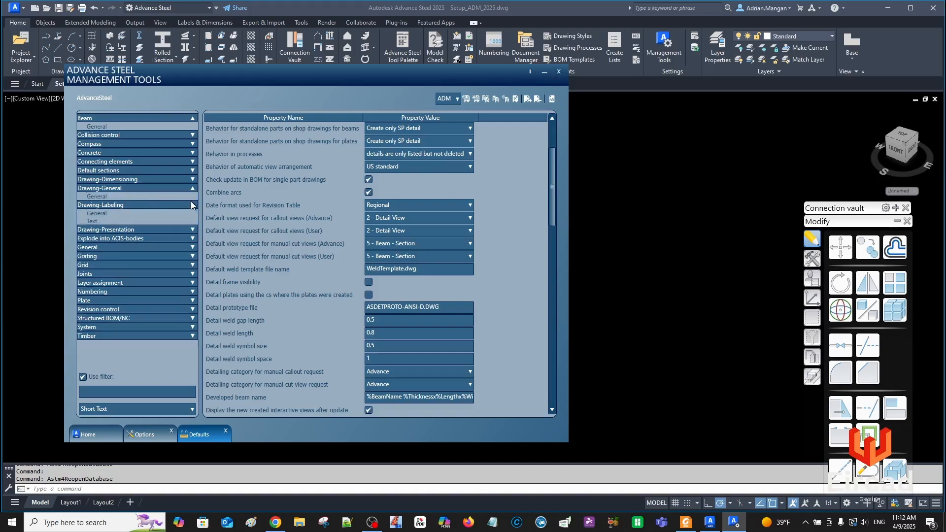
pyautogui.click(158, 214)
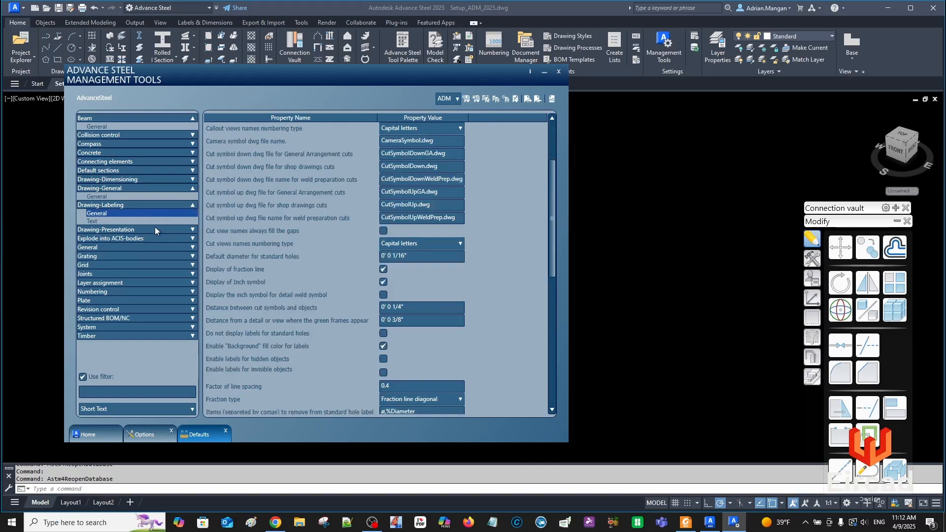
pyautogui.click(186, 248)
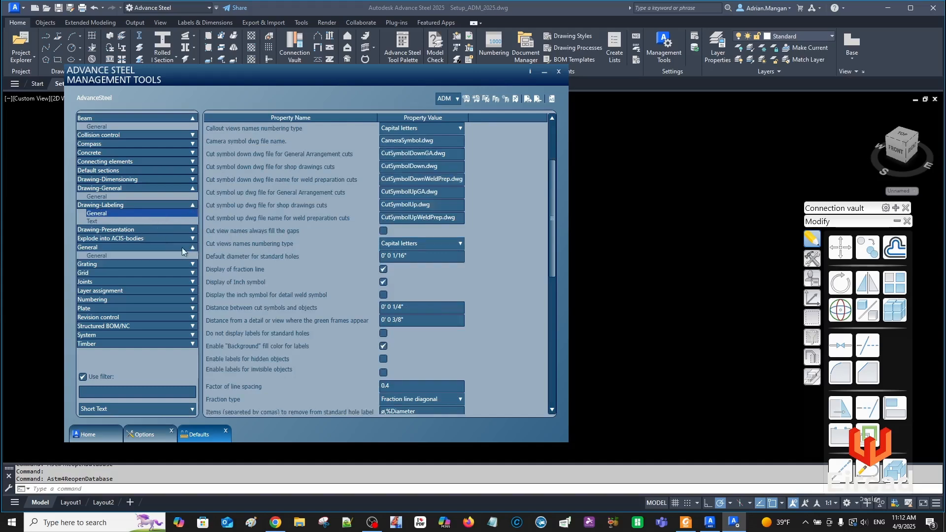
pyautogui.click(158, 254)
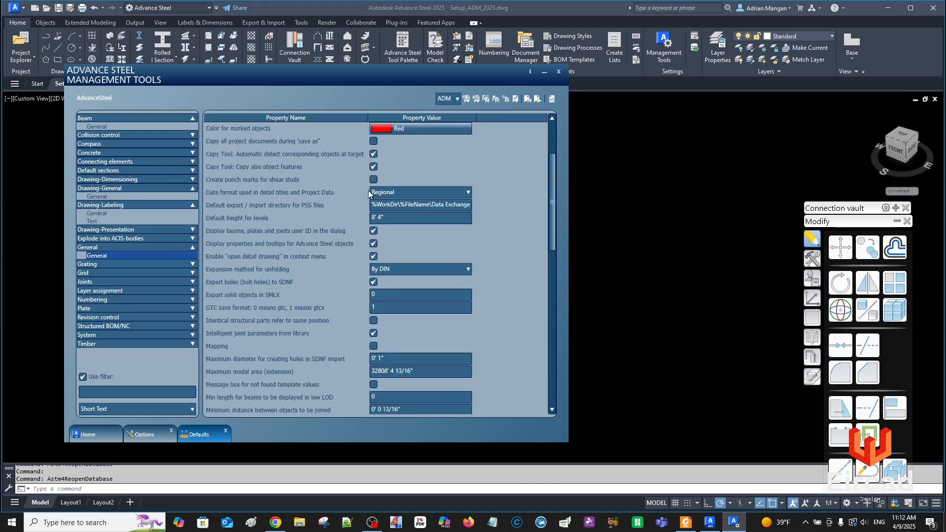
pyautogui.scroll(-5, 368, 190)
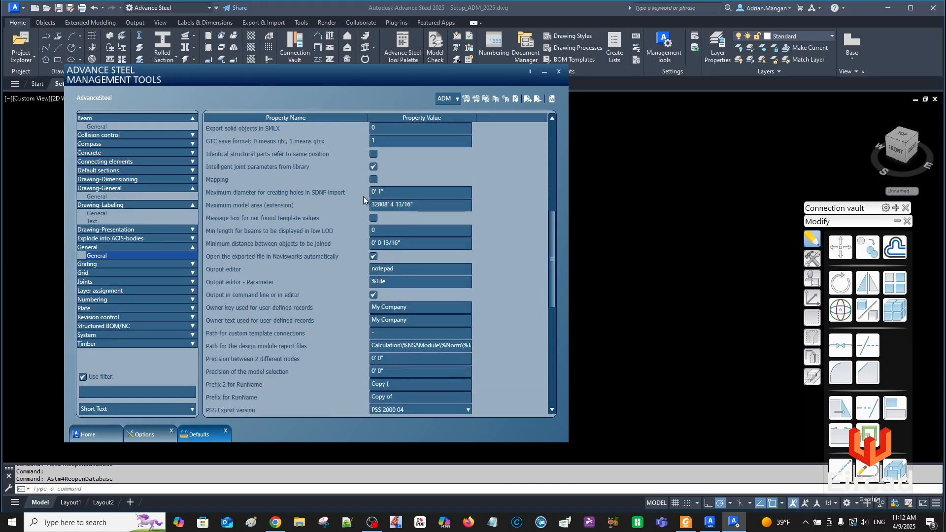
pyautogui.scroll(-1, 362, 200)
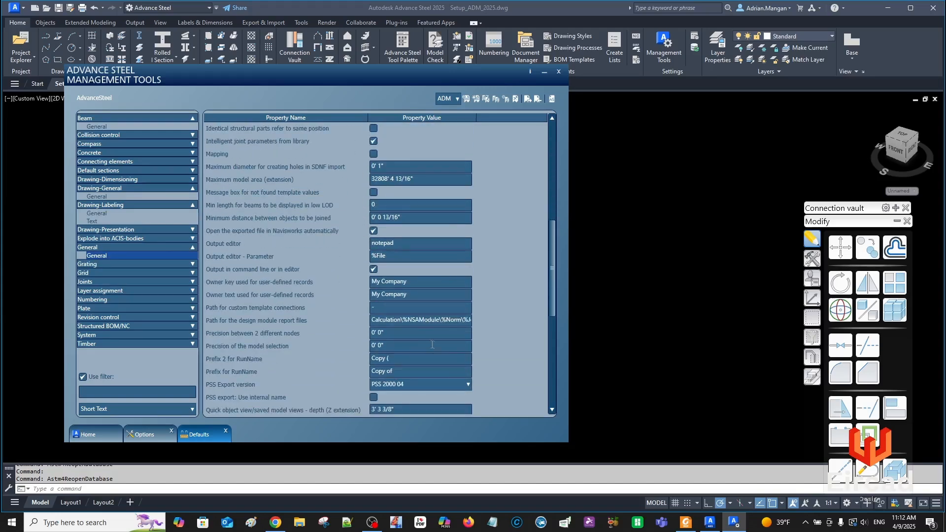
pyautogui.scroll(-1, 314, 347)
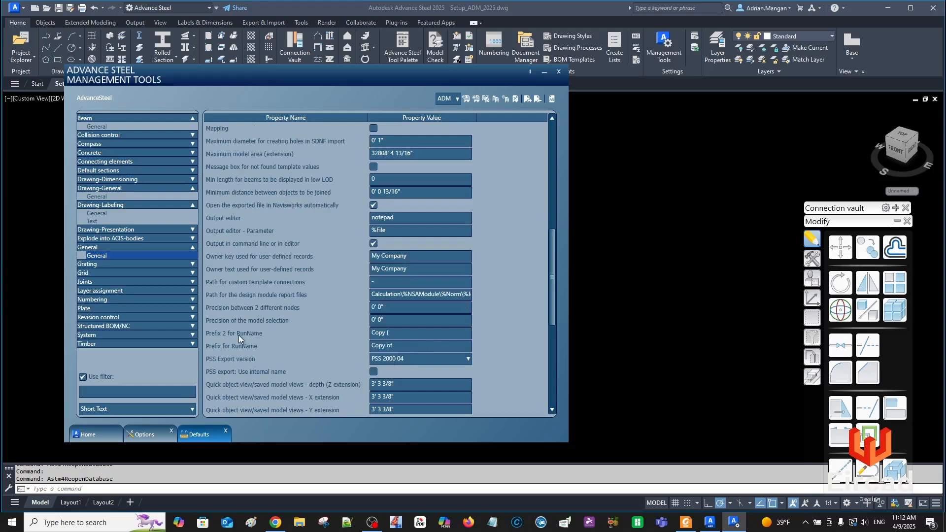
pyautogui.scroll(-1, 271, 336)
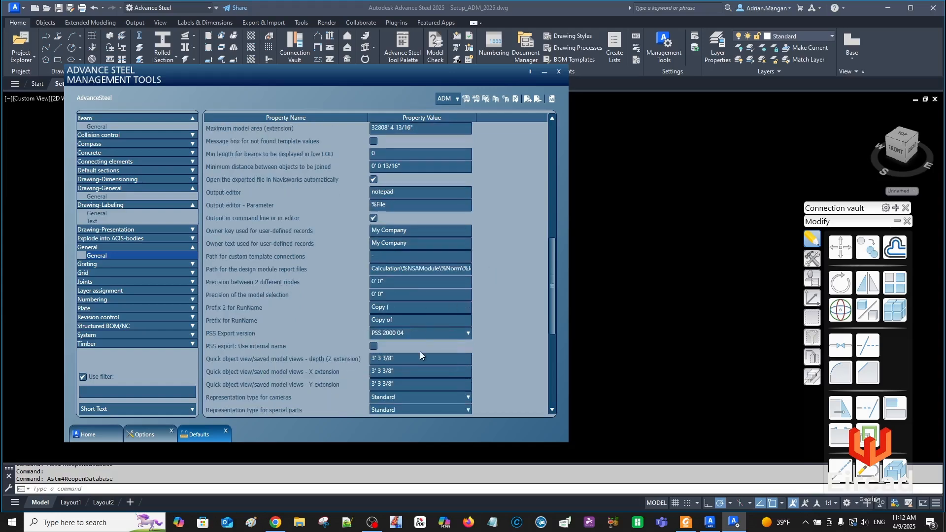
pyautogui.scroll(4, 419, 351)
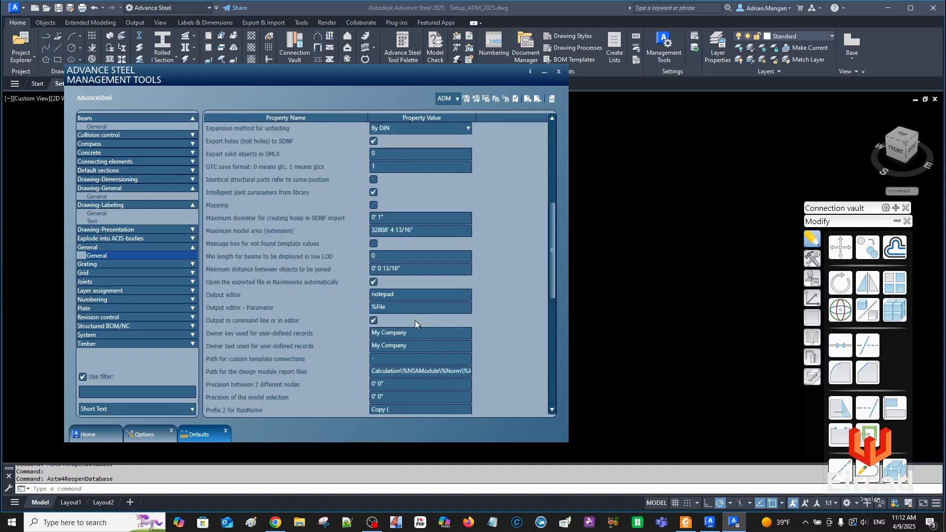
pyautogui.scroll(9, 415, 320)
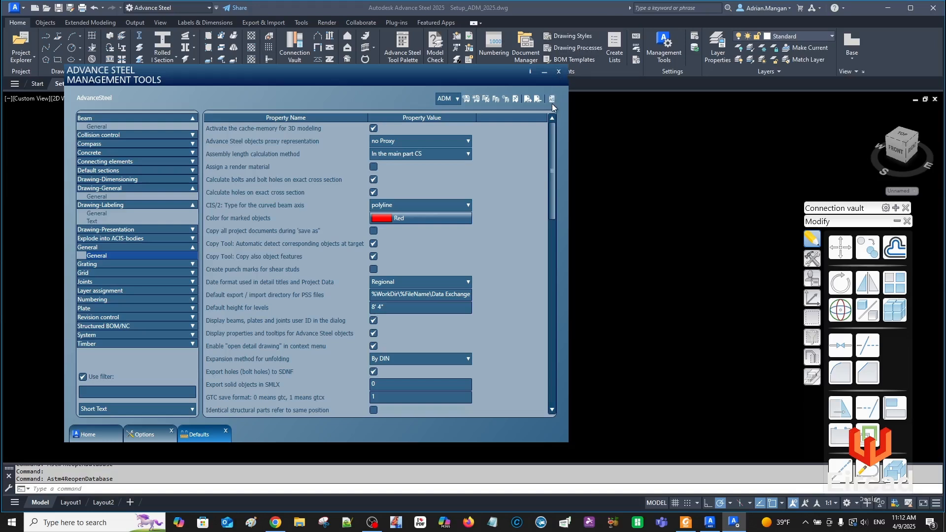
# Close the Management Tools and reload the Advance Steel databases in the open model
pyautogui.click(558, 72)
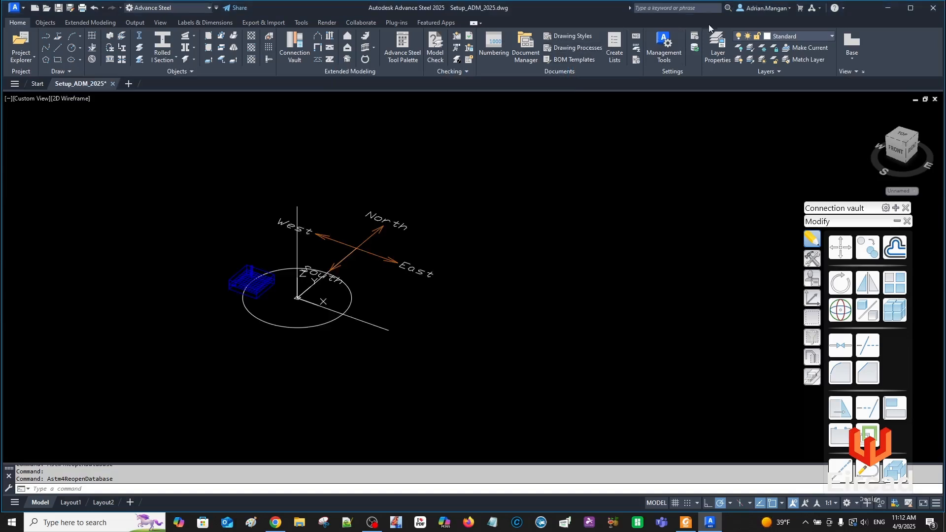
pyautogui.click(694, 48)
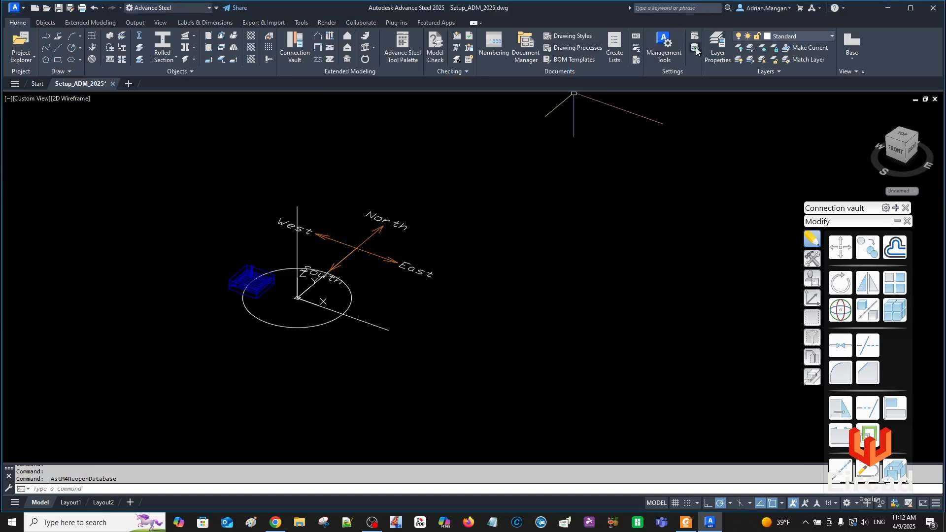
pyautogui.moveTo(349, 121); pyautogui.dragTo(298, 140, button='middle')
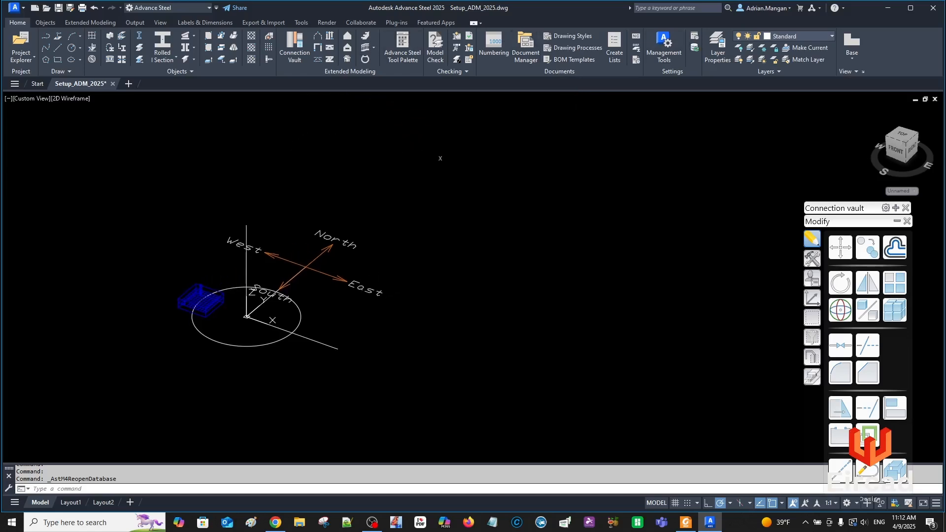
pyautogui.moveTo(436, 140); pyautogui.dragTo(402, 134, button='middle')
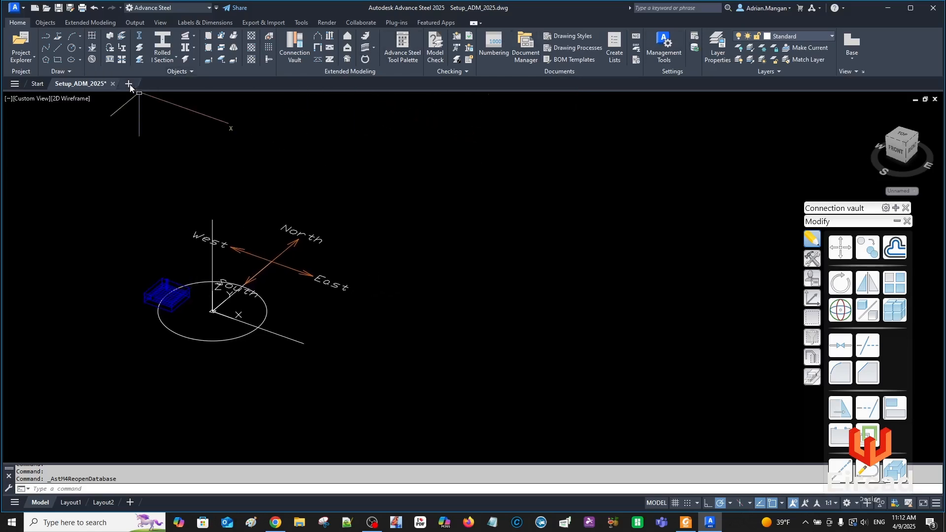
# Close the Setup_ADM_2025 drawing with its changes saved and exit Advance Steel
pyautogui.click(114, 84)
pyautogui.click(456, 281)
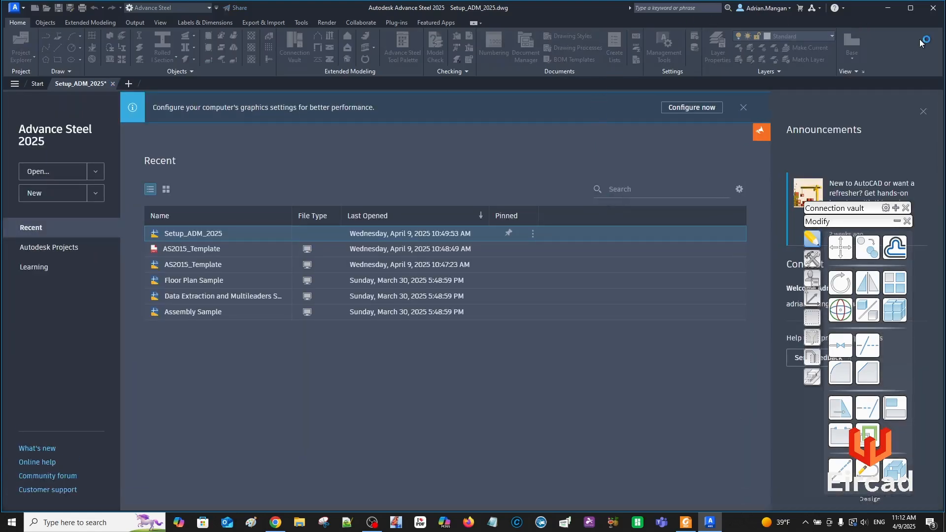
pyautogui.click(933, 9)
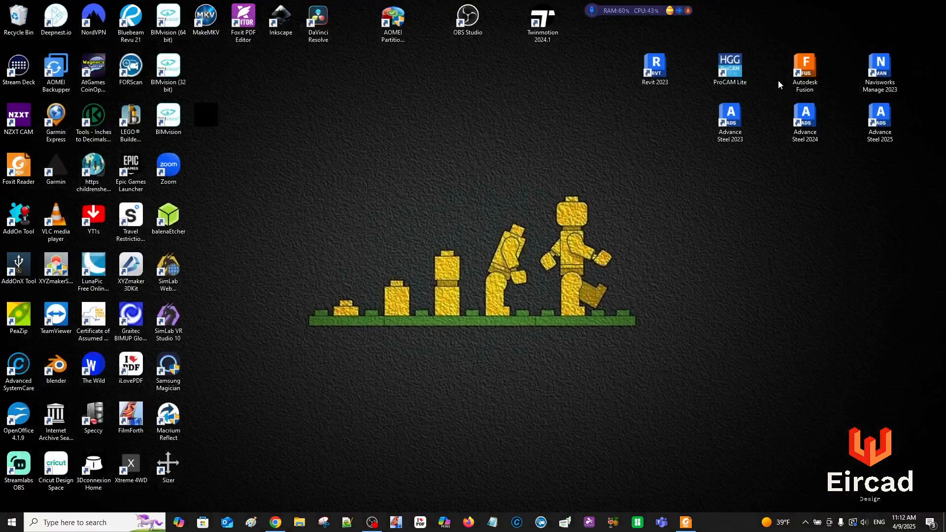
# Start Advance Steel 2025 again and open Setup_ADM_2025 from the recent drawings
pyautogui.doubleClick(869, 125)
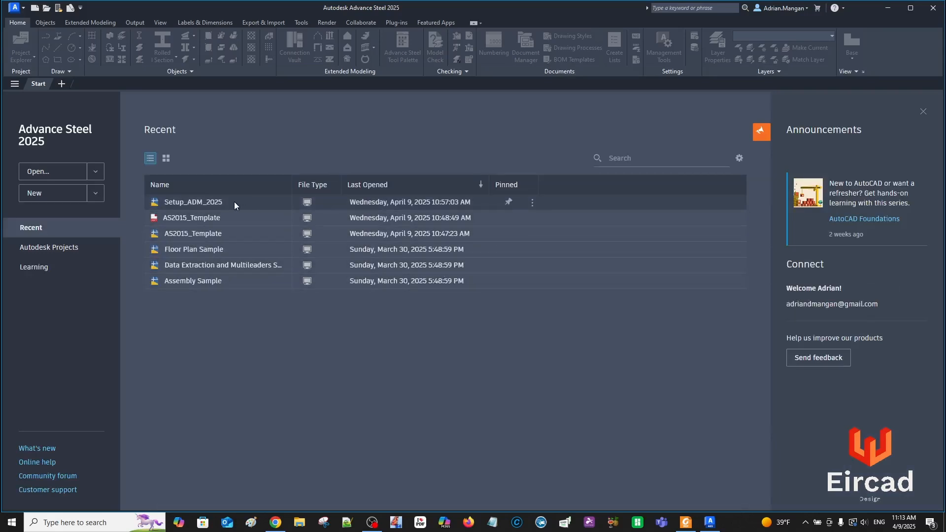
pyautogui.click(186, 206)
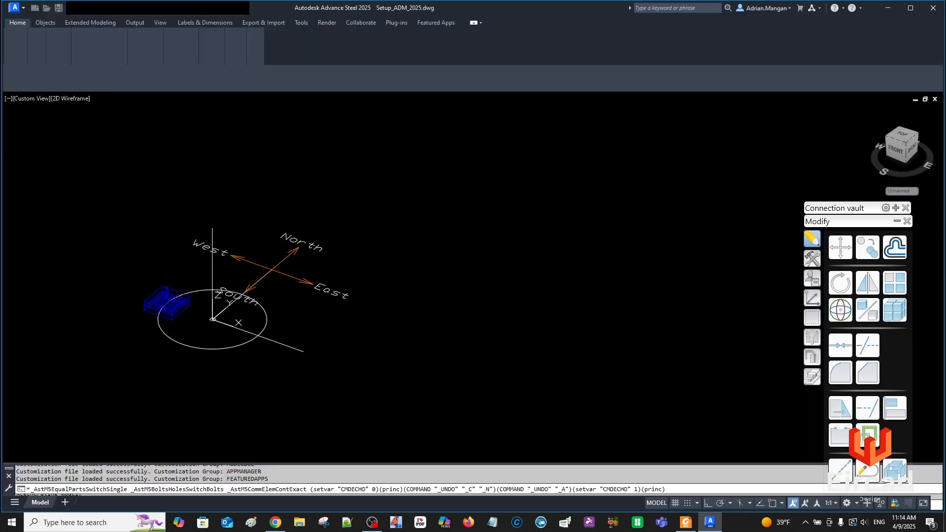
pyautogui.moveTo(349, 290)
pyautogui.mouseDown(button='middle')
pyautogui.moveTo(382, 291)
pyautogui.moveTo(377, 264)
pyautogui.mouseUp(button='middle')
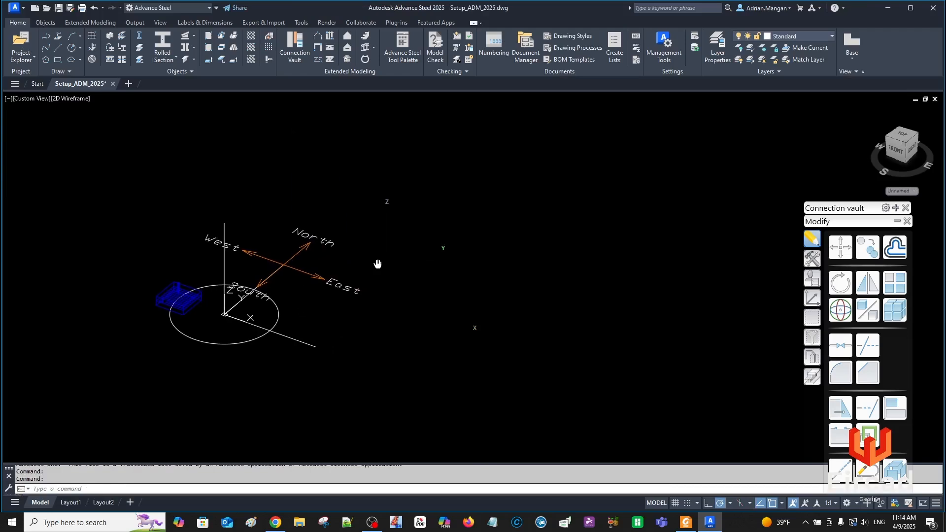
pyautogui.moveTo(468, 236)
pyautogui.mouseDown(button='middle')
pyautogui.moveTo(406, 239)
pyautogui.moveTo(591, 274)
pyautogui.moveTo(506, 208)
pyautogui.moveTo(623, 274)
pyautogui.moveTo(520, 215)
pyautogui.moveTo(452, 243)
pyautogui.mouseUp(button='middle')
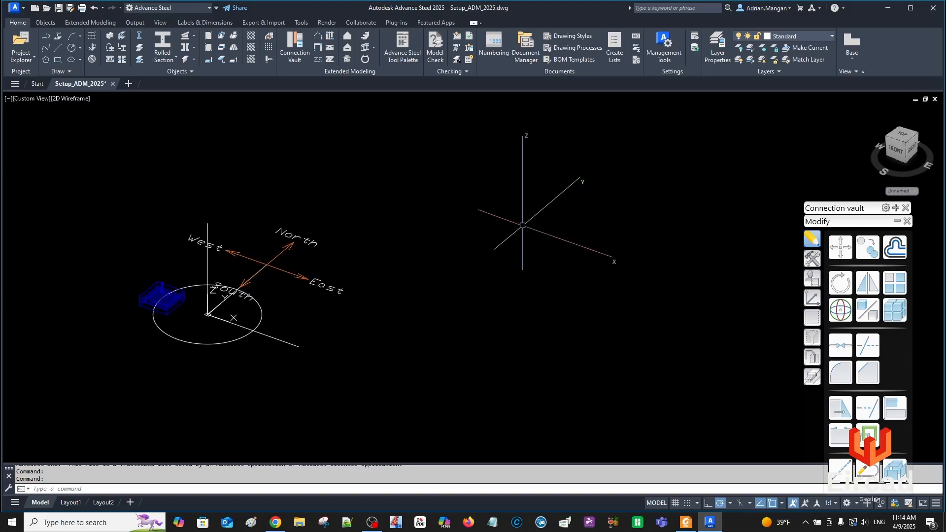
pyautogui.moveTo(484, 256)
pyautogui.mouseDown(button='middle')
pyautogui.moveTo(549, 250)
pyautogui.moveTo(451, 240)
pyautogui.moveTo(495, 302)
pyautogui.mouseUp(button='middle')
pyautogui.moveTo(517, 259)
pyautogui.mouseDown(button='middle')
pyautogui.moveTo(556, 260)
pyautogui.moveTo(554, 229)
pyautogui.mouseUp(button='middle')
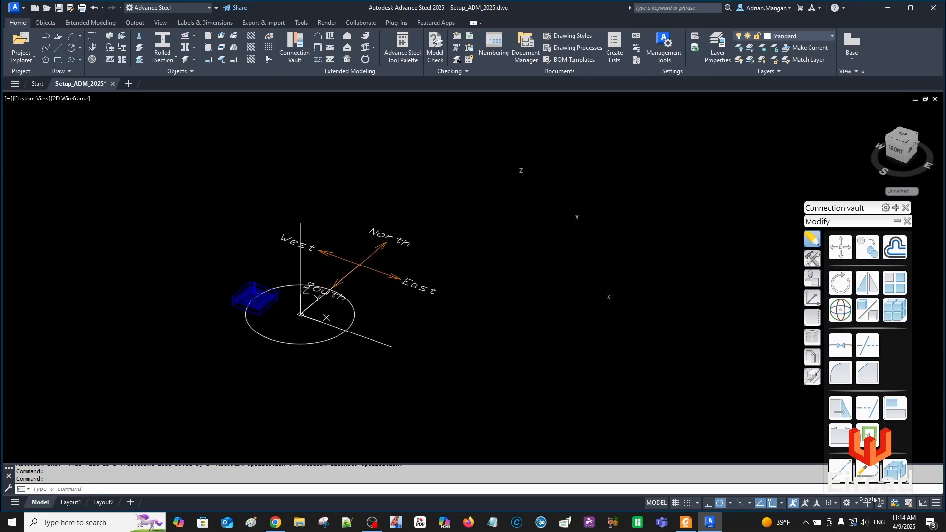
# Open the Drawing Styles, Drawing Processes and BOM Templates palettes and stack them together beside the model
pyautogui.click(581, 36)
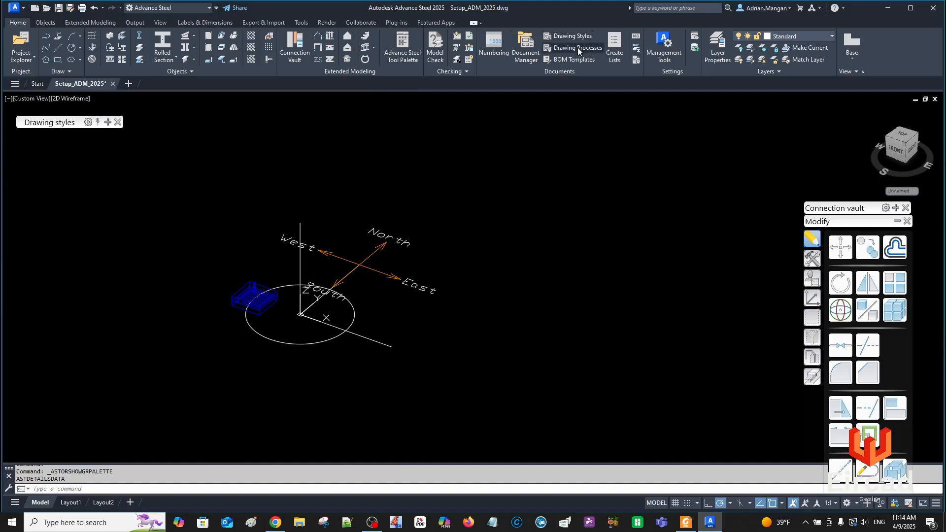
pyautogui.click(577, 47)
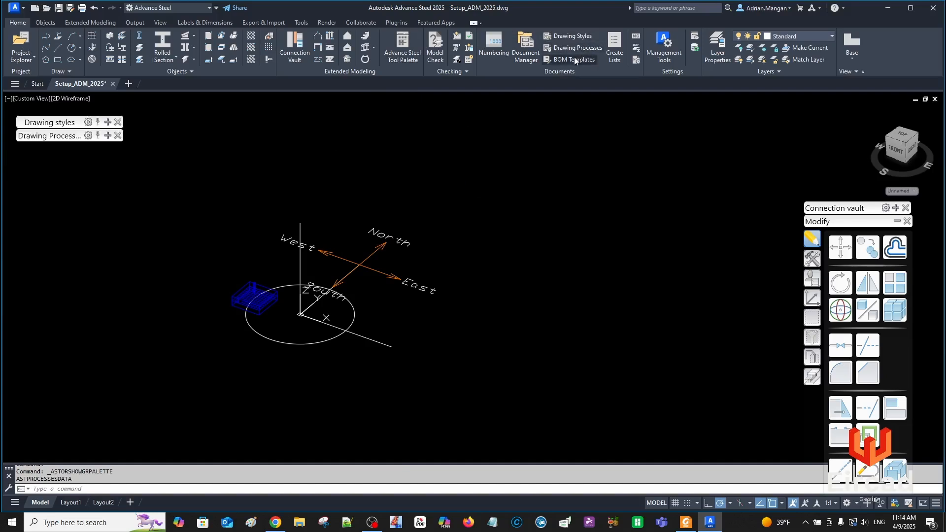
pyautogui.click(575, 58)
pyautogui.moveTo(52, 126); pyautogui.dragTo(180, 116)
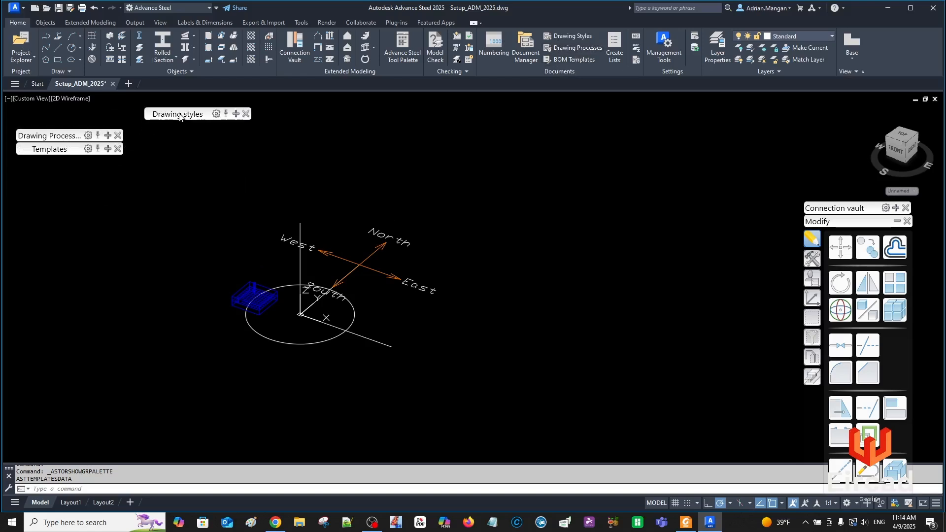
pyautogui.moveTo(59, 139)
pyautogui.mouseDown()
pyautogui.moveTo(186, 166)
pyautogui.moveTo(178, 127)
pyautogui.mouseUp()
pyautogui.moveTo(75, 150)
pyautogui.mouseDown()
pyautogui.moveTo(207, 144)
pyautogui.moveTo(66, 123)
pyautogui.mouseUp()
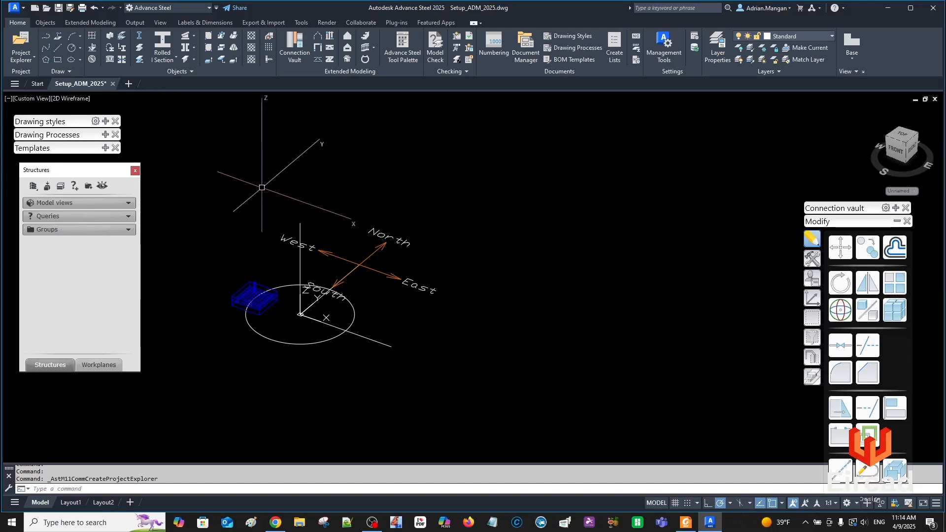
pyautogui.scroll(-3, 385, 207)
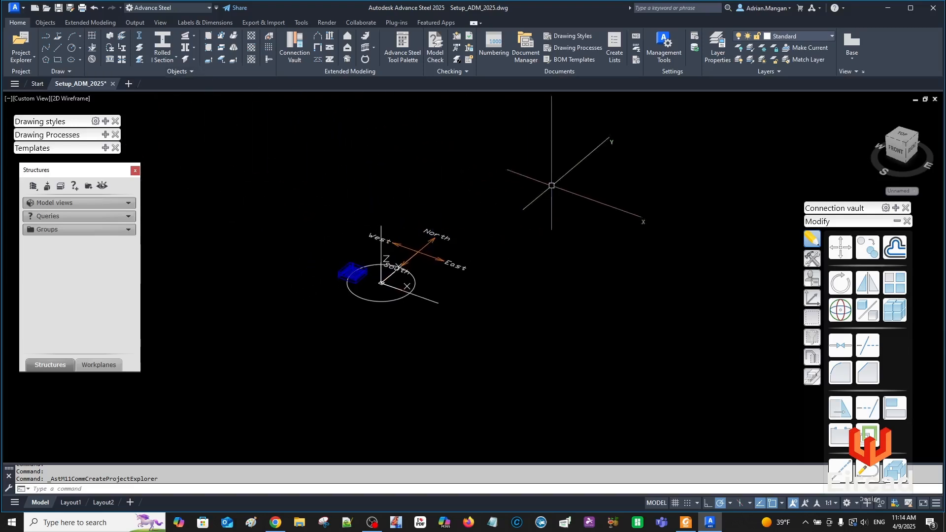
pyautogui.click(896, 208)
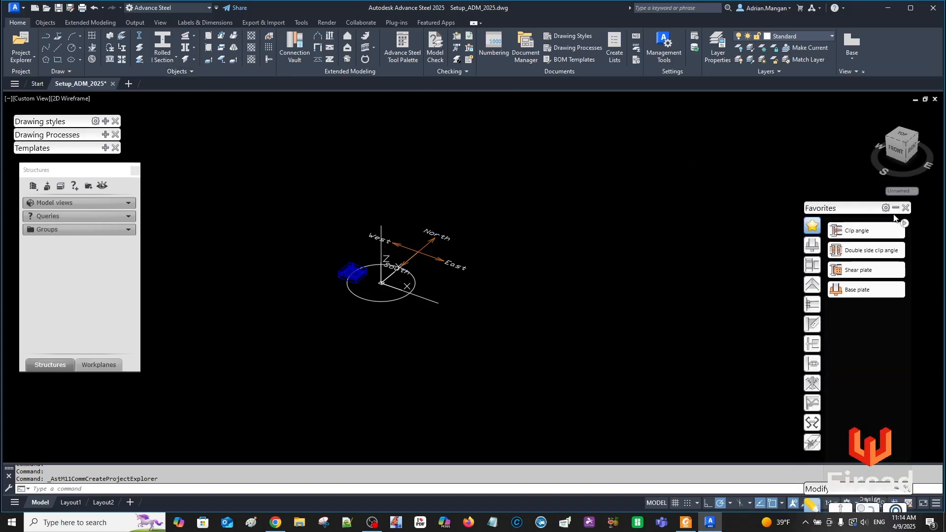
pyautogui.click(895, 208)
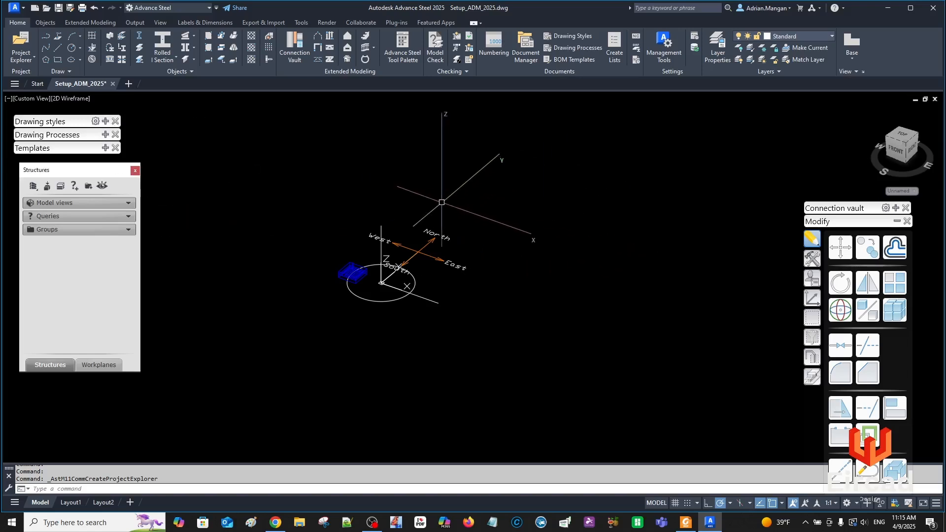
pyautogui.scroll(4, 429, 247)
pyautogui.scroll(-4, 427, 250)
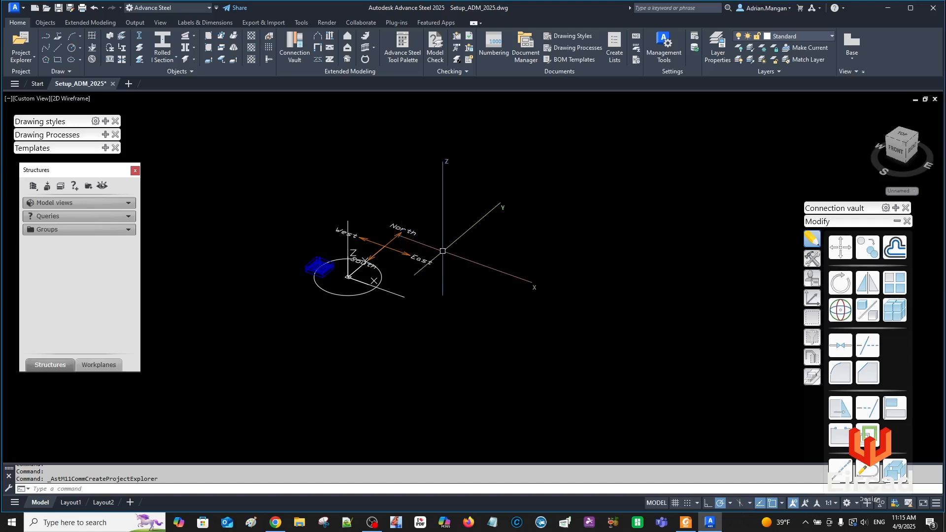
pyautogui.click(823, 34)
pyautogui.click(823, 34)
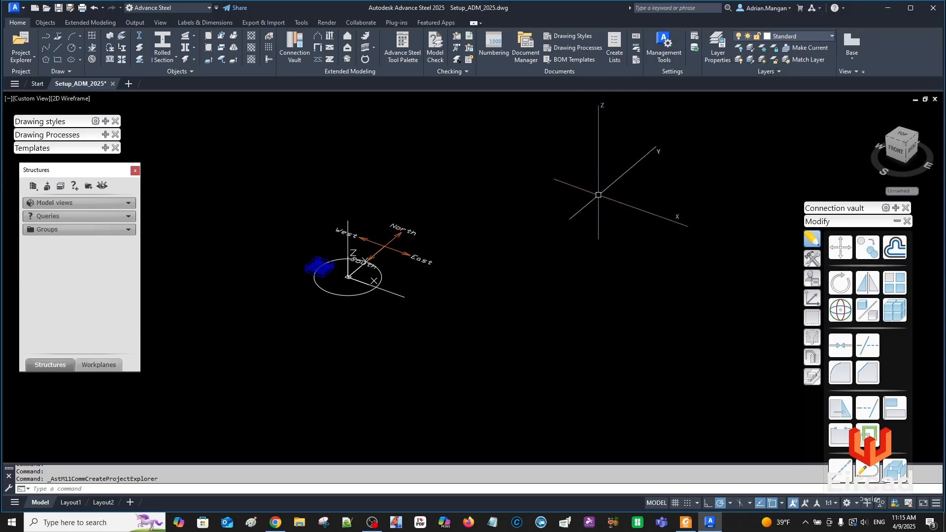
pyautogui.scroll(2, 463, 155)
# Open the Object Property Editor in the Management Tools and review the properties of the 20Cr material
pyautogui.click(678, 40)
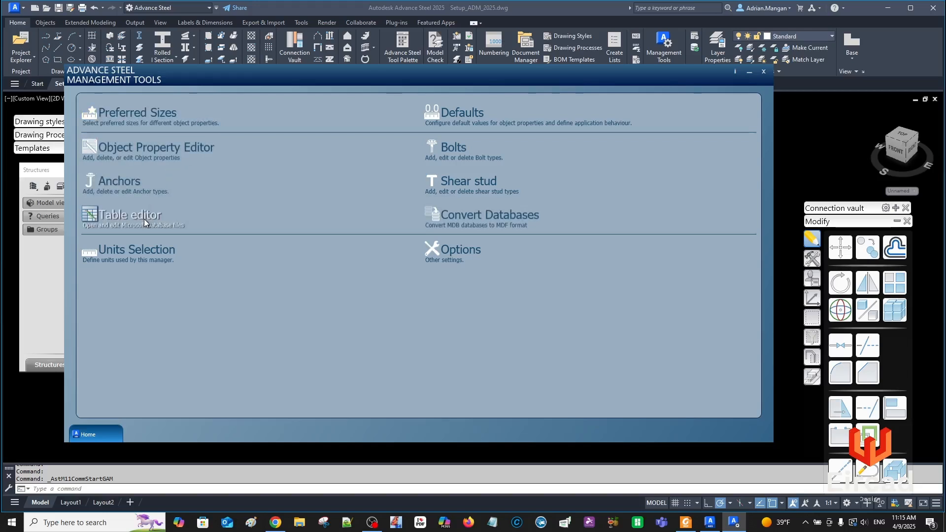
pyautogui.click(144, 149)
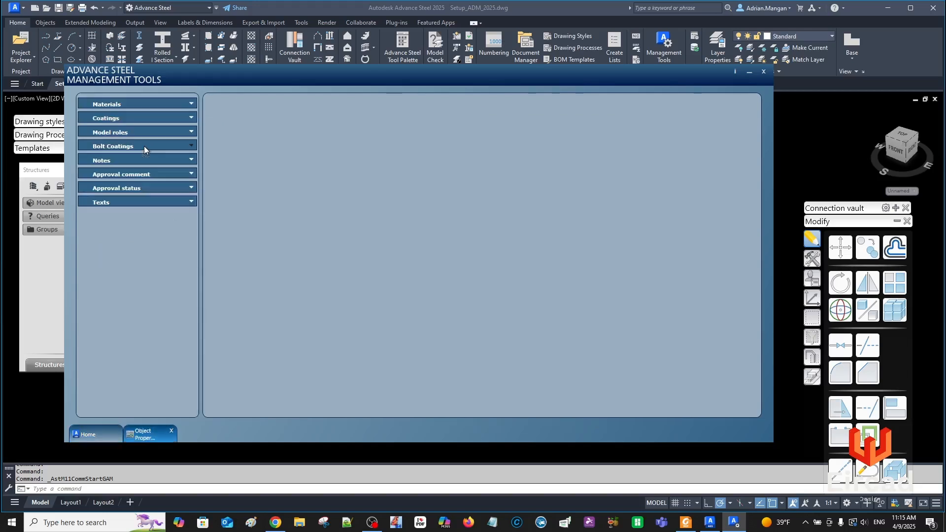
pyautogui.click(190, 105)
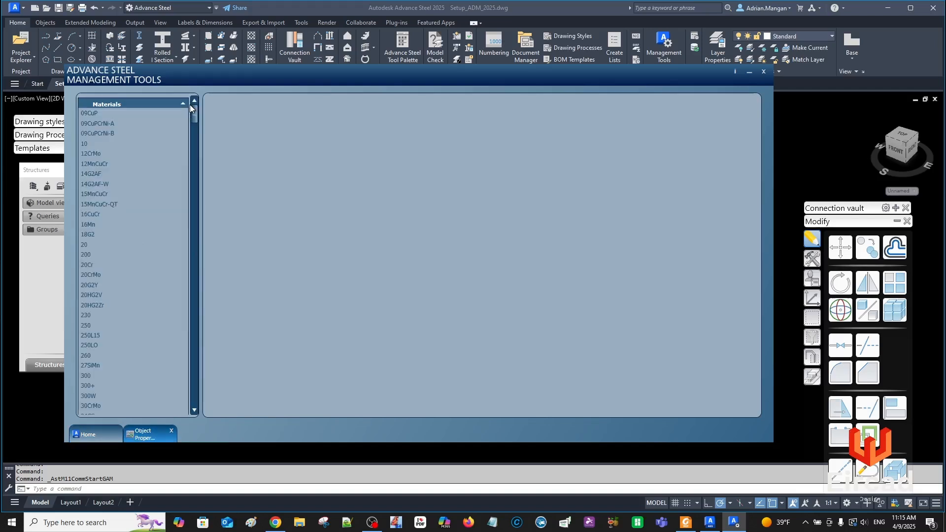
pyautogui.click(88, 265)
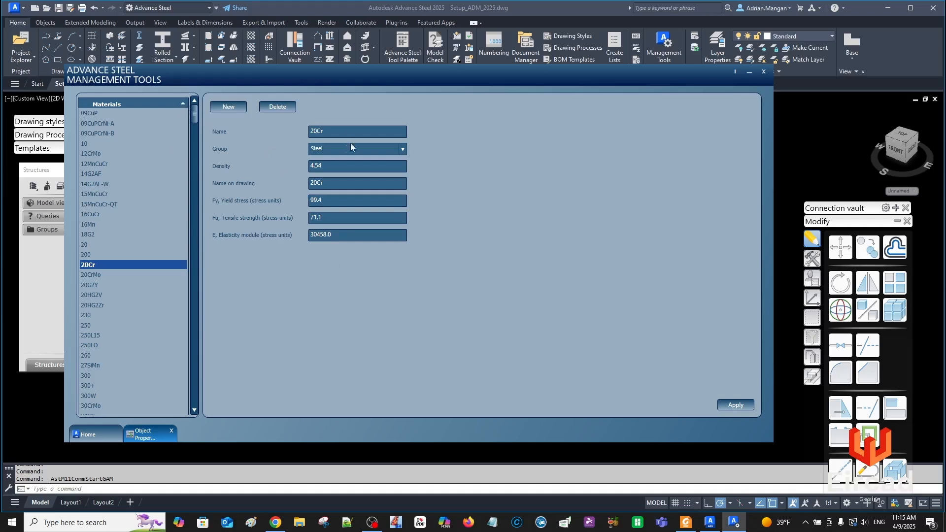
pyautogui.click(181, 104)
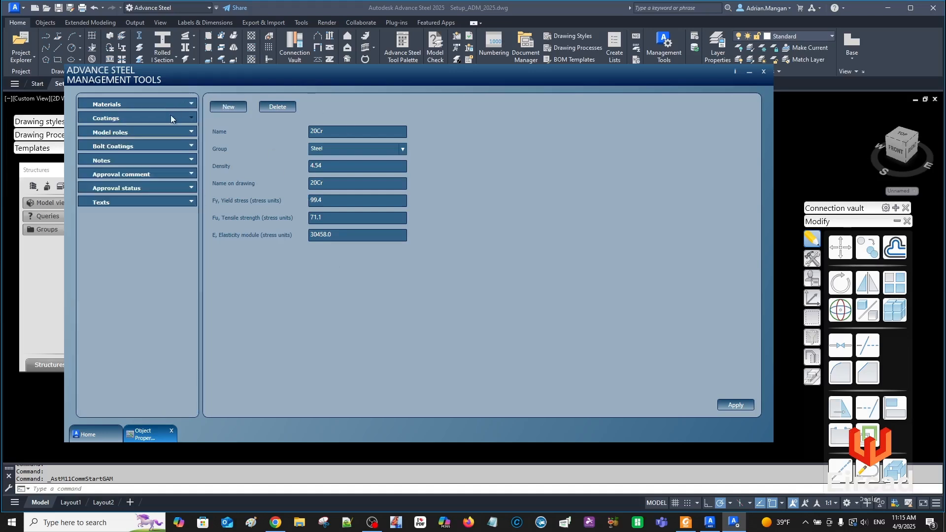
# Review the existing coatings and add a new one with Tnemec Paint as both its name and its name on drawing
pyautogui.click(193, 118)
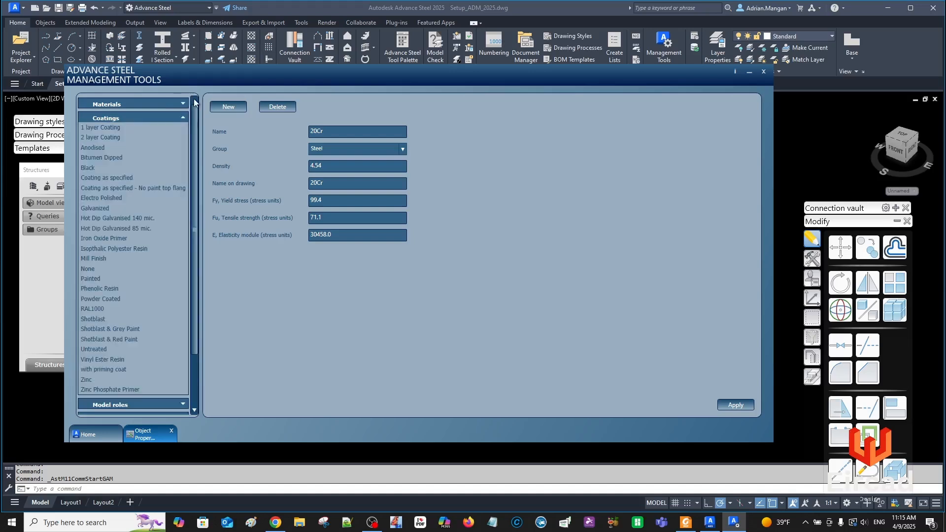
pyautogui.scroll(-3, 114, 243)
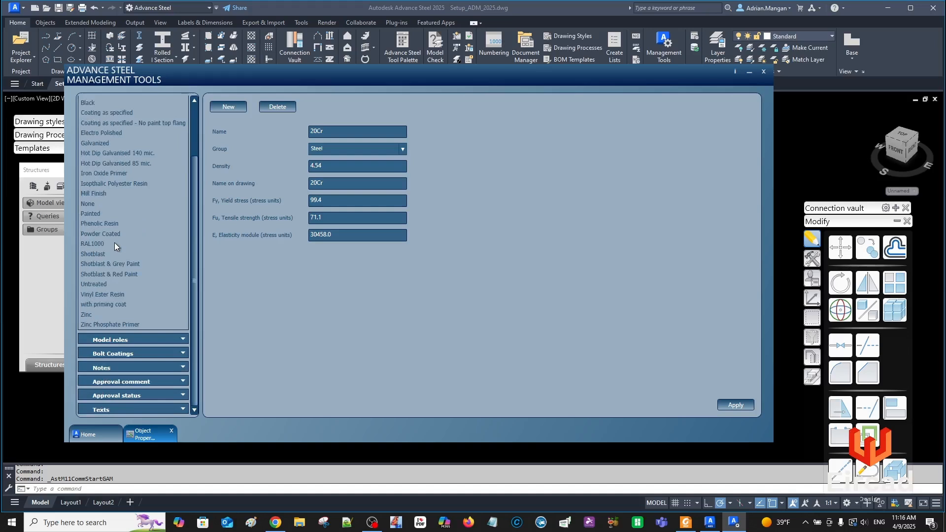
pyautogui.scroll(3, 114, 242)
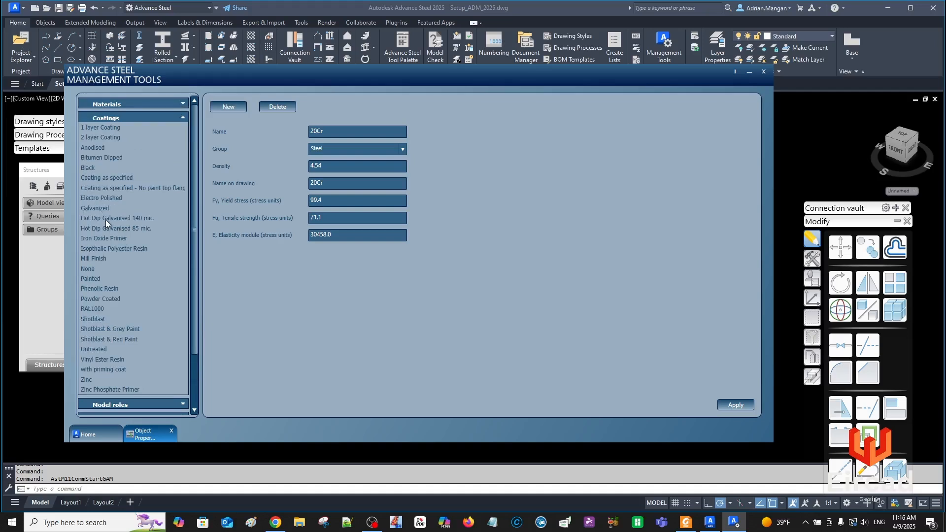
pyautogui.scroll(-3, 112, 241)
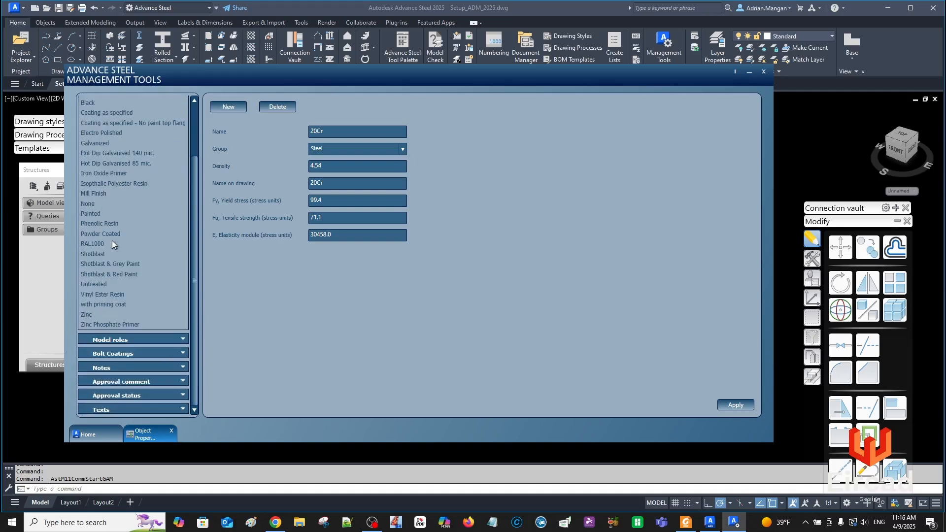
pyautogui.scroll(3, 112, 241)
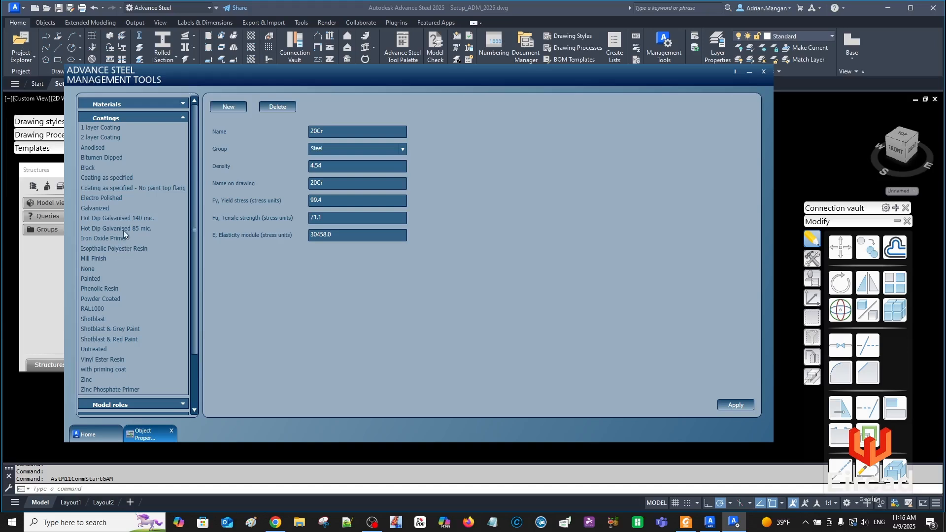
pyautogui.click(107, 207)
pyautogui.click(233, 106)
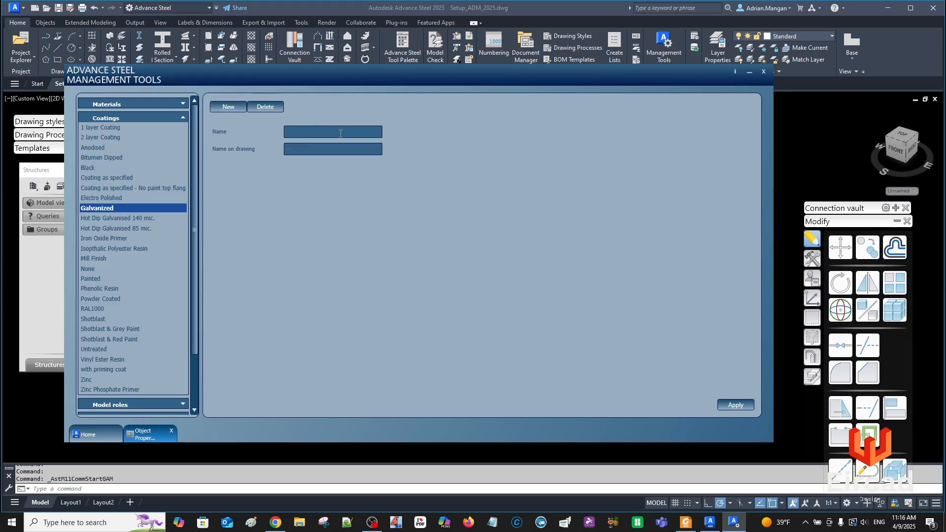
pyautogui.write('Tr')
pyautogui.write('emec')
pyautogui.write(' Paint')
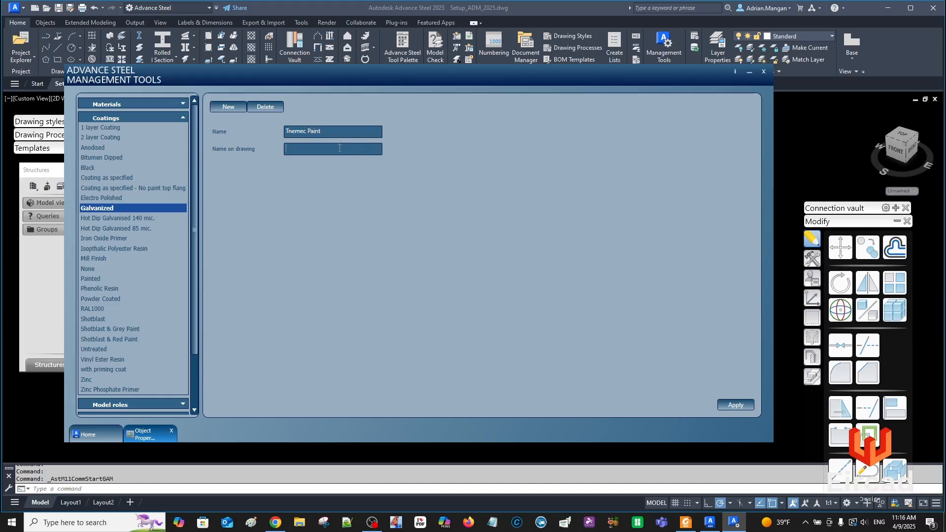
pyautogui.write('Tn')
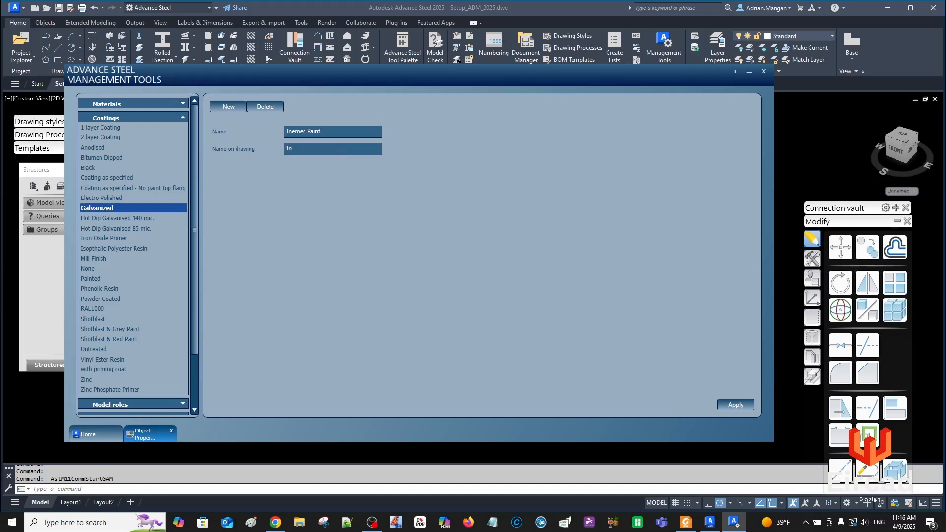
pyautogui.write('emec Paint')
pyautogui.click(743, 404)
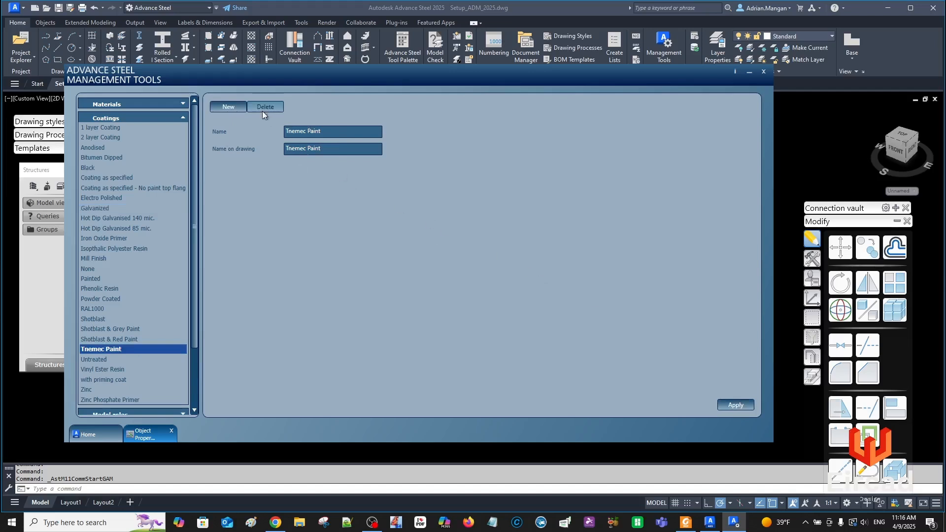
# Add another coating with Fire Proofing as both its name and its name on drawing
pyautogui.click(227, 106)
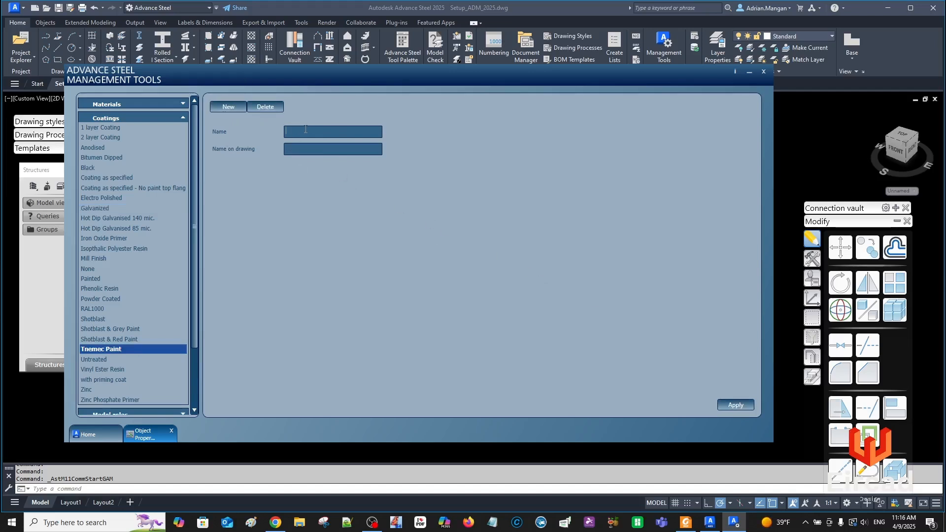
pyautogui.write('Fire Proofing')
pyautogui.click(333, 147)
pyautogui.write('Fire Prook')
pyautogui.press('BackSpace')
pyautogui.write('fing')
pyautogui.click(734, 404)
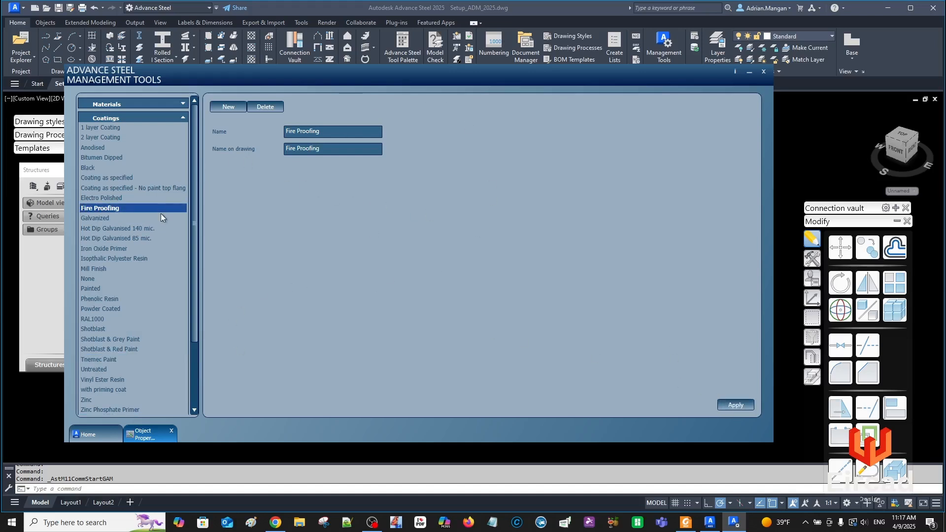
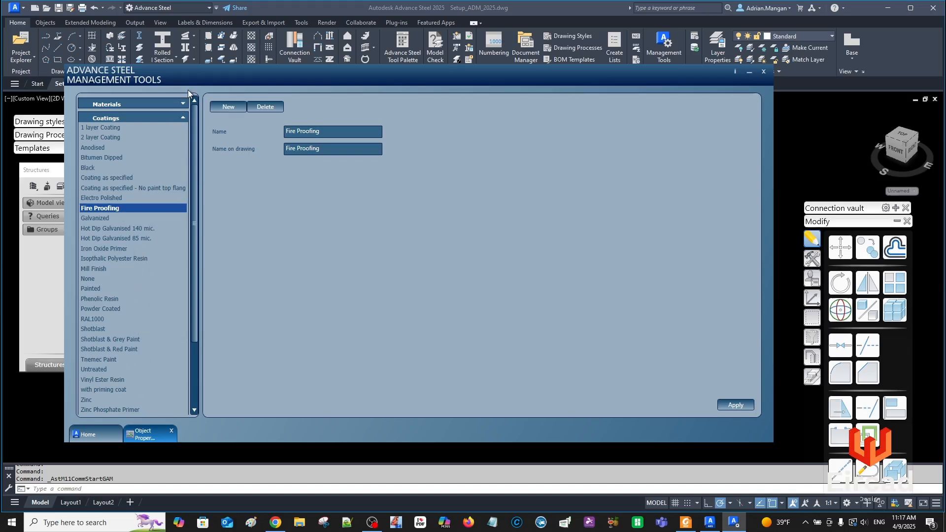
# Examine the list of model roles, including the name and group of Cladding Flashing and Beam
pyautogui.click(184, 117)
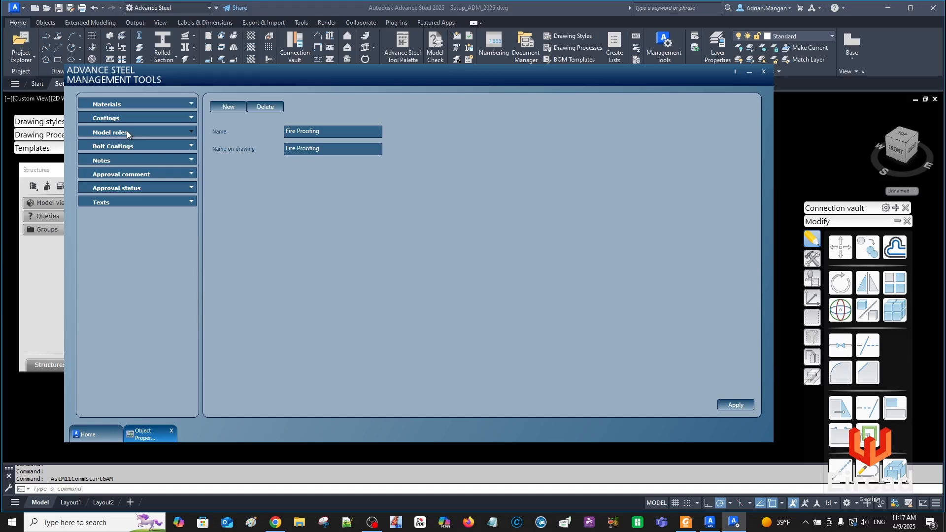
pyautogui.click(192, 134)
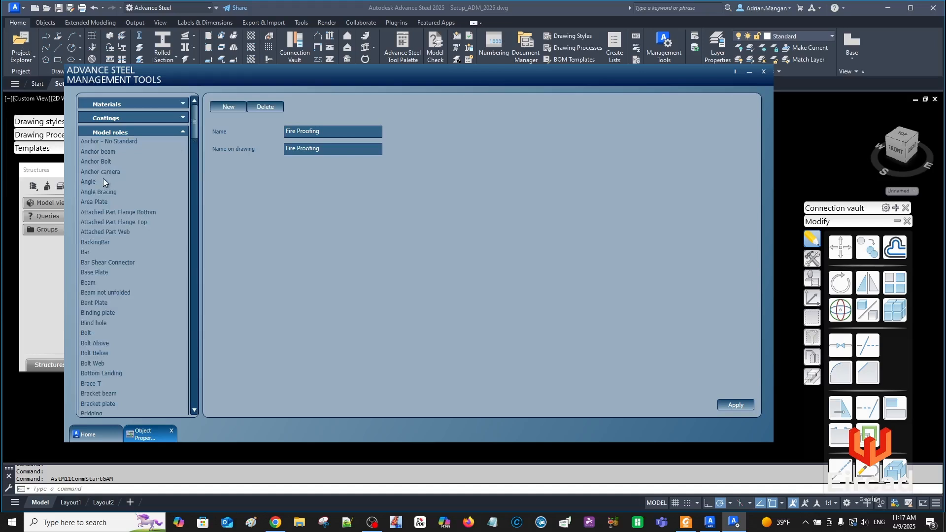
pyautogui.scroll(-7, 106, 213)
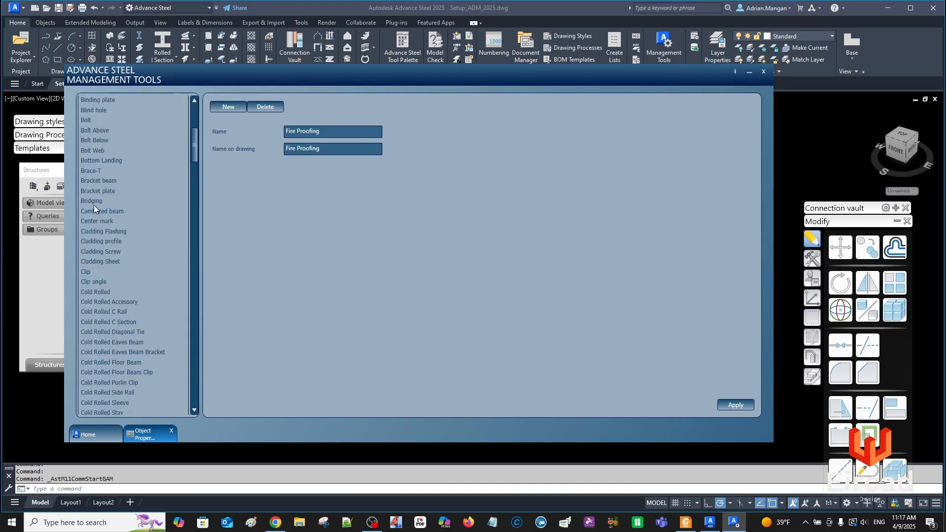
pyautogui.click(103, 232)
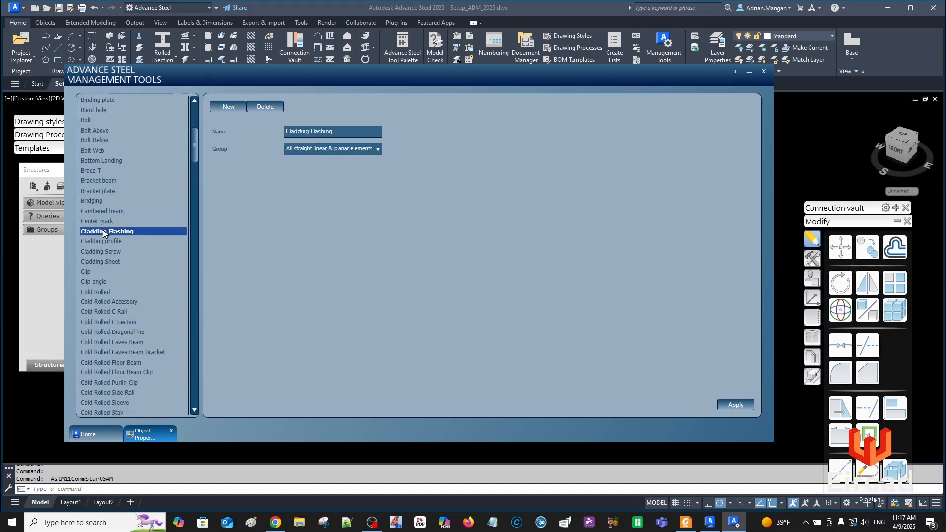
pyautogui.scroll(2, 148, 164)
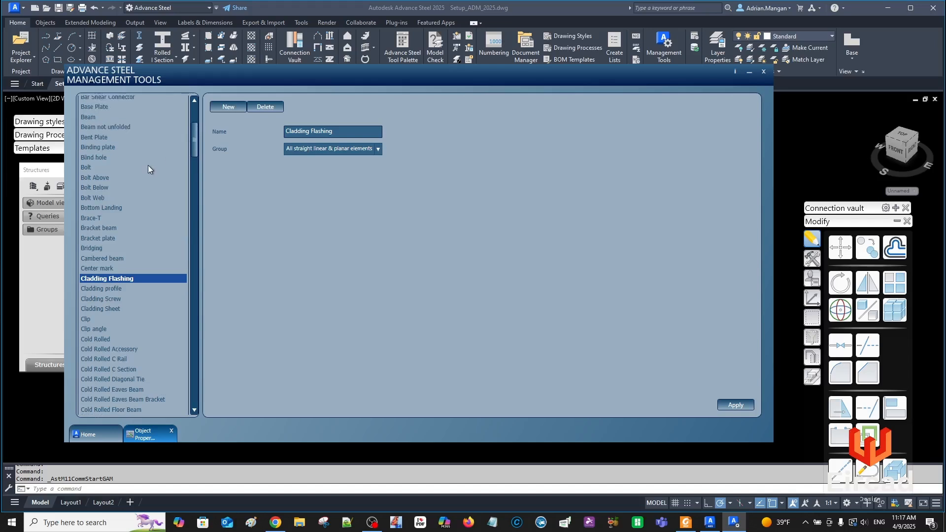
pyautogui.click(90, 117)
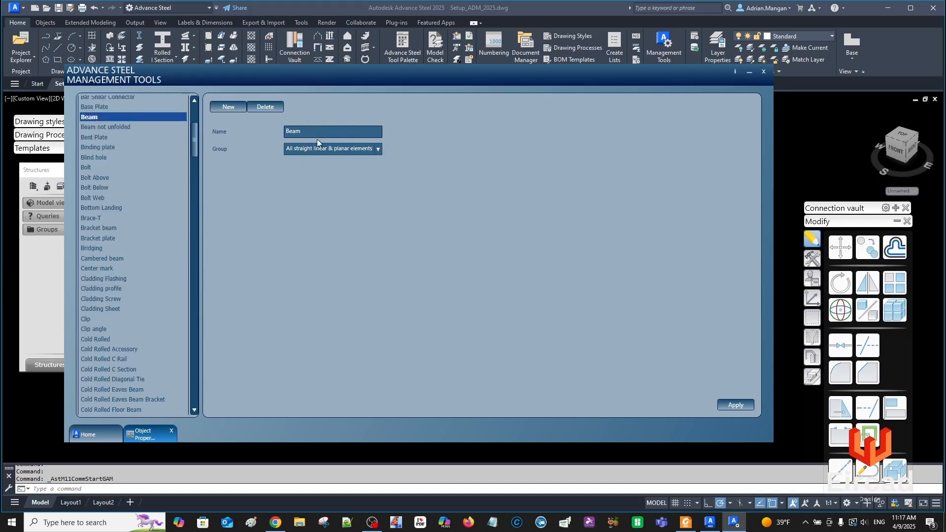
# Add a model role named Channel and assign it to the group All straight linear & planar elements
pyautogui.click(232, 106)
pyautogui.write('Channel')
pyautogui.click(378, 148)
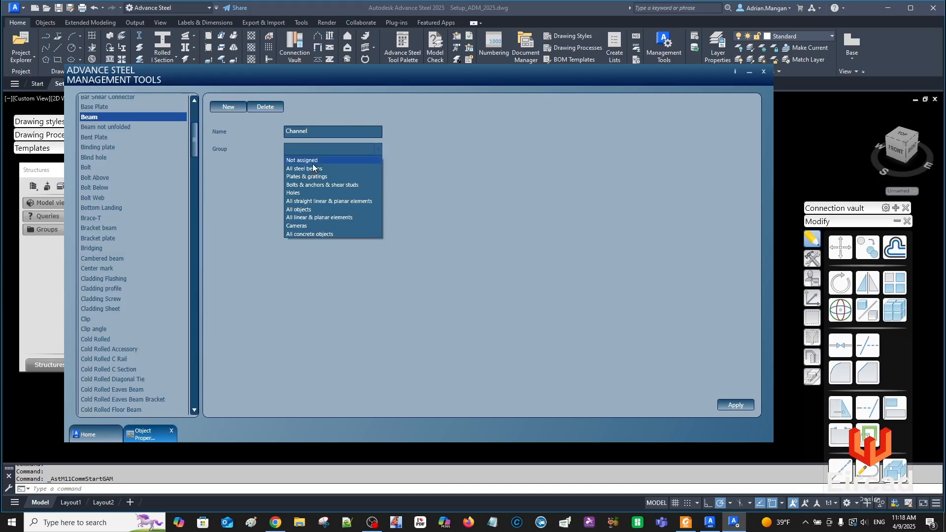
pyautogui.click(315, 201)
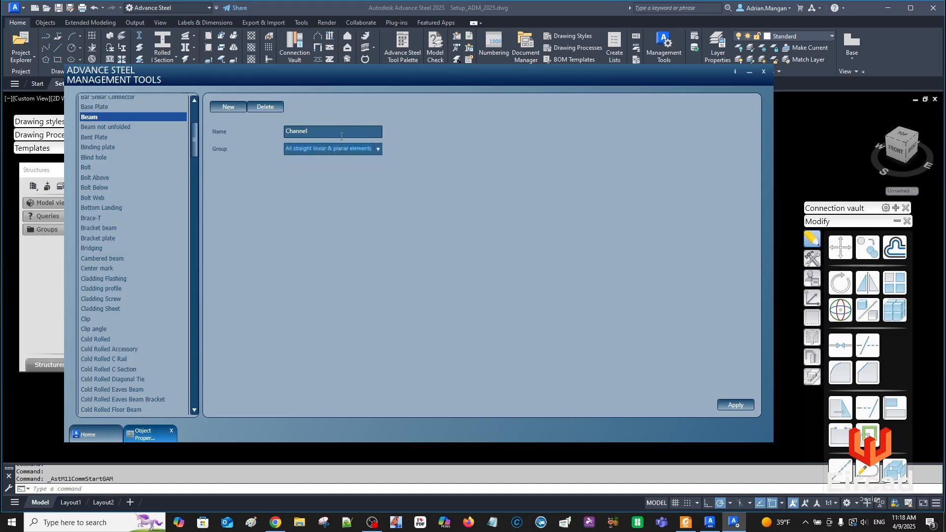
pyautogui.click(734, 404)
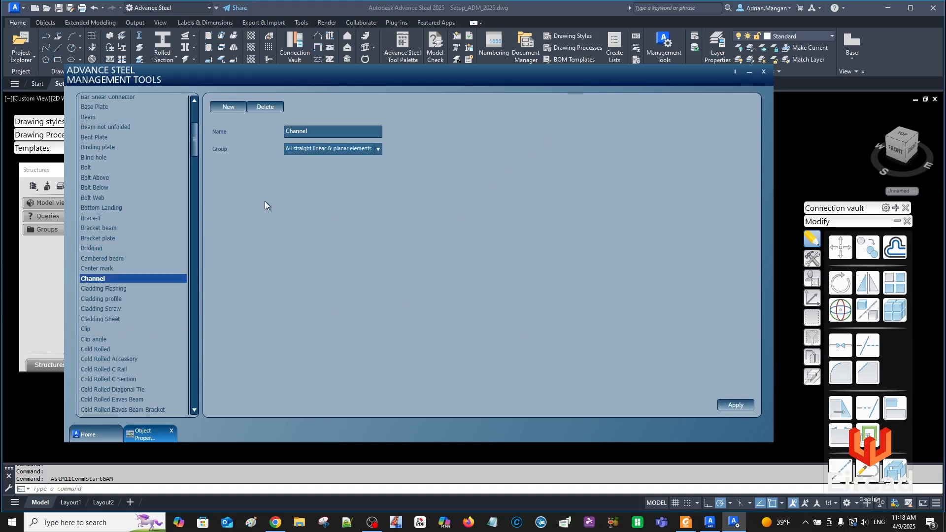
pyautogui.scroll(3, 113, 171)
pyautogui.scroll(-2, 114, 171)
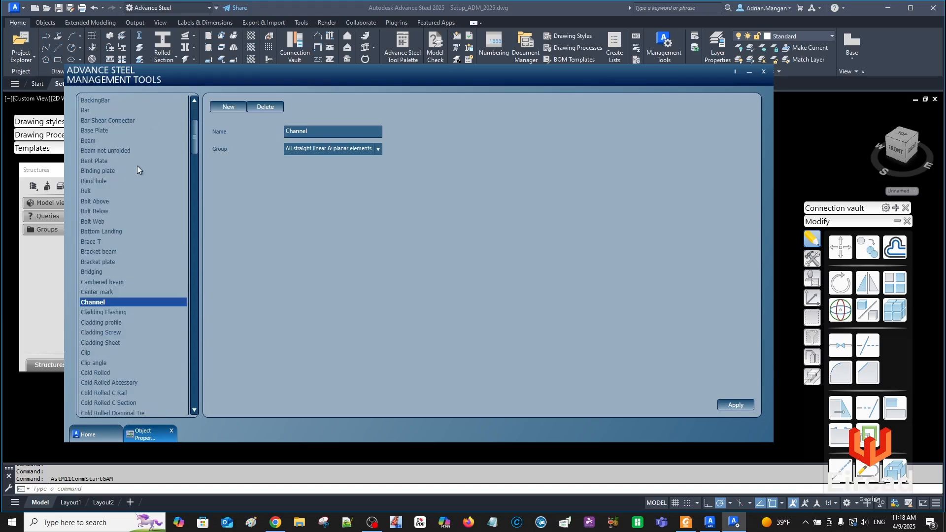
# Add a model role named Grout in the All objects group and locate it in the list of model roles
pyautogui.click(228, 107)
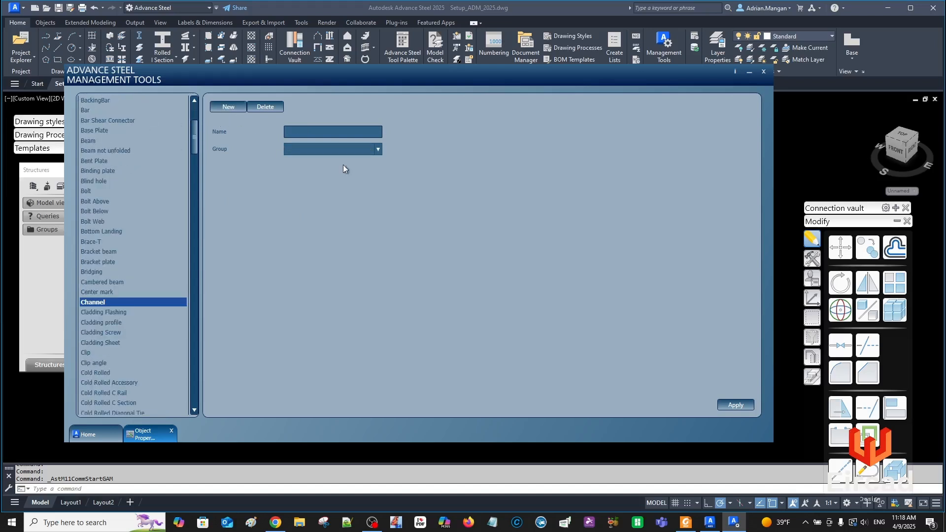
pyautogui.click(379, 132)
pyautogui.write('Grout')
pyautogui.click(377, 149)
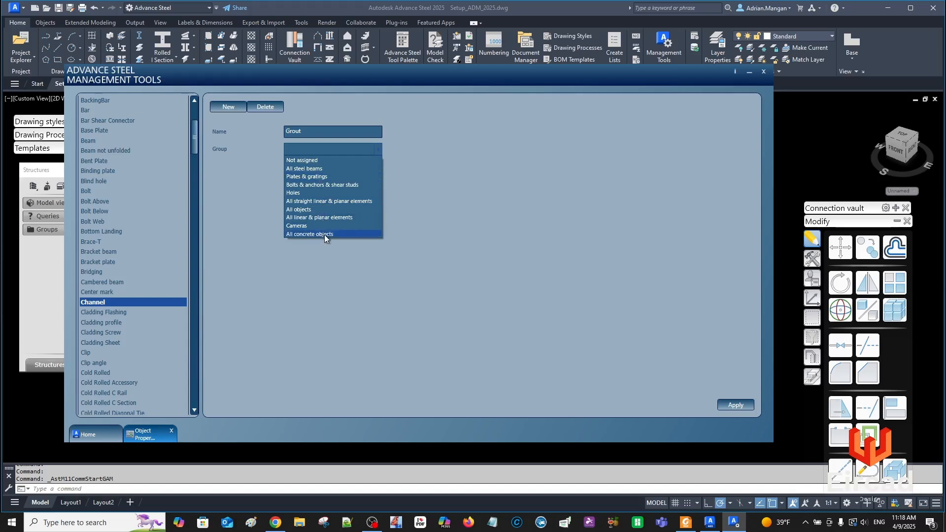
pyautogui.click(323, 209)
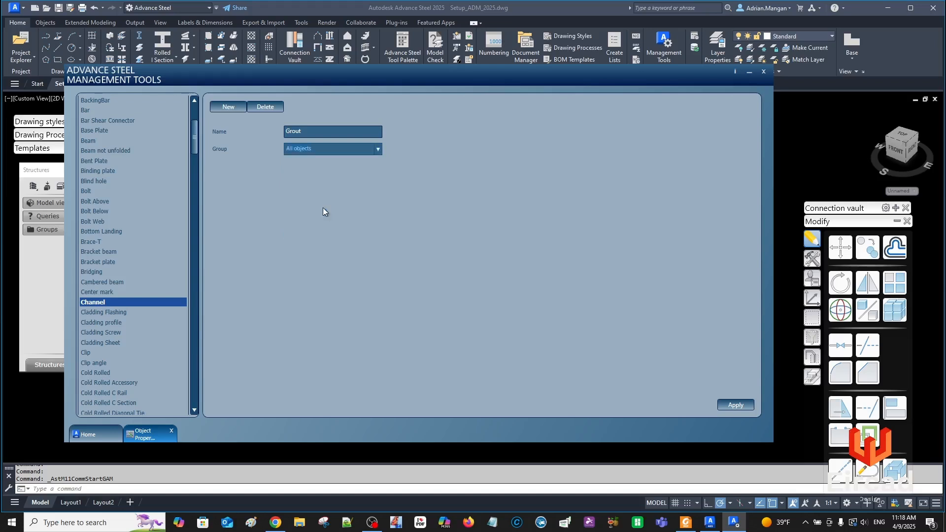
pyautogui.click(738, 406)
pyautogui.scroll(-10, 101, 267)
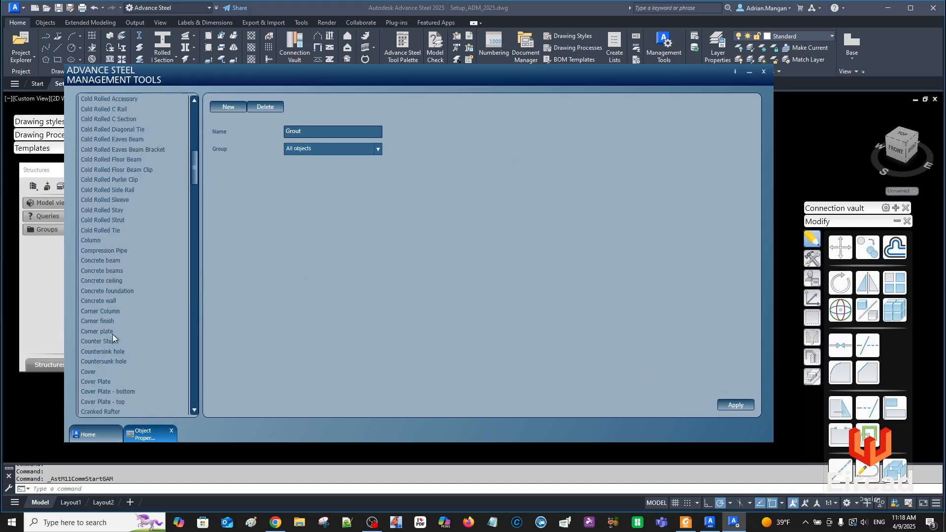
pyautogui.scroll(-5, 101, 350)
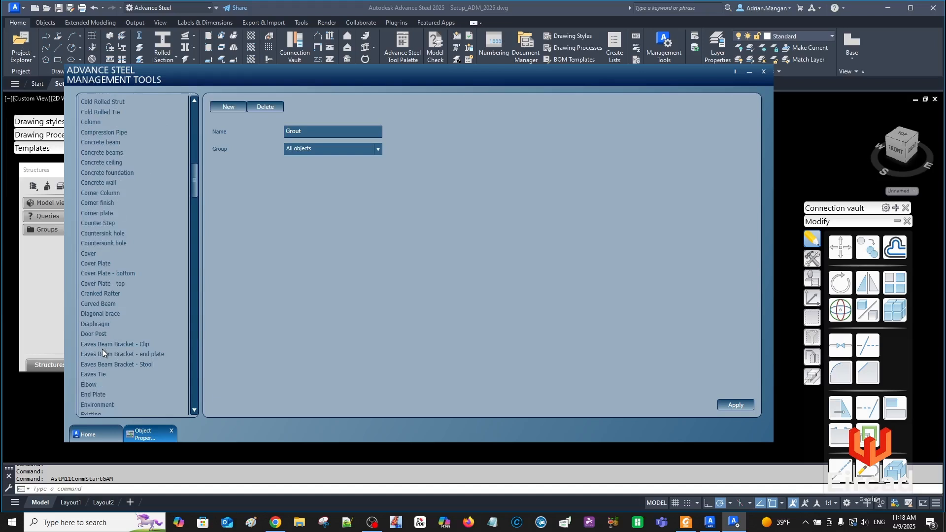
pyautogui.scroll(-6, 102, 349)
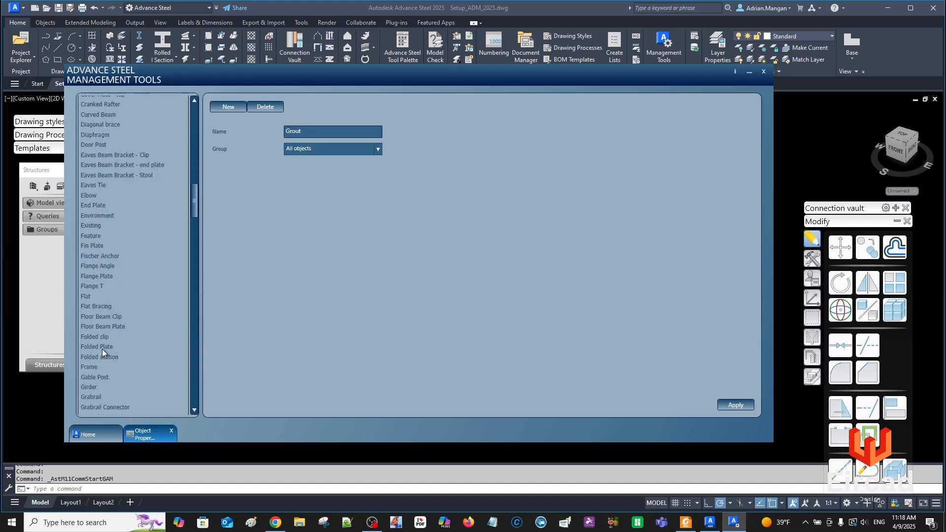
pyautogui.scroll(-2, 102, 349)
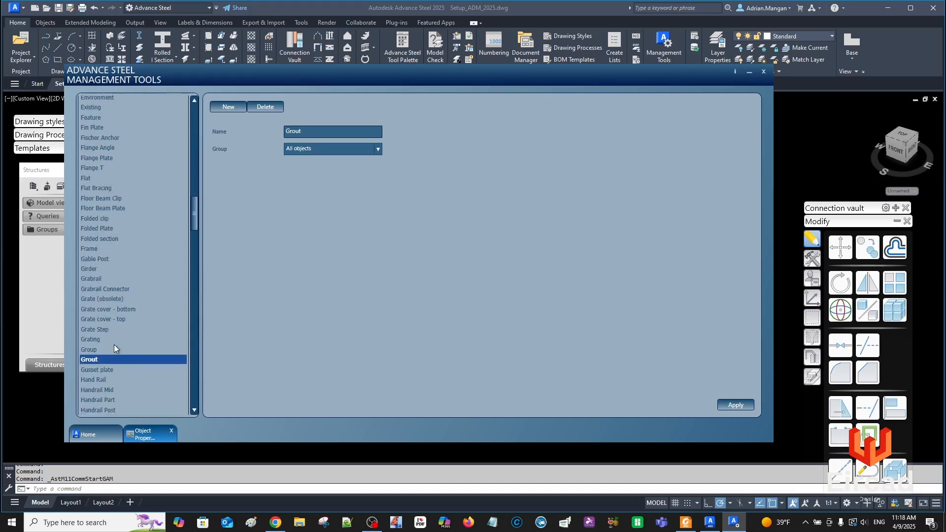
pyautogui.scroll(20, 119, 339)
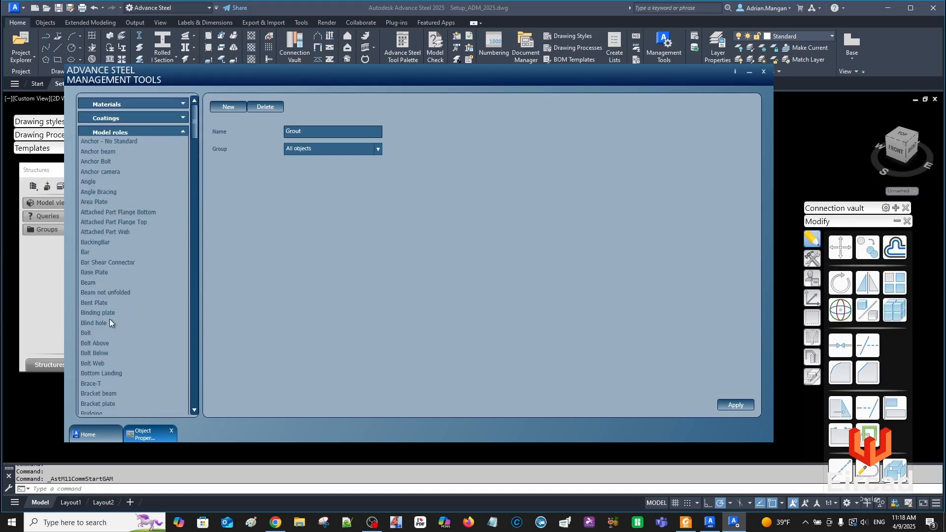
# Review the list of bolt coatings, including the None entry, and the list of approval comments
pyautogui.click(181, 132)
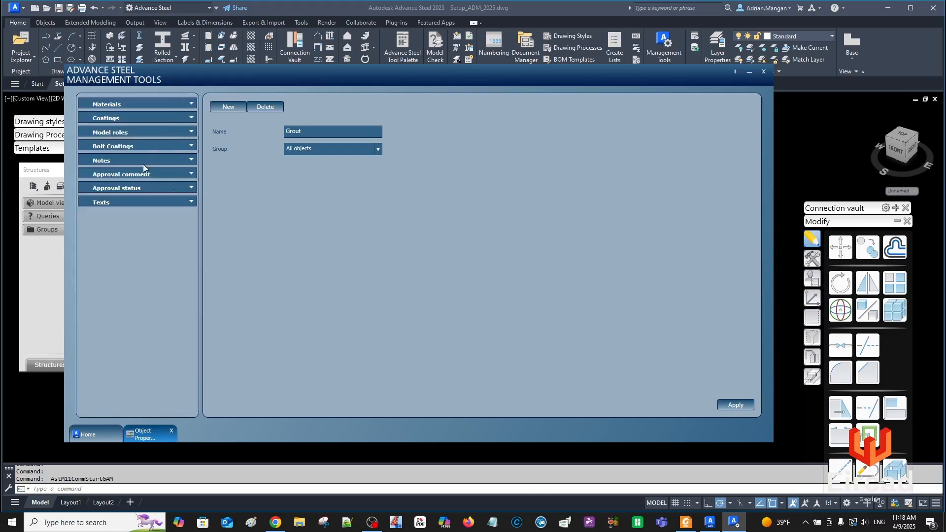
pyautogui.click(192, 146)
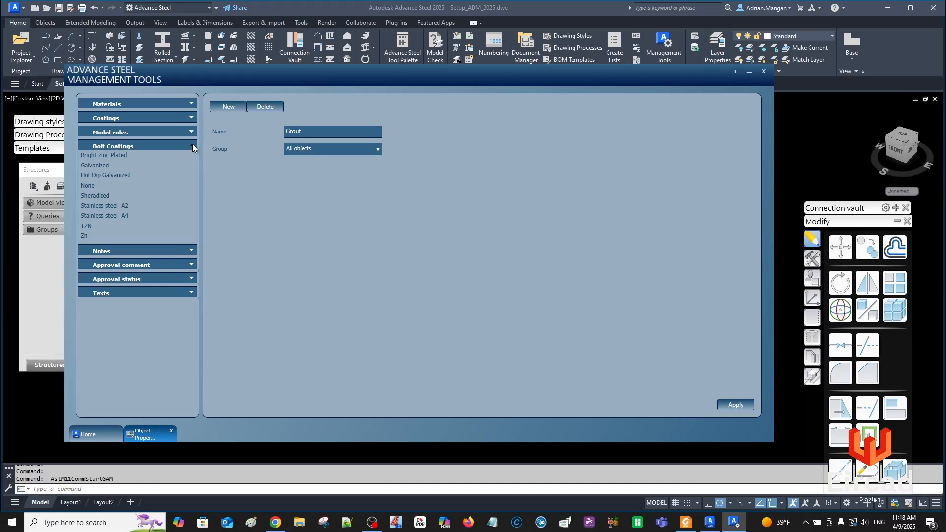
pyautogui.click(101, 186)
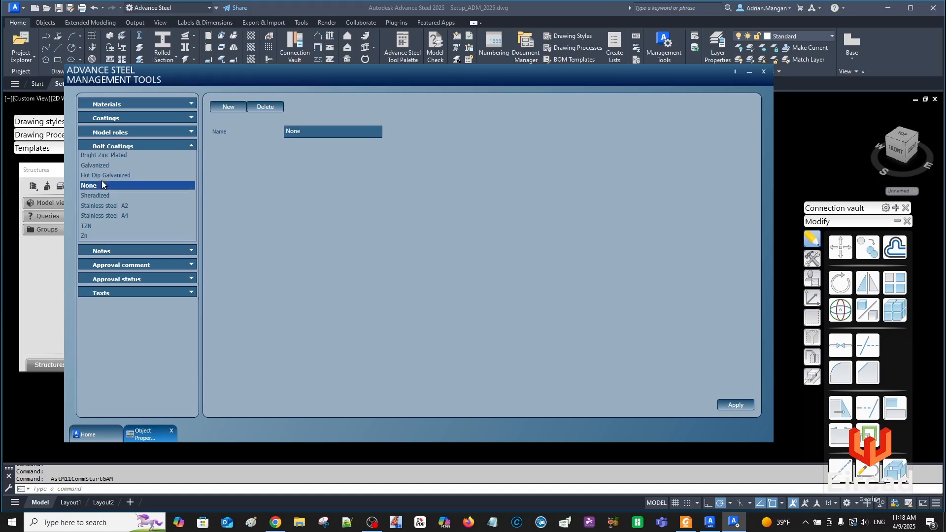
pyautogui.click(190, 143)
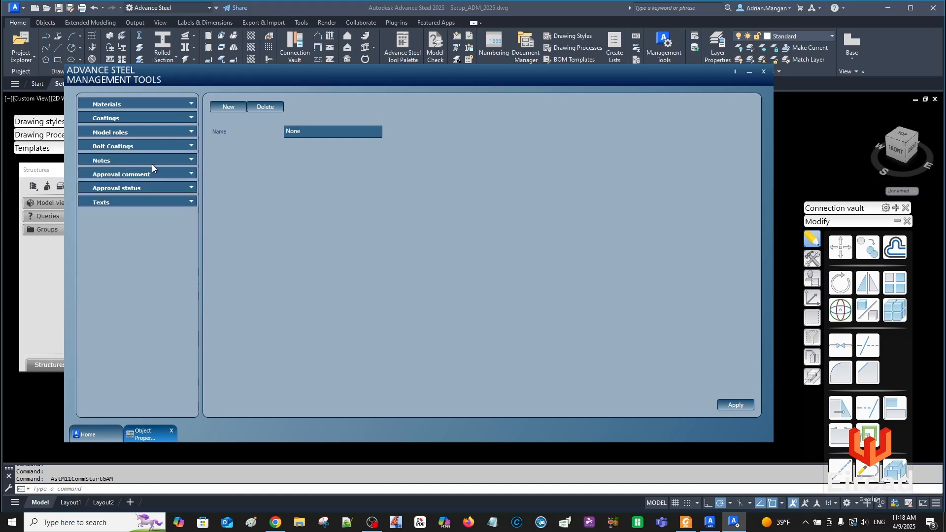
pyautogui.click(191, 175)
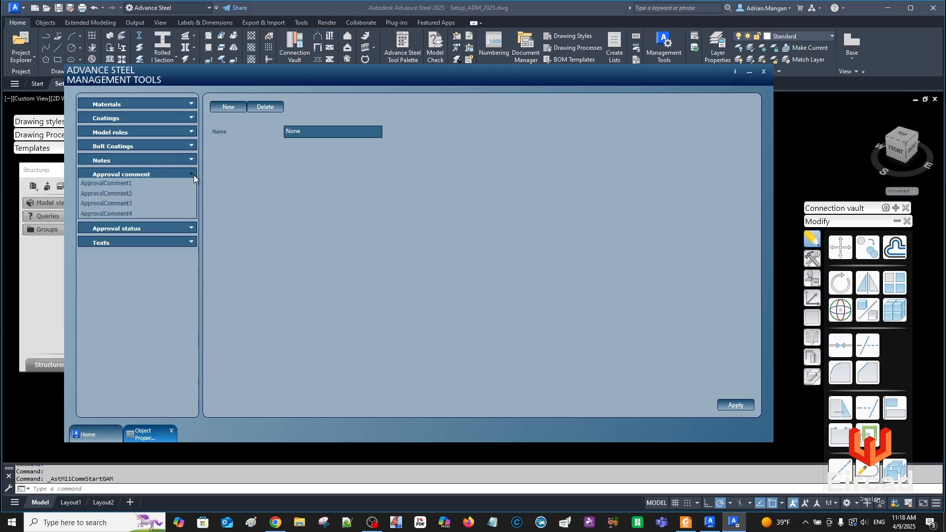
pyautogui.click(191, 173)
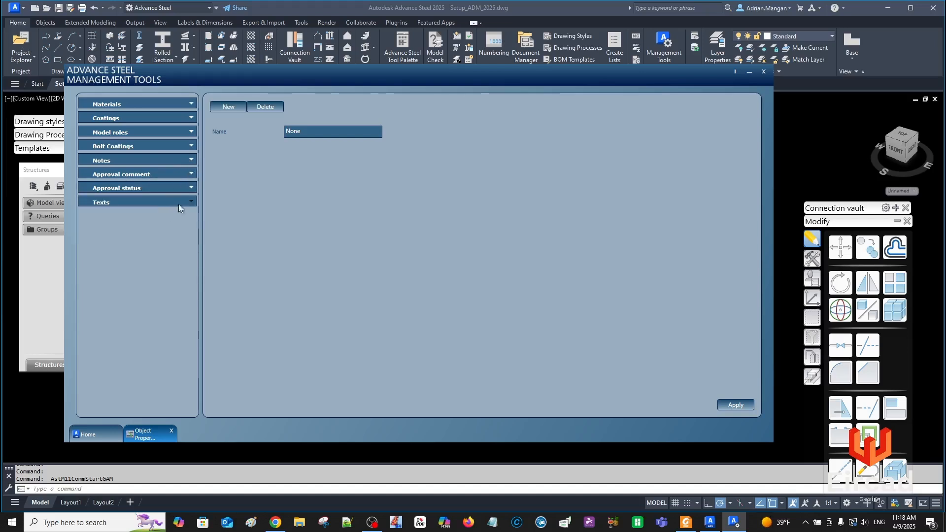
# Examine the name and color of each approval status: Approved, Comment, Not Set, Rejected and Revised
pyautogui.click(191, 187)
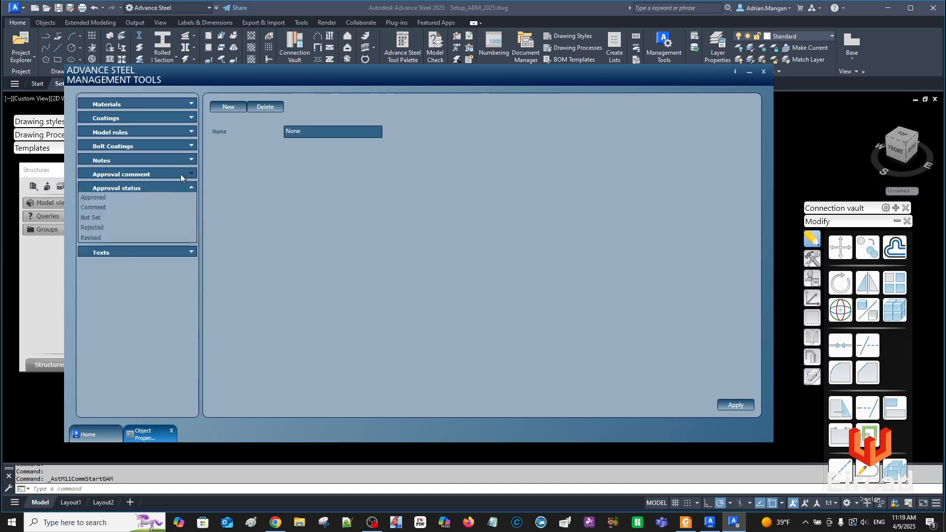
pyautogui.click(102, 198)
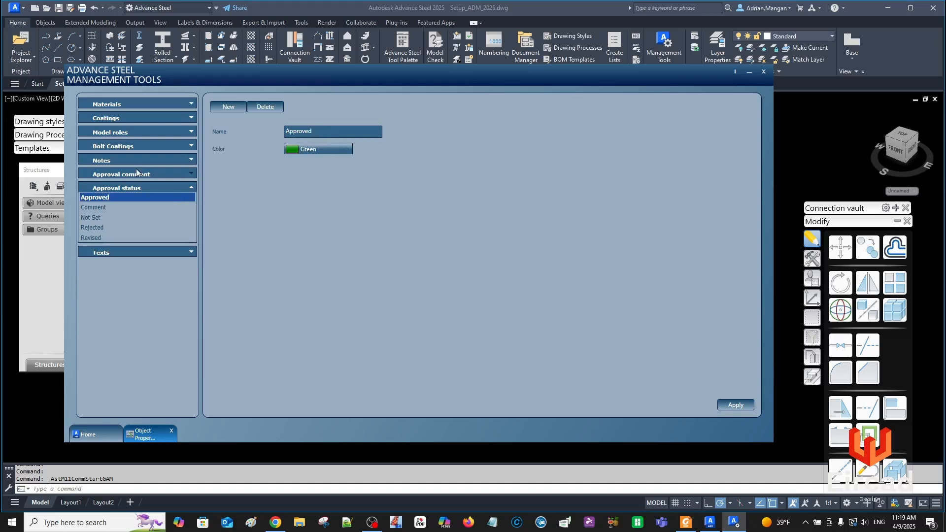
pyautogui.click(113, 208)
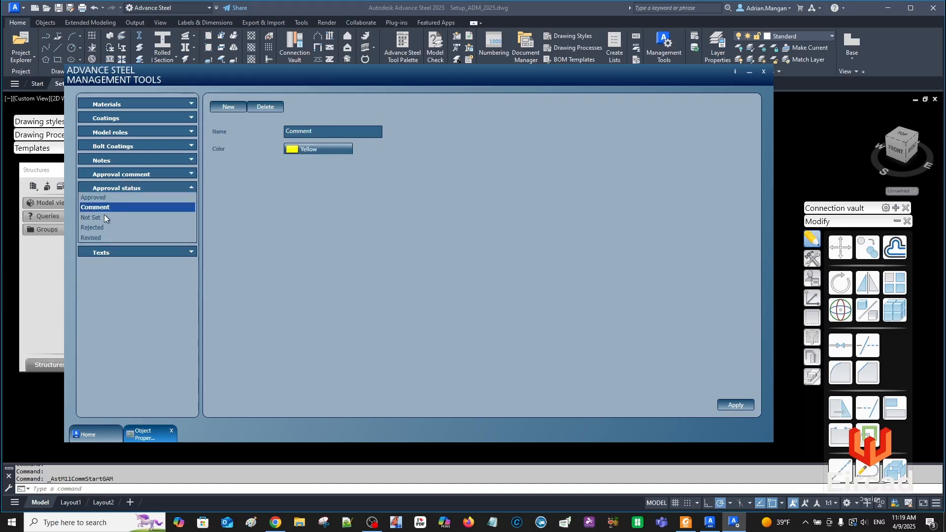
pyautogui.click(97, 218)
pyautogui.click(94, 227)
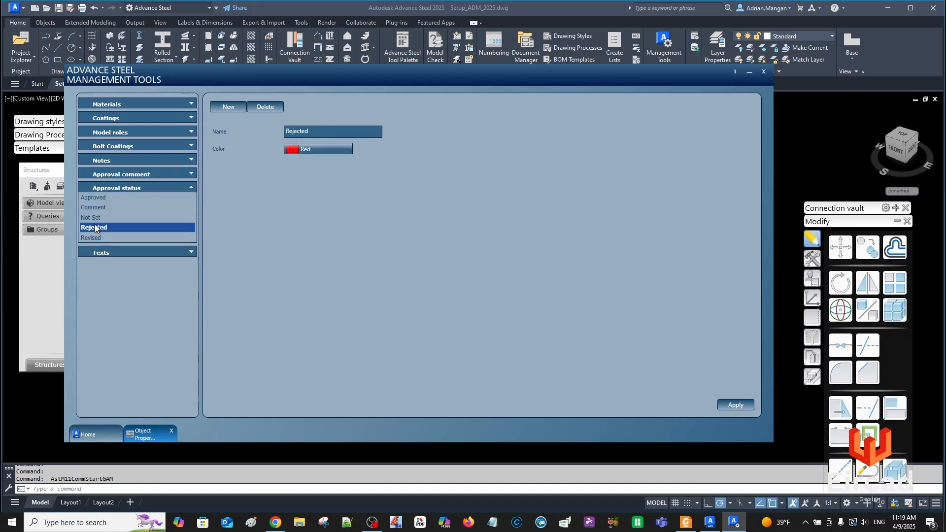
pyautogui.click(93, 238)
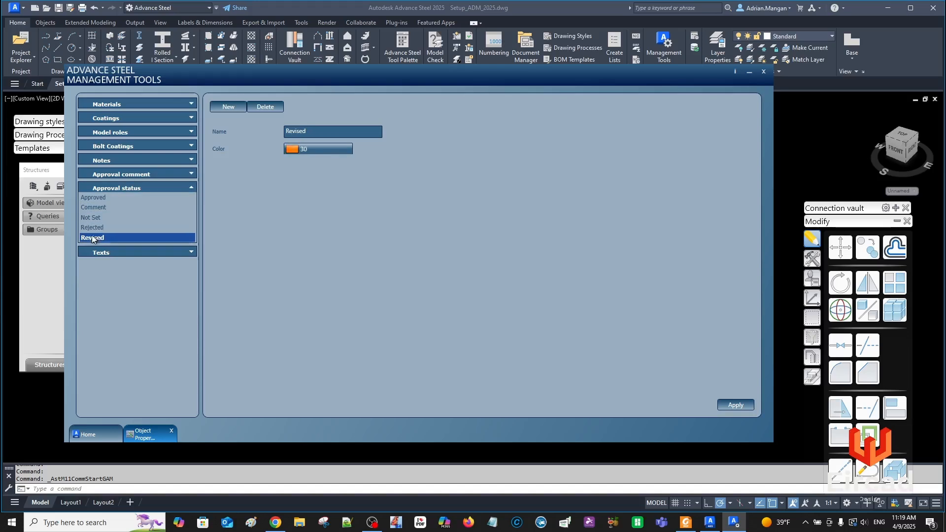
pyautogui.click(112, 198)
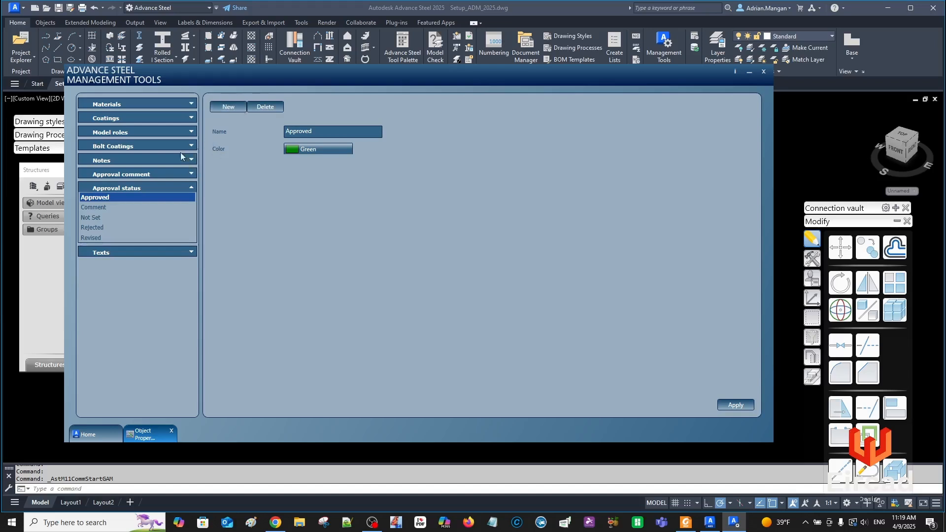
# Add an approval status named For Fabrication with the bright green index color 80
pyautogui.click(228, 107)
pyautogui.click(316, 149)
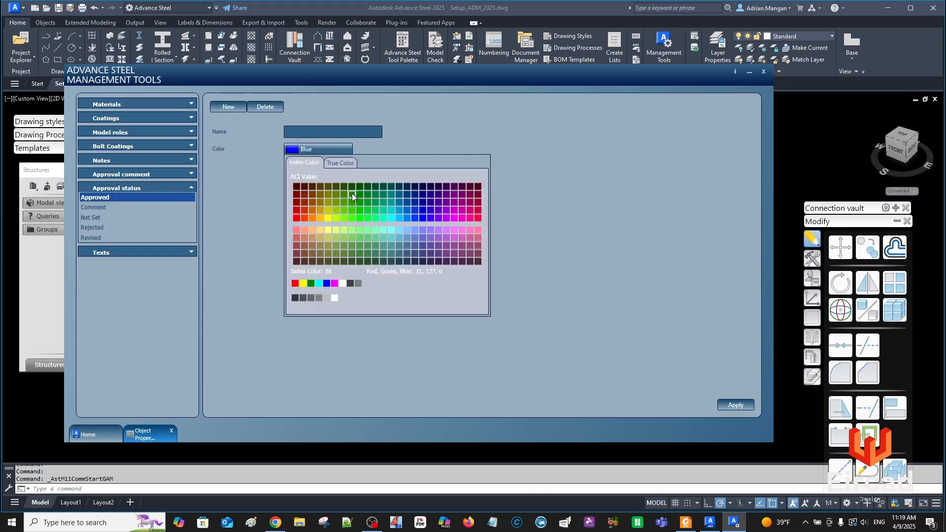
pyautogui.click(353, 217)
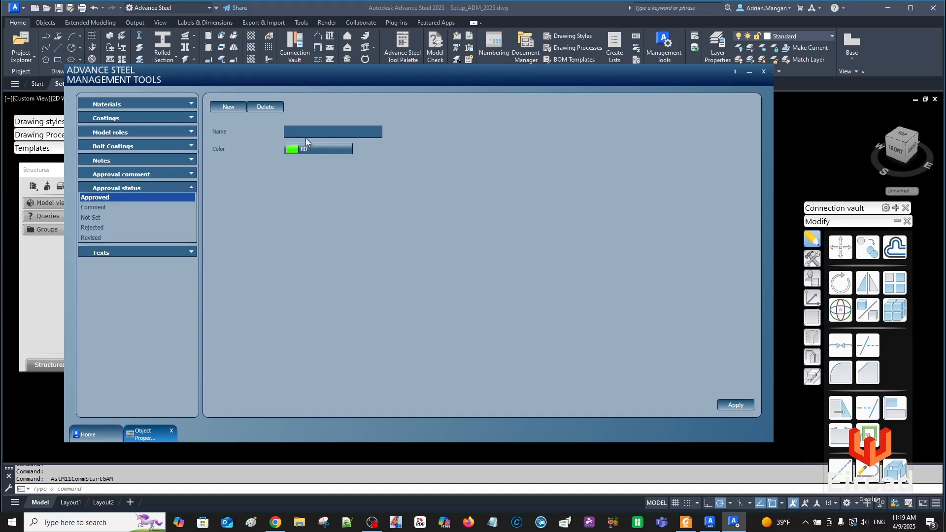
pyautogui.write('For Fabrication')
pyautogui.click(740, 405)
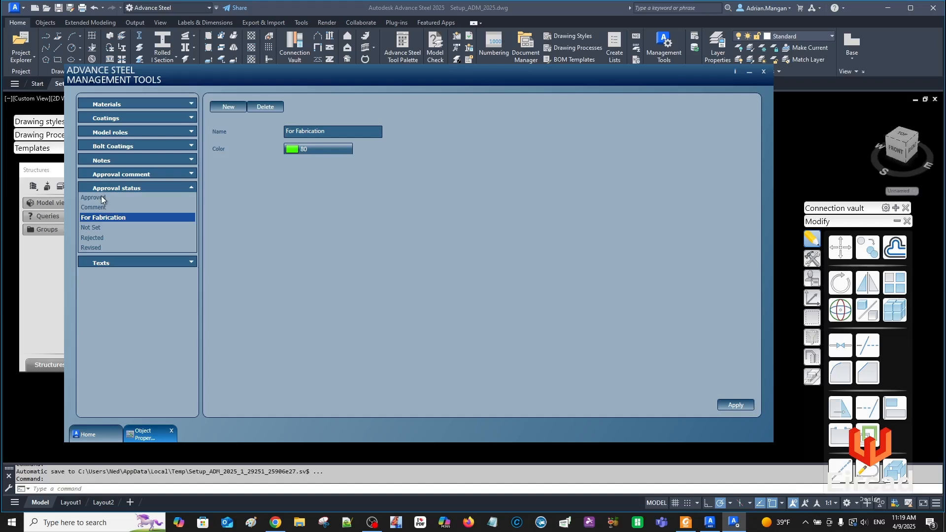
# Add a second approved status named "Approved." with a trailing period and the light green index color 71
pyautogui.click(102, 196)
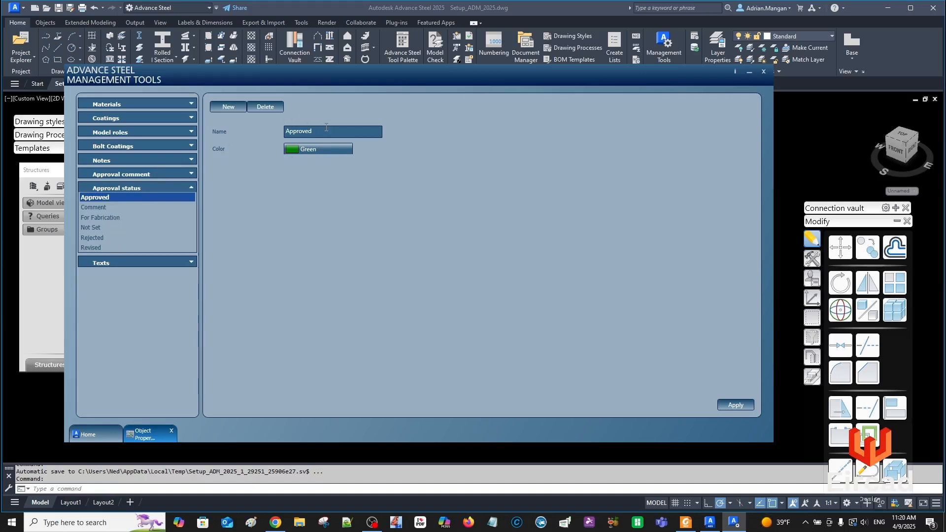
pyautogui.click(229, 108)
pyautogui.write('Appr')
pyautogui.click(345, 153)
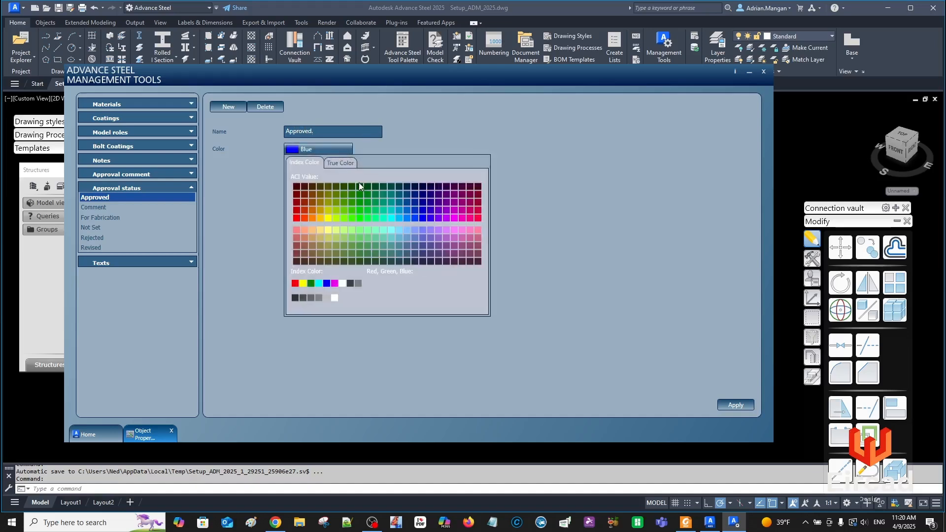
pyautogui.click(343, 232)
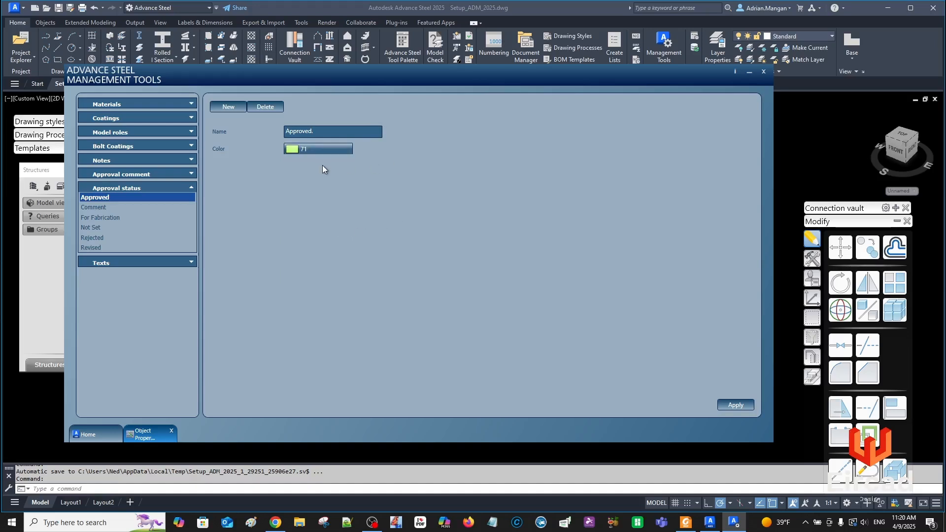
pyautogui.click(735, 405)
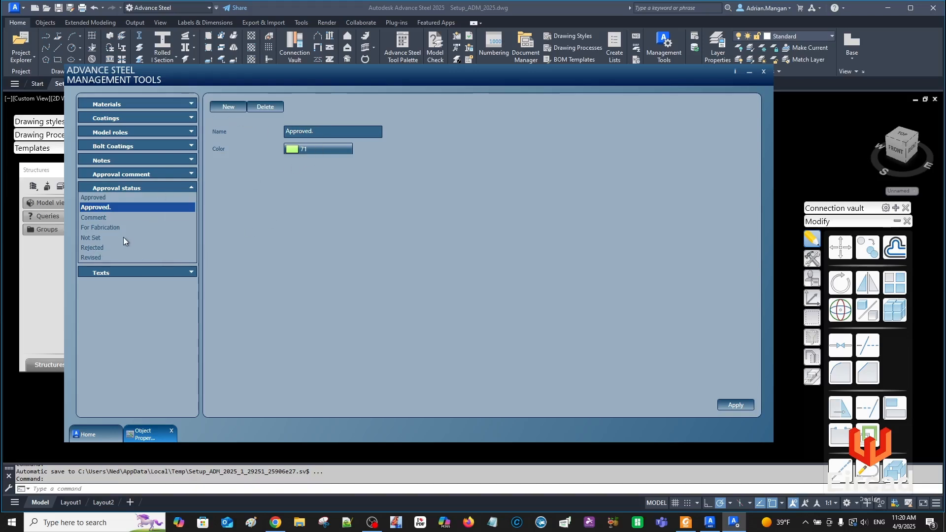
# Add an approval status named Not Approved with the light red index color 11
pyautogui.click(96, 257)
pyautogui.click(95, 248)
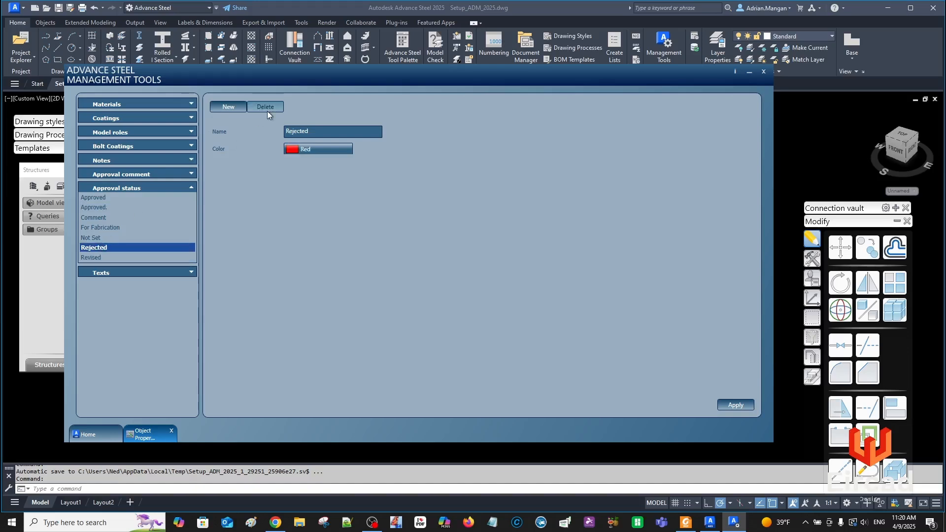
pyautogui.click(230, 108)
pyautogui.write('N')
pyautogui.write('OT')
pyautogui.press('BackSpace')
pyautogui.press('BackSpace')
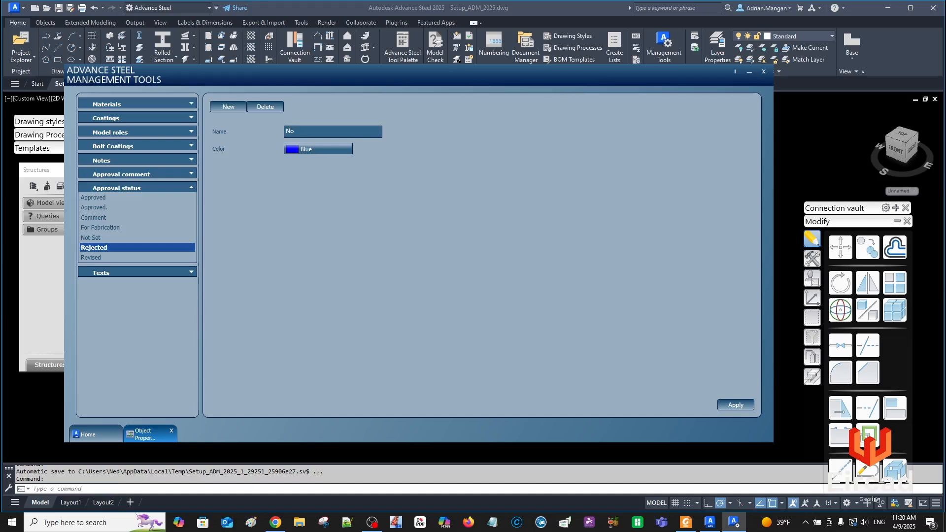
pyautogui.write('ot Approved')
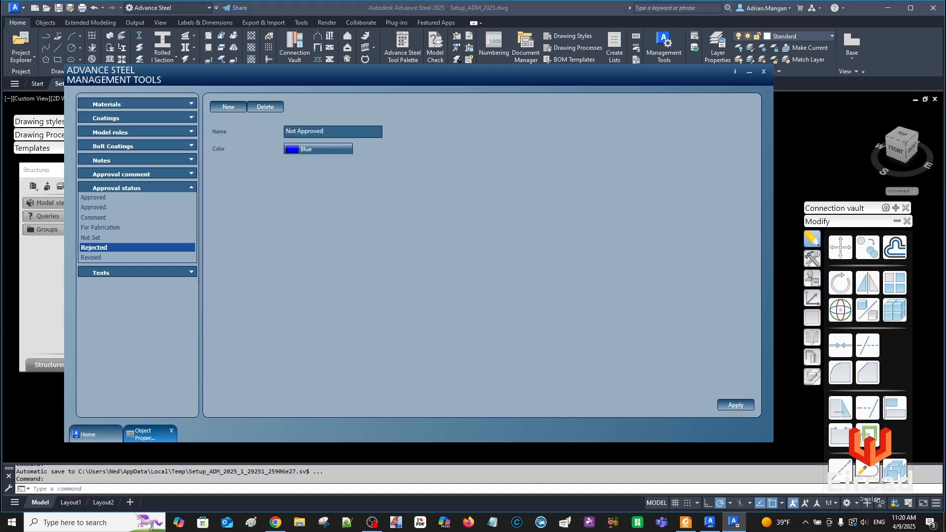
pyautogui.click(315, 150)
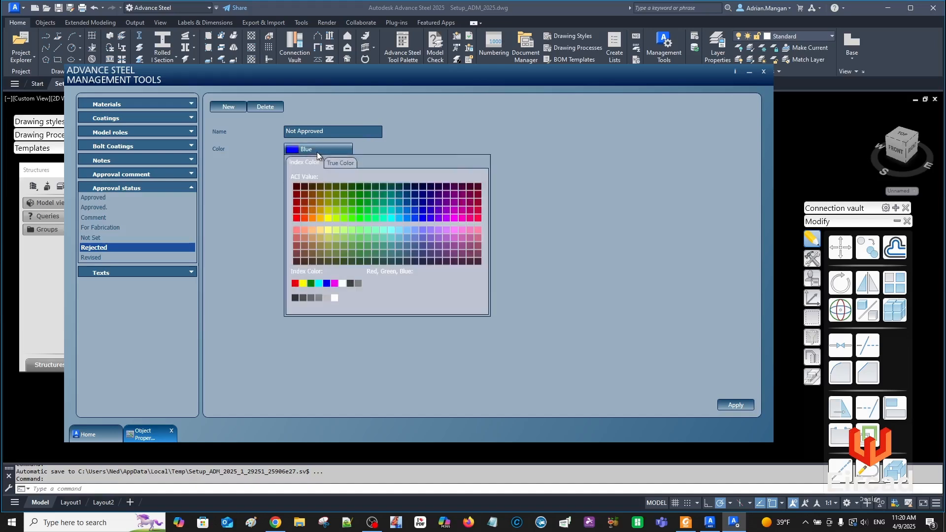
pyautogui.click(294, 231)
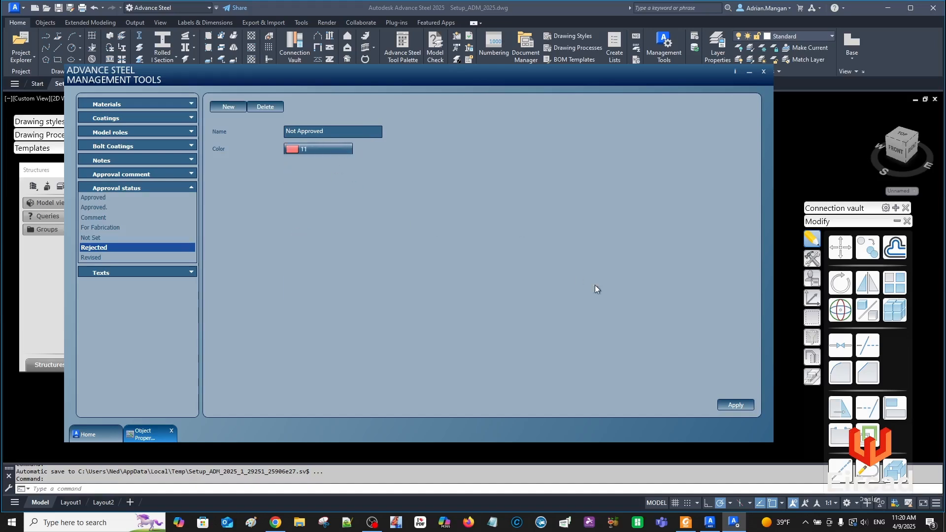
pyautogui.click(735, 405)
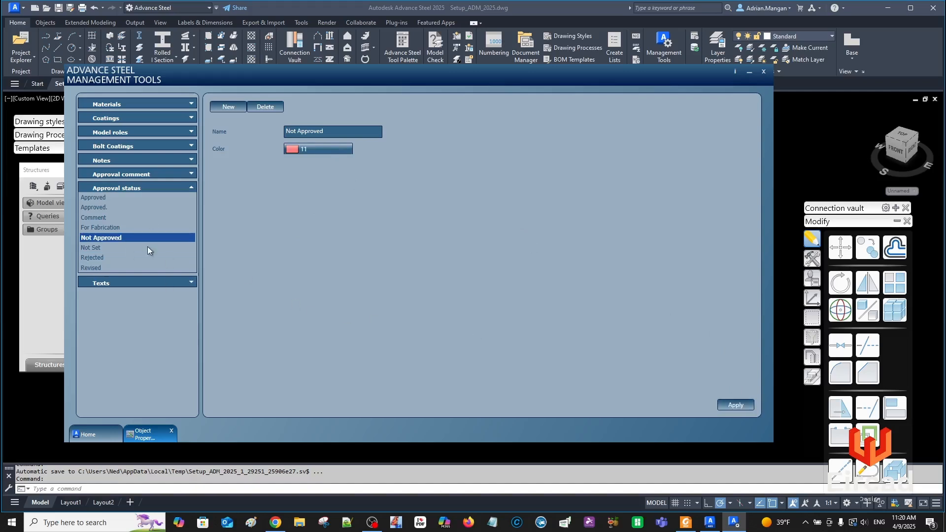
# Check the entries in the Texts category, then close the Management Tools
pyautogui.click(189, 282)
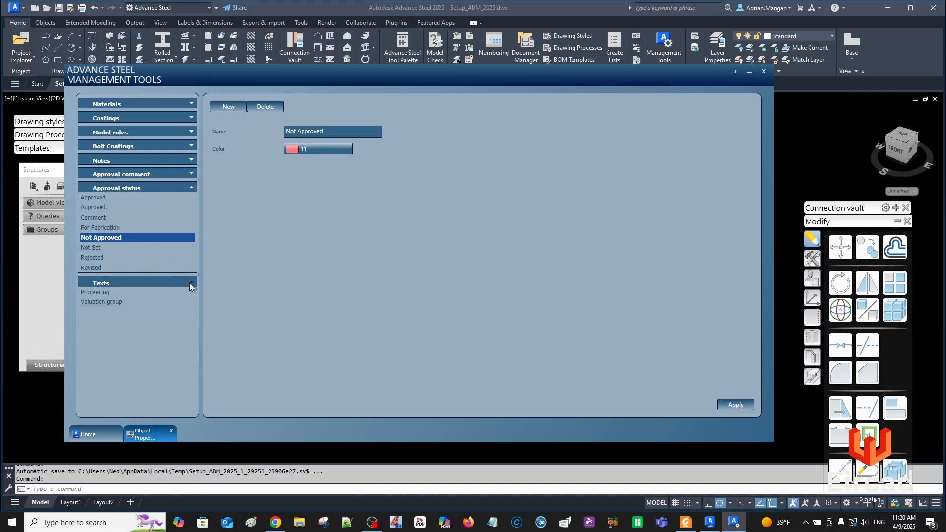
pyautogui.click(191, 285)
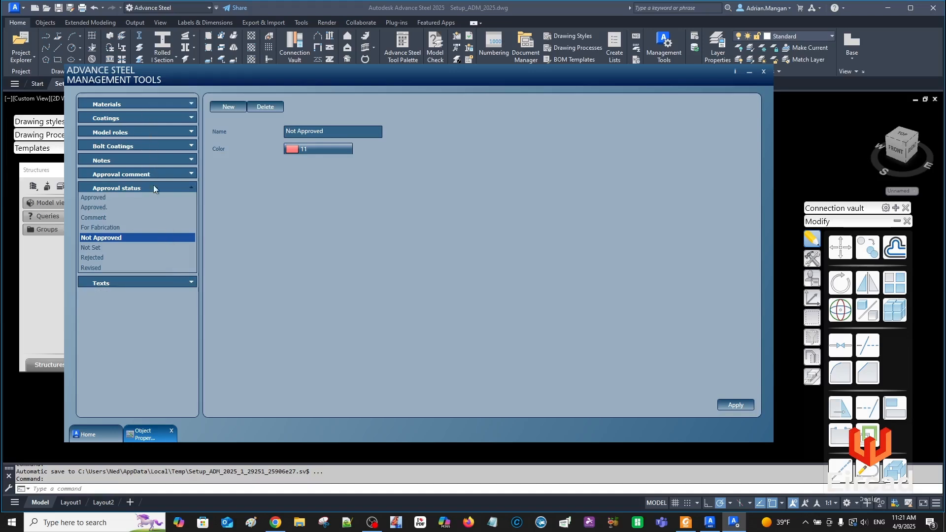
pyautogui.click(191, 186)
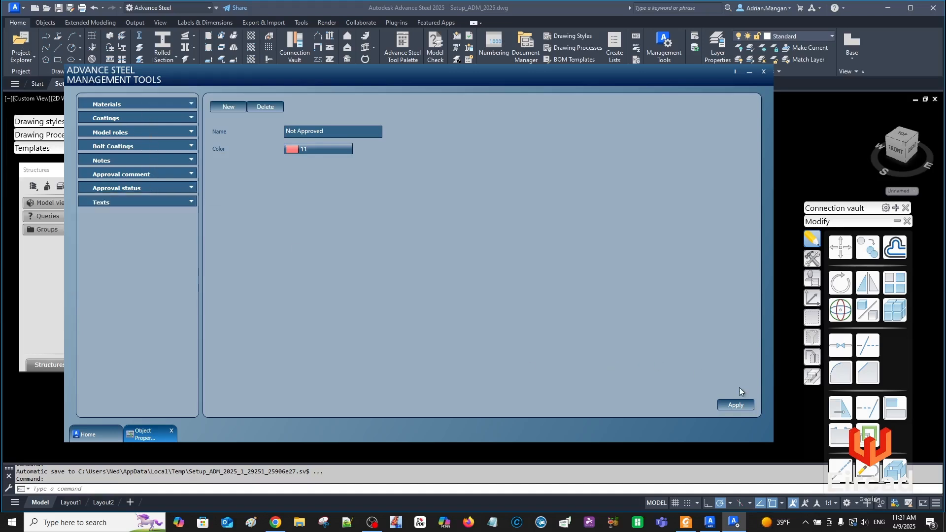
pyautogui.click(764, 72)
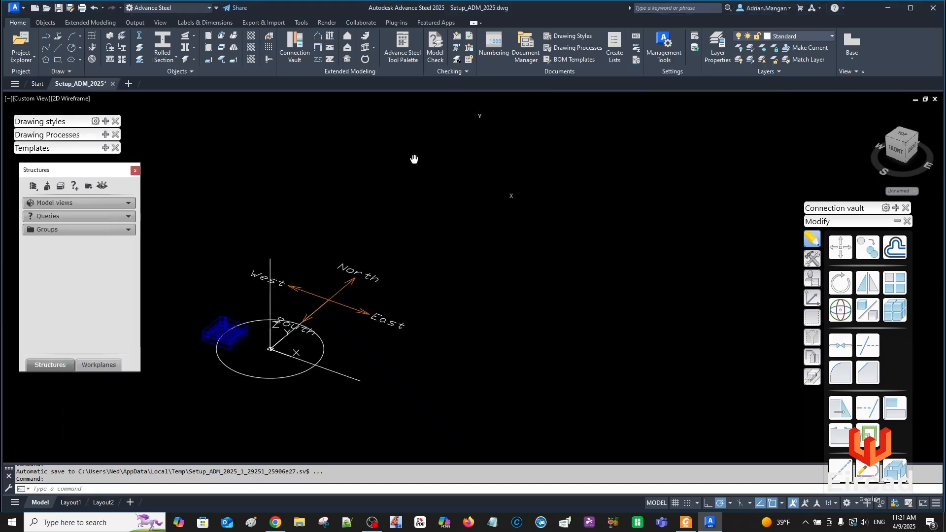
# Model a rolled I section beam starting at the far end of the X axis line and running in the Y direction
pyautogui.moveTo(404, 231); pyautogui.dragTo(370, 194, button='middle')
pyautogui.click(155, 44)
pyautogui.click(325, 343)
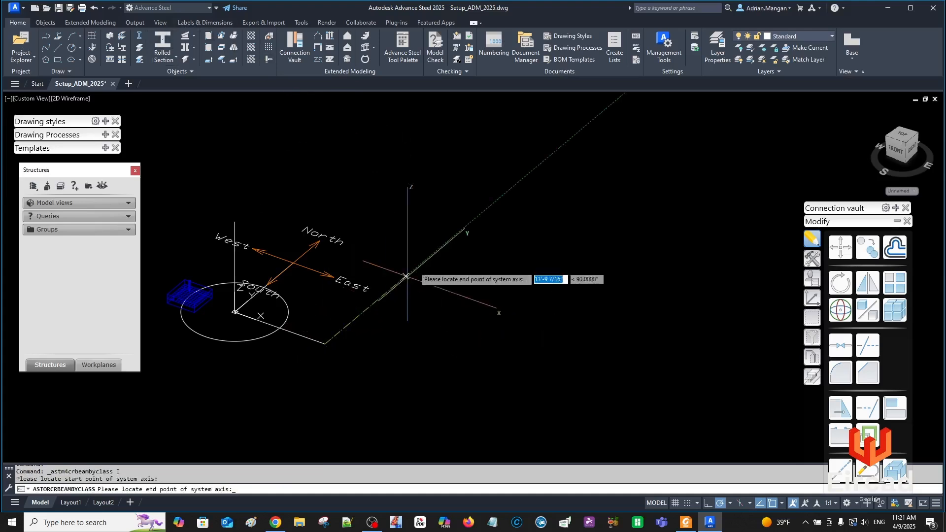
pyautogui.click(434, 245)
pyautogui.press('Escape')
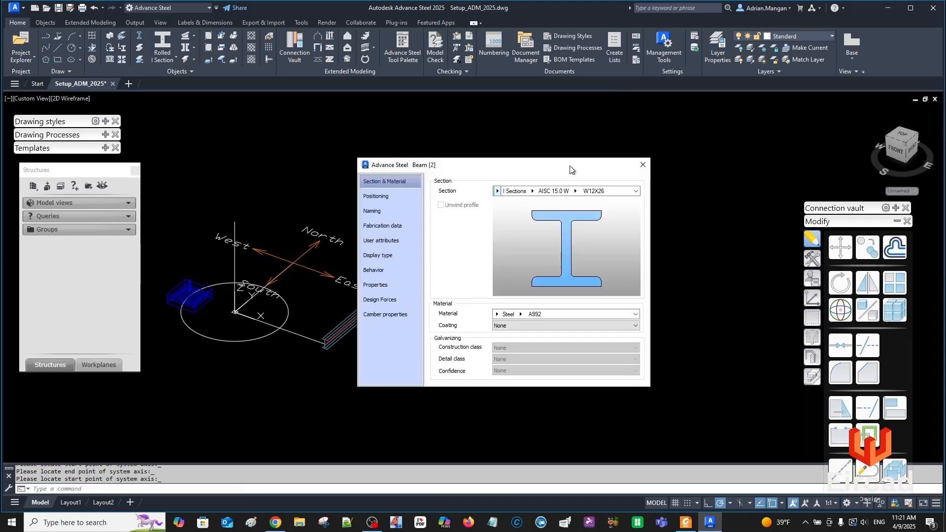
pyautogui.moveTo(570, 169); pyautogui.dragTo(776, 113)
pyautogui.moveTo(476, 233); pyautogui.dragTo(371, 183, button='middle')
pyautogui.moveTo(715, 113); pyautogui.dragTo(532, 123)
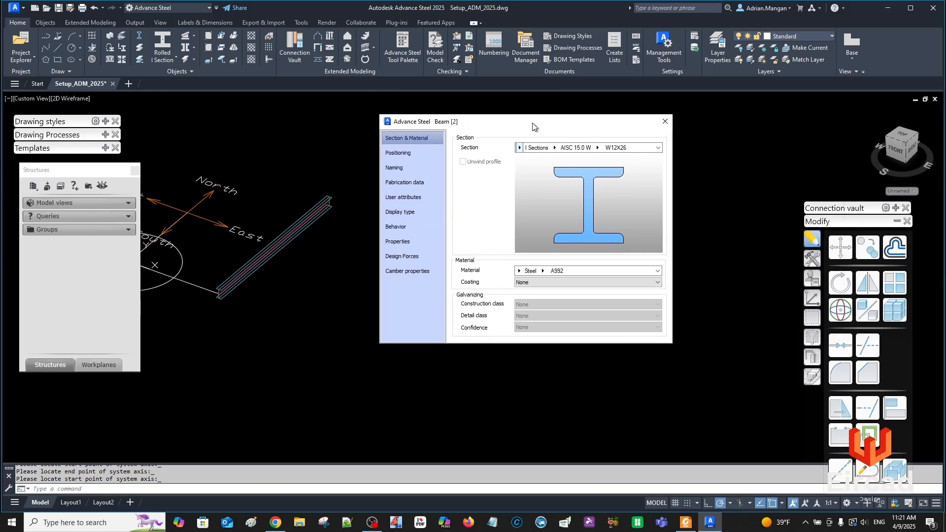
# Set the beam's offset to the top center of the section and review the default options for material and positioning
pyautogui.rightClick(569, 121)
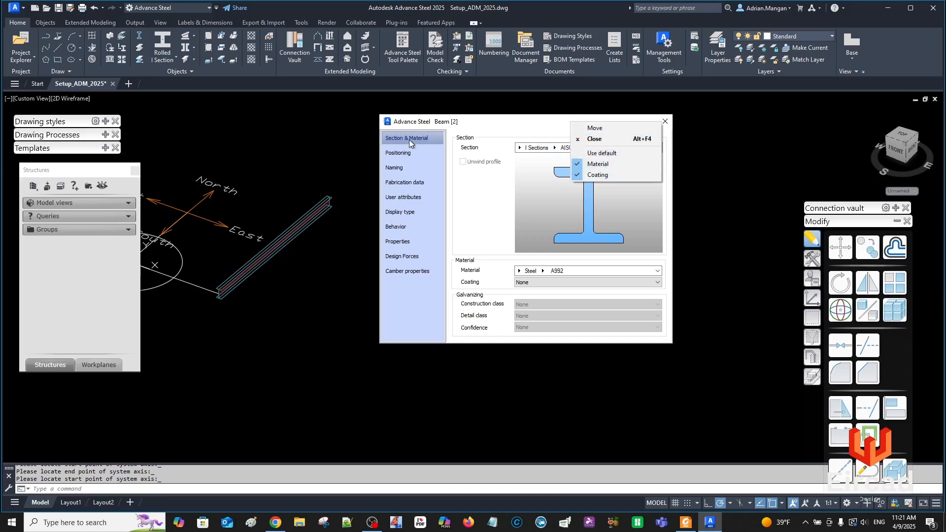
pyautogui.click(440, 152)
pyautogui.click(501, 148)
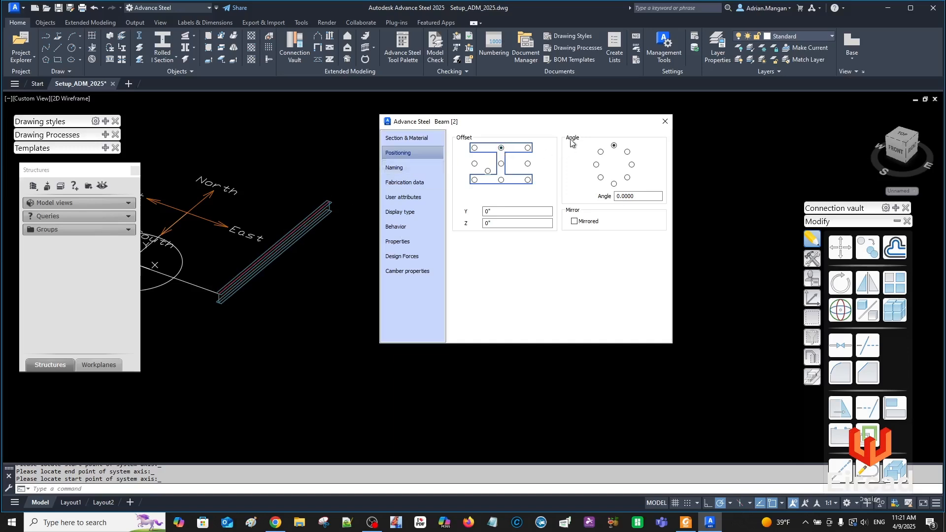
pyautogui.rightClick(589, 121)
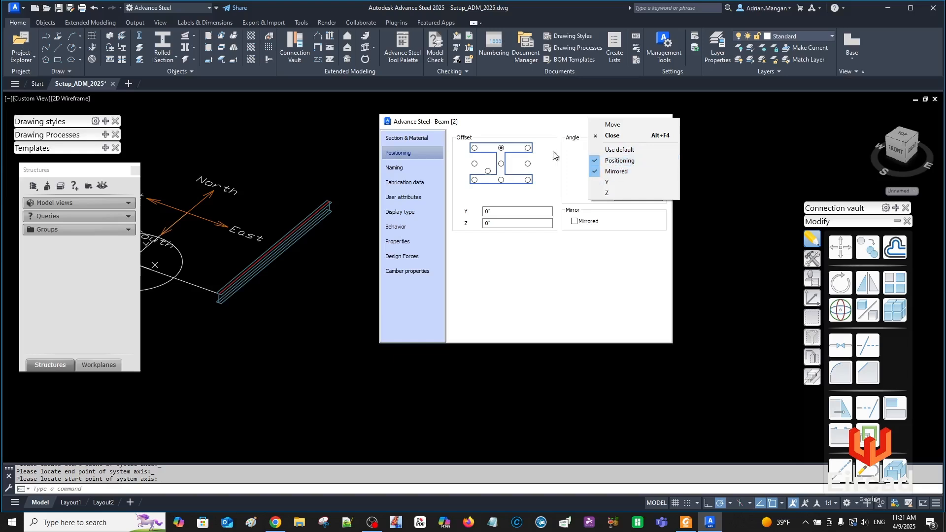
# Set the beam's model role to Beam and turn on Model Role as a default property
pyautogui.click(414, 166)
pyautogui.click(414, 167)
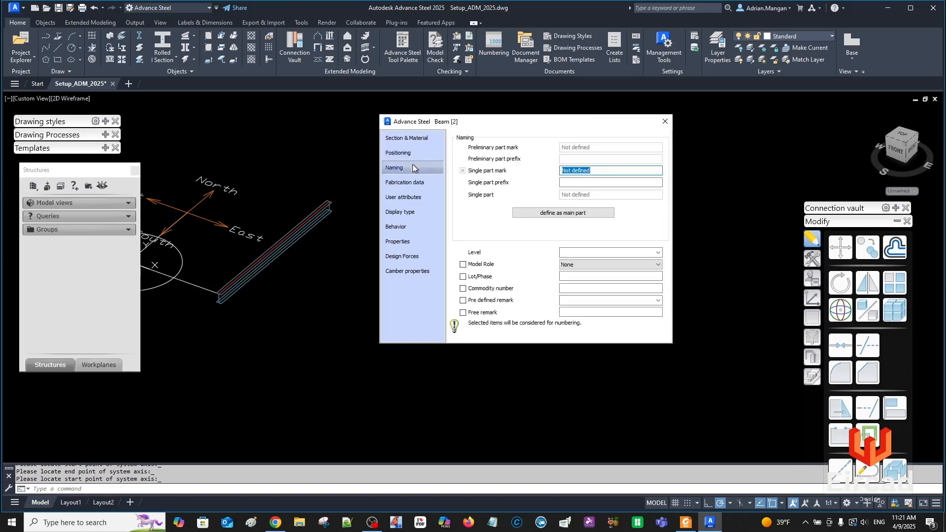
pyautogui.click(591, 265)
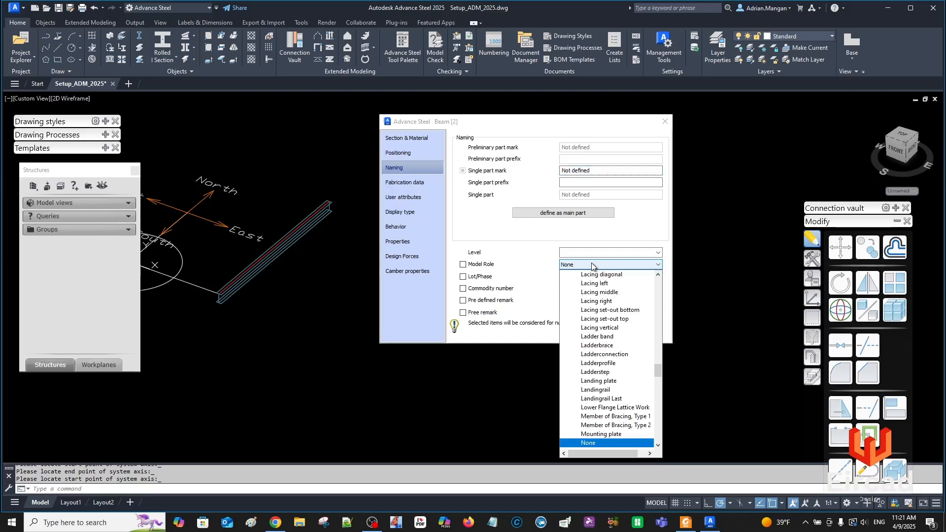
pyautogui.click(593, 266)
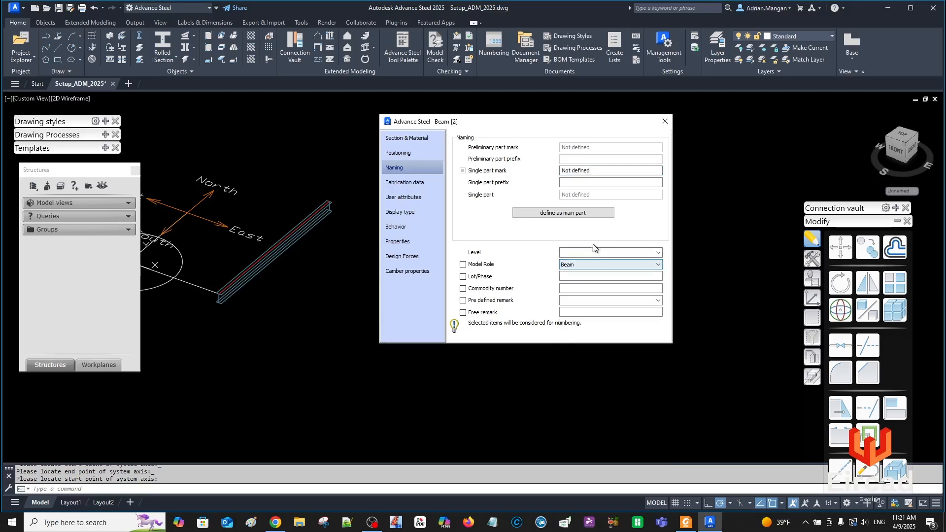
pyautogui.rightClick(619, 121)
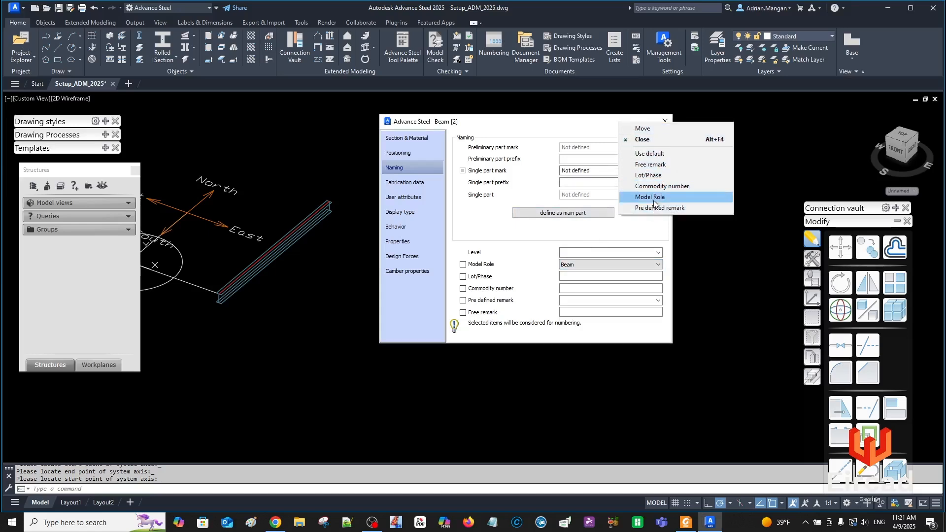
pyautogui.click(648, 197)
# Turn the Lot/Phase default option on and back off
pyautogui.rightClick(626, 128)
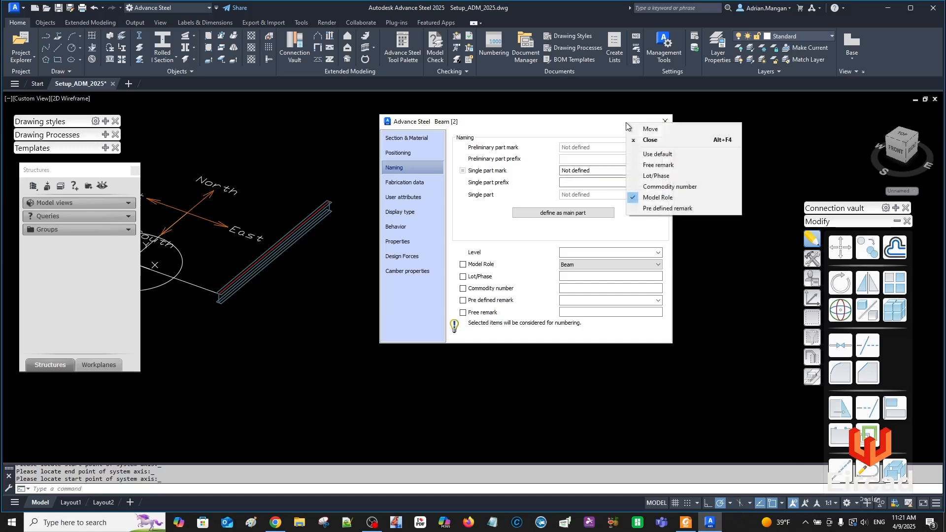
pyautogui.click(644, 177)
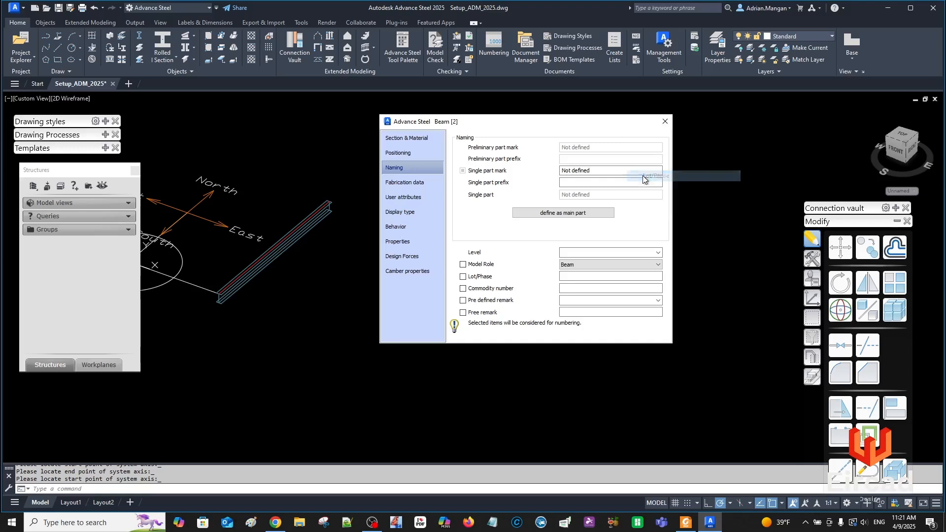
pyautogui.rightClick(619, 124)
pyautogui.click(638, 173)
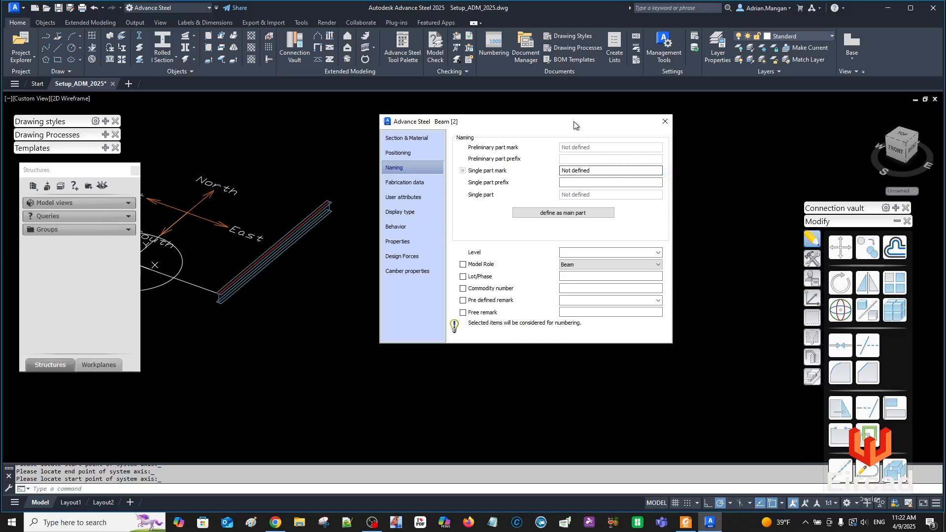
# Close the beam properties and split the beam into two pieces at its midpoint
pyautogui.click(665, 121)
pyautogui.scroll(3, 388, 206)
pyautogui.keyDown('shift'); pyautogui.moveTo(388, 205); pyautogui.dragTo(505, 196, button='middle'); pyautogui.keyUp('shift')
pyautogui.keyDown('shift'); pyautogui.moveTo(515, 246); pyautogui.dragTo(445, 229, button='middle'); pyautogui.keyUp('shift')
pyautogui.click(443, 198)
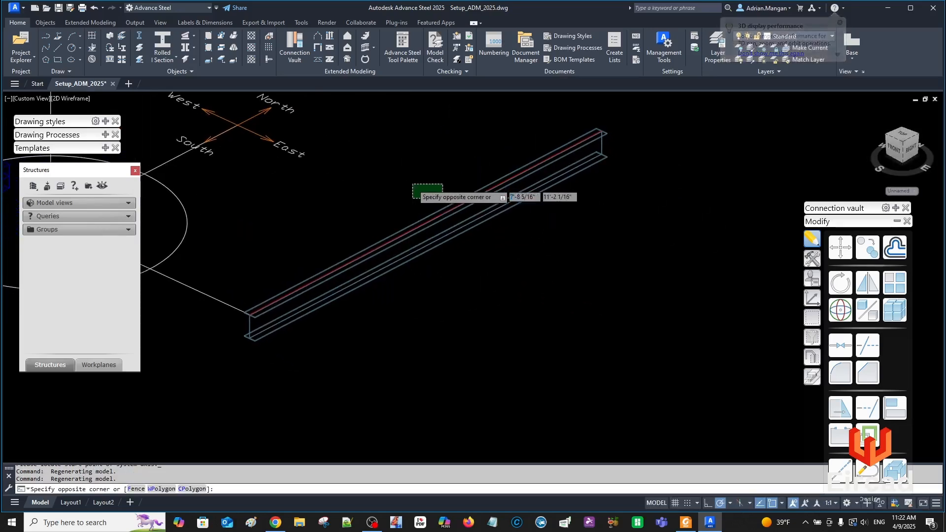
pyautogui.press('Escape')
pyautogui.press('Escape')
pyautogui.click(440, 211)
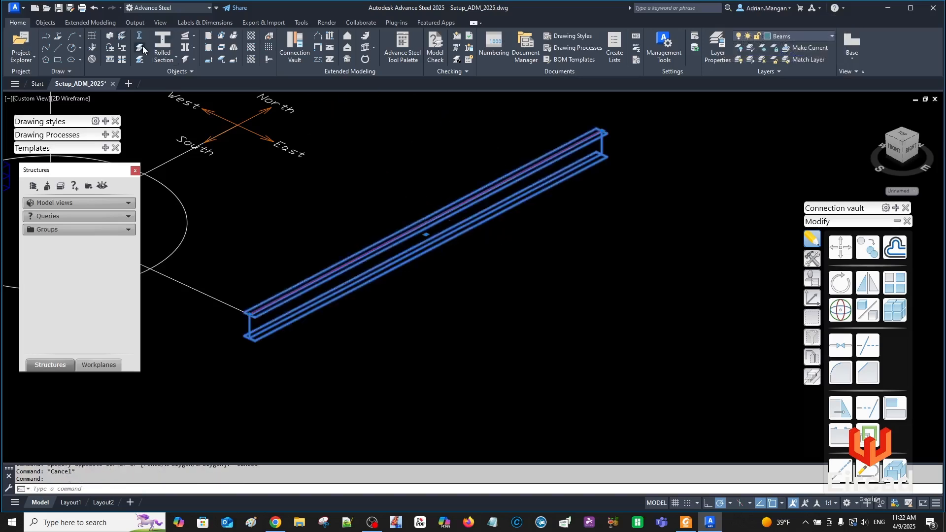
pyautogui.click(123, 35)
pyautogui.click(426, 234)
pyautogui.press('Return')
pyautogui.scroll(-2, 461, 209)
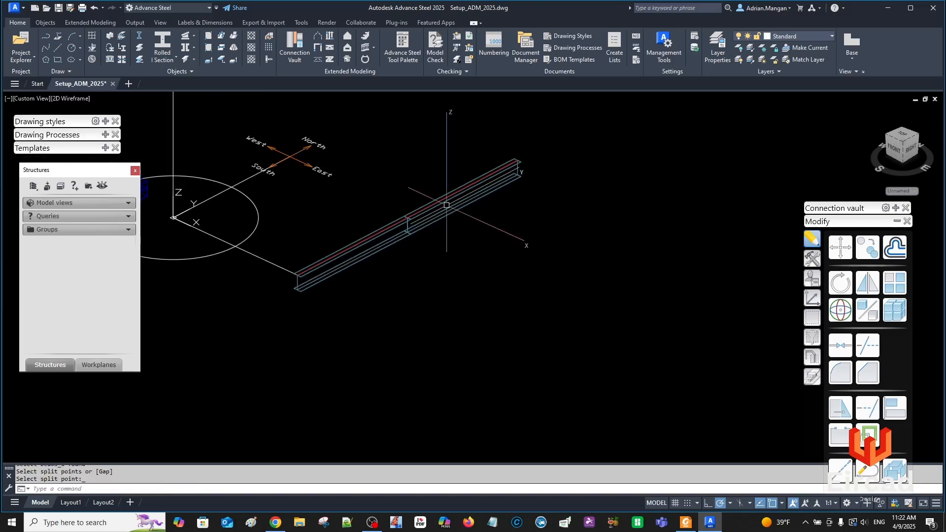
# Change the section of the far half of the beam to AISC 15.0 MC Channels, size MC8X20
pyautogui.doubleClick(463, 196)
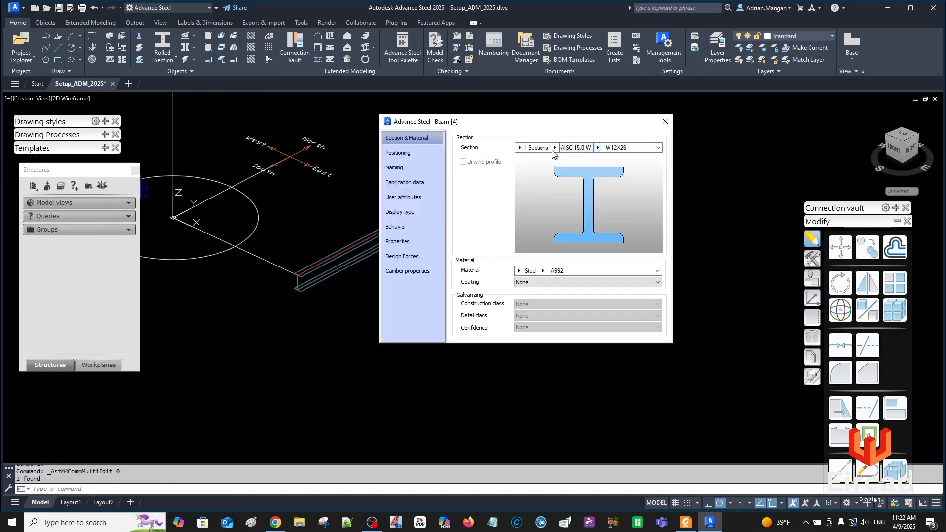
pyautogui.click(519, 147)
pyautogui.click(542, 192)
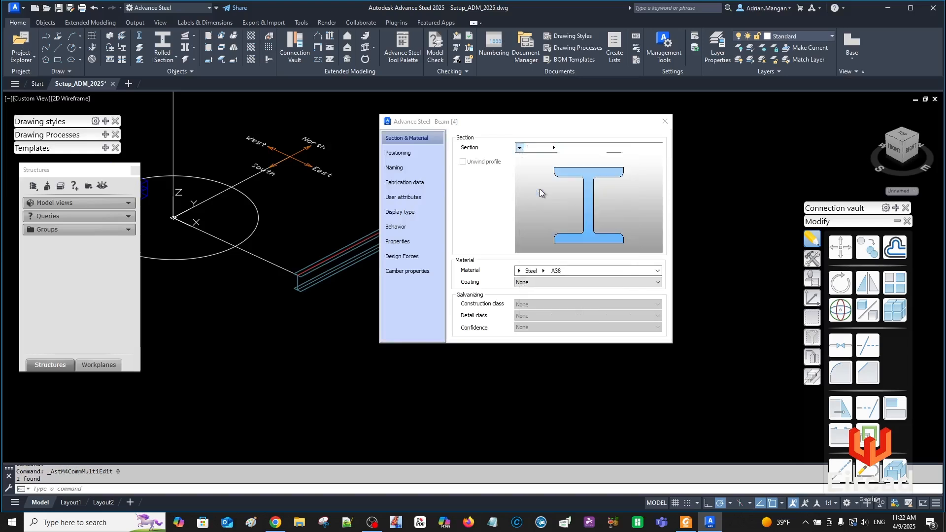
pyautogui.click(527, 147)
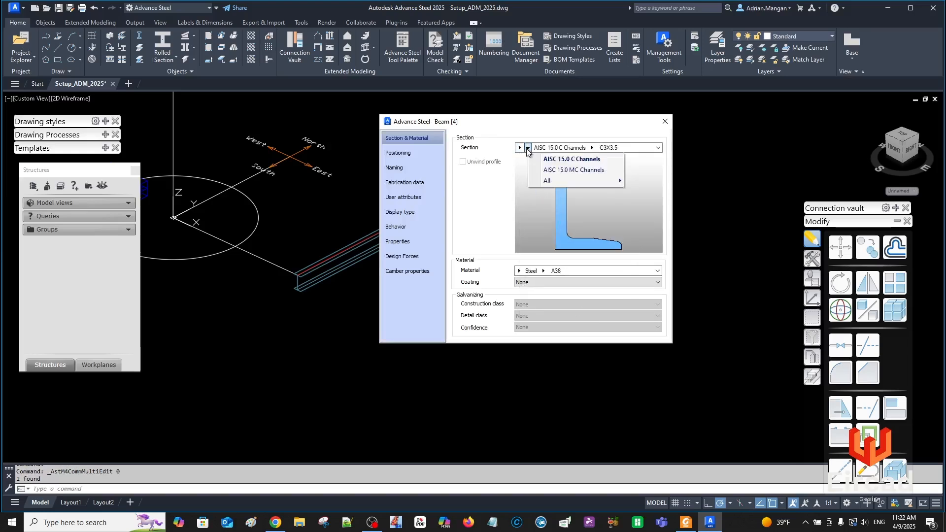
pyautogui.click(568, 170)
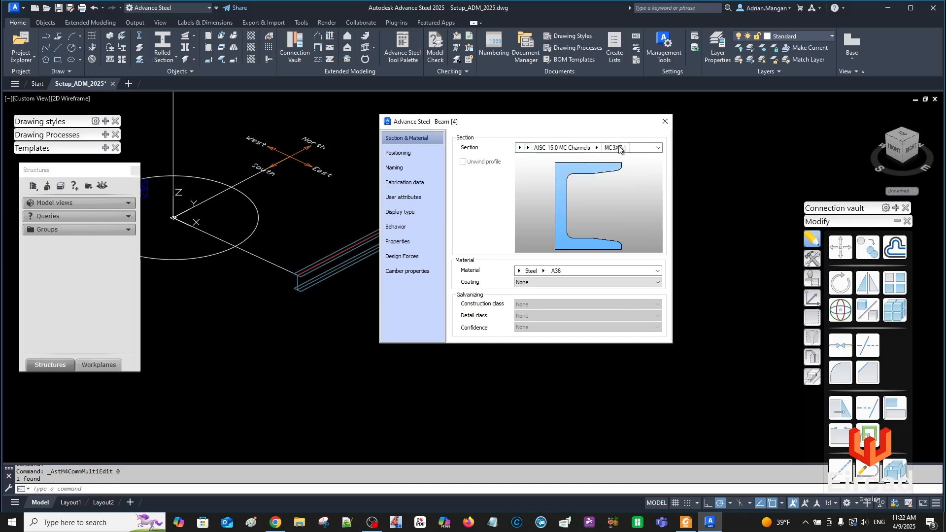
pyautogui.click(596, 147)
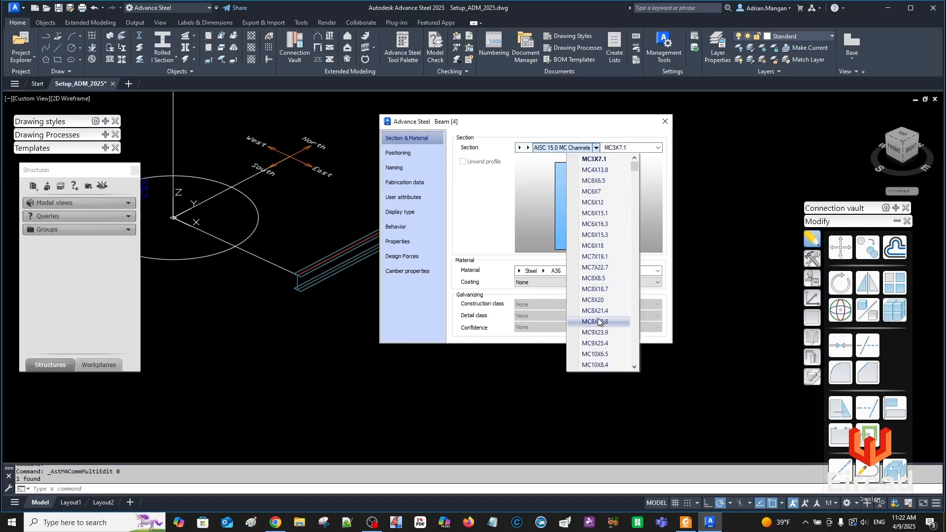
pyautogui.click(604, 300)
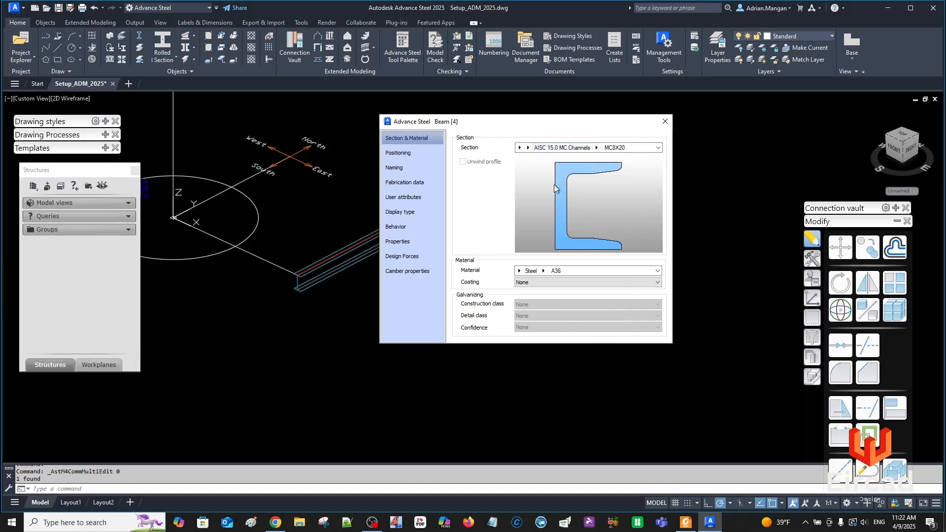
# Set the model role of the channel piece to Channel
pyautogui.click(414, 167)
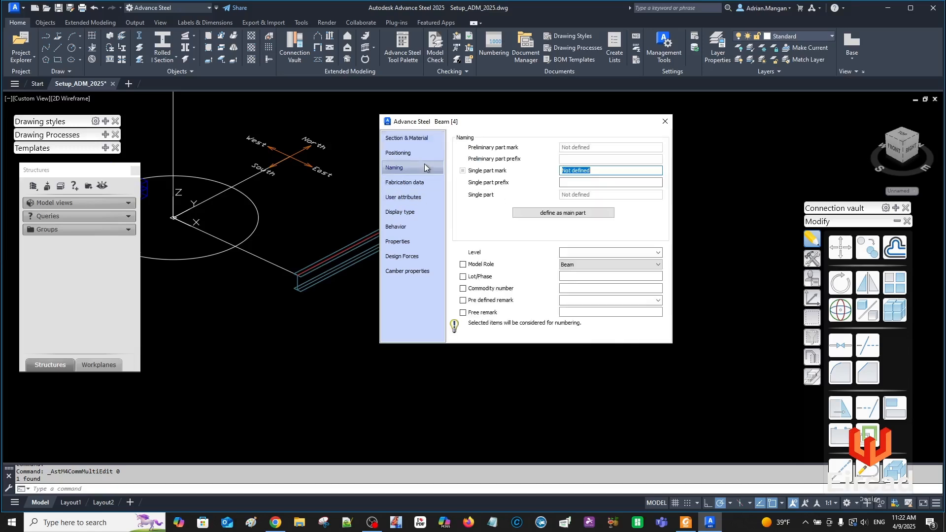
pyautogui.click(598, 266)
pyautogui.click(600, 271)
pyautogui.click(667, 123)
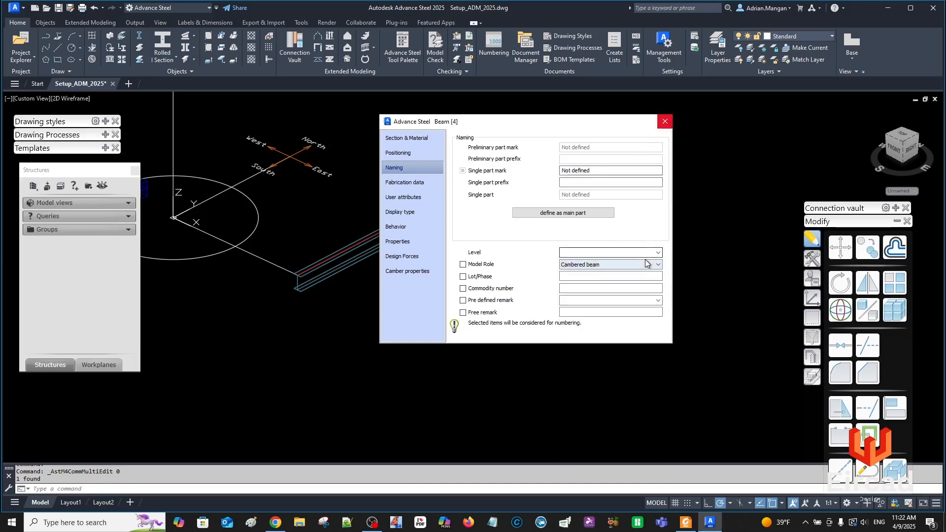
pyautogui.scroll(-3, 648, 264)
pyautogui.scroll(1, 647, 264)
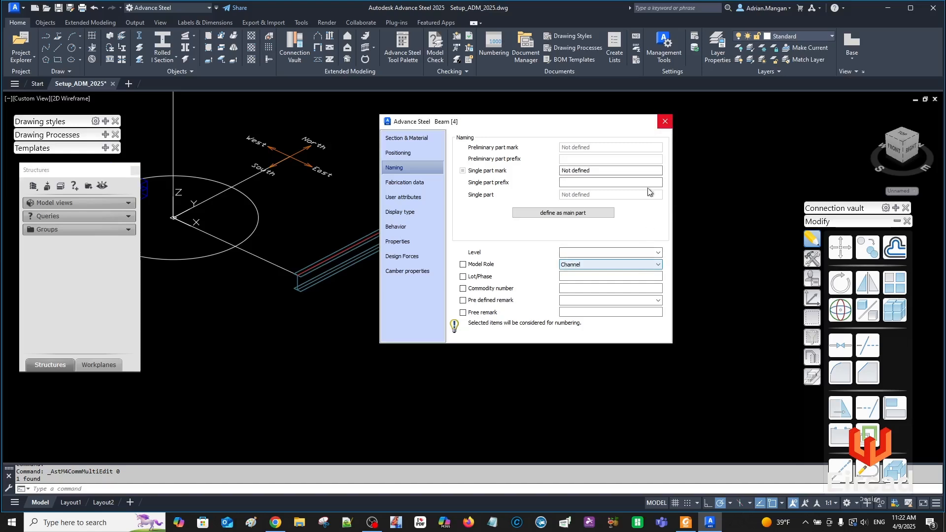
# Set the channel piece's offset reference point to the top corner on the web side of its section and close the properties
pyautogui.click(664, 121)
pyautogui.moveTo(637, 127); pyautogui.dragTo(592, 139, button='middle')
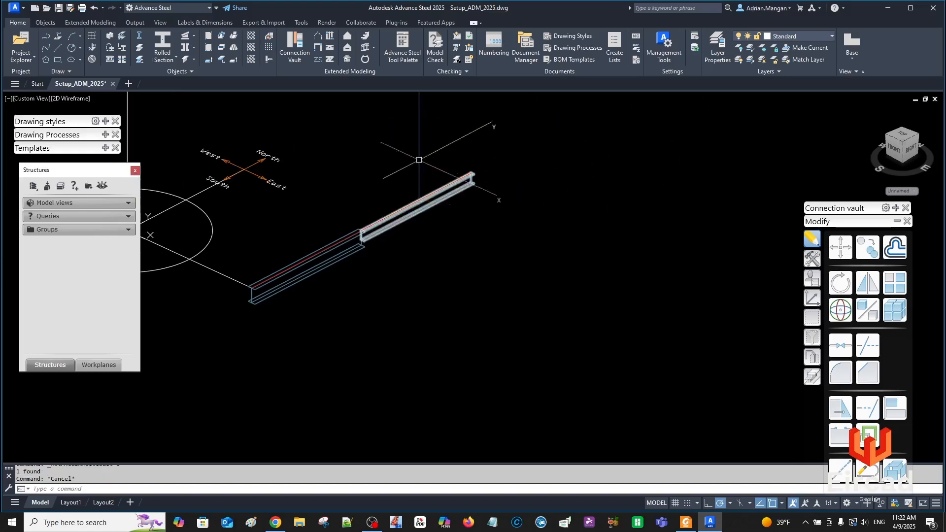
pyautogui.scroll(2, 428, 182)
pyautogui.scroll(3, 453, 163)
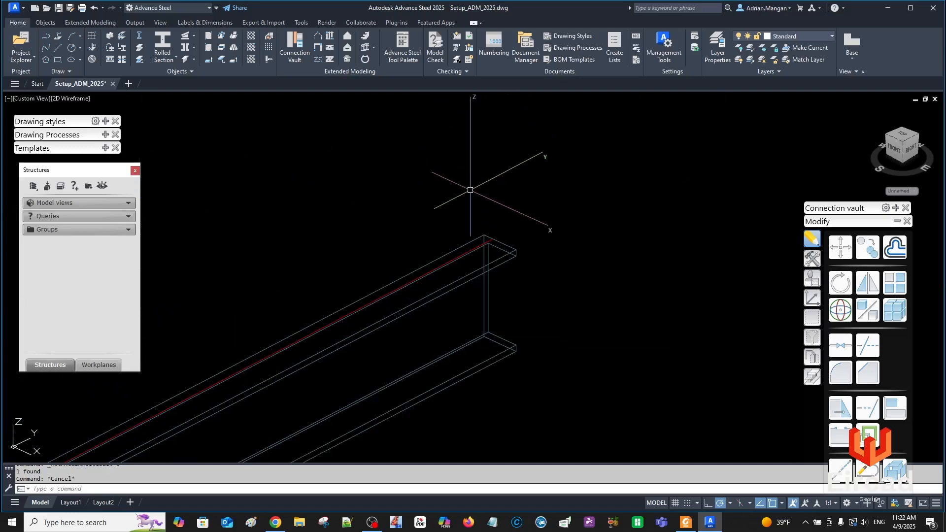
pyautogui.doubleClick(485, 241)
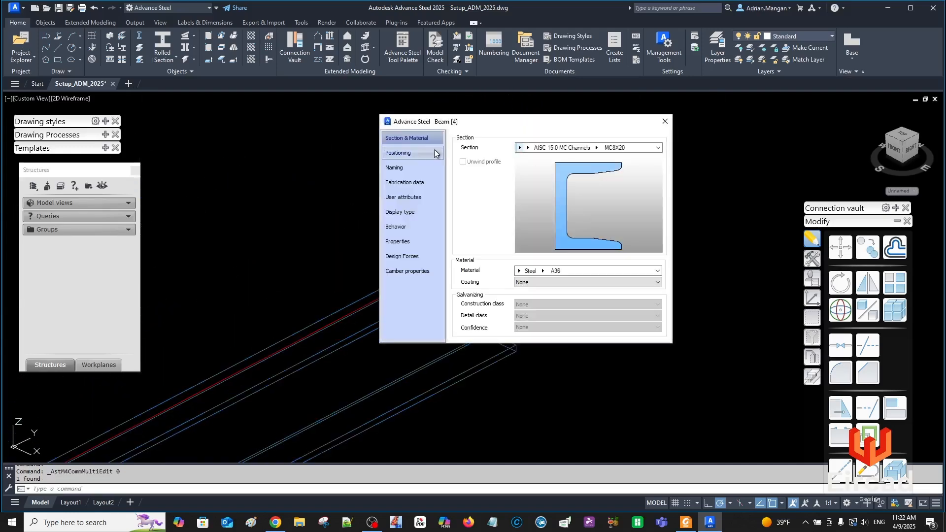
pyautogui.click(438, 152)
pyautogui.click(475, 148)
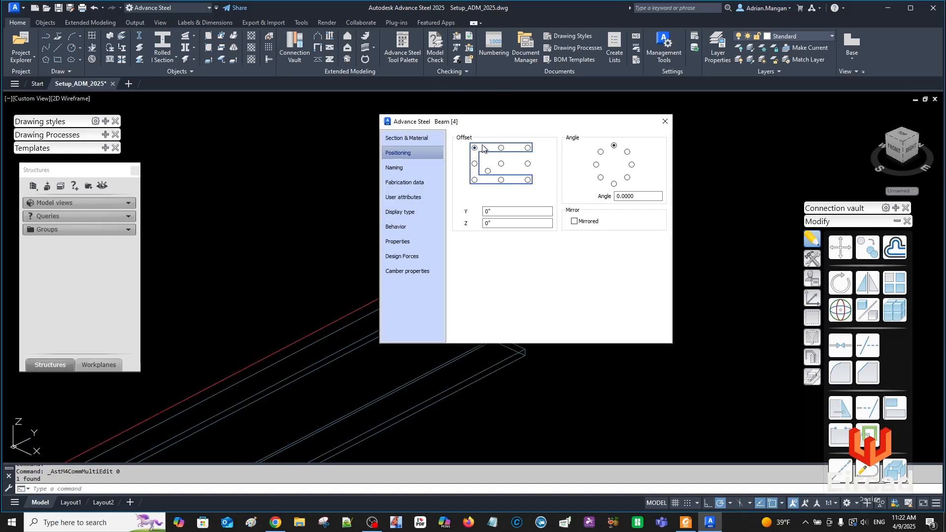
pyautogui.click(665, 122)
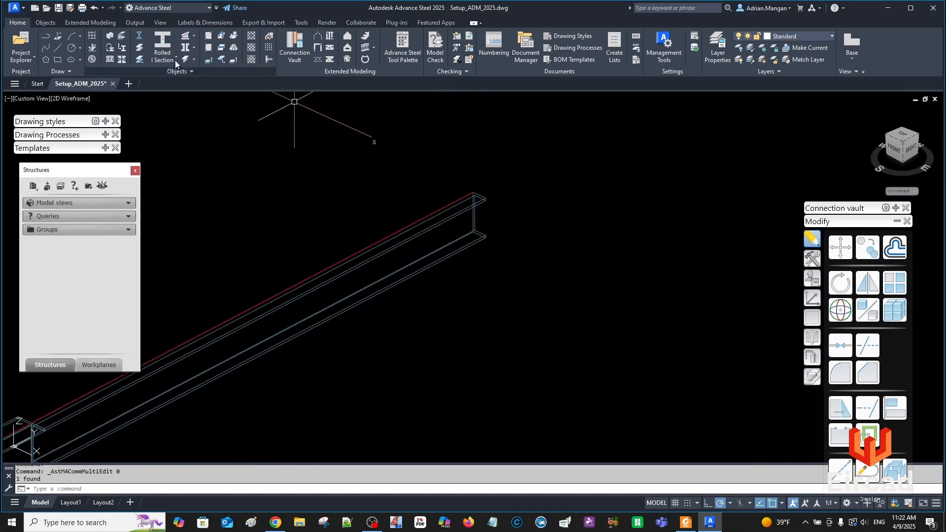
# Draw a short rolled I-section beam beside the channel piece and change its section to AISC 15.0 C Channels, size C8X13.75
pyautogui.click(164, 43)
pyautogui.click(491, 295)
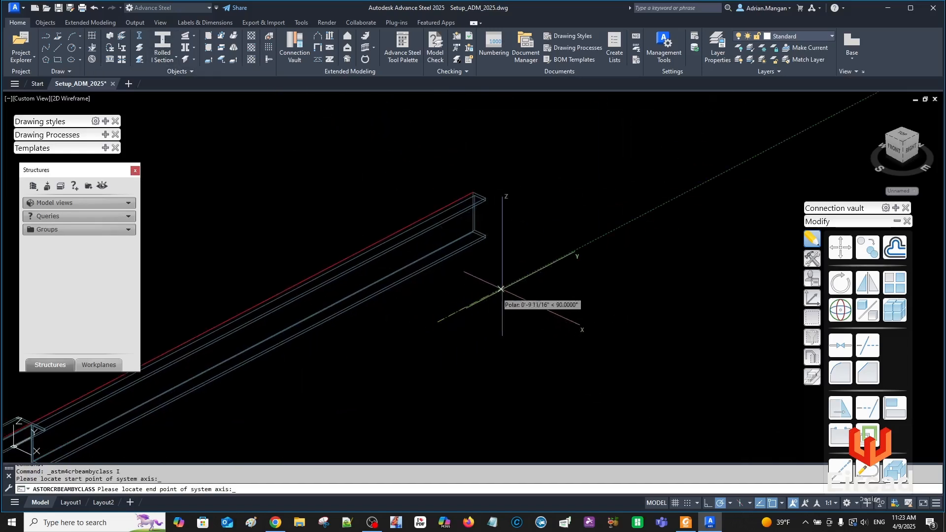
pyautogui.click(514, 281)
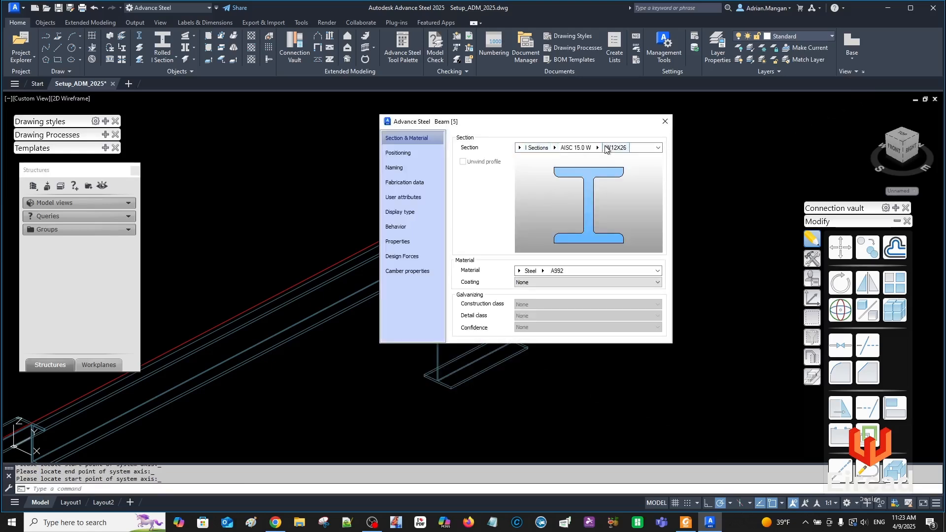
pyautogui.click(520, 148)
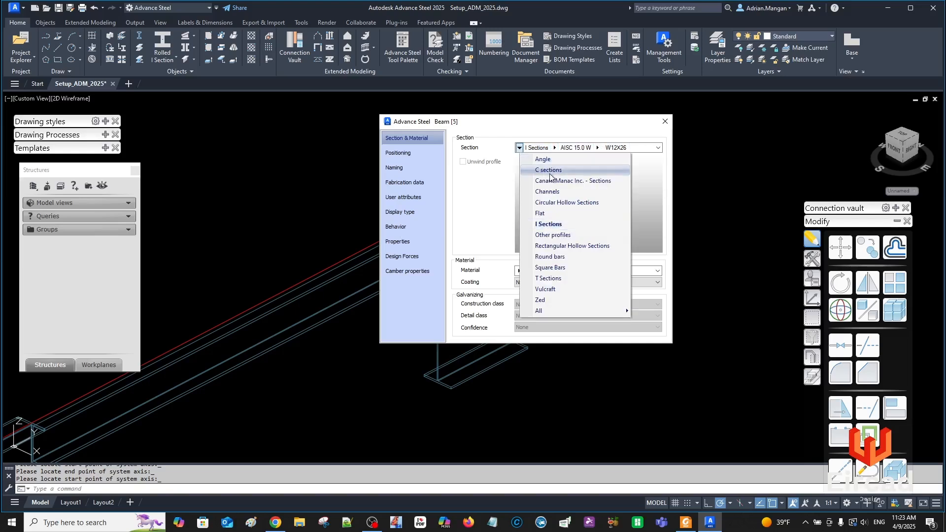
pyautogui.click(549, 192)
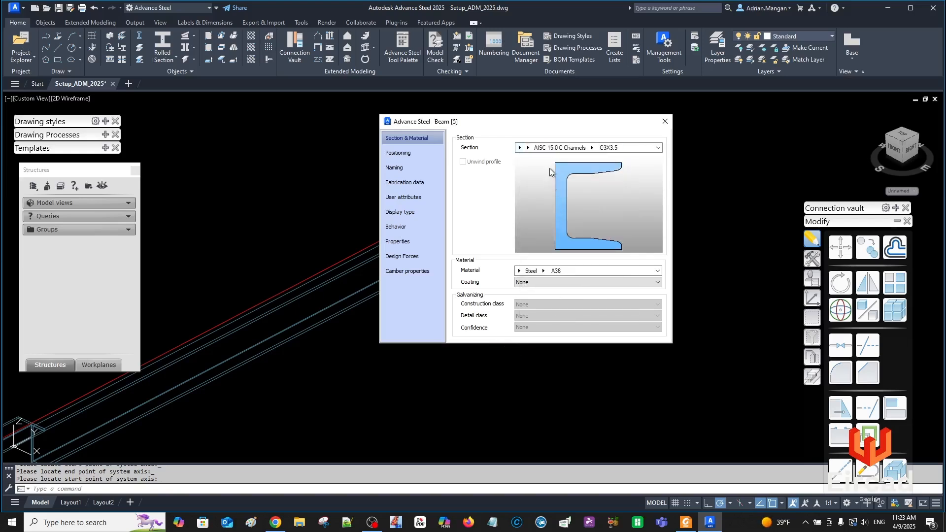
pyautogui.click(591, 149)
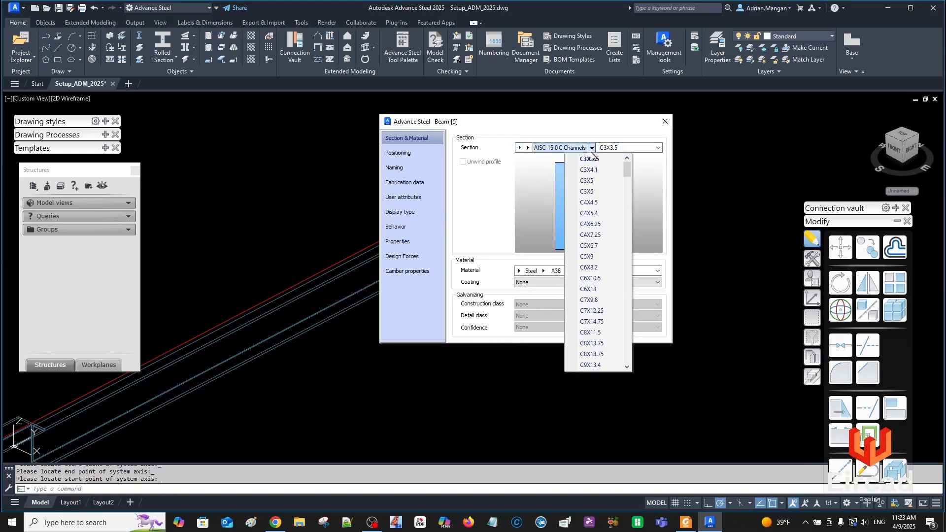
pyautogui.click(591, 343)
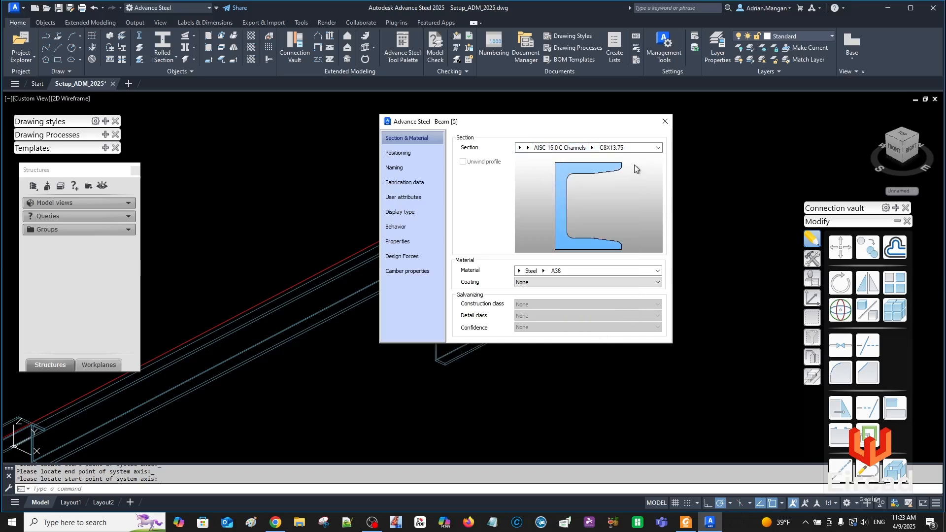
# Set the model role of the short C8X13.75 piece to Channel and close its properties
pyautogui.click(394, 168)
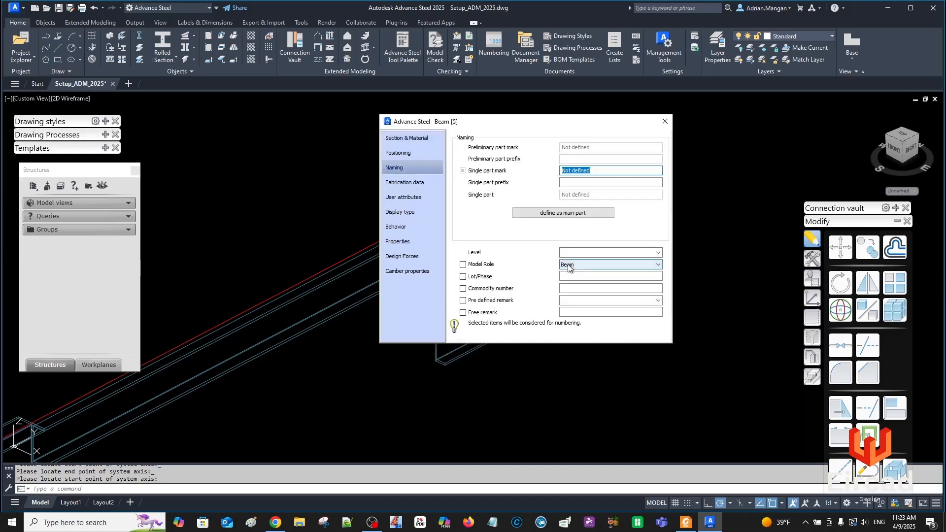
pyautogui.click(596, 265)
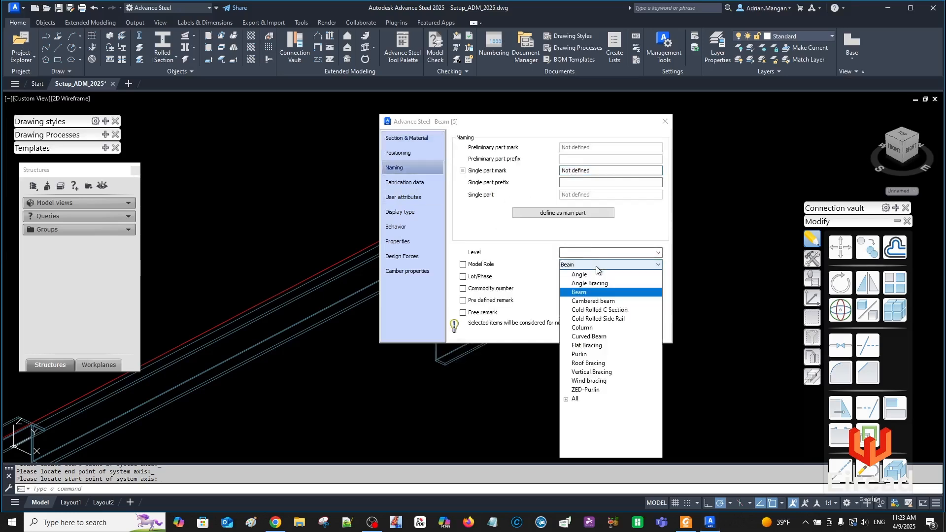
pyautogui.click(597, 318)
pyautogui.scroll(-1, 598, 315)
pyautogui.click(664, 121)
# Draw another short rolled I-section beam beside the short channel and check its model role
pyautogui.scroll(-2, 546, 206)
pyautogui.moveTo(546, 206); pyautogui.dragTo(403, 204, button='middle')
pyautogui.press('Escape')
pyautogui.click(173, 41)
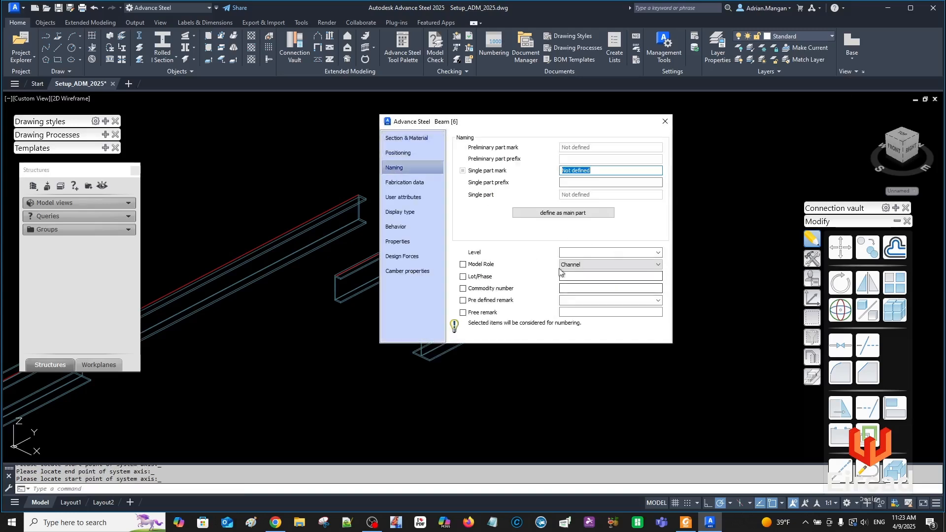
pyautogui.press('Escape')
# Delete both short beams drawn beside the long channel piece
pyautogui.click(452, 318)
pyautogui.press('Escape')
pyautogui.click(429, 308)
pyautogui.click(360, 267)
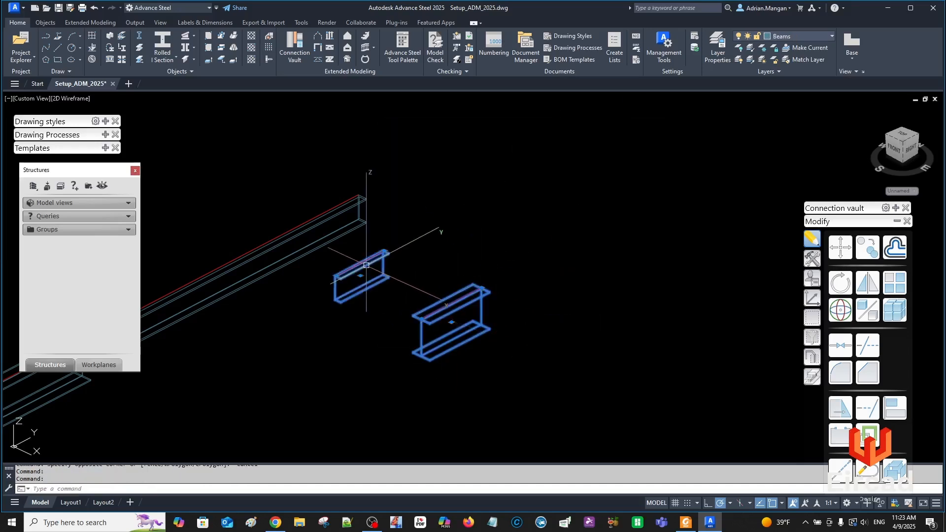
pyautogui.press('Delete')
# Set the coating of the MC8X20 channel piece to Tnemec Paint and check its positioning and naming properties
pyautogui.moveTo(363, 264)
pyautogui.mouseDown(button='middle')
pyautogui.moveTo(493, 238)
pyautogui.moveTo(448, 256)
pyautogui.moveTo(507, 239)
pyautogui.moveTo(515, 245)
pyautogui.mouseUp(button='middle')
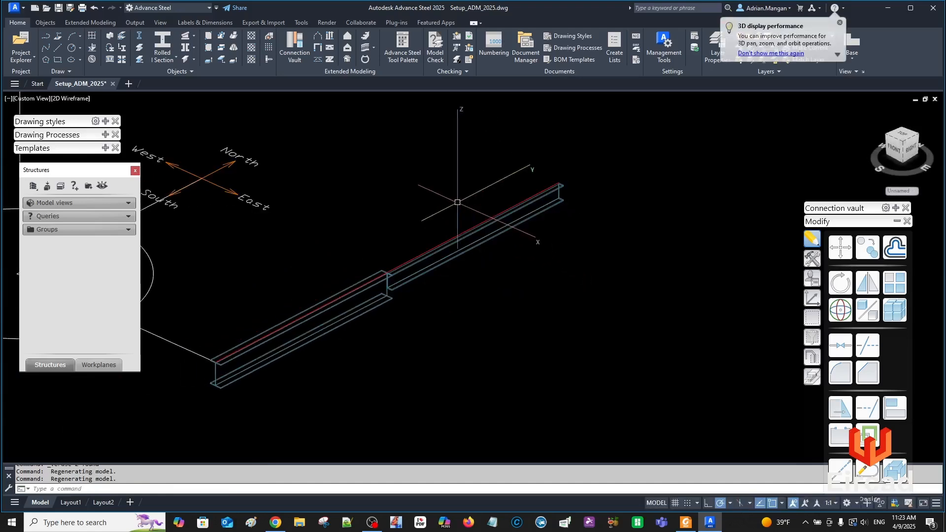
pyautogui.moveTo(450, 197); pyautogui.dragTo(537, 199, button='middle')
pyautogui.moveTo(539, 215); pyautogui.dragTo(507, 209, button='middle')
pyautogui.doubleClick(526, 223)
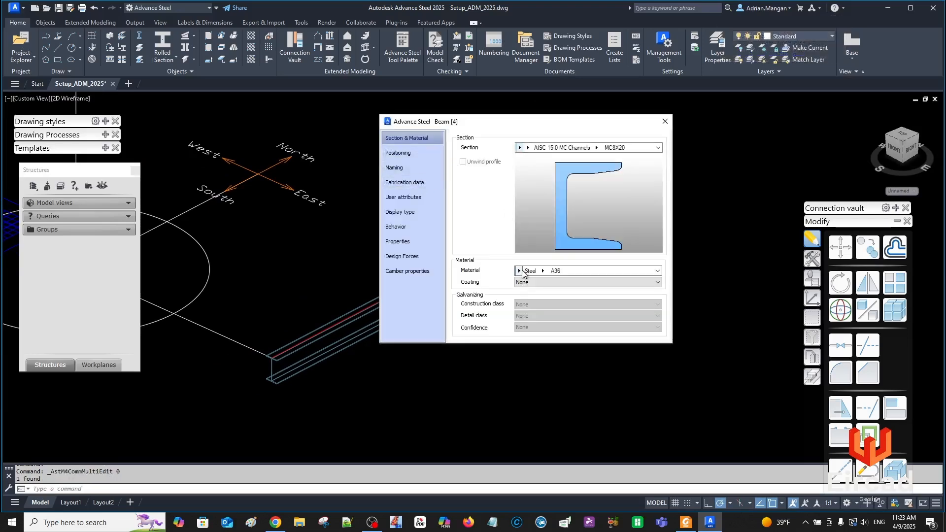
pyautogui.click(522, 281)
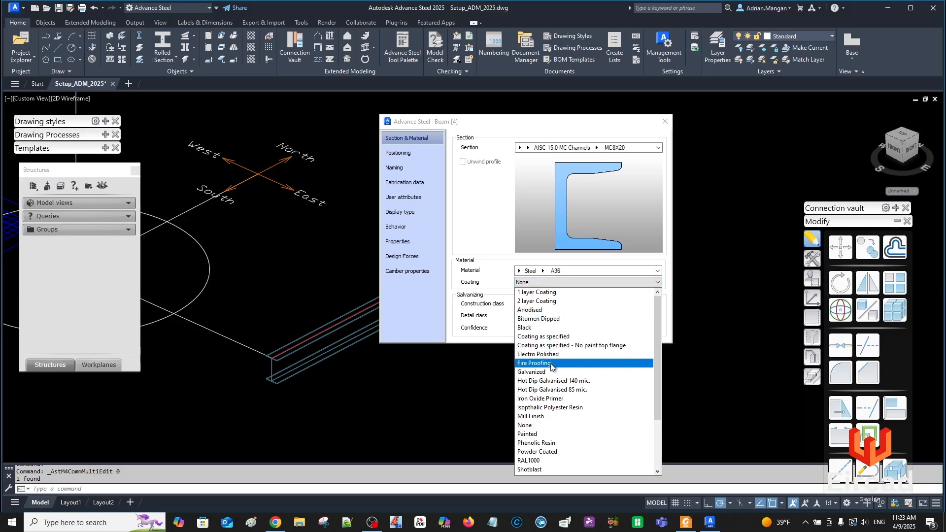
pyautogui.scroll(-1, 548, 413)
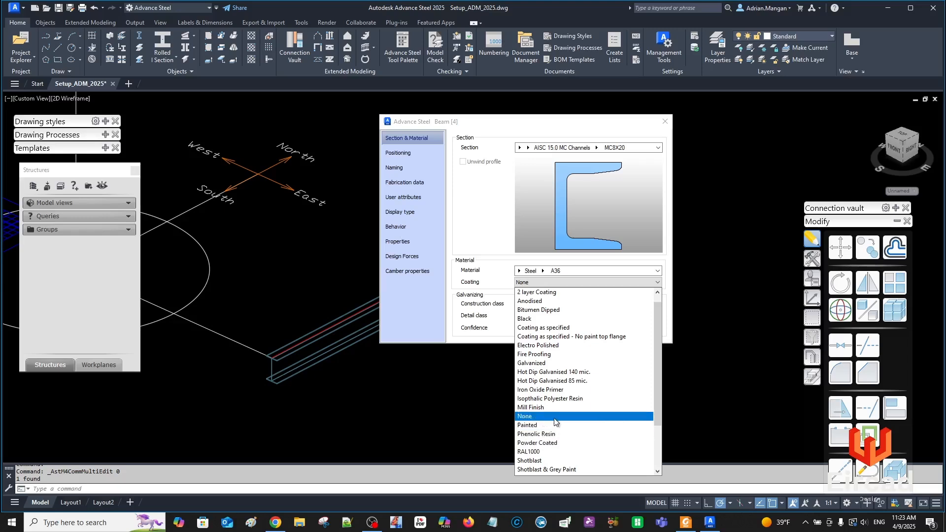
pyautogui.scroll(-2, 553, 432)
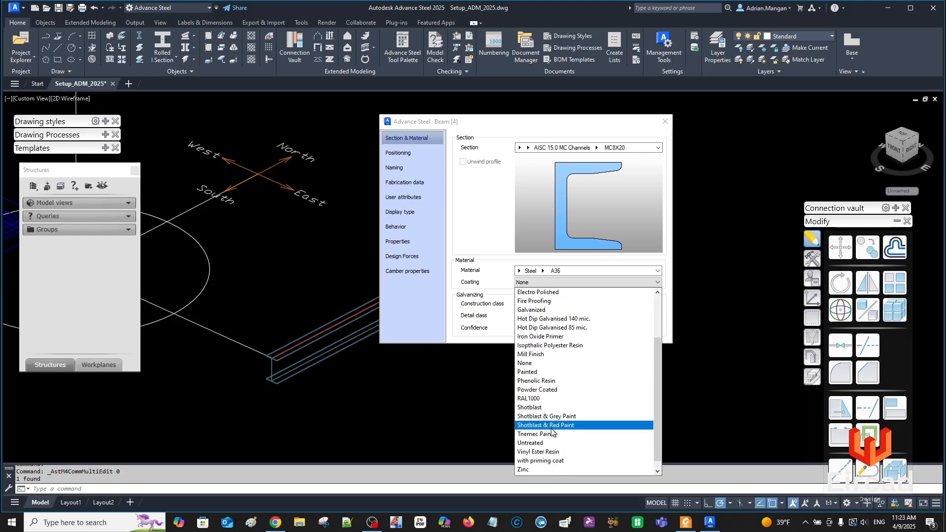
pyautogui.click(553, 435)
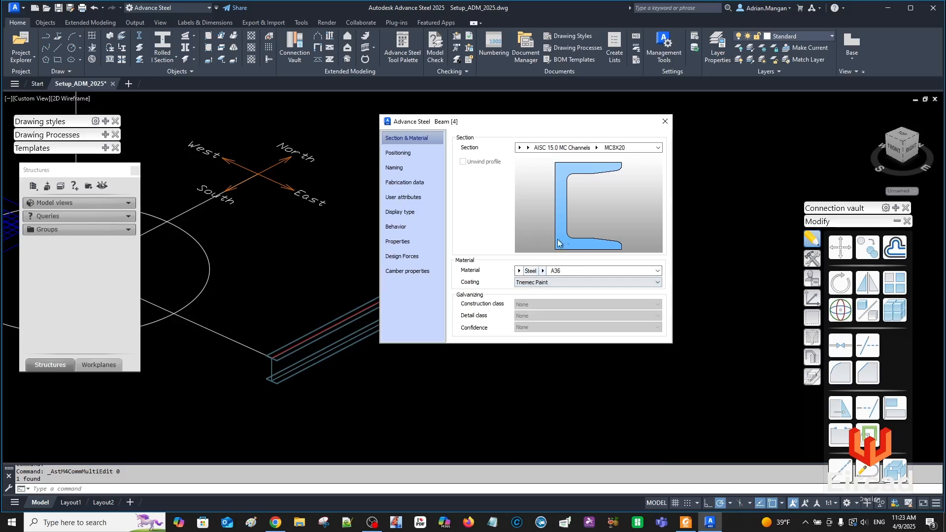
pyautogui.click(391, 152)
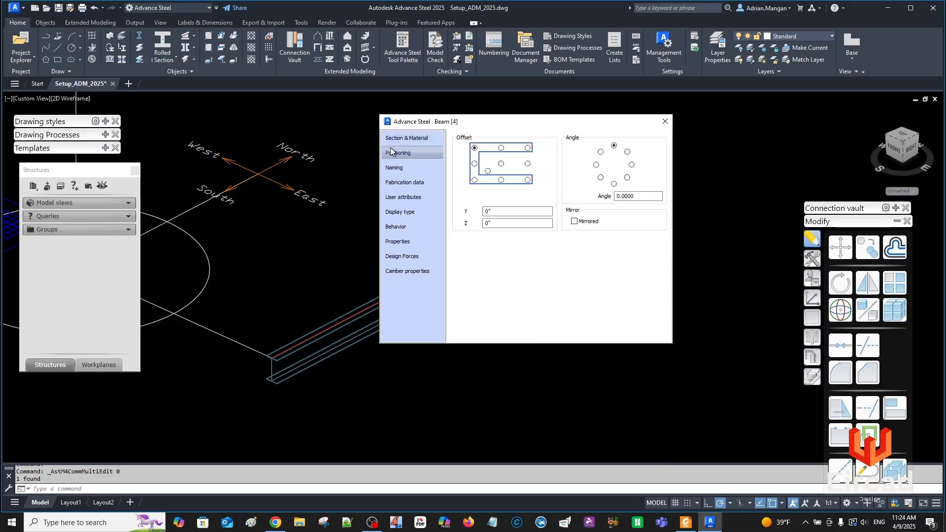
pyautogui.click(422, 168)
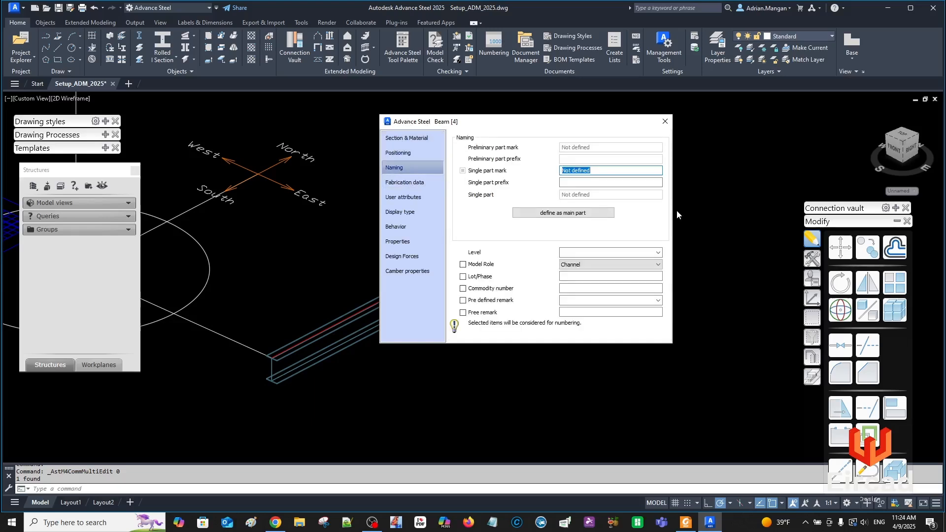
pyautogui.click(663, 123)
# Open numbering for the channel piece and set the post number method to SP No (for main part) = Assembly No
pyautogui.moveTo(566, 205); pyautogui.dragTo(522, 210, button='middle')
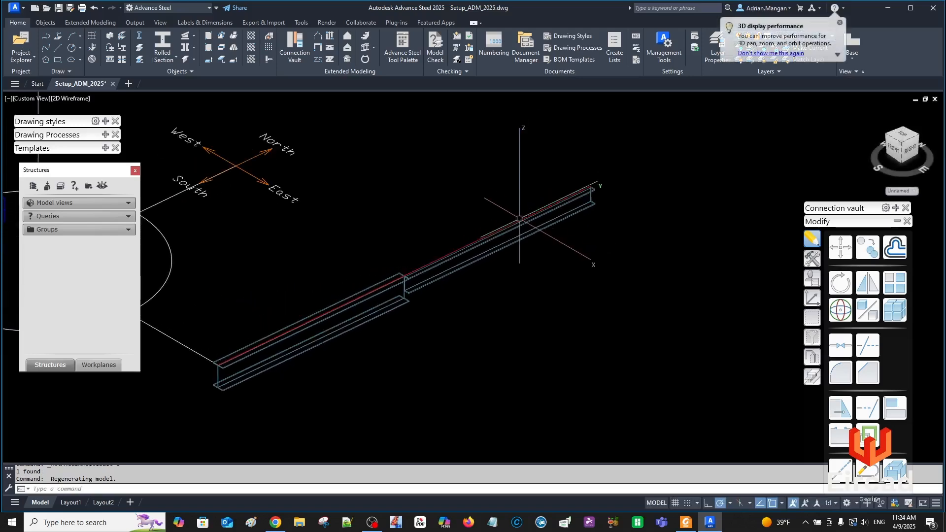
pyautogui.scroll(3, 519, 222)
pyautogui.scroll(-3, 653, 239)
pyautogui.keyDown('shift'); pyautogui.moveTo(655, 253); pyautogui.dragTo(664, 252, button='middle'); pyautogui.keyUp('shift')
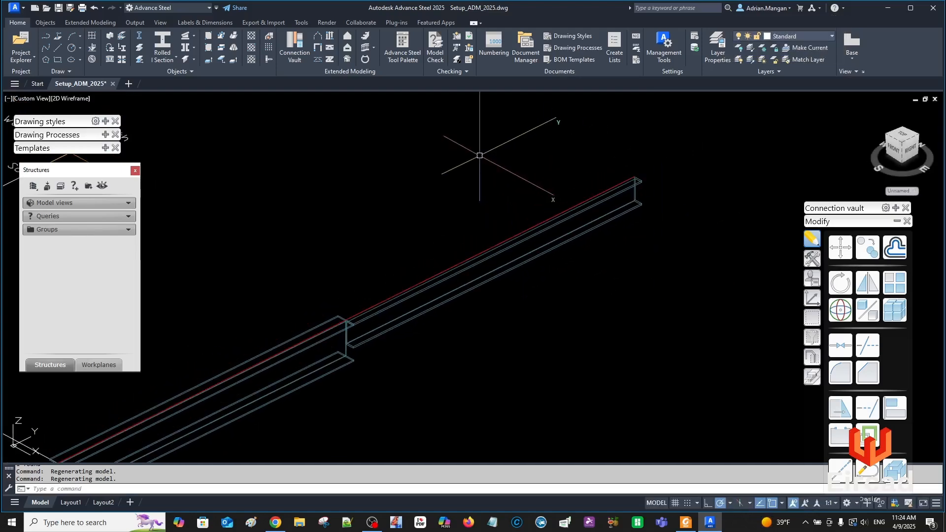
pyautogui.click(546, 224)
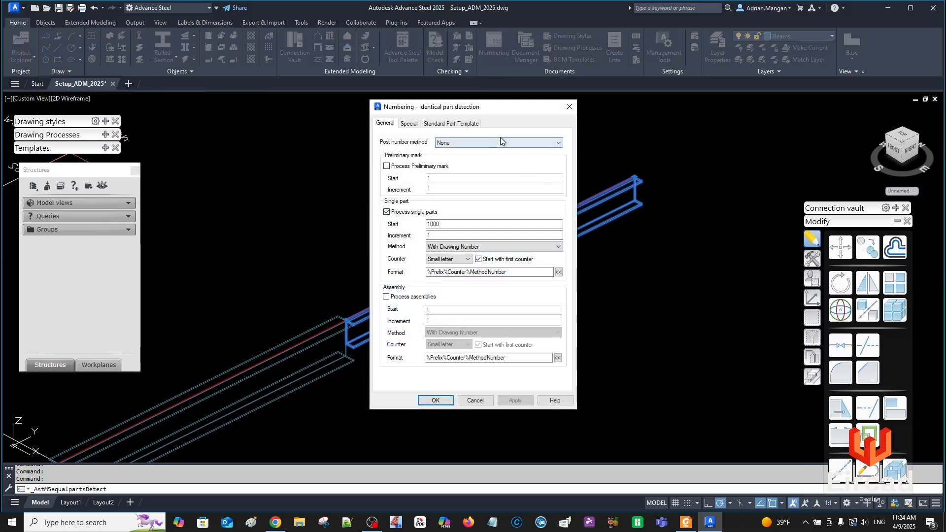
pyautogui.click(457, 141)
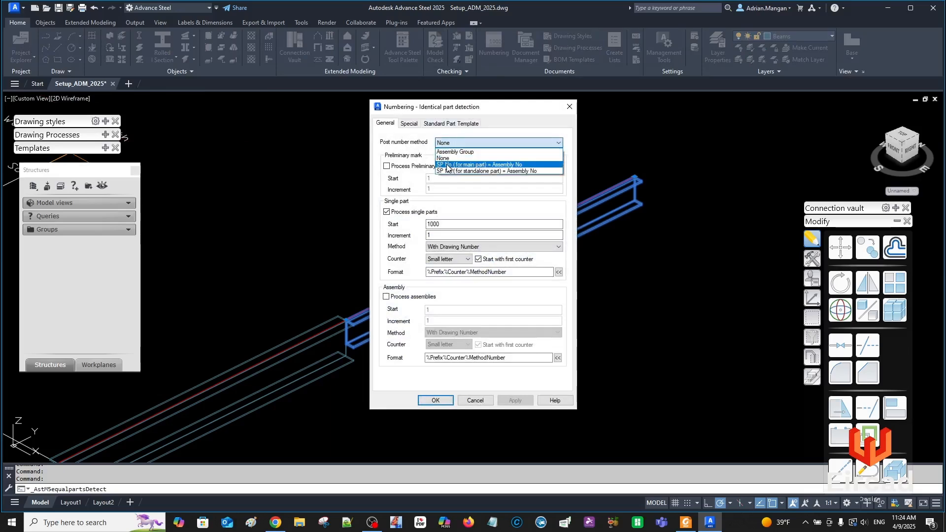
pyautogui.click(476, 165)
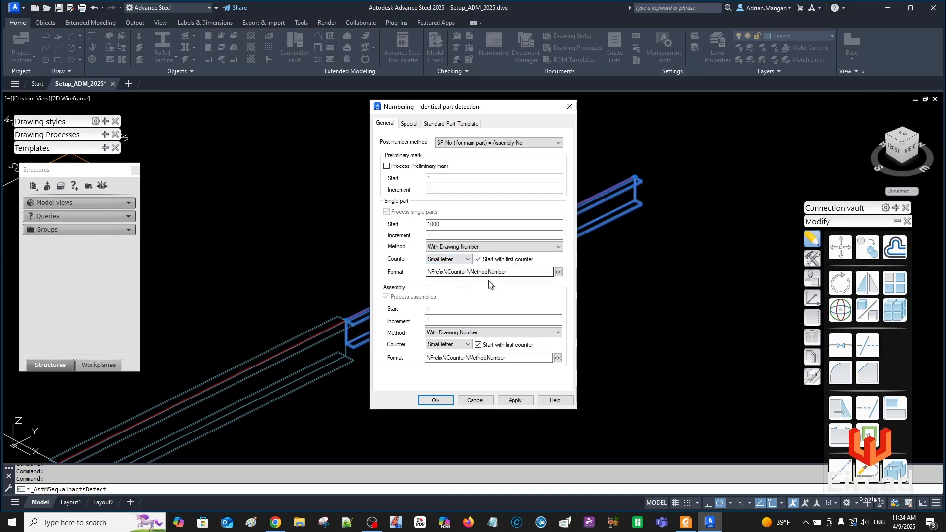
# Compare the single part numbering methods and set the method to SP: 1000,1001...;MP:1,2,3
pyautogui.click(487, 248)
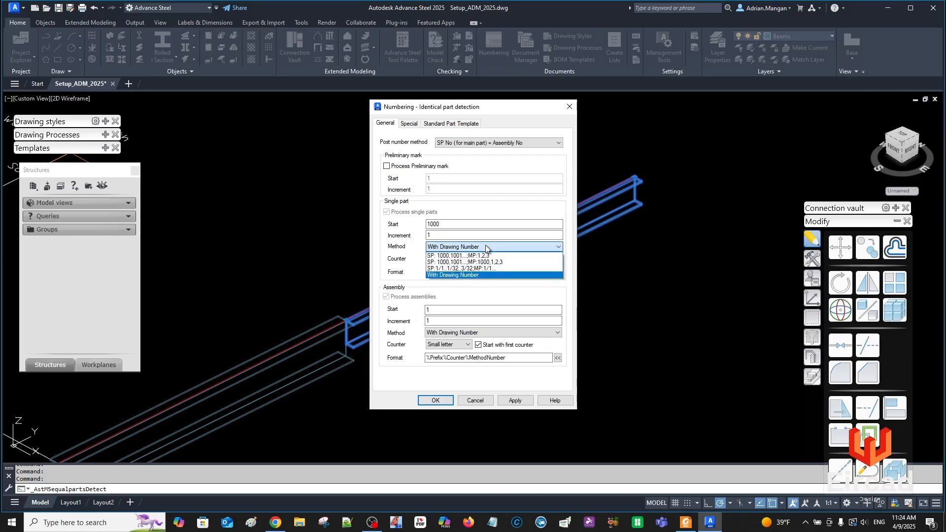
pyautogui.click(480, 255)
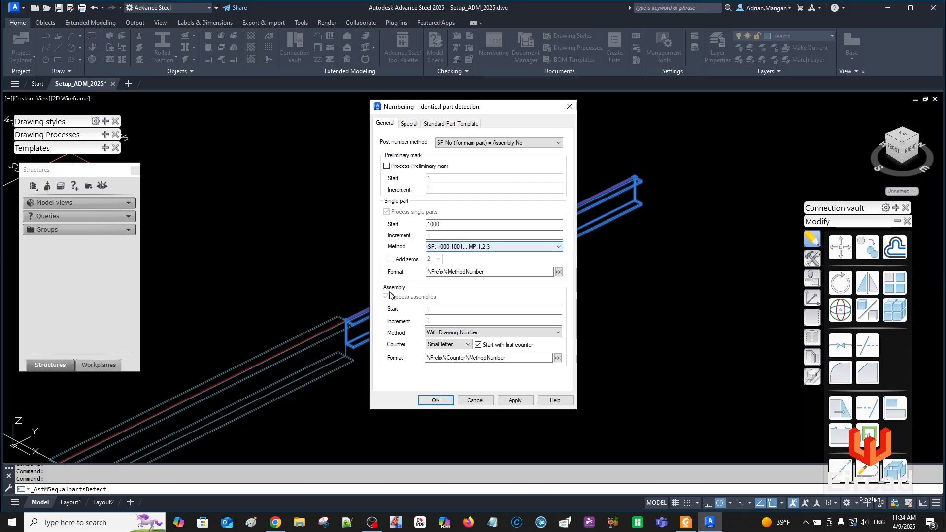
pyautogui.click(481, 247)
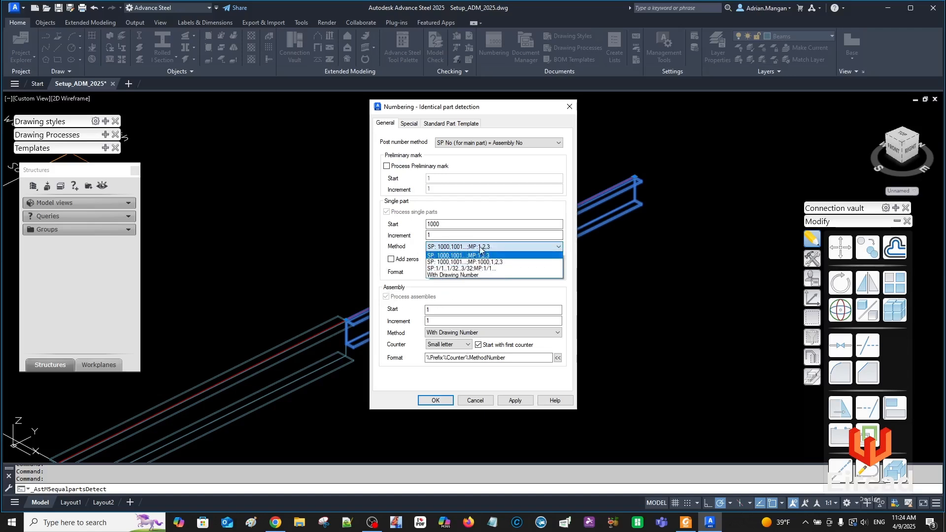
pyautogui.click(471, 275)
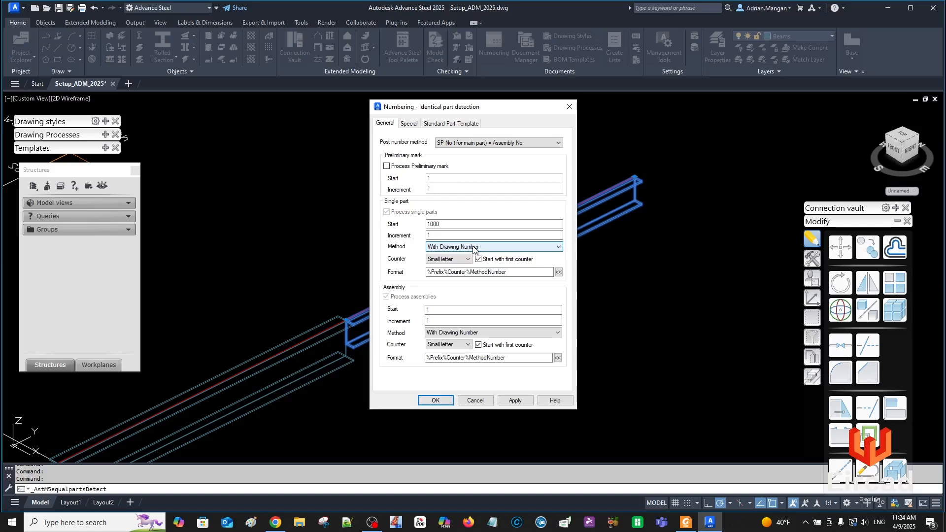
pyautogui.click(473, 248)
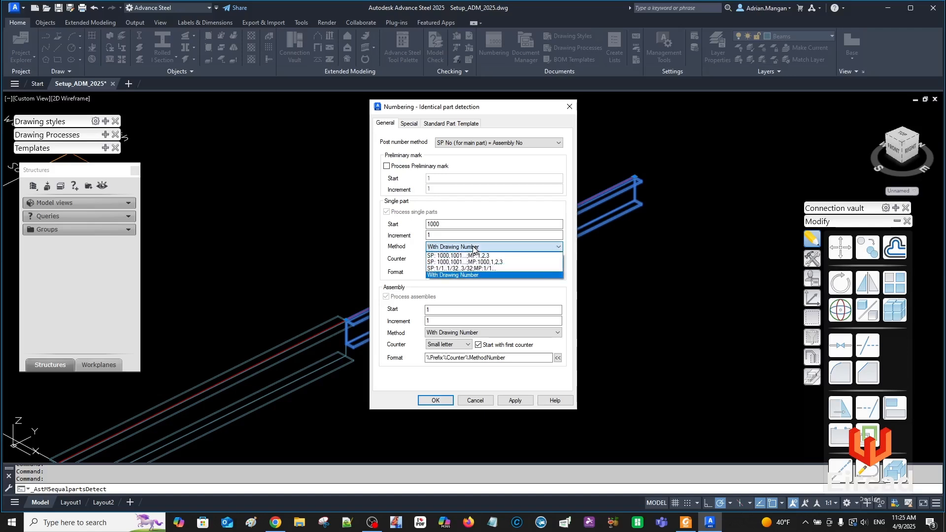
pyautogui.click(471, 256)
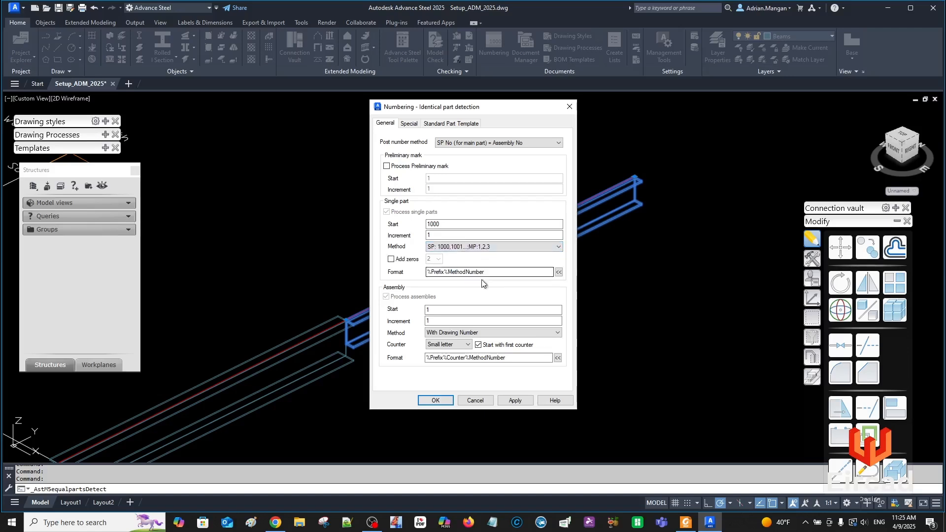
# Set the assembly numbering method to SP: 1000,1001...;MP:1,2,3 and review the special and standard part template settings
pyautogui.click(490, 332)
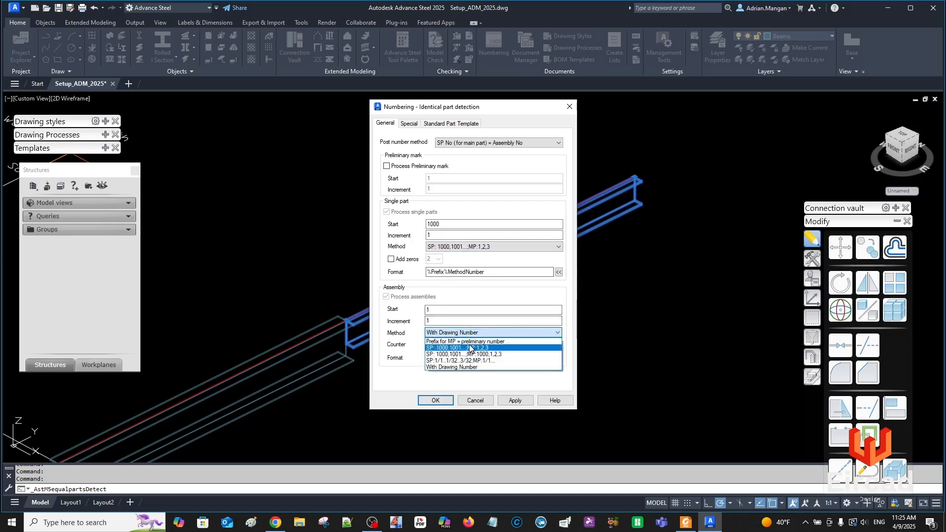
pyautogui.click(470, 348)
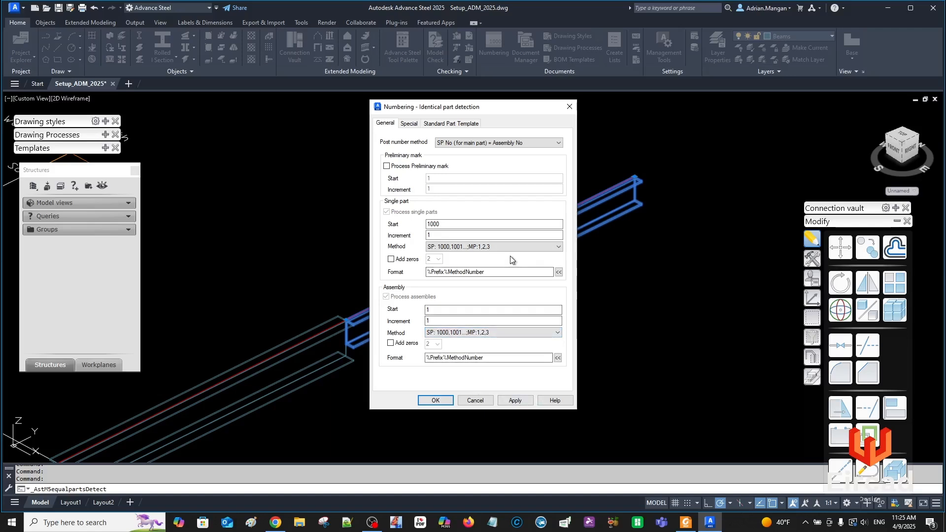
pyautogui.click(401, 124)
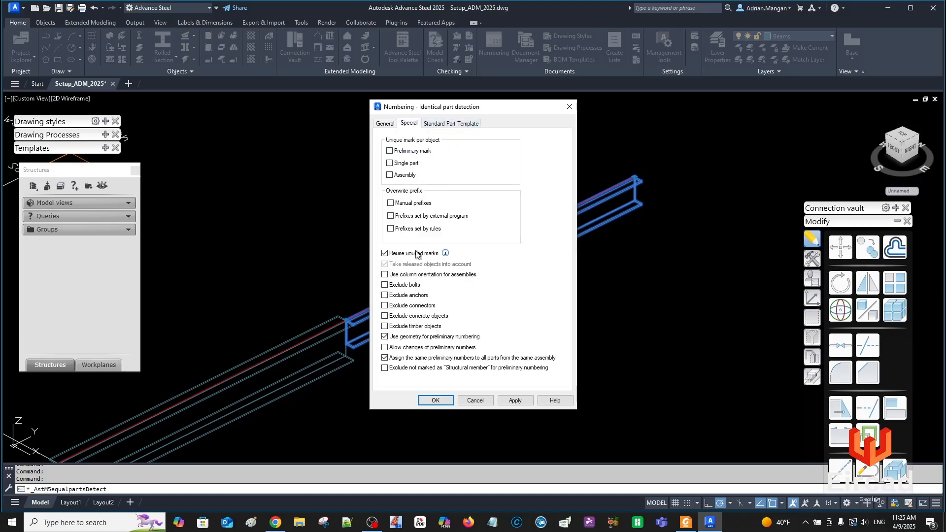
pyautogui.click(451, 124)
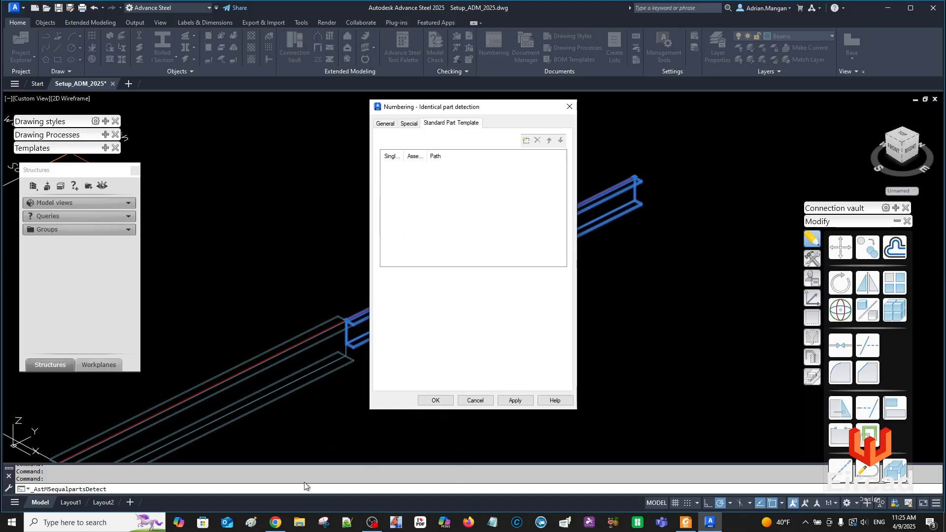
# Switch to File Explorer and go to the ProgramData\Autodesk\Advance Steel 2025\USA folder
pyautogui.click(300, 527)
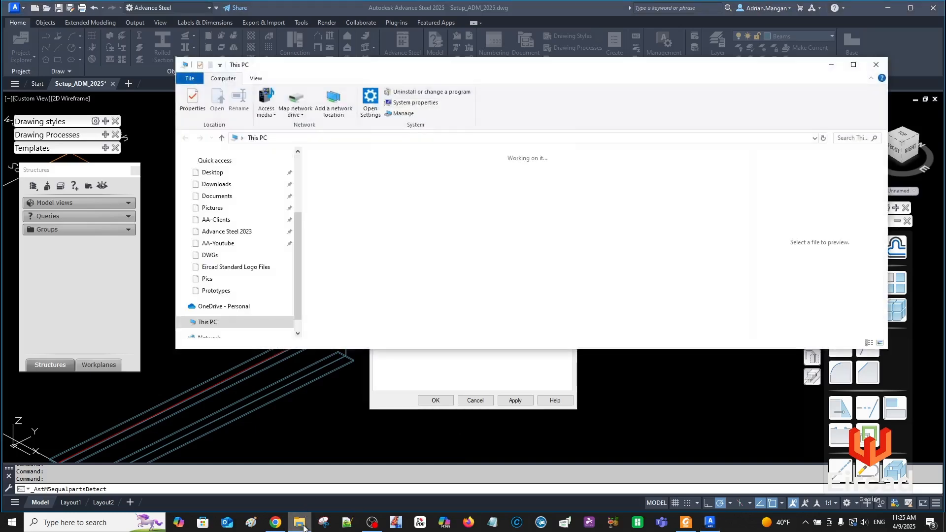
pyautogui.scroll(2, 252, 173)
pyautogui.scroll(1, 252, 176)
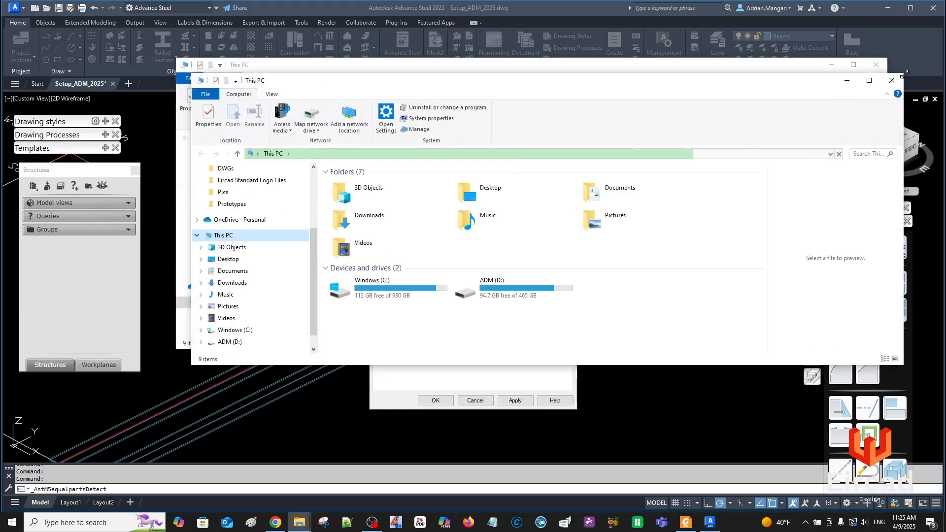
pyautogui.click(892, 80)
pyautogui.click(225, 211)
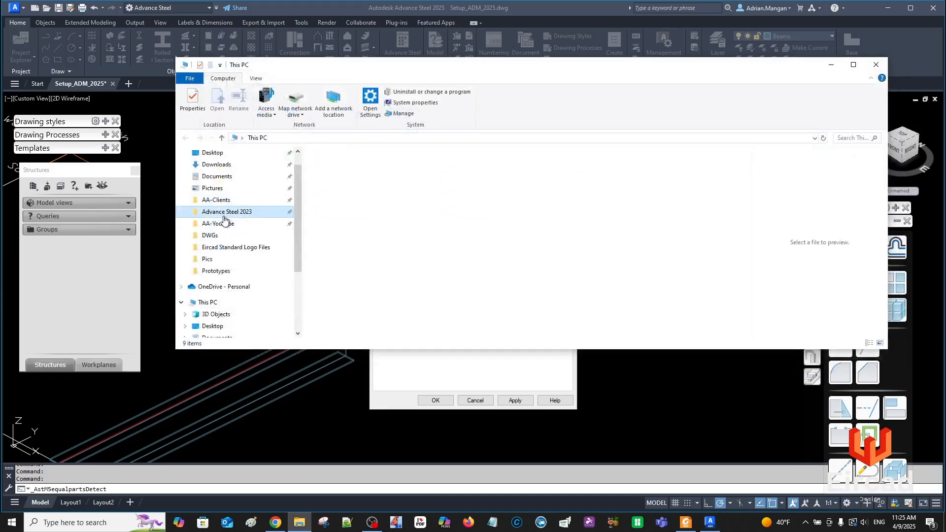
pyautogui.click(386, 138)
pyautogui.click(363, 251)
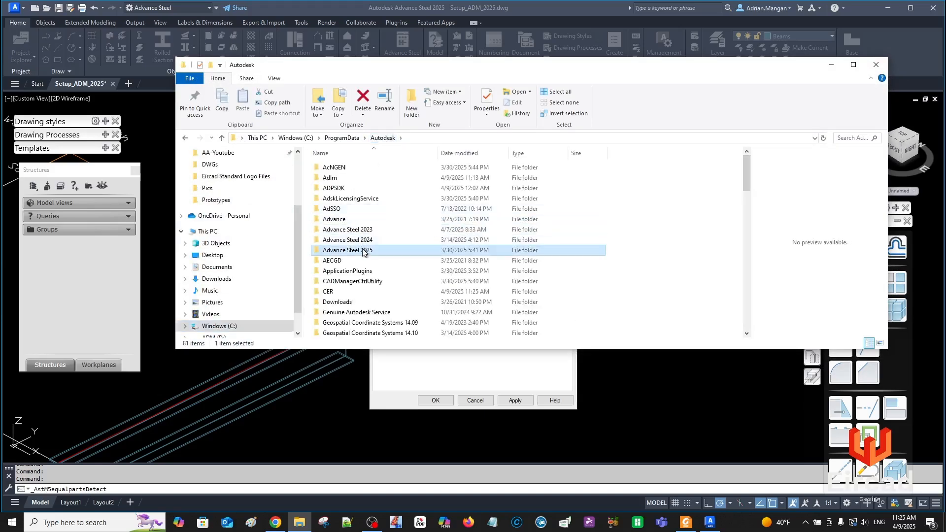
pyautogui.doubleClick(363, 250)
pyautogui.doubleClick(344, 209)
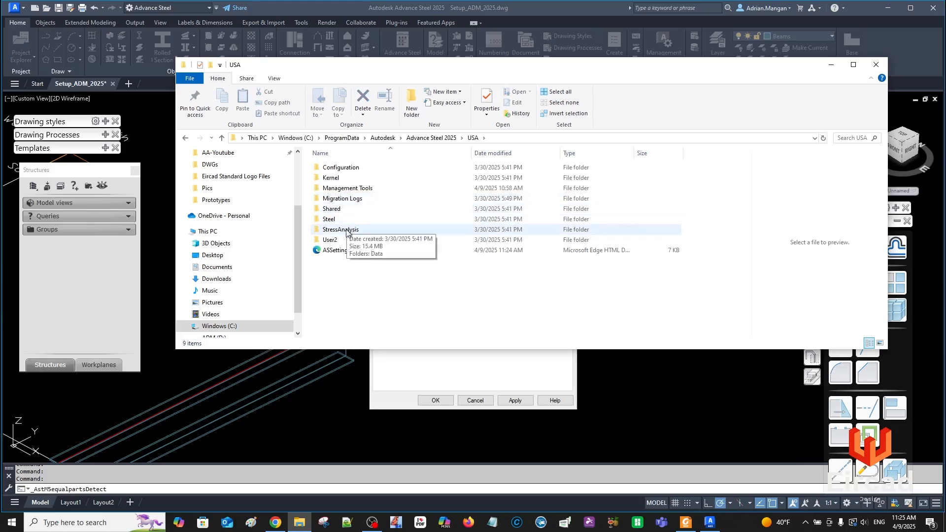
# Look through the Shared\Support, Steel\Support and Steel\Data folders, ending back in the USA folder
pyautogui.doubleClick(339, 209)
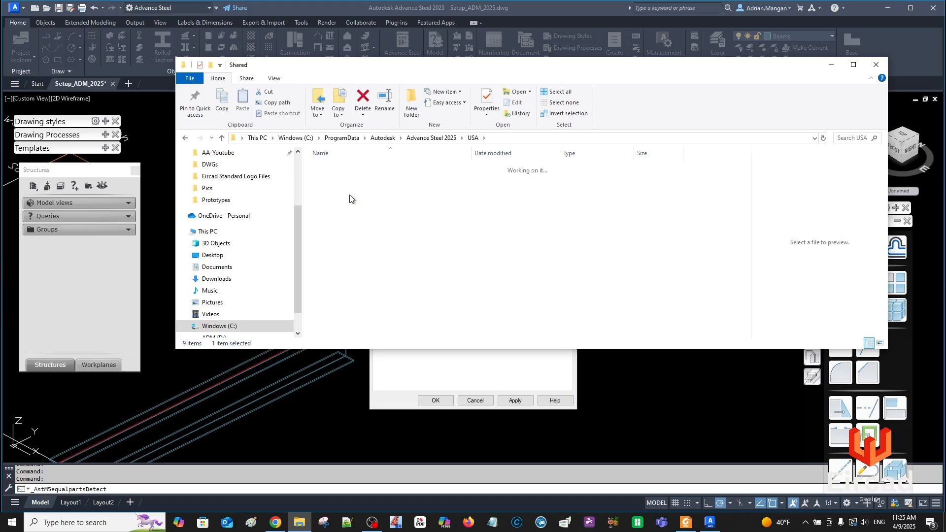
pyautogui.doubleClick(348, 190)
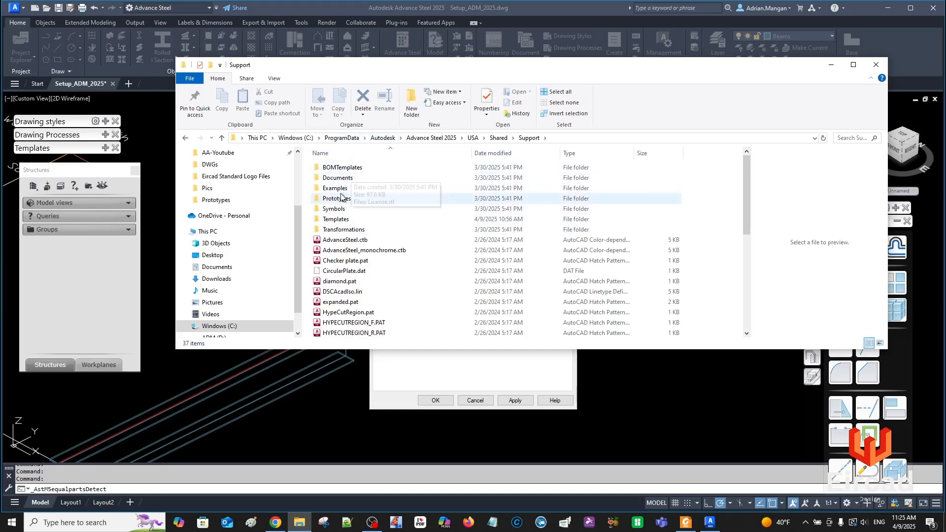
pyautogui.click(496, 139)
pyautogui.click(473, 138)
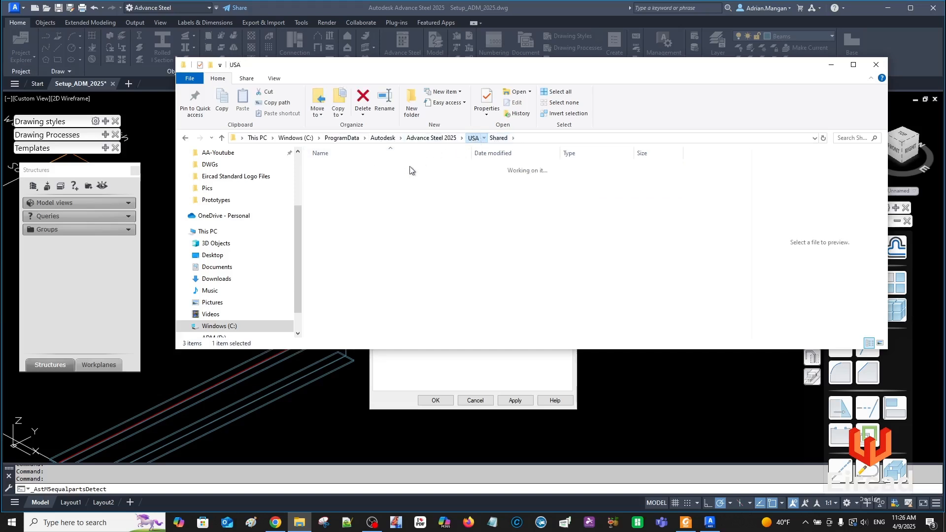
pyautogui.click(341, 219)
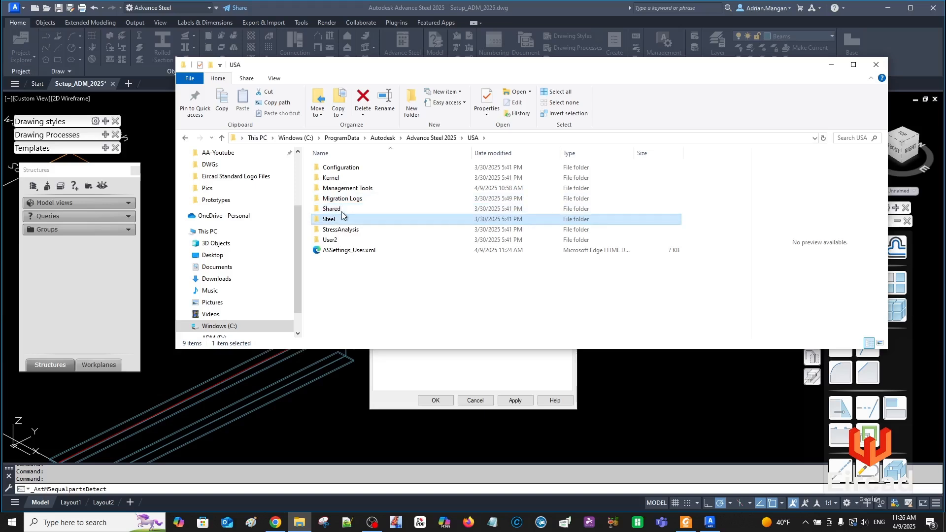
pyautogui.doubleClick(341, 219)
pyautogui.doubleClick(339, 180)
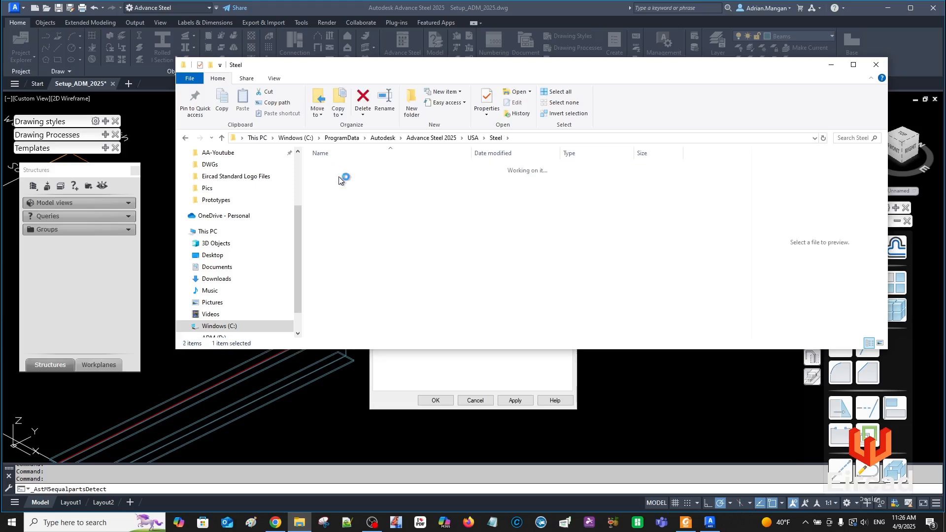
pyautogui.click(188, 138)
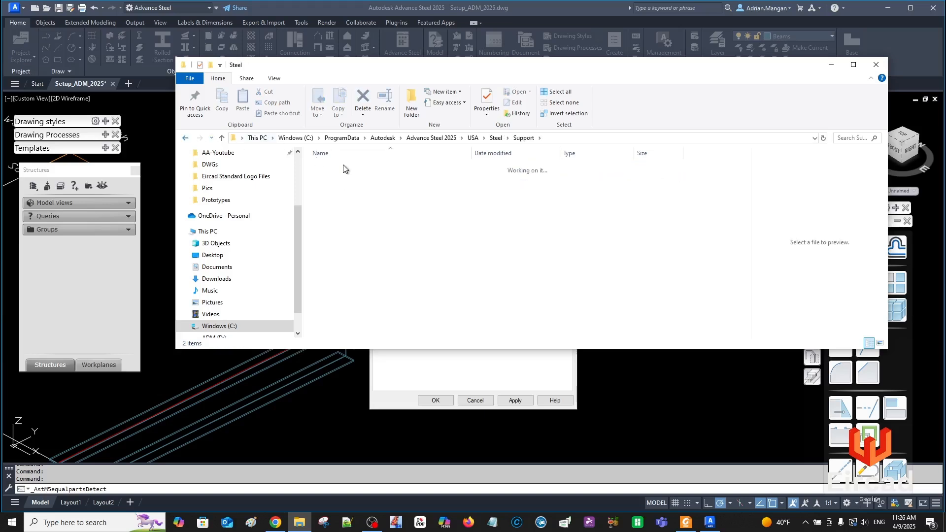
pyautogui.doubleClick(326, 166)
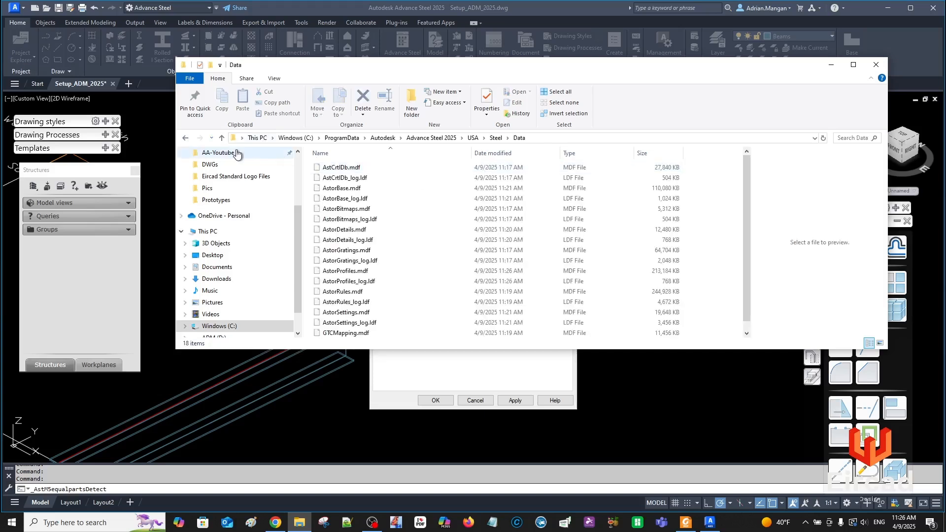
pyautogui.click(188, 138)
pyautogui.click(188, 139)
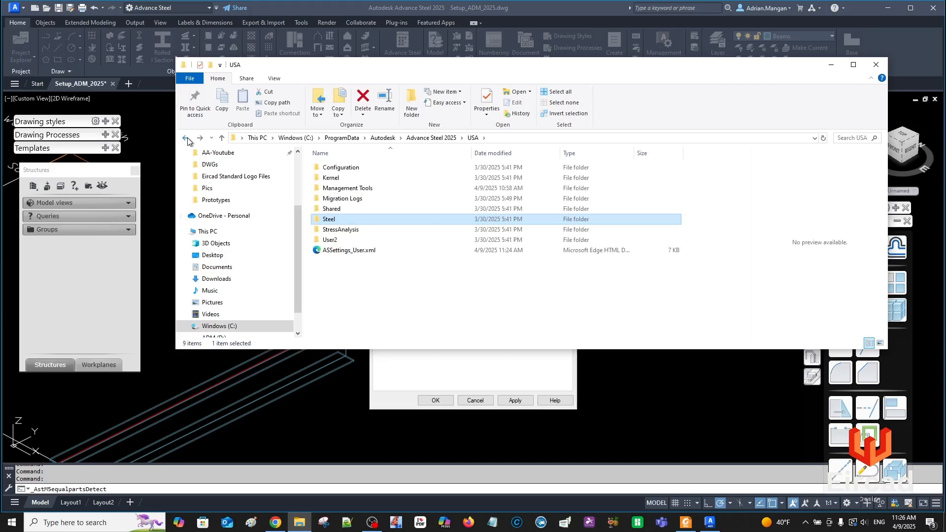
# Look in the Shared\StandardPartTemplate folder, then close File Explorer to return to the numbering settings
pyautogui.moveTo(431, 70); pyautogui.dragTo(439, 157)
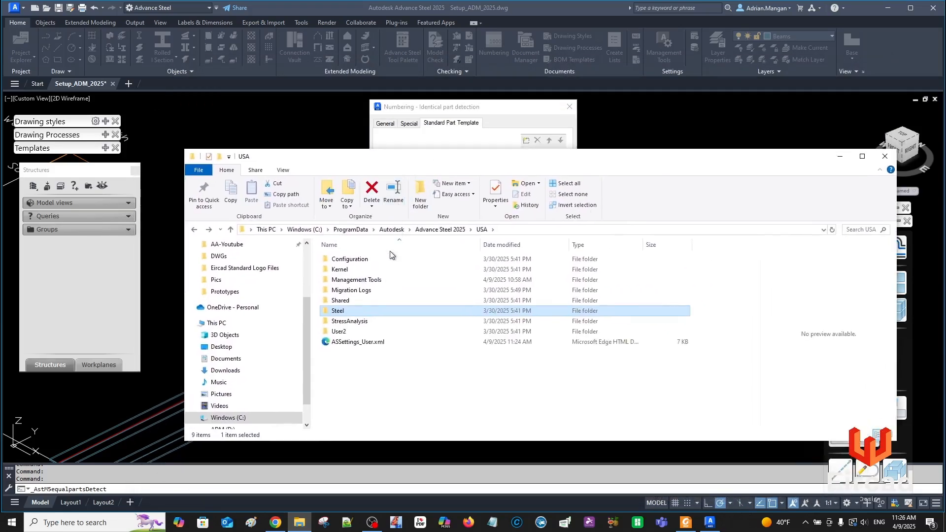
pyautogui.click(359, 302)
pyautogui.doubleClick(359, 301)
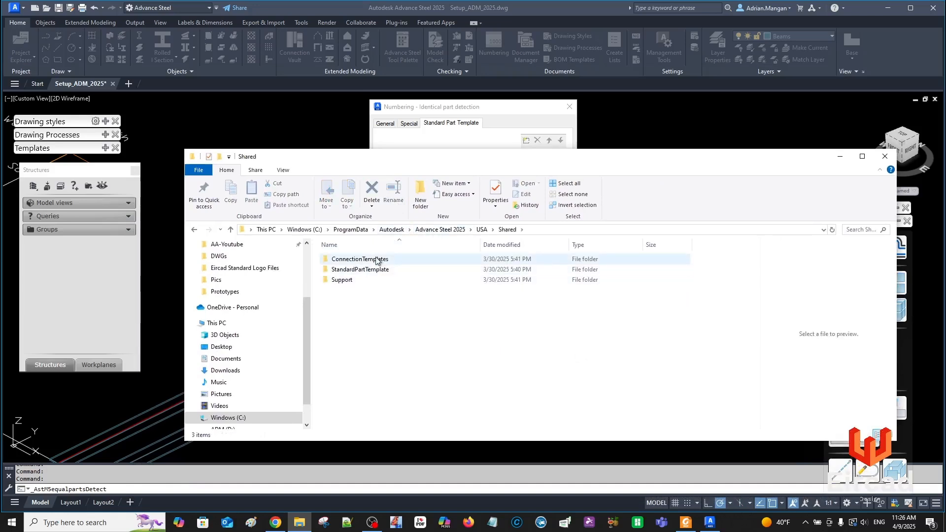
pyautogui.doubleClick(369, 270)
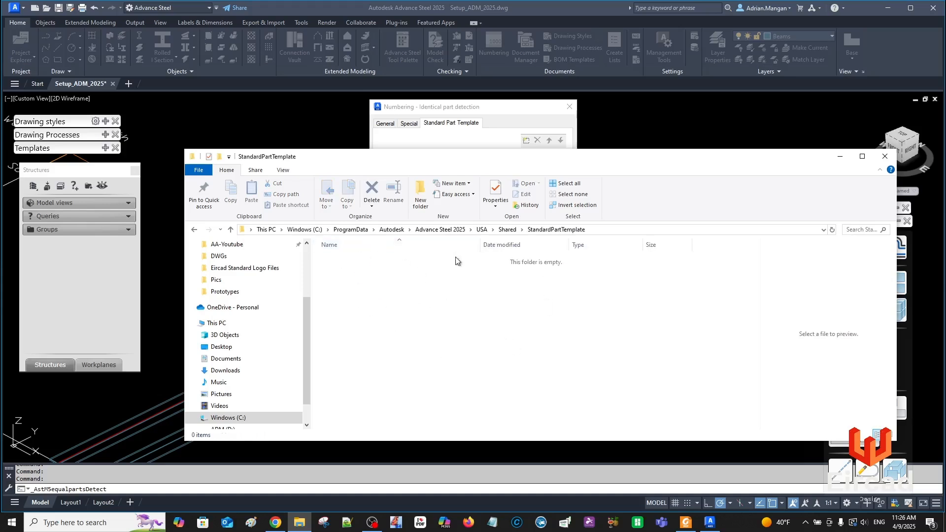
pyautogui.moveTo(462, 163); pyautogui.dragTo(407, 201)
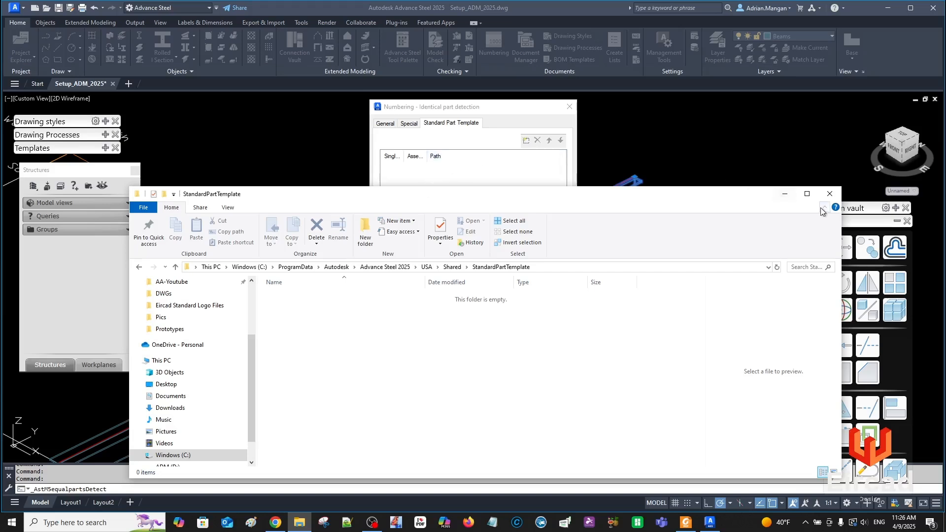
pyautogui.click(829, 194)
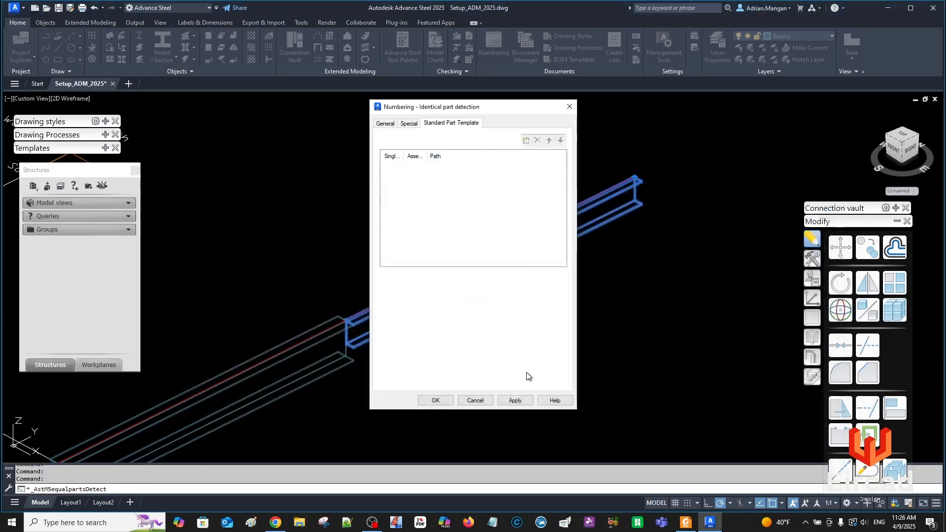
# Apply the general numbering settings, run the numbering on the MC8X20 channel and close the main part results
pyautogui.click(386, 126)
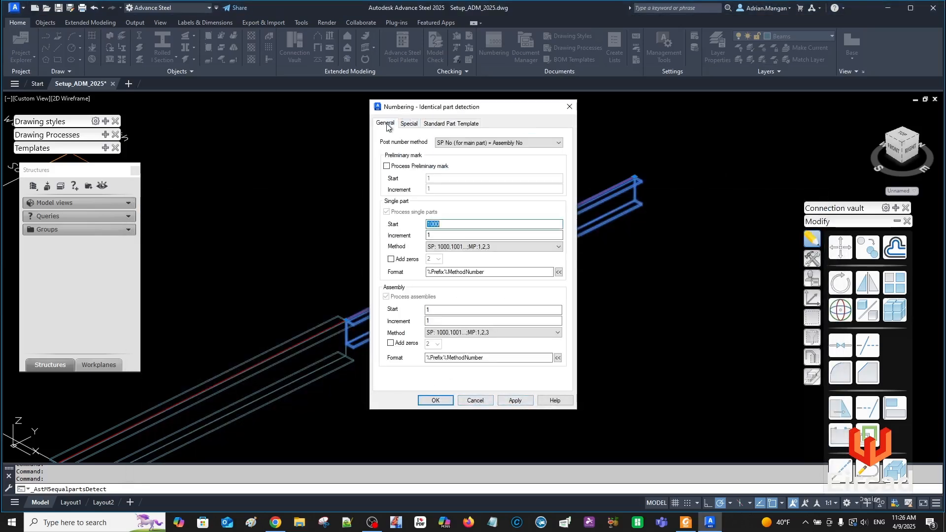
pyautogui.click(512, 399)
pyautogui.click(436, 400)
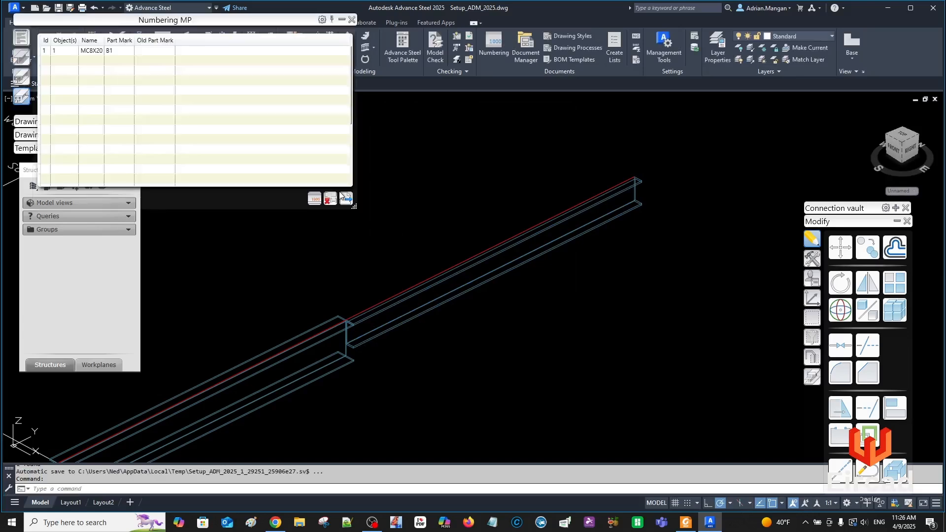
pyautogui.moveTo(197, 28); pyautogui.dragTo(391, 123)
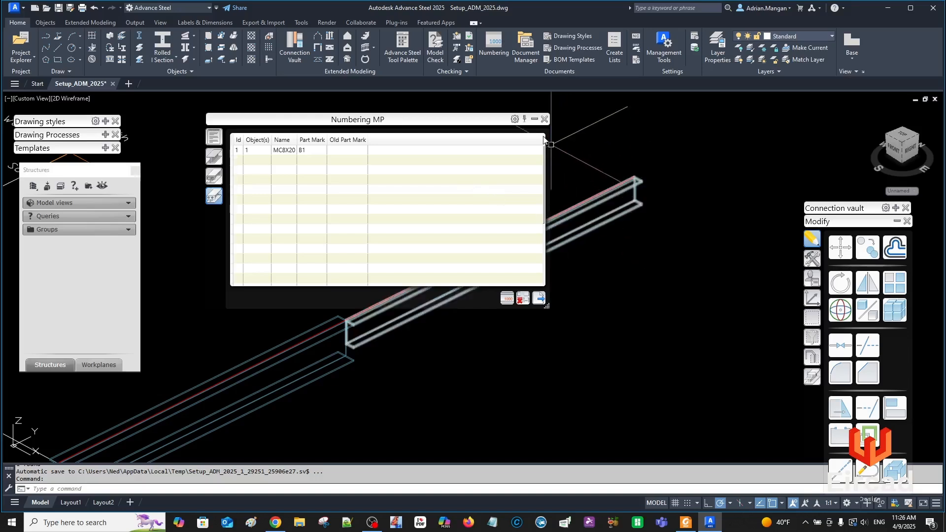
pyautogui.click(544, 119)
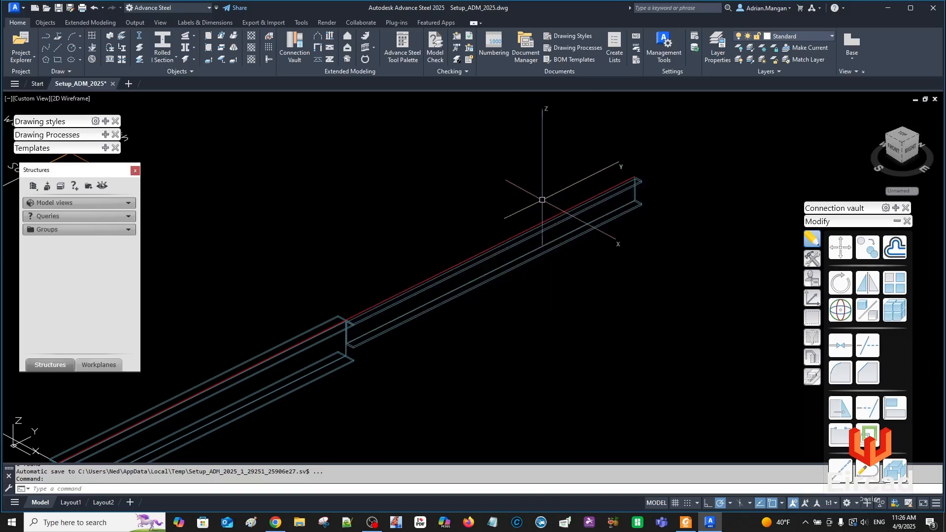
# Check the part and assembly marks in the channel's naming properties, and close them
pyautogui.doubleClick(566, 207)
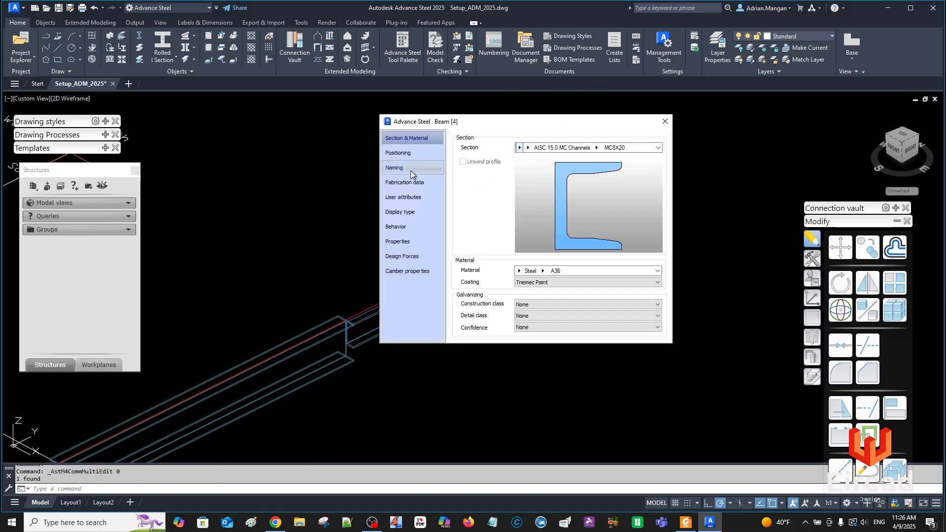
pyautogui.click(394, 168)
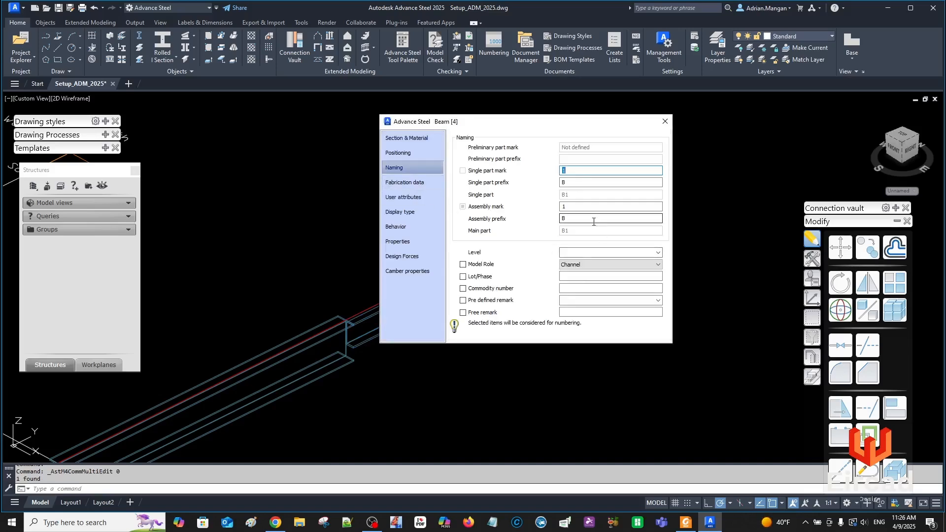
pyautogui.press('Escape')
# Undo the numbering of the MC8X20 channel
pyautogui.scroll(-3, 576, 247)
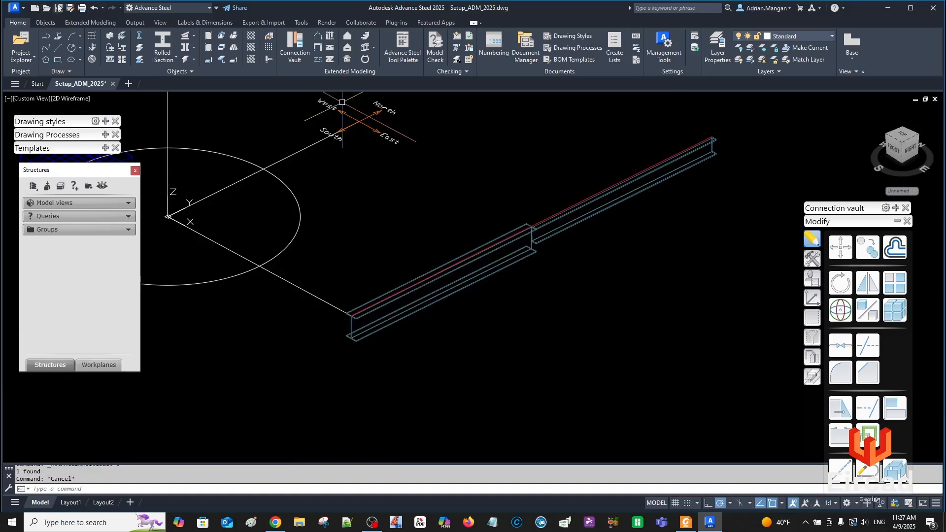
pyautogui.click(94, 8)
pyautogui.click(94, 8)
pyautogui.click(95, 8)
pyautogui.click(95, 7)
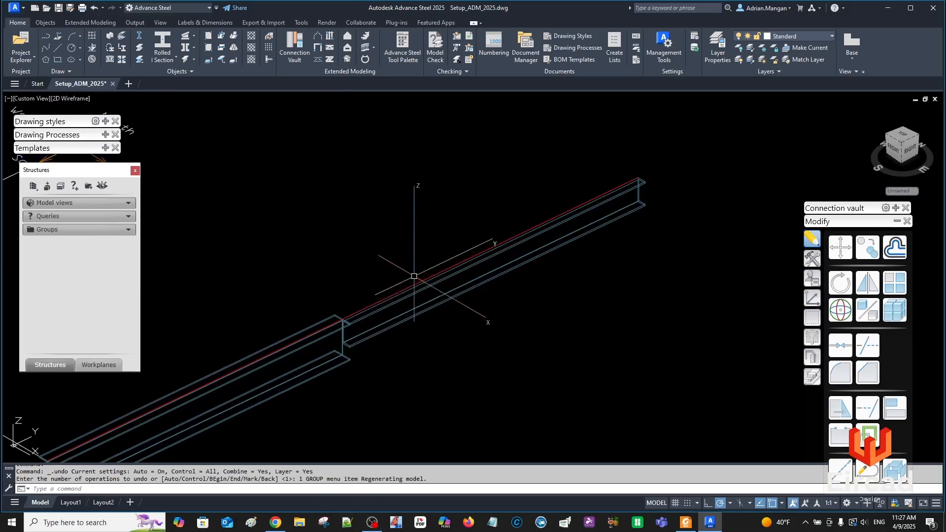
# Recheck the MC8X20 channel's single part mark in its naming properties and close them
pyautogui.click(492, 259)
pyautogui.doubleClick(492, 259)
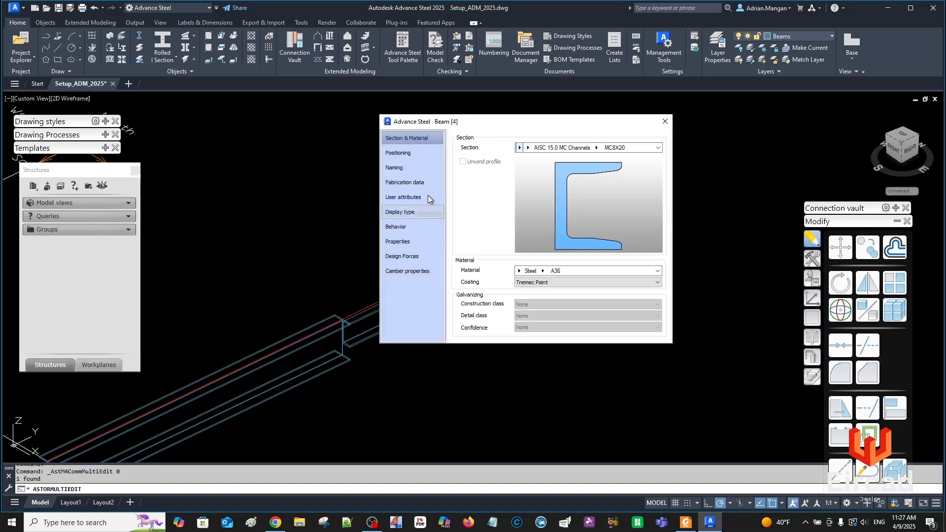
pyautogui.click(413, 169)
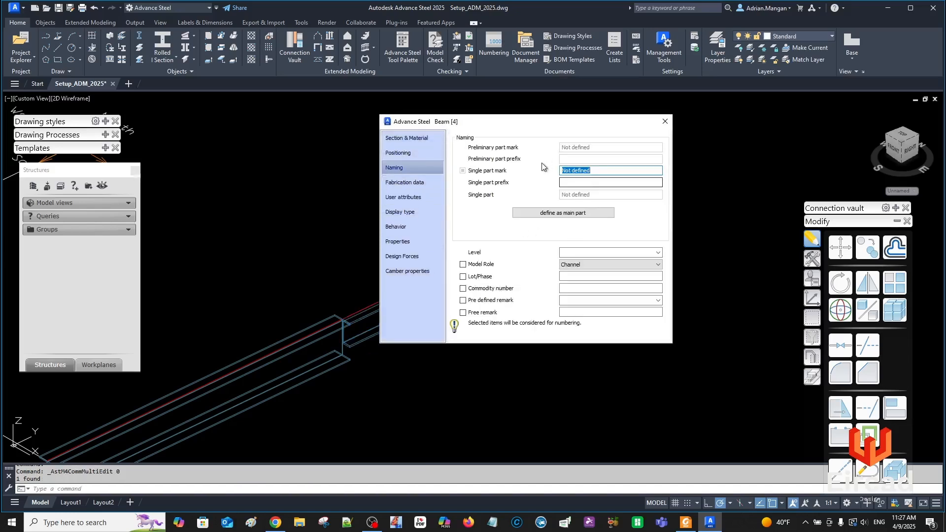
pyautogui.click(663, 126)
# Run the numbering on the W12X26 beam with the current settings and show its single part results
pyautogui.scroll(-2, 487, 217)
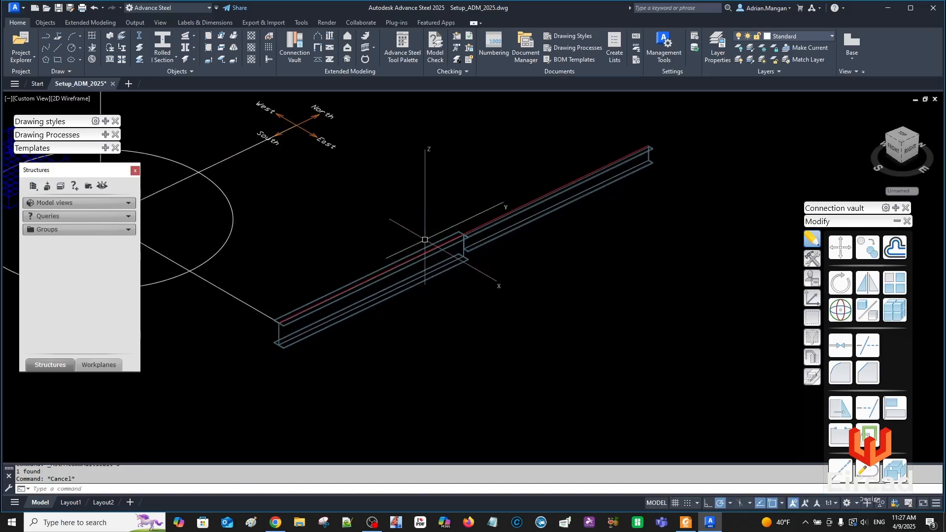
pyautogui.click(406, 255)
pyautogui.click(494, 47)
pyautogui.click(436, 400)
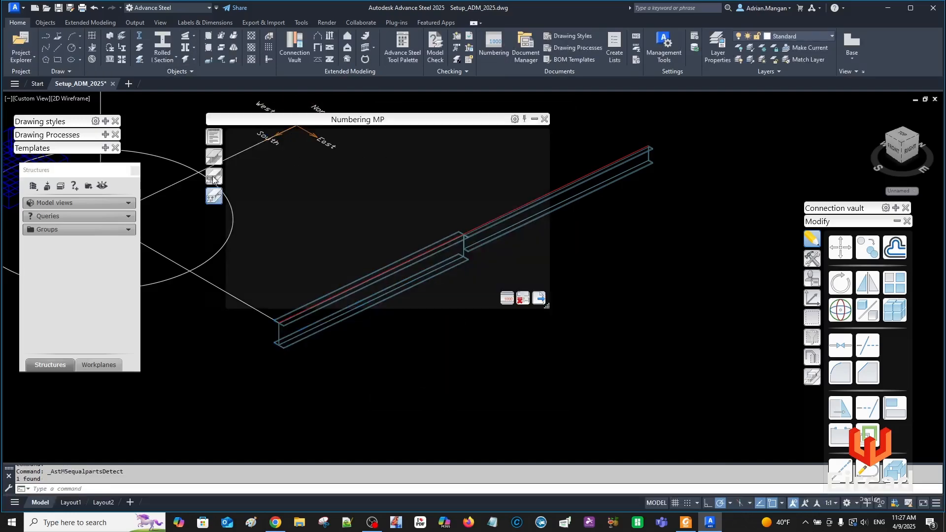
pyautogui.click(213, 177)
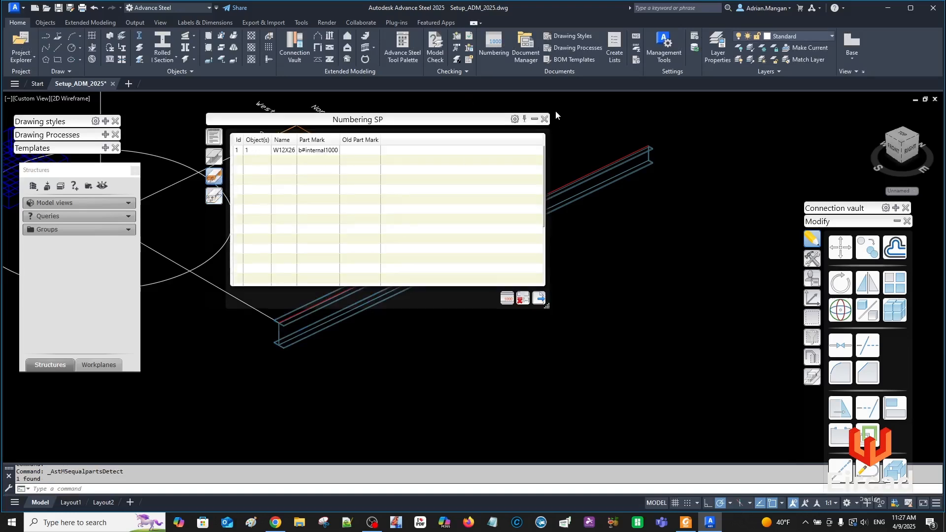
# Set the numbering's post number method to SP No (for main part) = Assembly No, with SP: 1000,1001...;MP:1,2,3 for single parts and assemblies
pyautogui.click(544, 119)
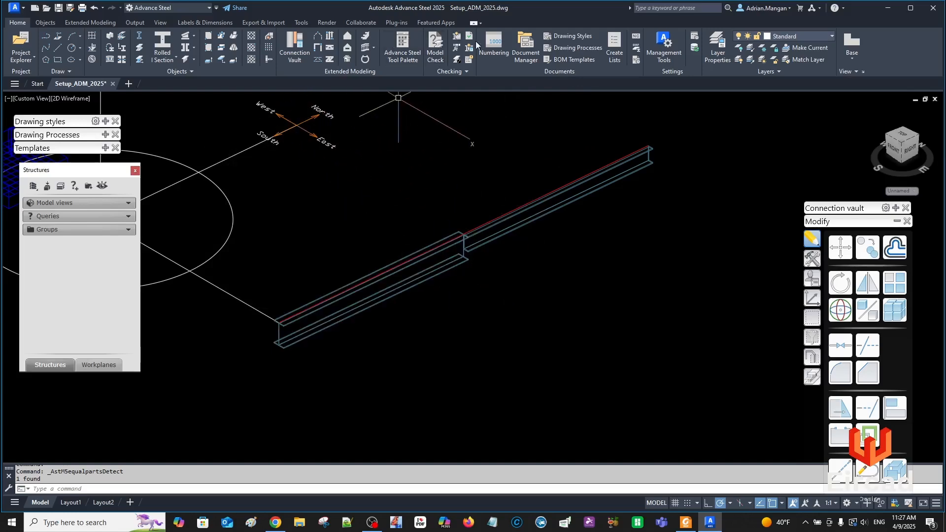
pyautogui.click(492, 45)
pyautogui.click(467, 142)
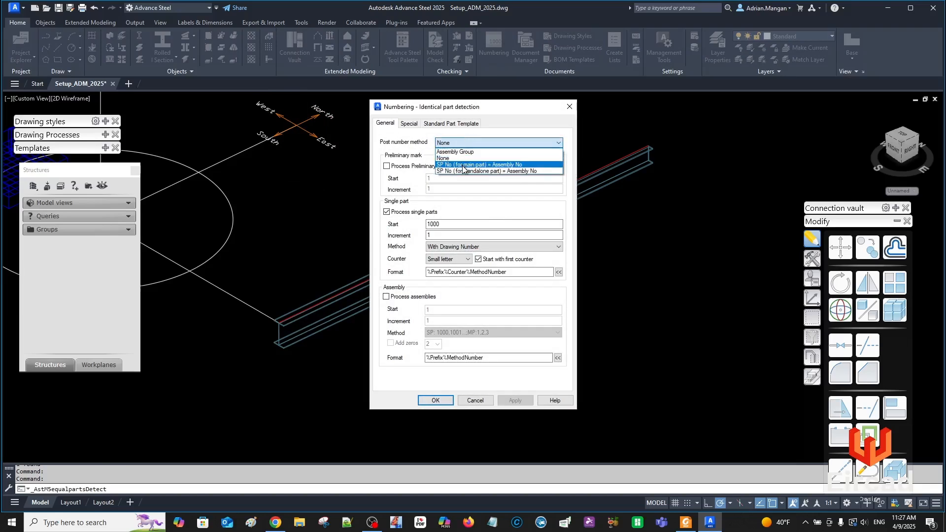
pyautogui.click(463, 165)
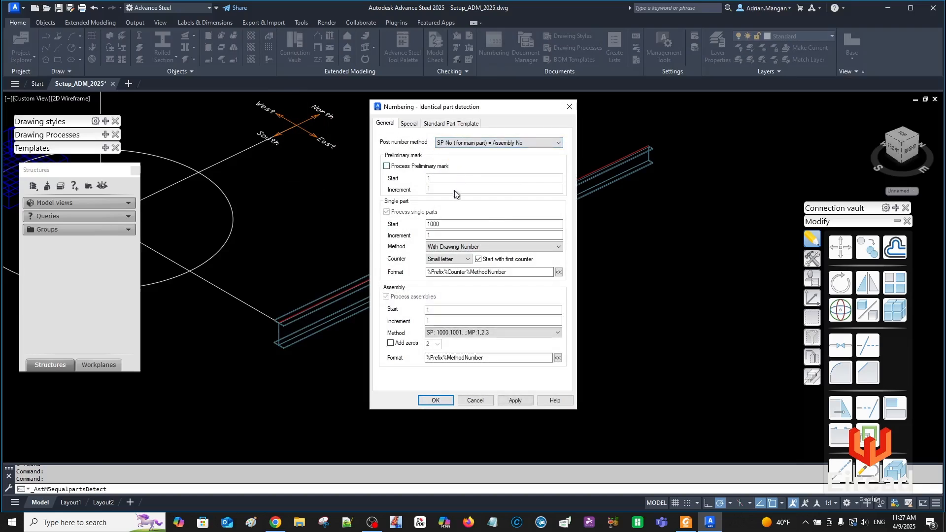
pyautogui.click(485, 247)
pyautogui.click(473, 256)
pyautogui.click(465, 333)
pyautogui.click(462, 339)
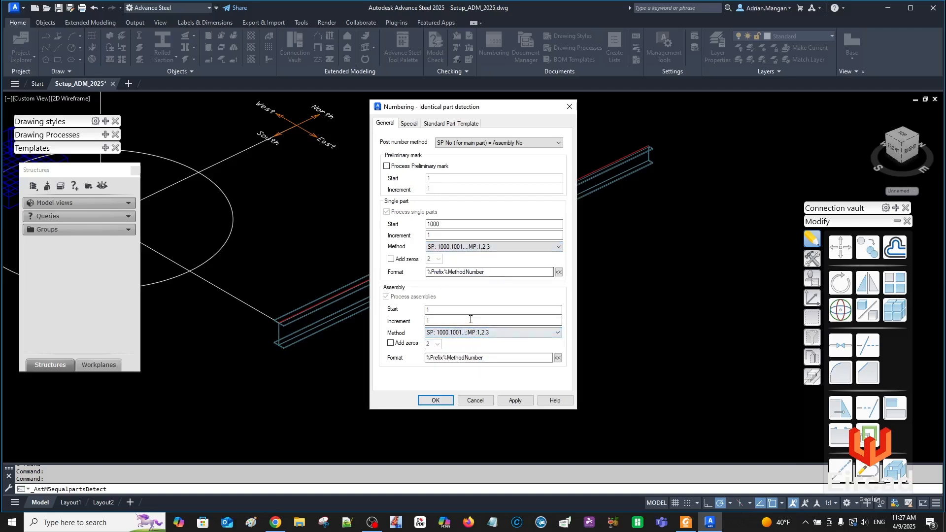
# Apply the numbering settings, run the numbering on the model and close the main part results
pyautogui.click(516, 401)
pyautogui.click(446, 400)
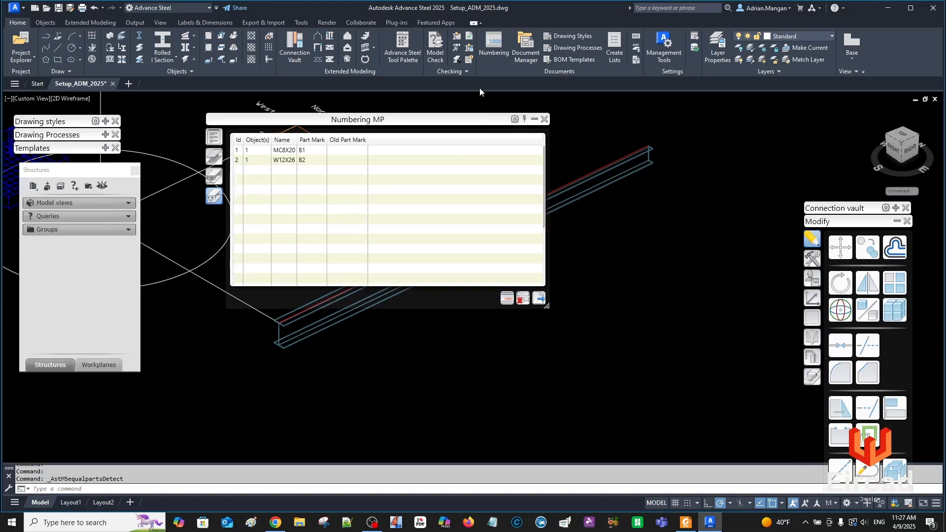
pyautogui.click(543, 119)
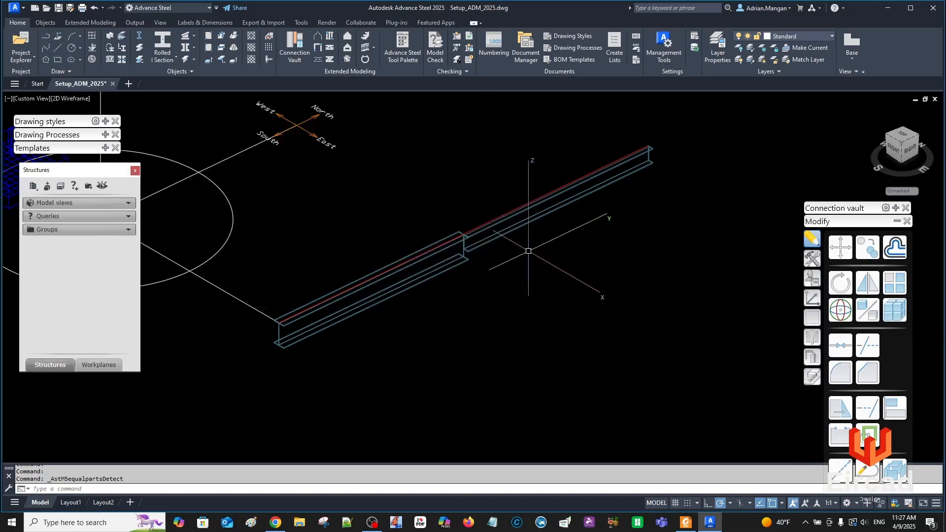
# Clear the beam selection and open the prefix configuration for part marks
pyautogui.click(502, 205)
pyautogui.press('Escape')
pyautogui.click(502, 217)
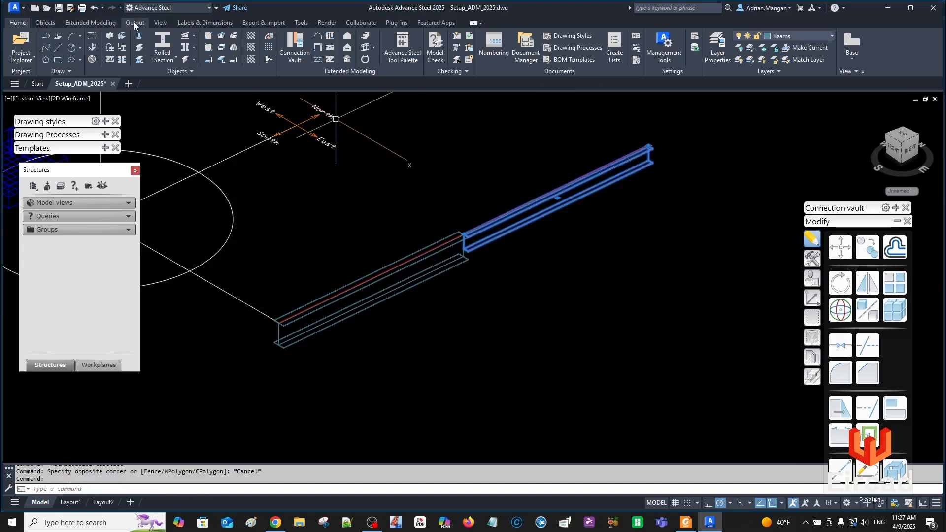
pyautogui.click(134, 22)
pyautogui.press('Escape')
pyautogui.press('Escape')
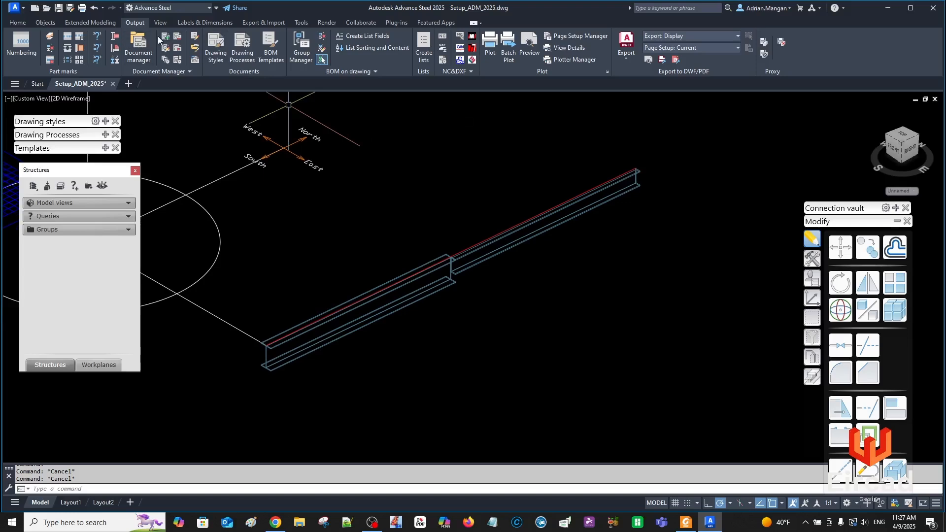
pyautogui.click(78, 37)
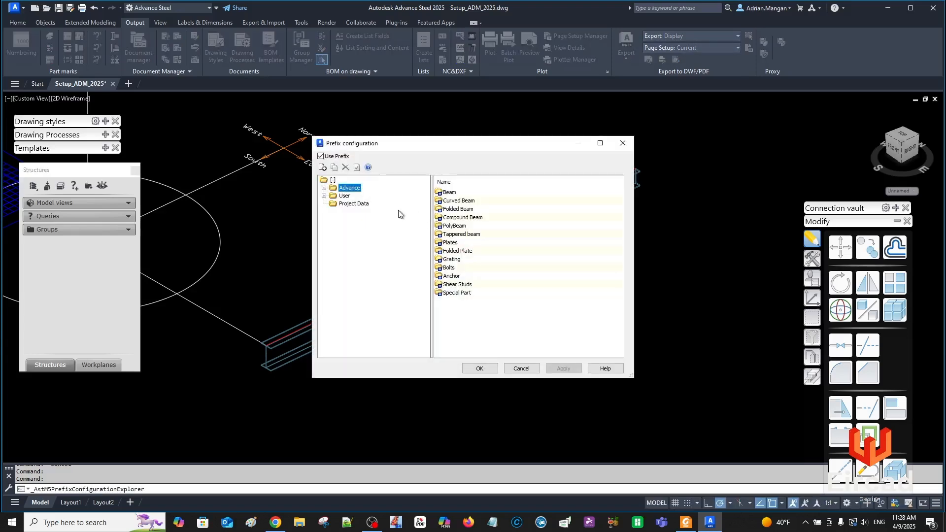
# Examine the prefixes of the Beam model role under Beam, Any in the User Default prefix configuration
pyautogui.click(343, 196)
pyautogui.rightClick(341, 198)
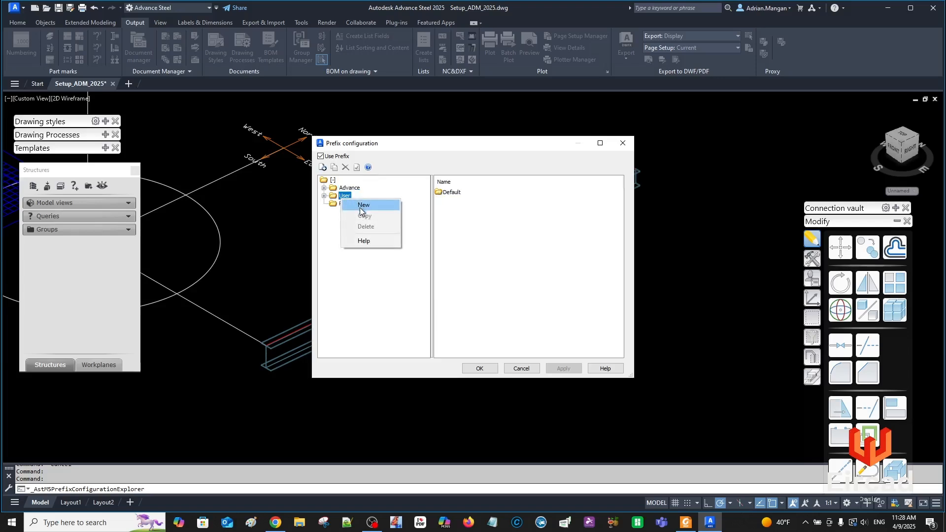
pyautogui.click(361, 206)
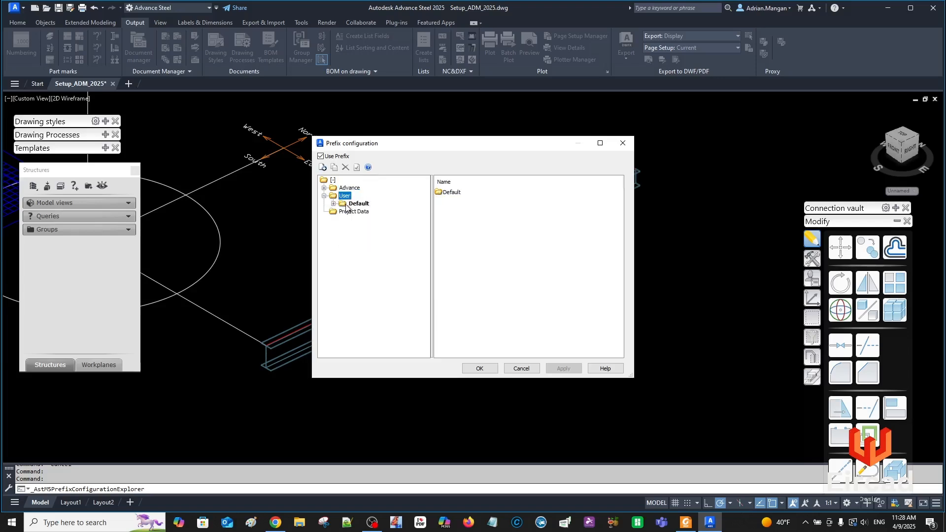
pyautogui.click(346, 204)
pyautogui.click(347, 212)
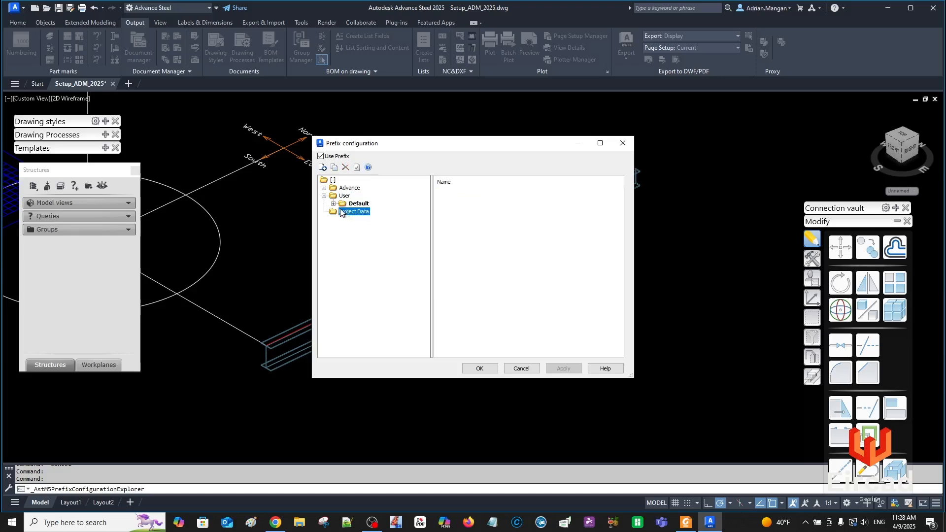
pyautogui.click(333, 203)
pyautogui.click(361, 212)
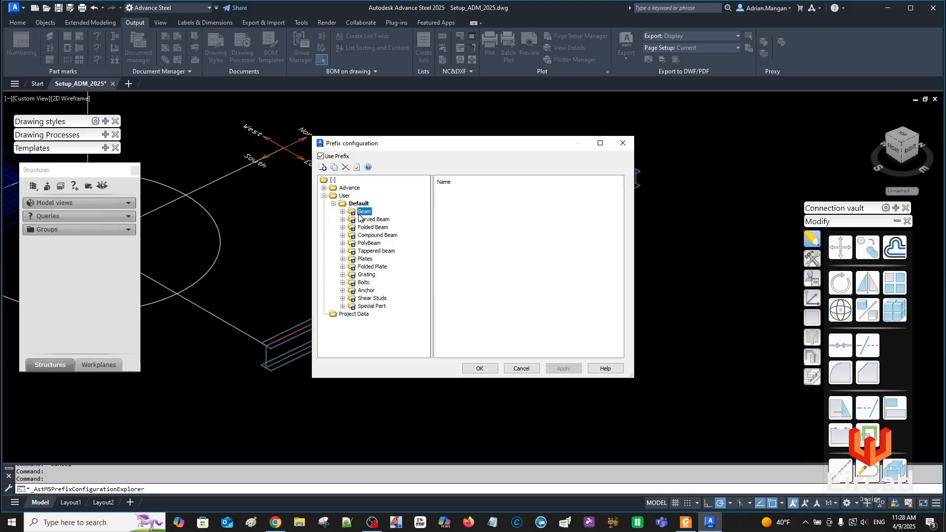
pyautogui.click(451, 193)
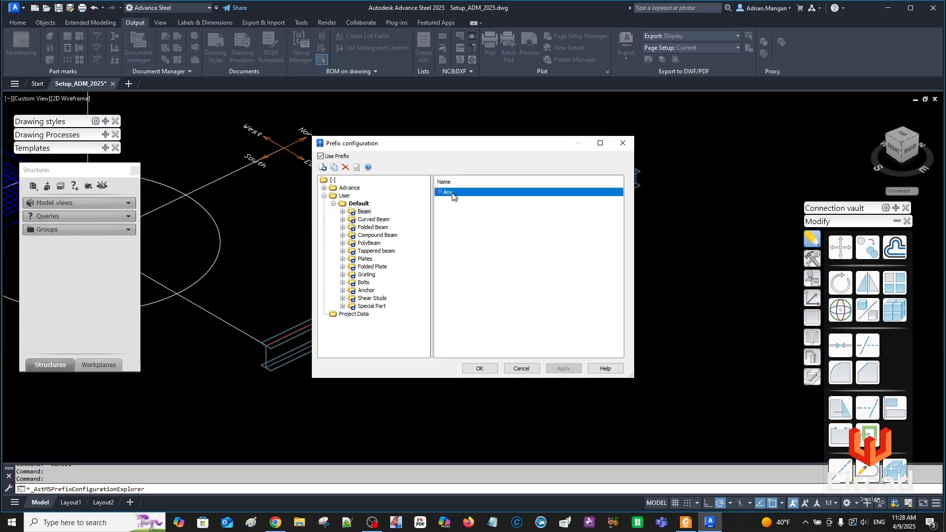
pyautogui.click(343, 212)
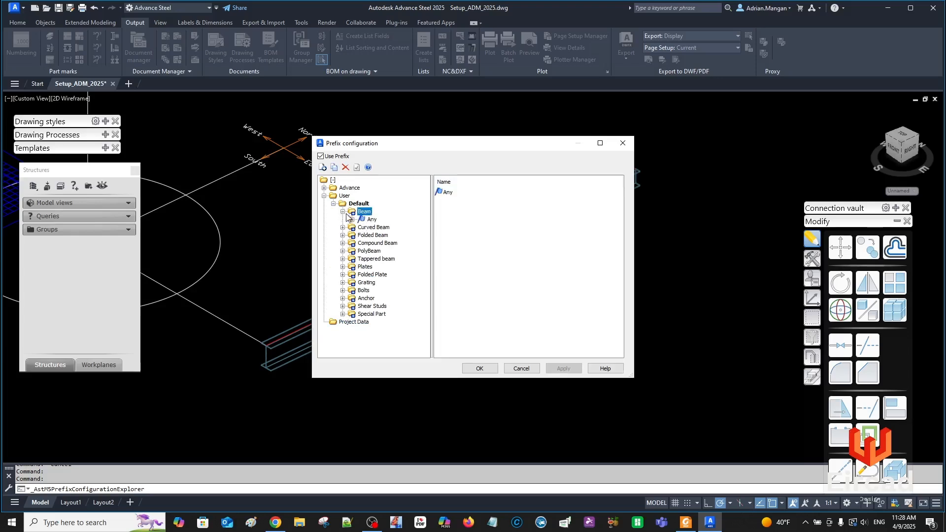
pyautogui.click(351, 220)
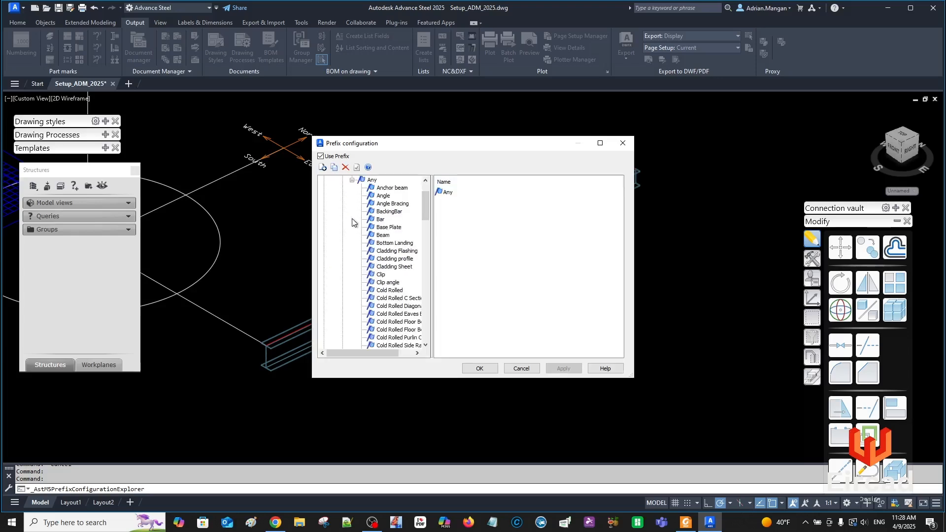
pyautogui.click(390, 235)
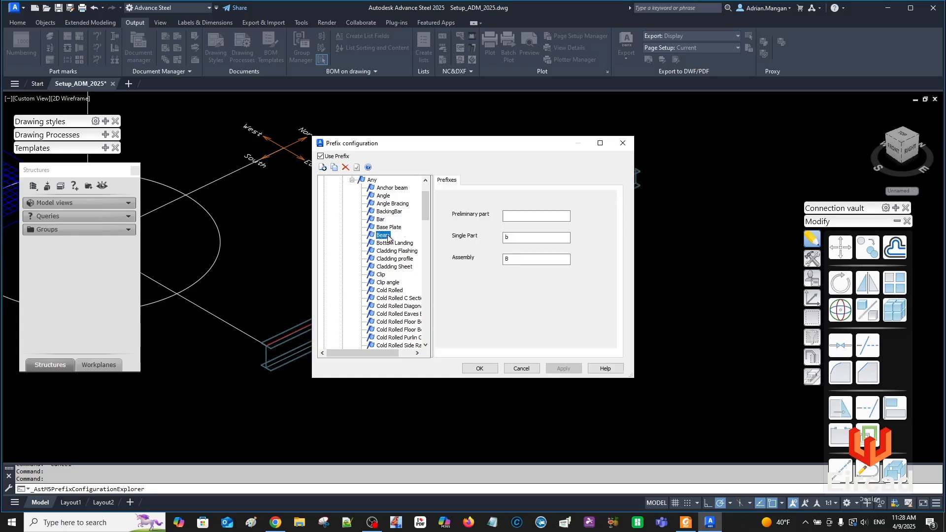
# Create a new prefix entry with object type Beam, model role Channel and profile subtype Any
pyautogui.click(323, 168)
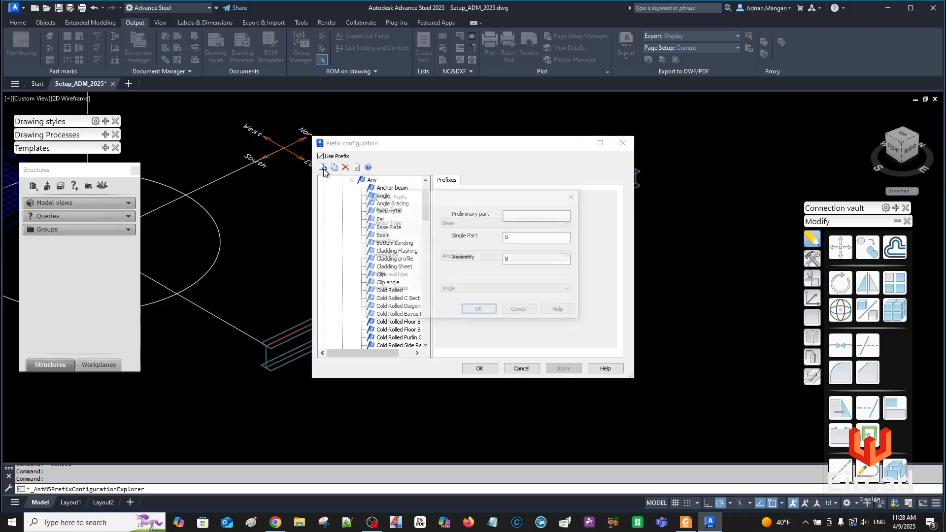
pyautogui.click(503, 221)
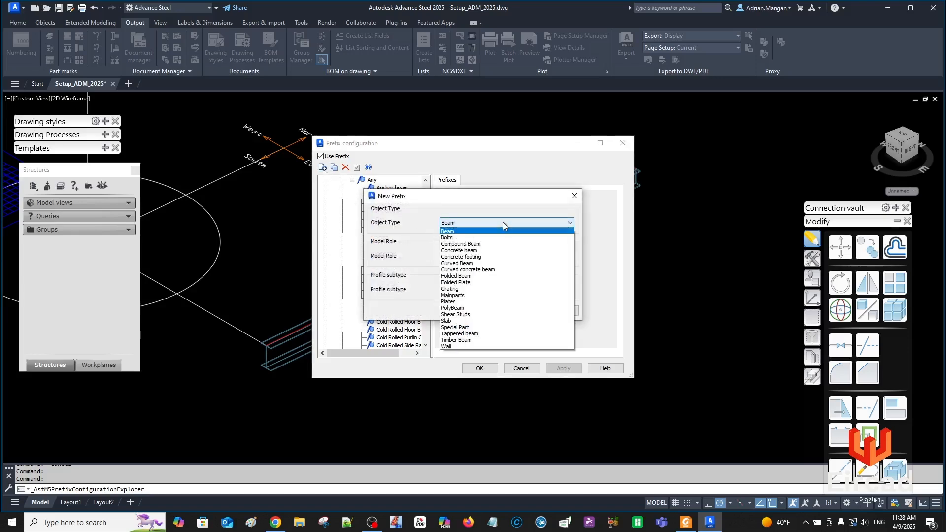
pyautogui.click(503, 222)
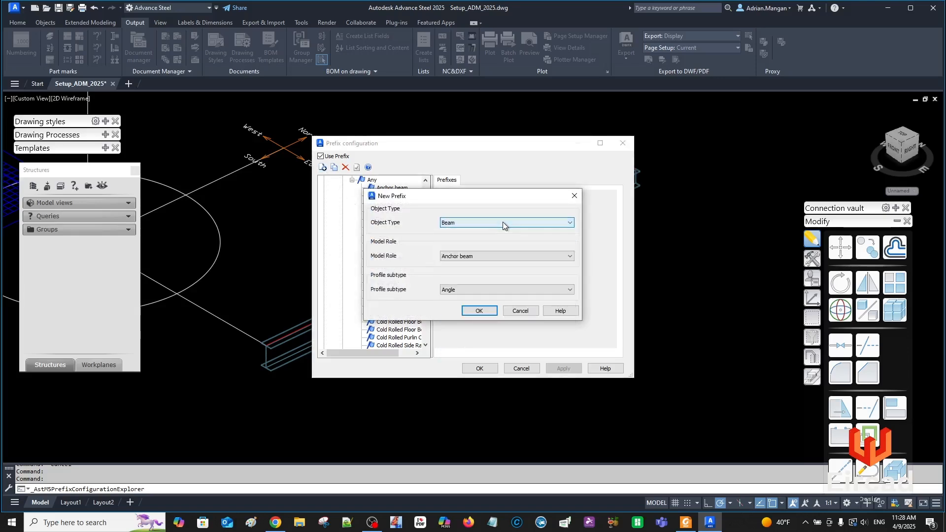
pyautogui.click(490, 256)
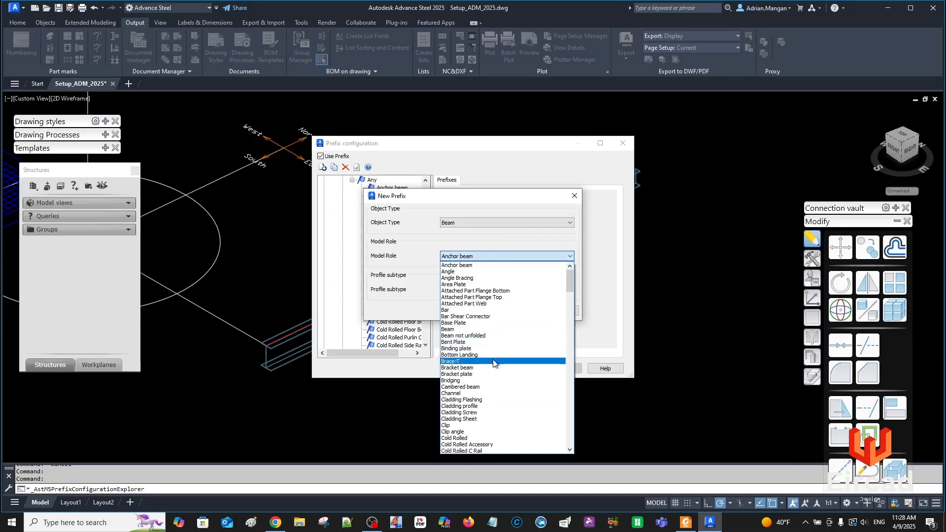
pyautogui.scroll(-1, 518, 394)
pyautogui.scroll(-1, 482, 419)
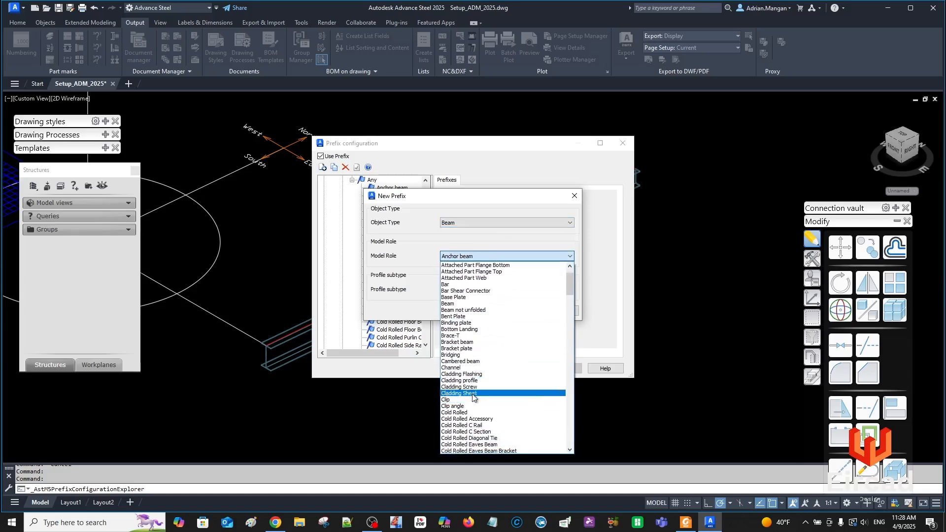
pyautogui.click(471, 368)
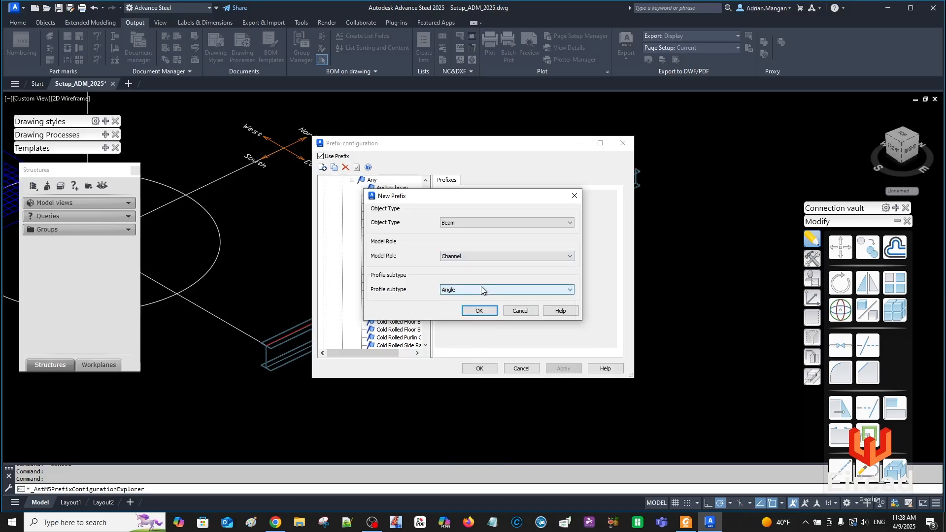
pyautogui.click(481, 289)
pyautogui.click(468, 305)
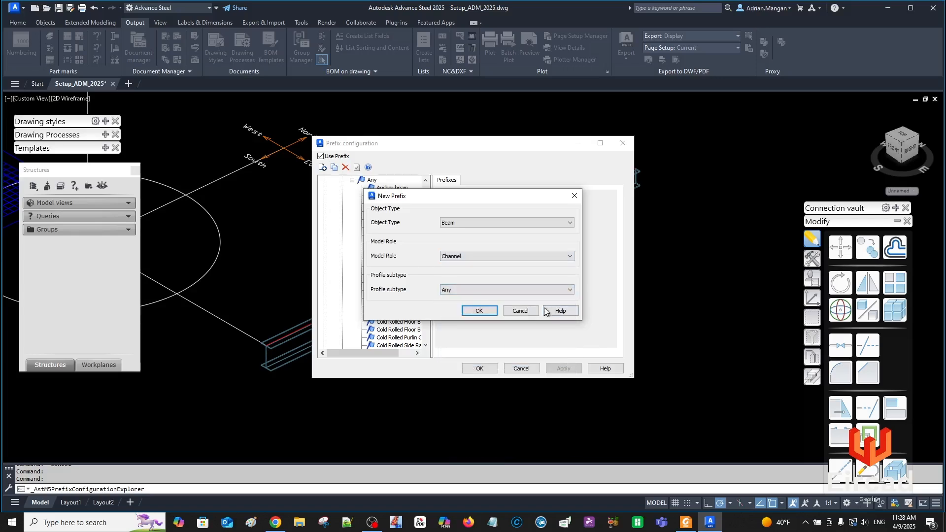
pyautogui.click(490, 312)
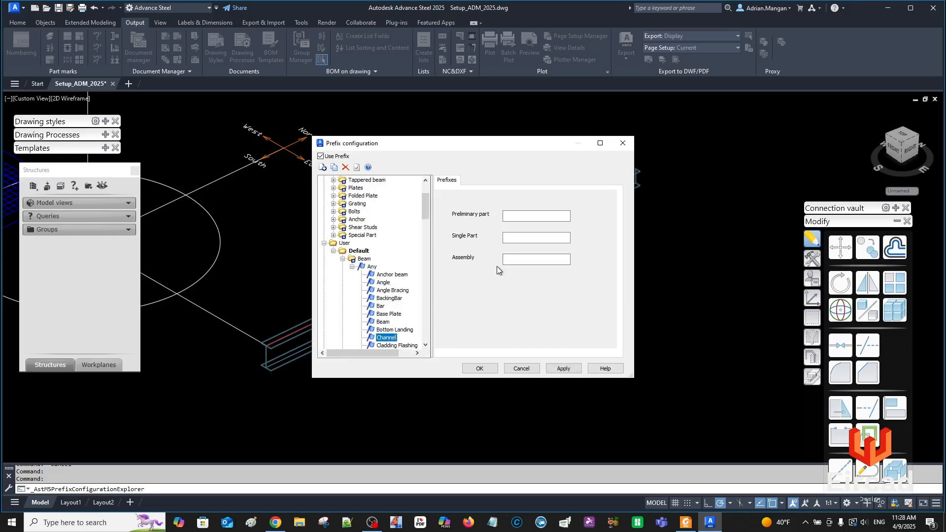
# Set the Channel role's single part prefix to ch and its assembly prefix to CH, and save the prefix configuration
pyautogui.click(523, 238)
pyautogui.click(518, 260)
pyautogui.click(562, 368)
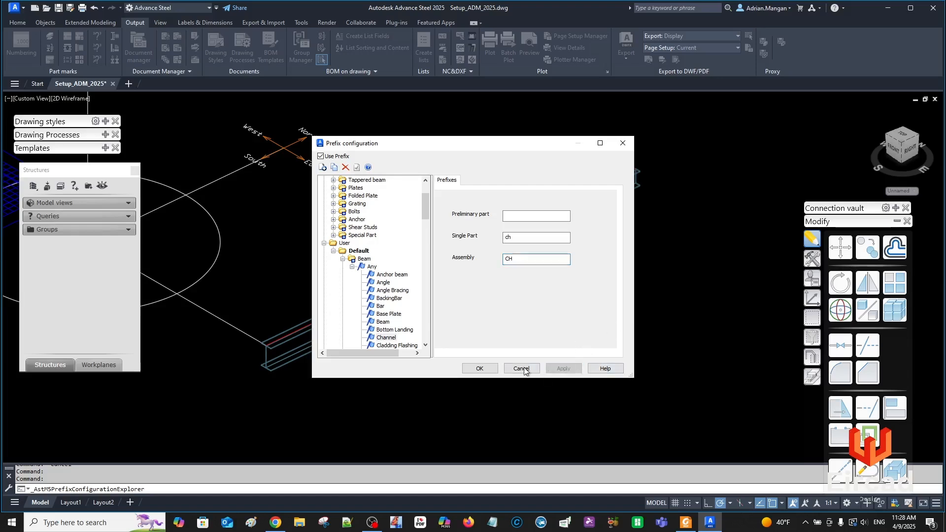
pyautogui.click(486, 369)
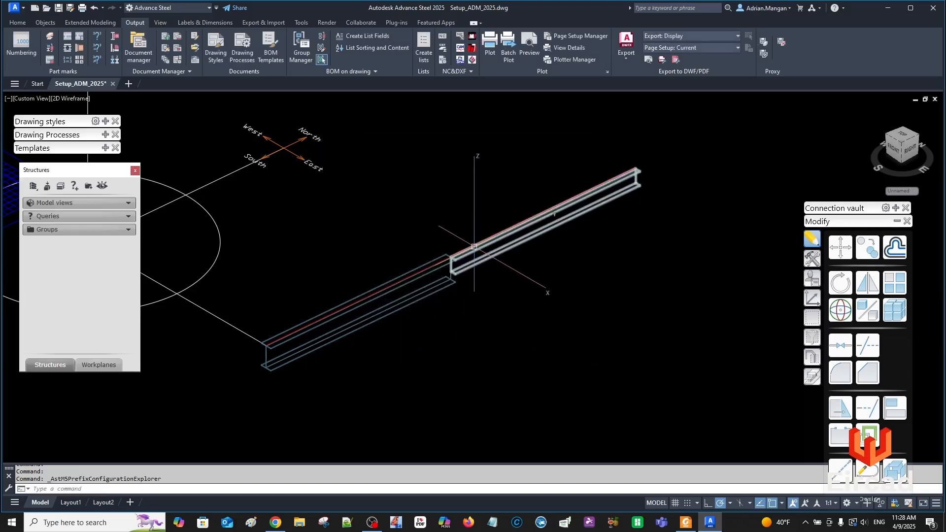
# Renumber the W12X26 beam and the MC8X20 channel with the current settings and review their main part marks
pyautogui.click(441, 249)
pyautogui.click(475, 245)
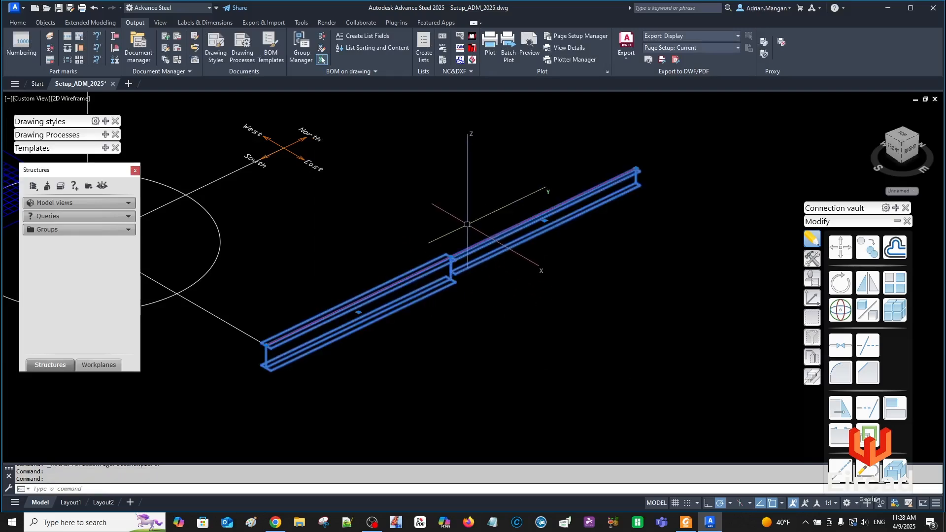
pyautogui.click(31, 48)
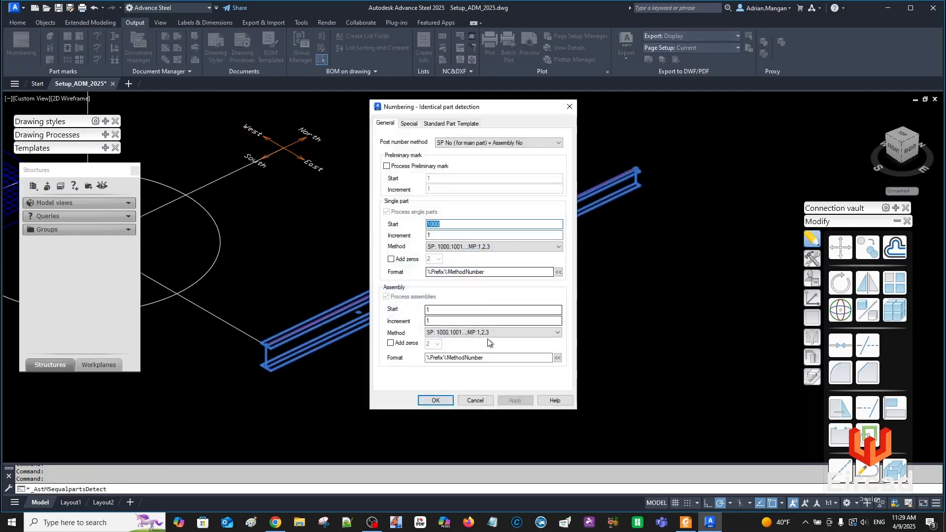
pyautogui.click(435, 399)
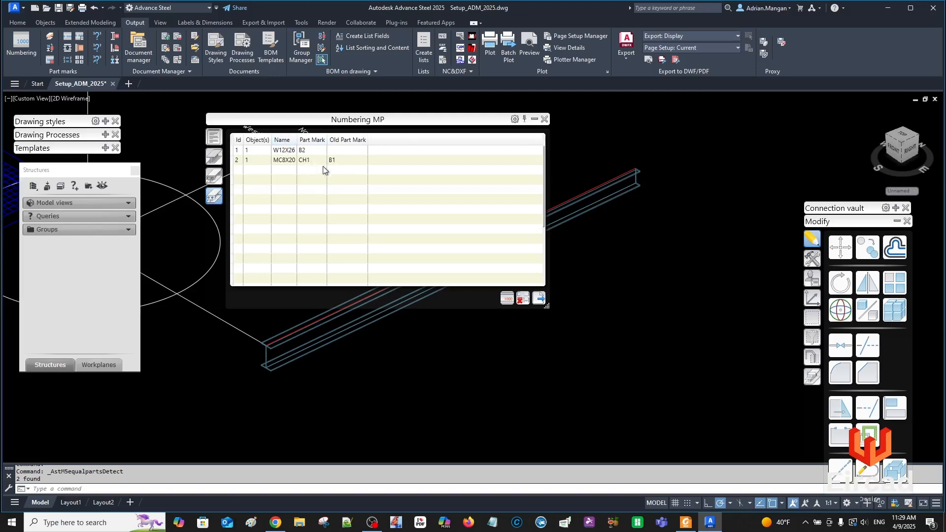
pyautogui.click(544, 119)
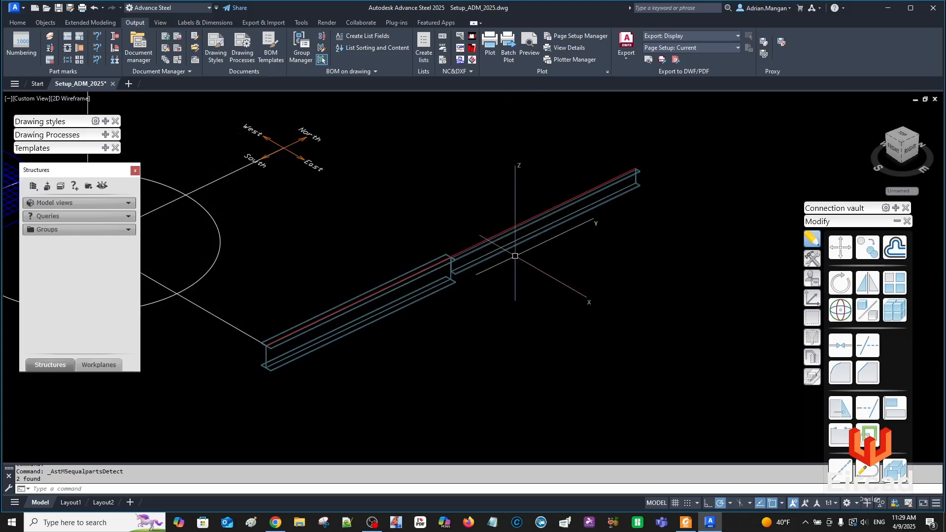
# Delete the part numbers of both the W12X26 beam and the MC8X20 channel
pyautogui.scroll(-2, 635, 177)
pyautogui.scroll(4, 523, 231)
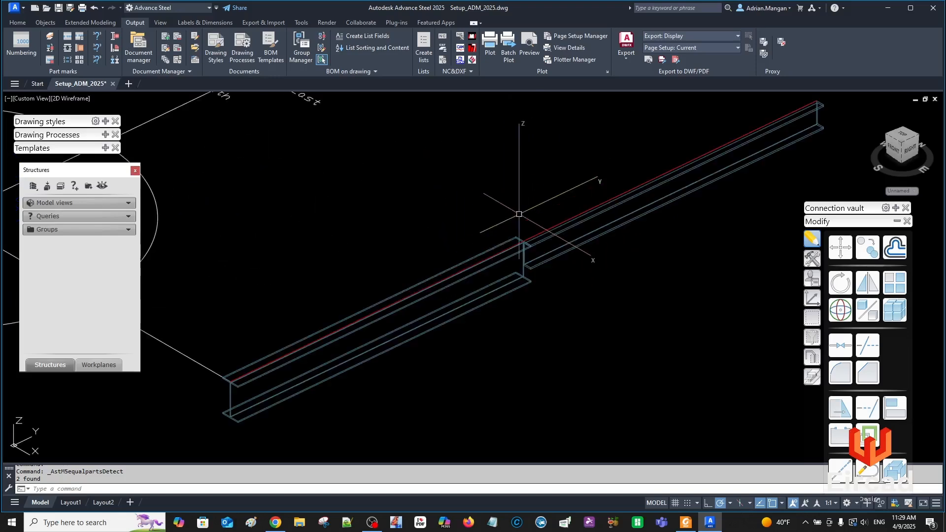
pyautogui.click(523, 251)
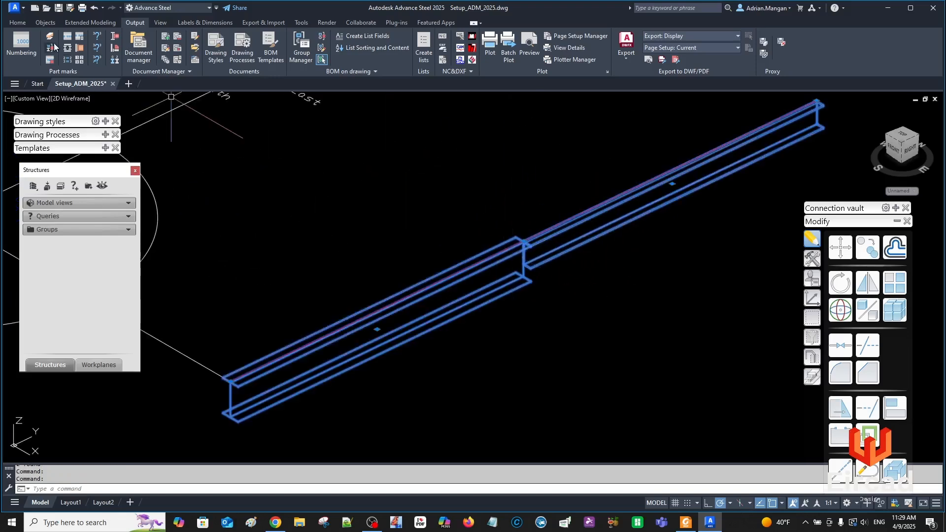
pyautogui.click(50, 60)
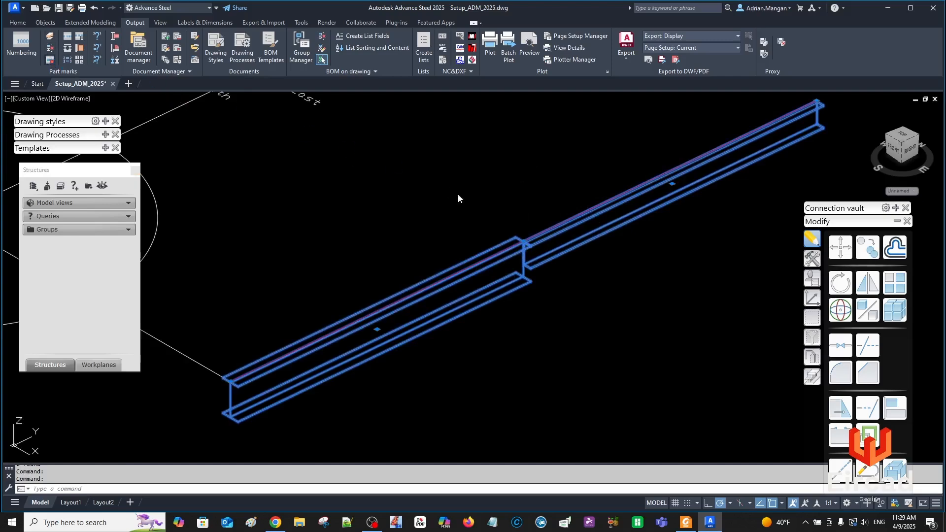
pyautogui.click(476, 282)
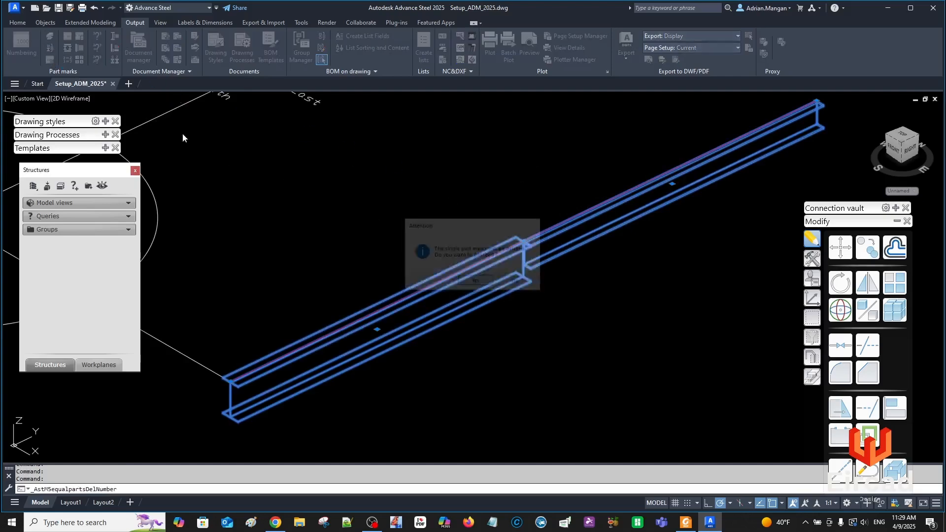
# Delete the assembly part marks of the W12X26 beam and the MC8X20 channel
pyautogui.click(49, 39)
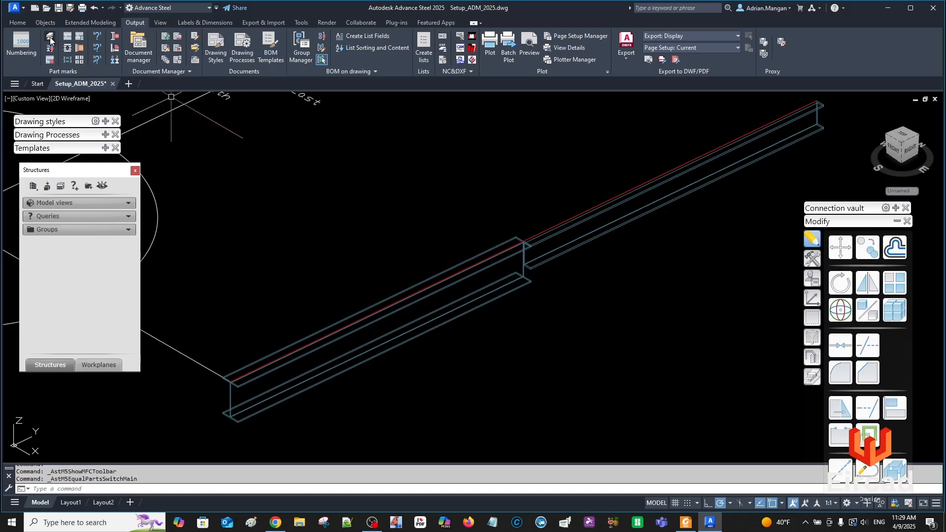
pyautogui.click(556, 230)
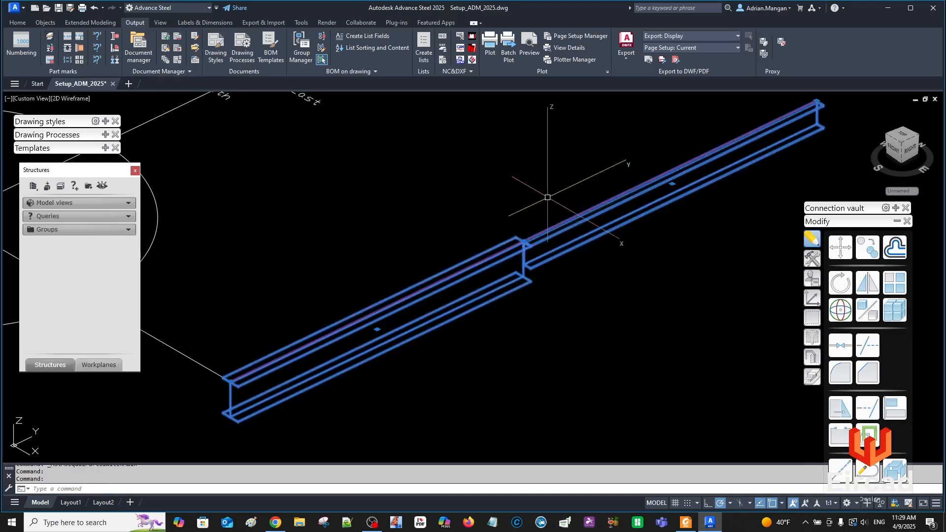
pyautogui.press('Return')
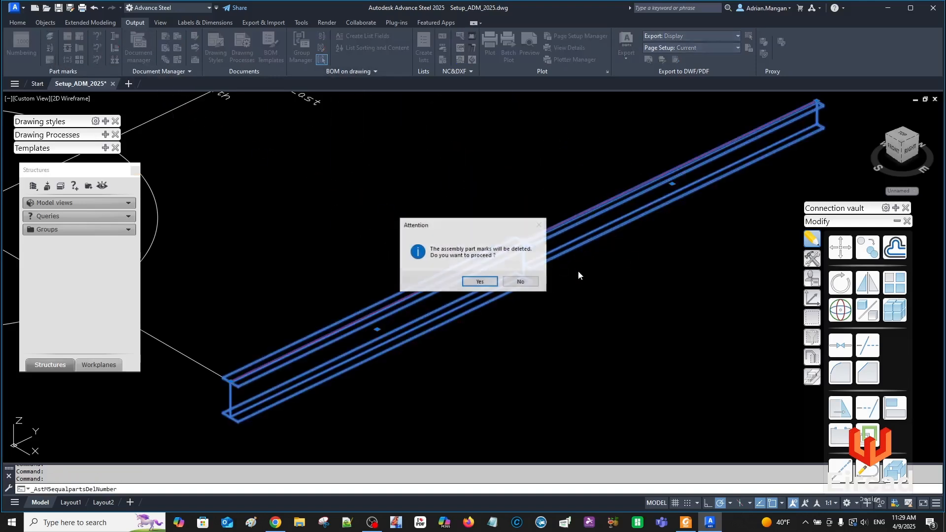
pyautogui.click(483, 282)
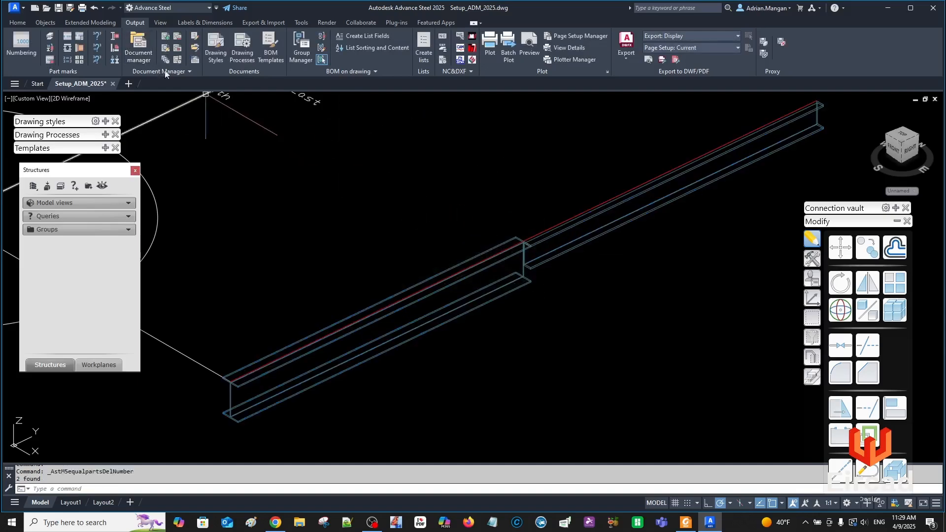
# Run the numbering again with the existing single part and assembly settings and check the main part marks of the beam and channel
pyautogui.click(12, 47)
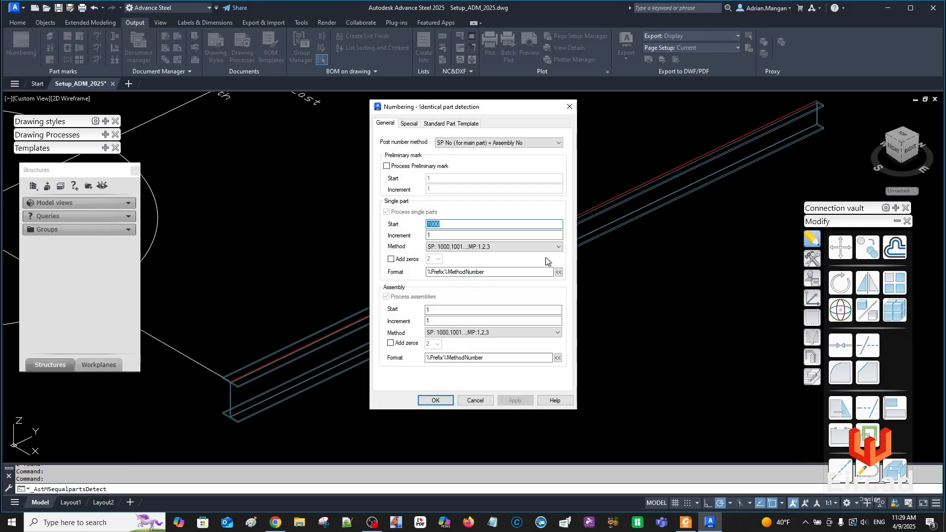
pyautogui.click(437, 400)
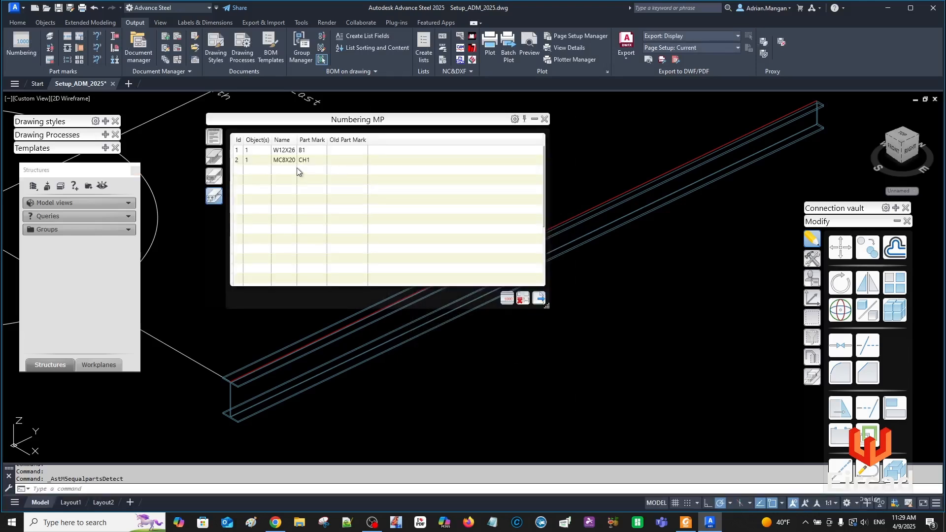
pyautogui.click(545, 119)
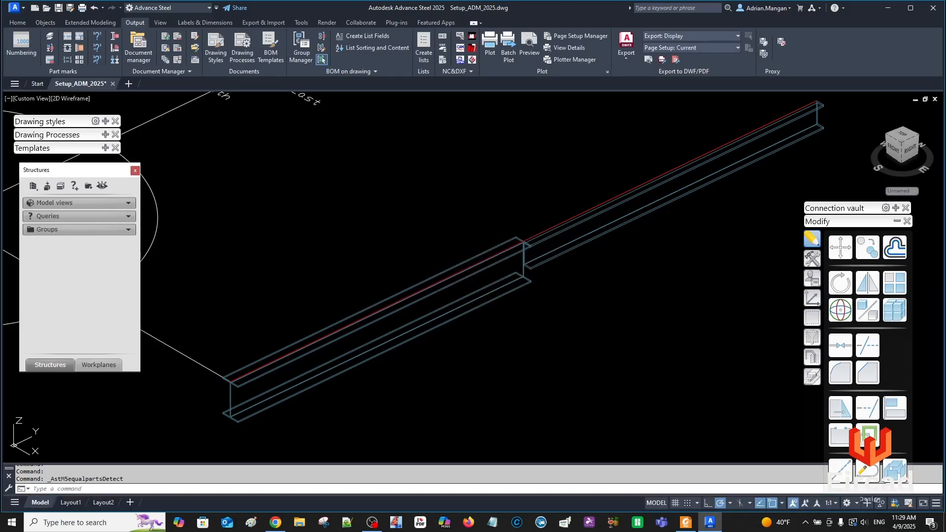
pyautogui.scroll(-5, 542, 213)
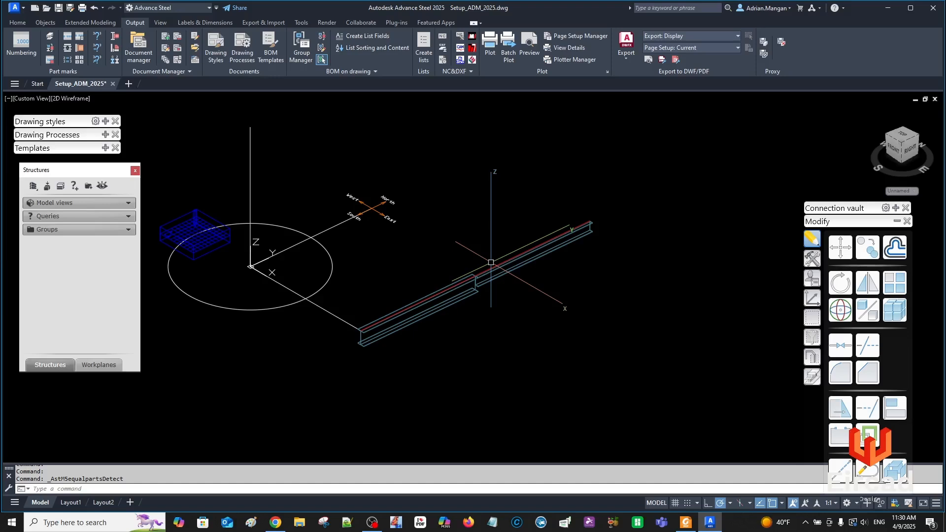
pyautogui.moveTo(549, 335)
pyautogui.mouseDown(button='middle')
pyautogui.moveTo(555, 320)
pyautogui.moveTo(581, 312)
pyautogui.moveTo(574, 317)
pyautogui.moveTo(652, 370)
pyautogui.moveTo(603, 342)
pyautogui.moveTo(564, 344)
pyautogui.moveTo(560, 328)
pyautogui.mouseUp(button='middle')
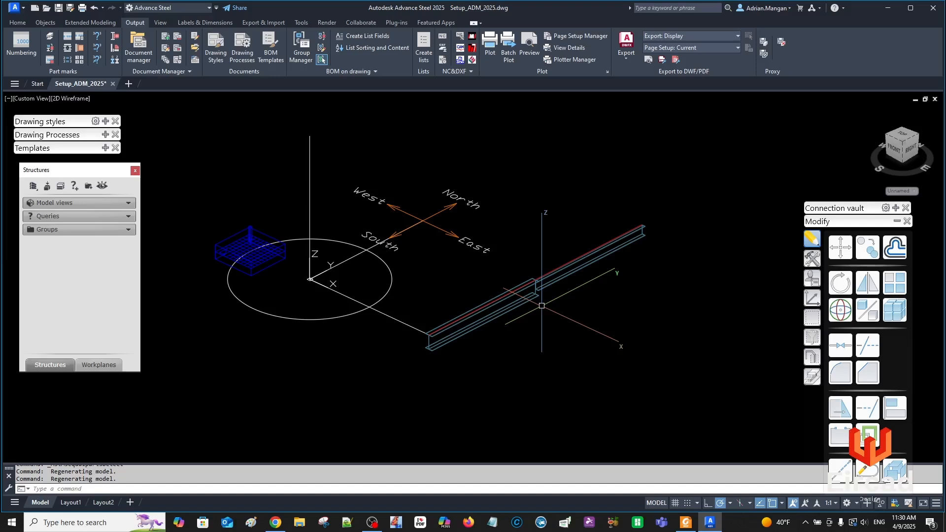
pyautogui.moveTo(503, 298); pyautogui.dragTo(542, 276, button='middle')
pyautogui.scroll(-2, 530, 296)
pyautogui.moveTo(618, 269); pyautogui.dragTo(611, 302, button='middle')
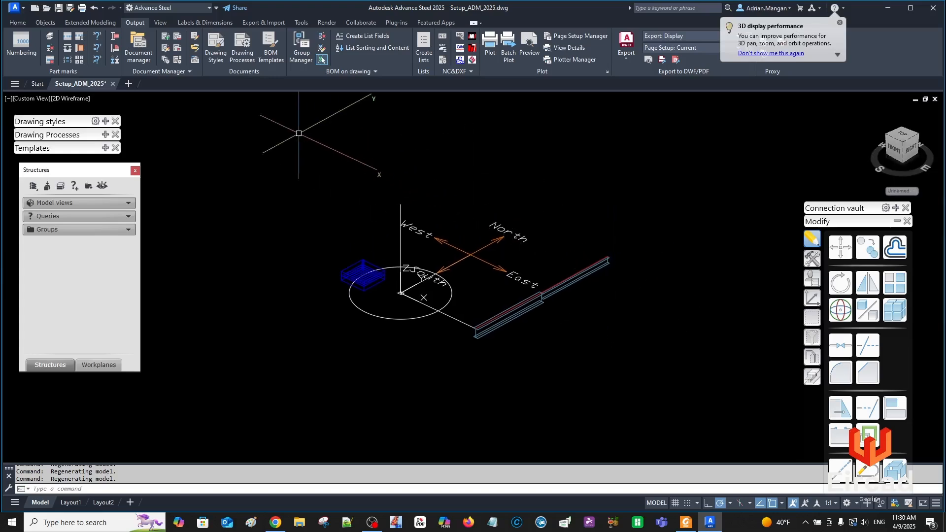
pyautogui.scroll(2, 480, 199)
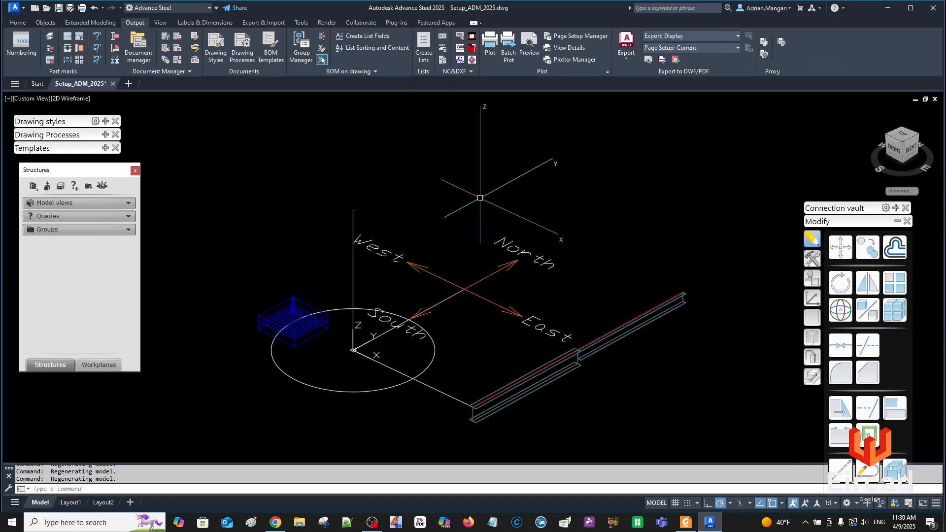
pyautogui.scroll(-3, 488, 218)
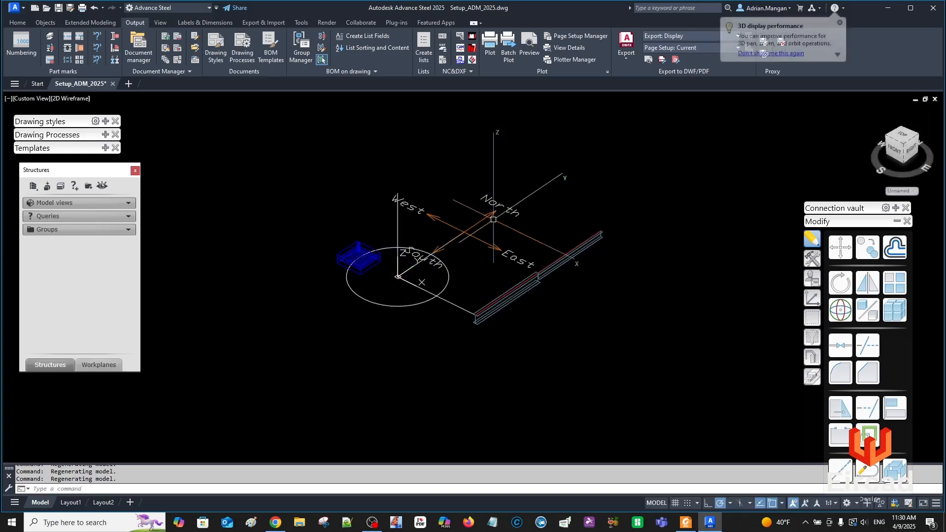